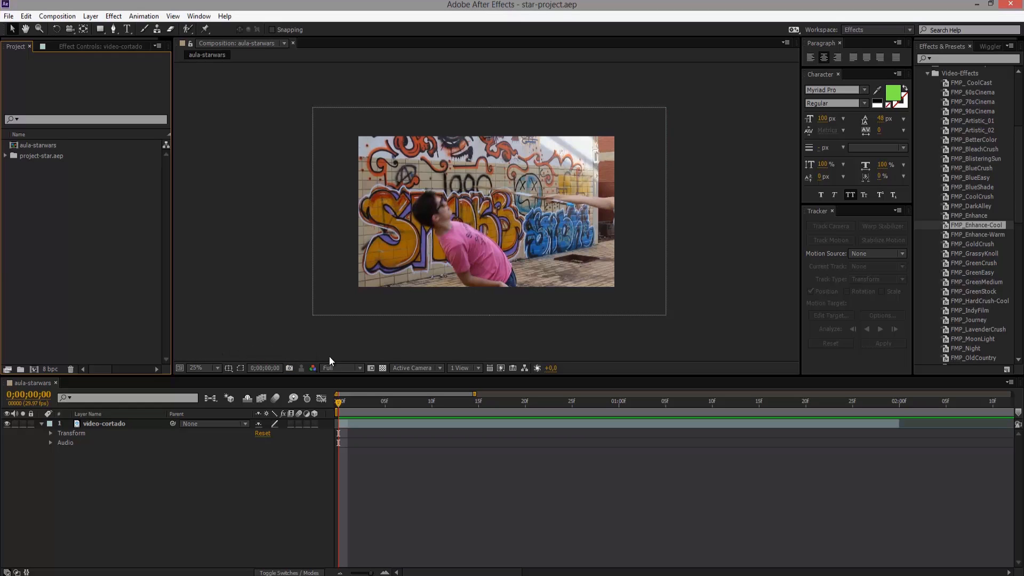
Scrub through the opening frames of the video-cortado clip and return to the first frame
{"action": "left_click_drag", "start_coordinate": [342, 399], "coordinate": [361, 417]}
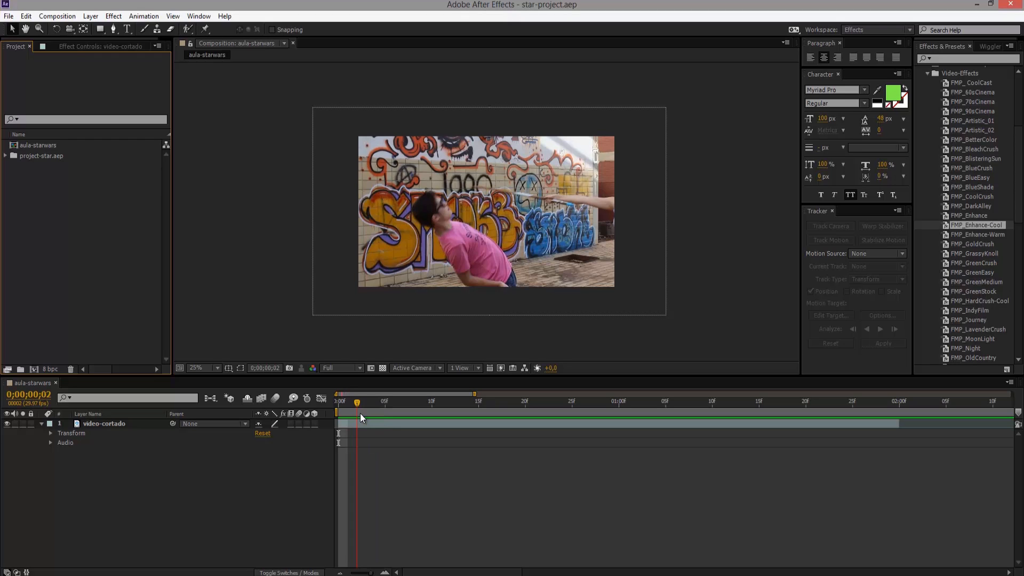
{"action": "left_click", "coordinate": [398, 401]}
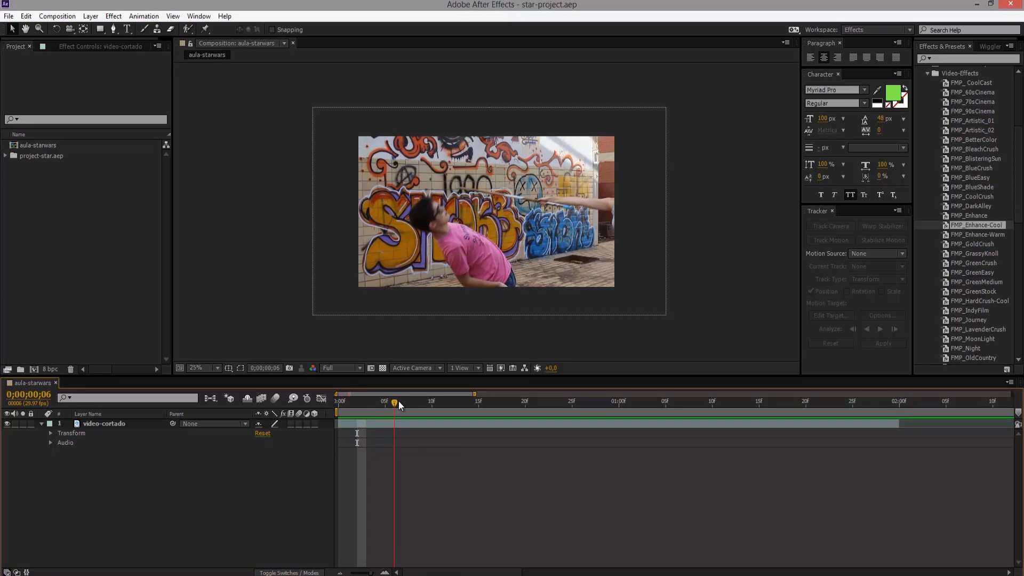
{"action": "left_click_drag", "start_coordinate": [402, 401], "coordinate": [312, 409]}
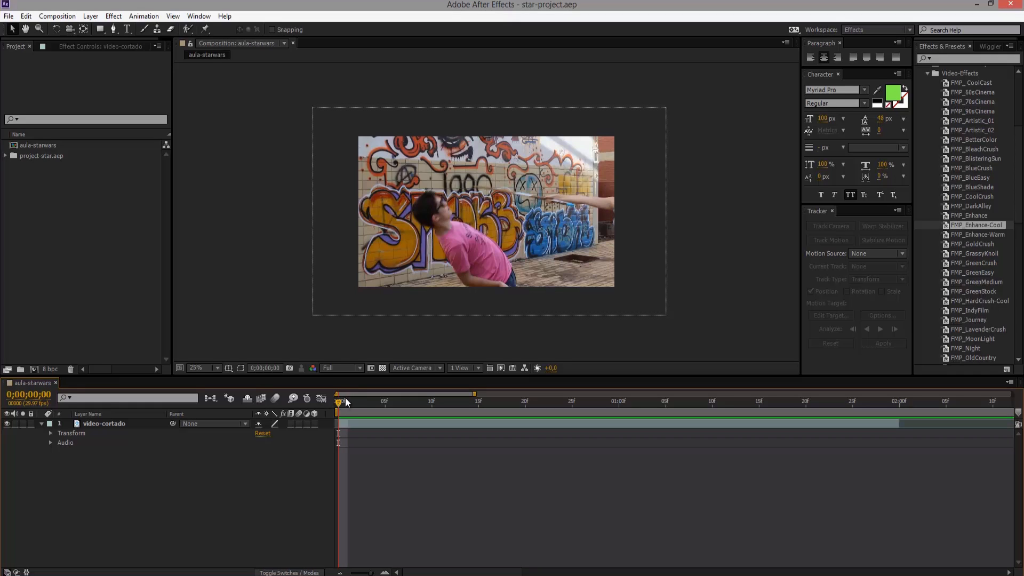
{"action": "left_click_drag", "start_coordinate": [350, 401], "coordinate": [331, 414]}
{"action": "left_click_drag", "start_coordinate": [361, 408], "coordinate": [328, 423]}
Examine the man and the stick up close in the first frame of the video-cortado layer
{"action": "left_click", "coordinate": [91, 423]}
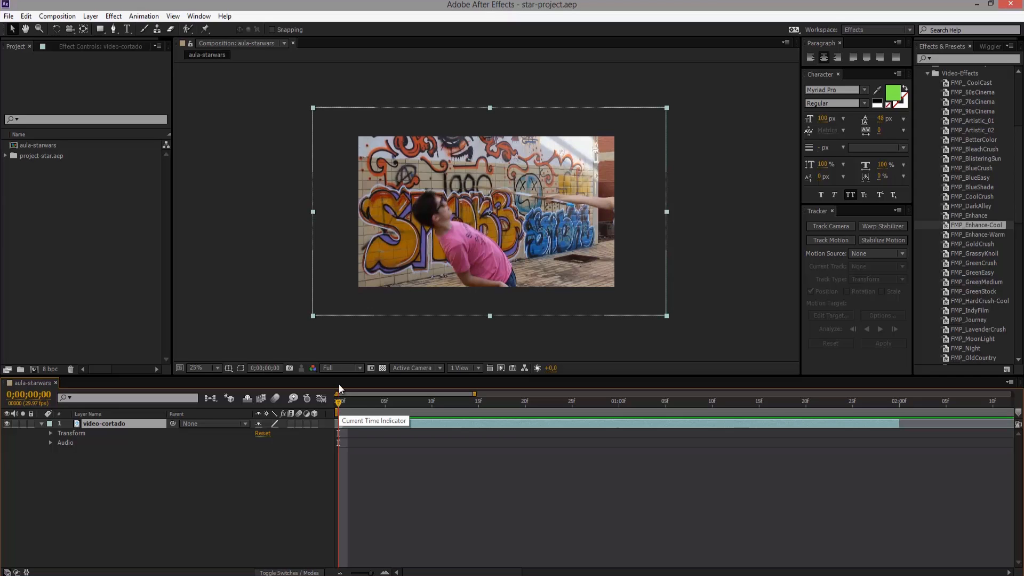
{"action": "key", "text": "slash"}
{"action": "left_click_drag", "start_coordinate": [383, 295], "coordinate": [470, 213]}
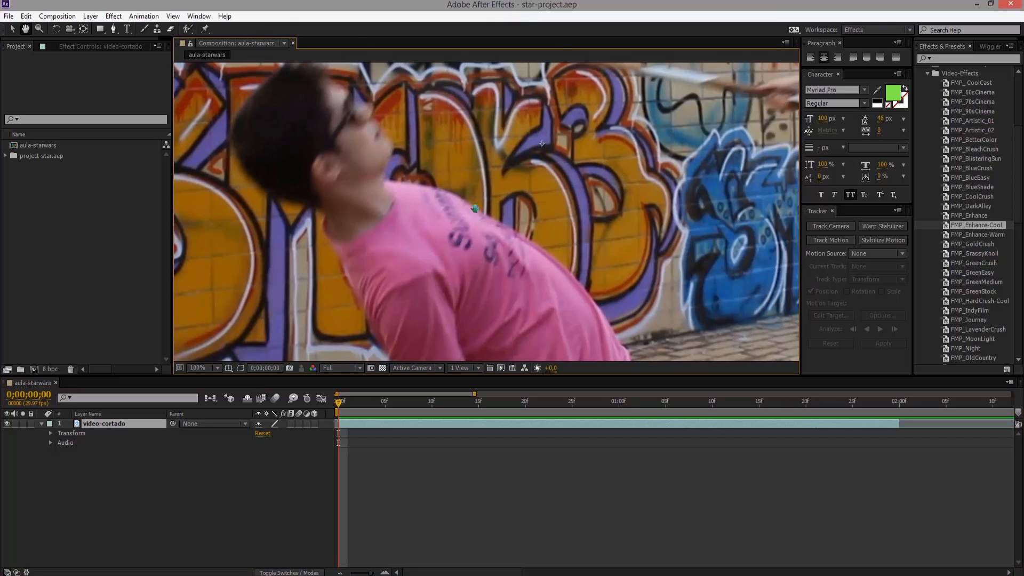
{"action": "scroll", "coordinate": [470, 213], "scroll_direction": "down", "scroll_amount": 3}
{"action": "left_click_drag", "start_coordinate": [405, 213], "coordinate": [370, 221]}
{"action": "mouse_move", "coordinate": [451, 228]}
{"action": "left_mouse_down"}
{"action": "mouse_move", "coordinate": [484, 249]}
{"action": "mouse_move", "coordinate": [489, 229]}
{"action": "mouse_move", "coordinate": [491, 245]}
{"action": "mouse_move", "coordinate": [438, 234]}
{"action": "mouse_move", "coordinate": [501, 214]}
{"action": "mouse_move", "coordinate": [466, 229]}
{"action": "left_mouse_up"}
{"action": "scroll", "coordinate": [381, 261], "scroll_direction": "up", "scroll_amount": 2}
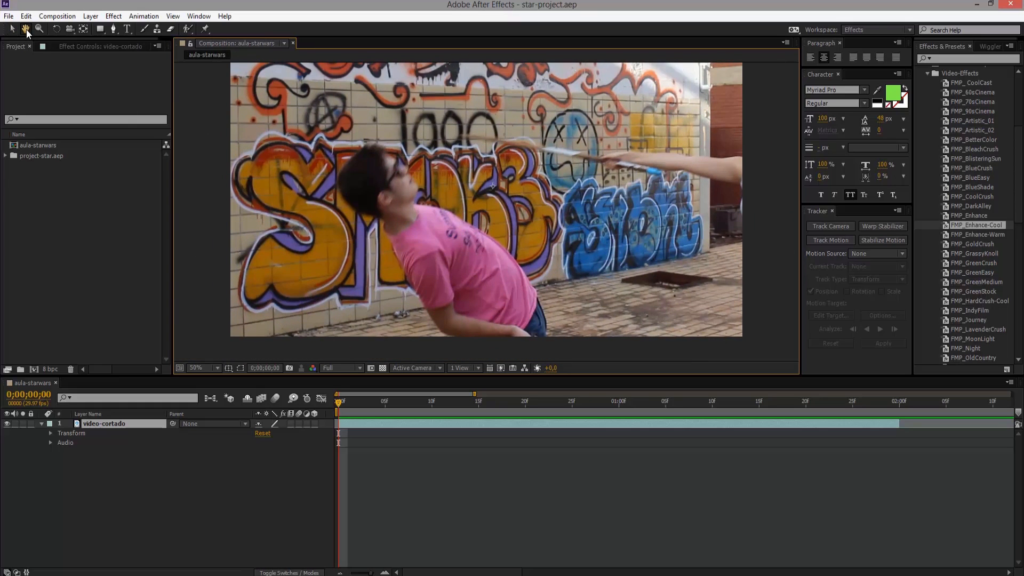
{"action": "left_click_drag", "start_coordinate": [362, 167], "coordinate": [359, 189]}
{"action": "left_click", "coordinate": [17, 29]}
{"action": "left_click", "coordinate": [91, 17]}
{"action": "mouse_move", "coordinate": [110, 30]}
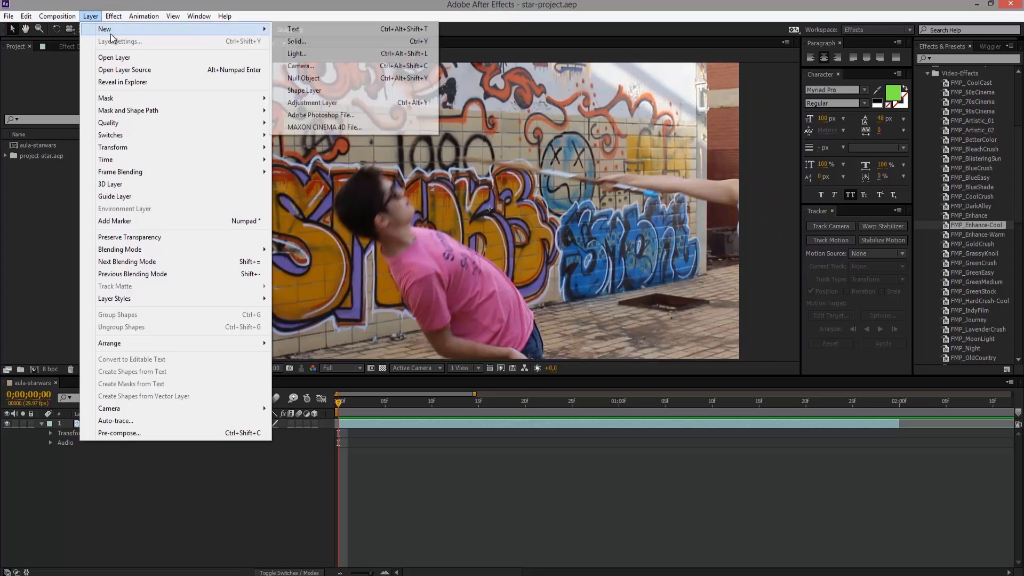
{"action": "left_click", "coordinate": [314, 41]}
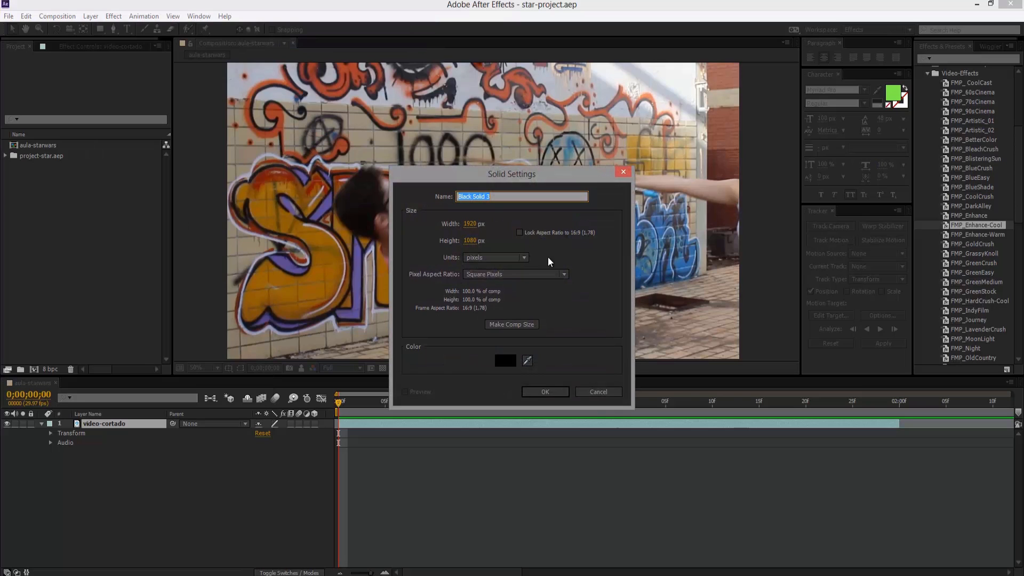
{"action": "type", "text": "ba"}
{"action": "type", "text": "-video"}
{"action": "key", "text": "Return"}
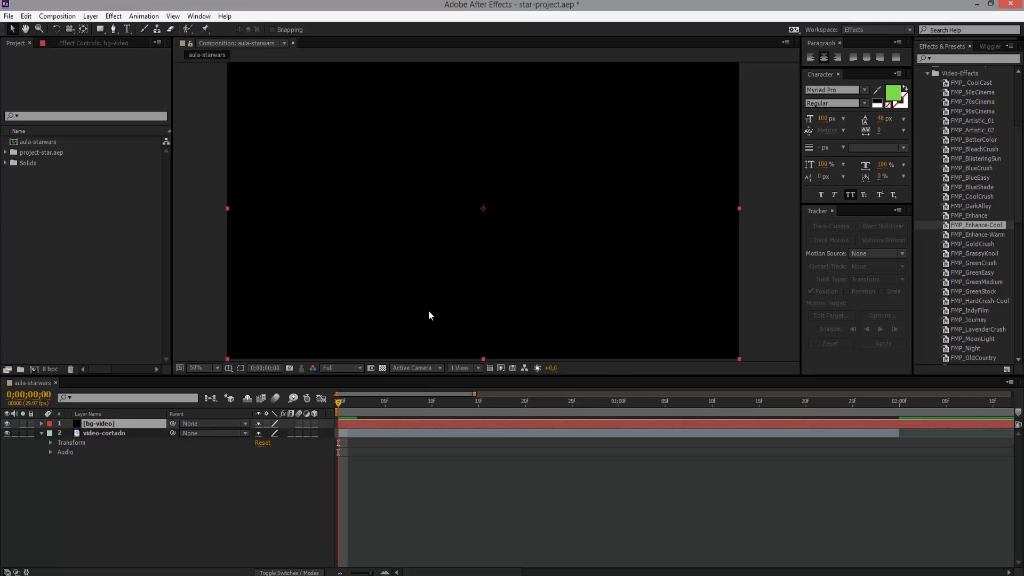
{"action": "key", "text": "Delete"}
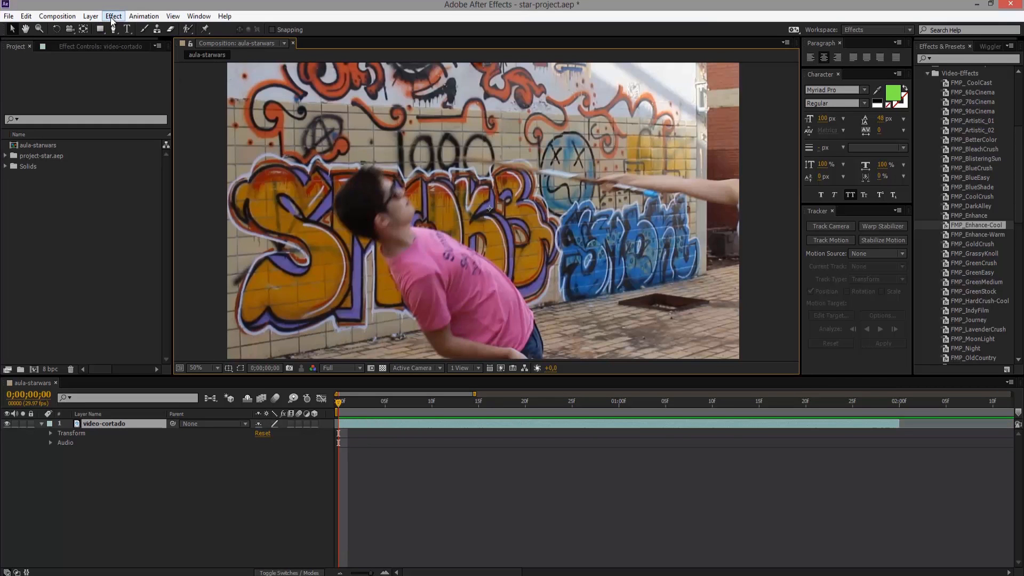
Create a white (FFFFFF) solid layer named bg at 1920 x 1080 px above the video layer
{"action": "left_click", "coordinate": [92, 16]}
{"action": "mouse_move", "coordinate": [120, 31]}
{"action": "left_click", "coordinate": [306, 39]}
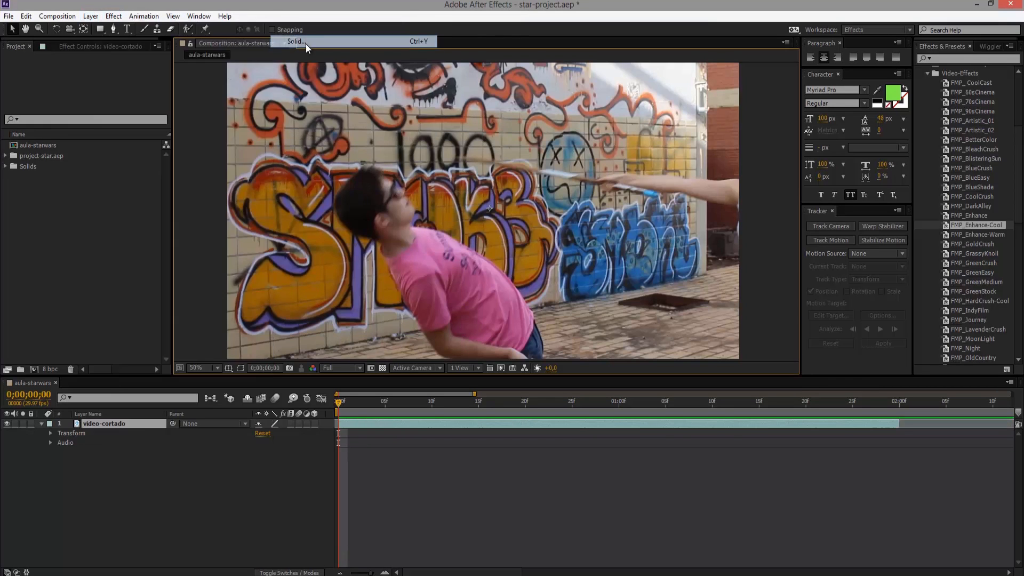
{"action": "type", "text": "bg"}
{"action": "key", "text": "Tab"}
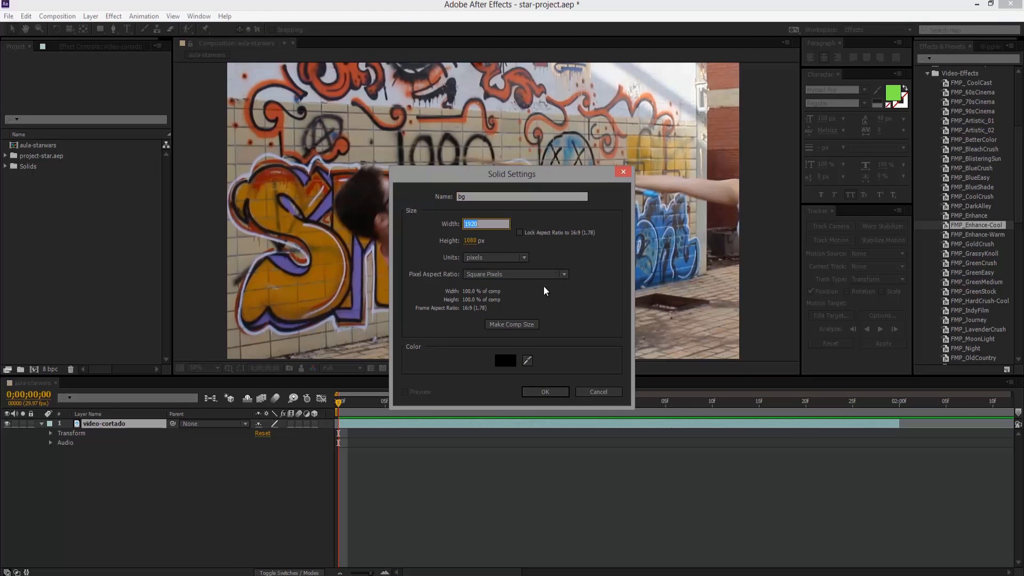
{"action": "left_click", "coordinate": [506, 361]}
{"action": "left_click_drag", "start_coordinate": [336, 320], "coordinate": [310, 308]}
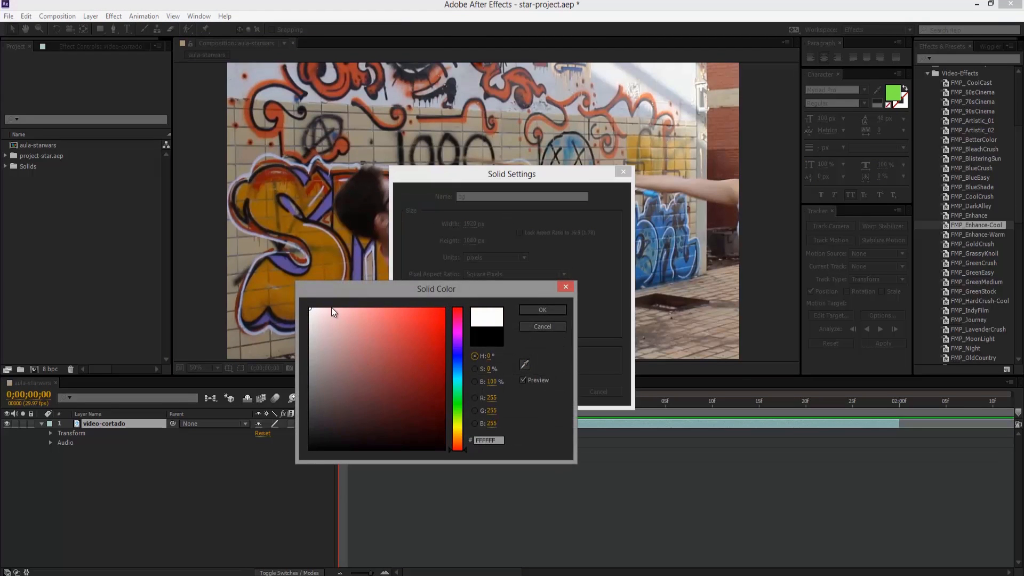
{"action": "left_click", "coordinate": [549, 310]}
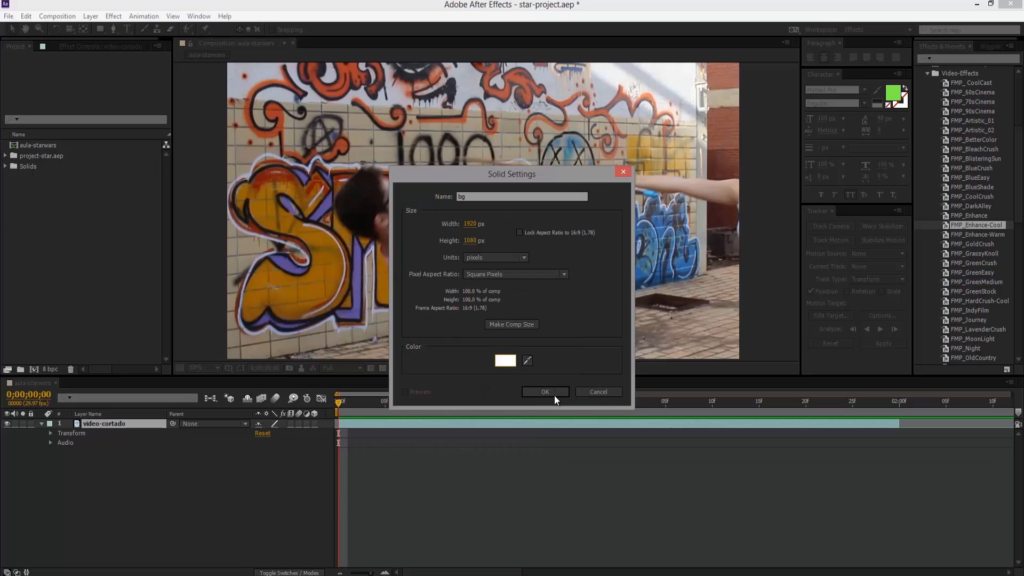
{"action": "left_click", "coordinate": [555, 396]}
Set the bg solid's opacity to 10% and select the bg layer
{"action": "key", "text": "comma"}
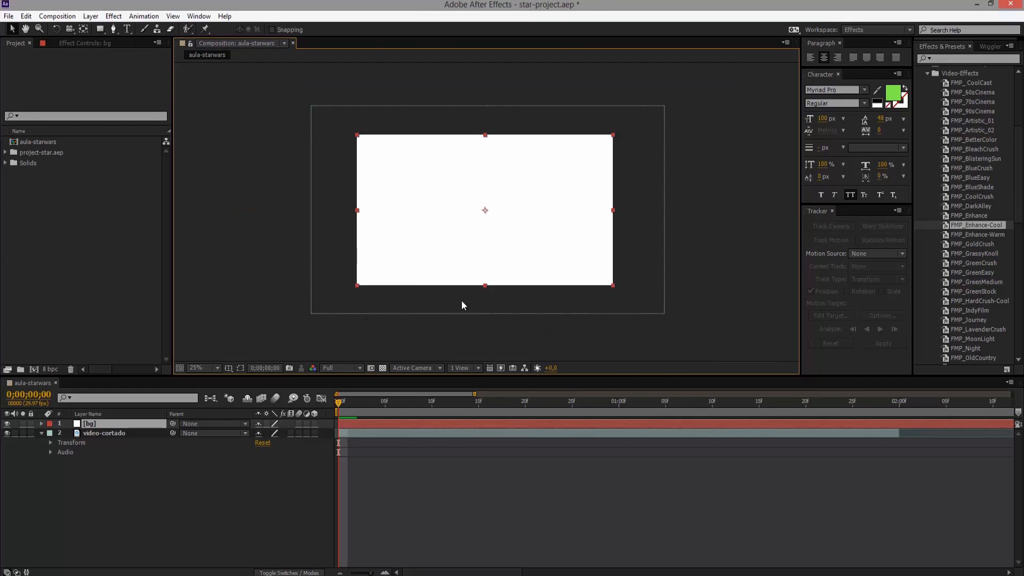
{"action": "key", "text": "period"}
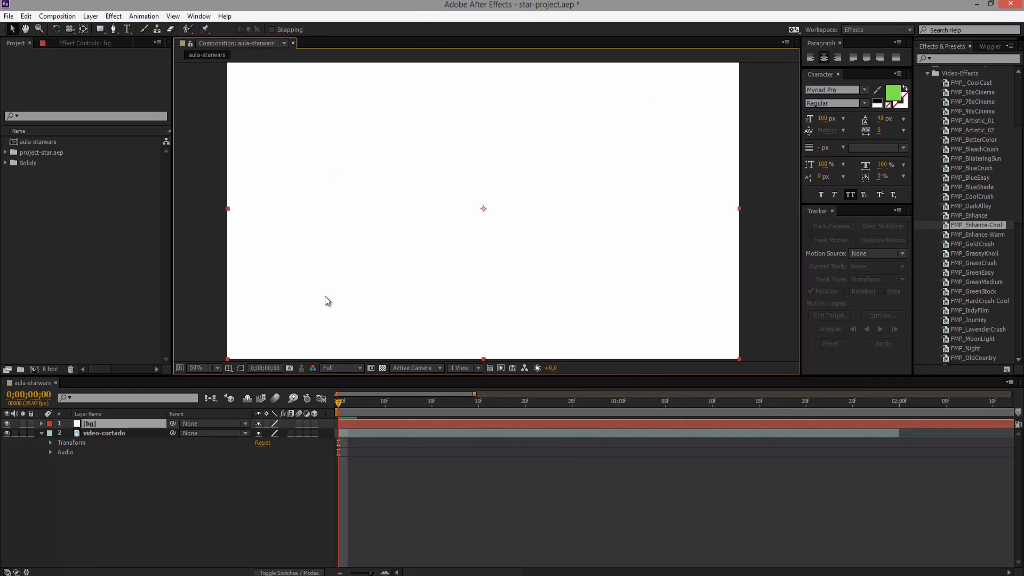
{"action": "left_click", "coordinate": [41, 424]}
{"action": "left_click", "coordinate": [50, 433]}
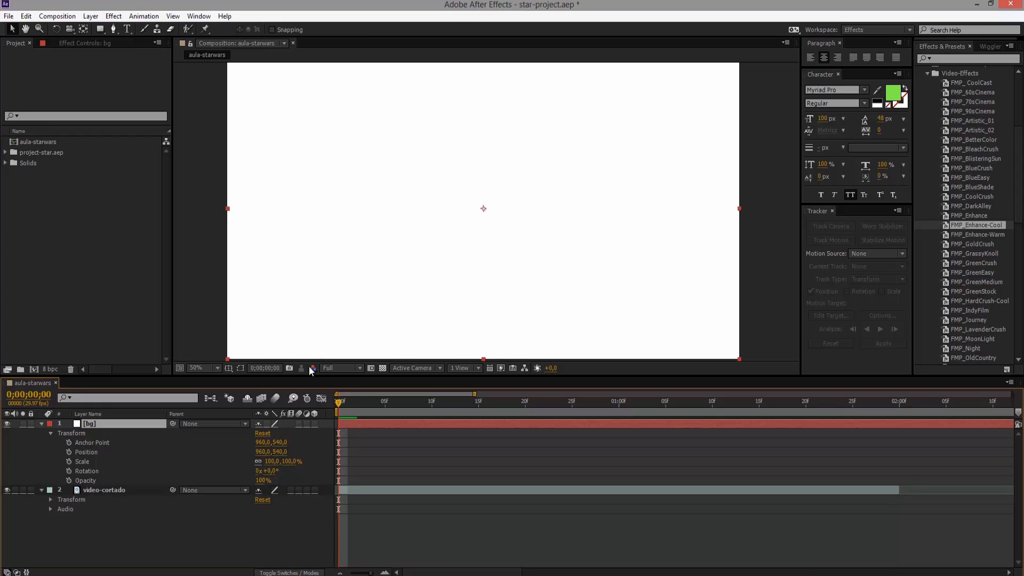
{"action": "scroll", "coordinate": [335, 316], "scroll_direction": "down", "scroll_amount": 4}
{"action": "scroll", "coordinate": [367, 263], "scroll_direction": "up", "scroll_amount": 4}
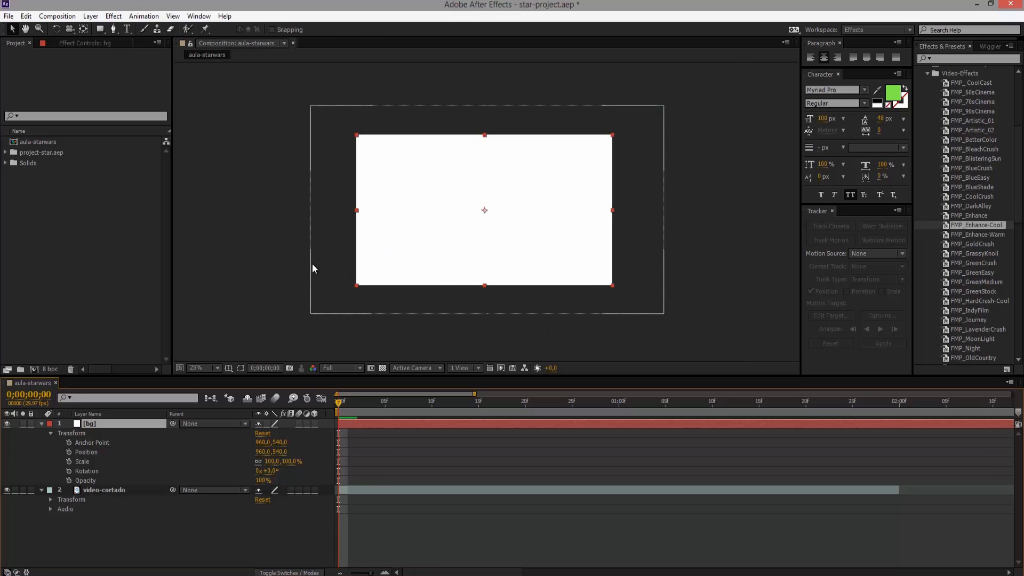
{"action": "left_click", "coordinate": [263, 480]}
{"action": "type", "text": "10"}
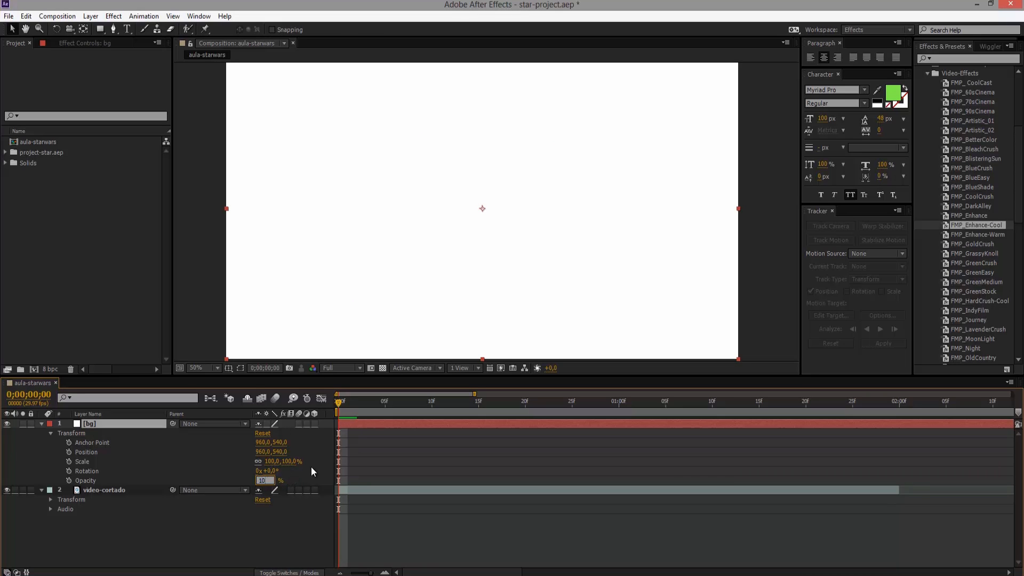
{"action": "key", "text": "Return"}
{"action": "scroll", "coordinate": [436, 271], "scroll_direction": "down", "scroll_amount": 2}
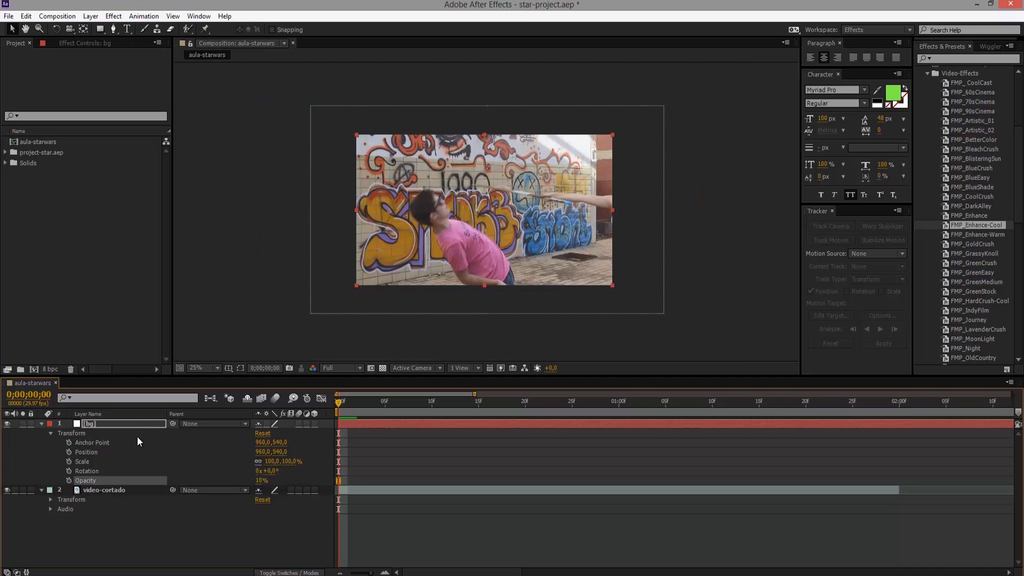
{"action": "left_click", "coordinate": [142, 423]}
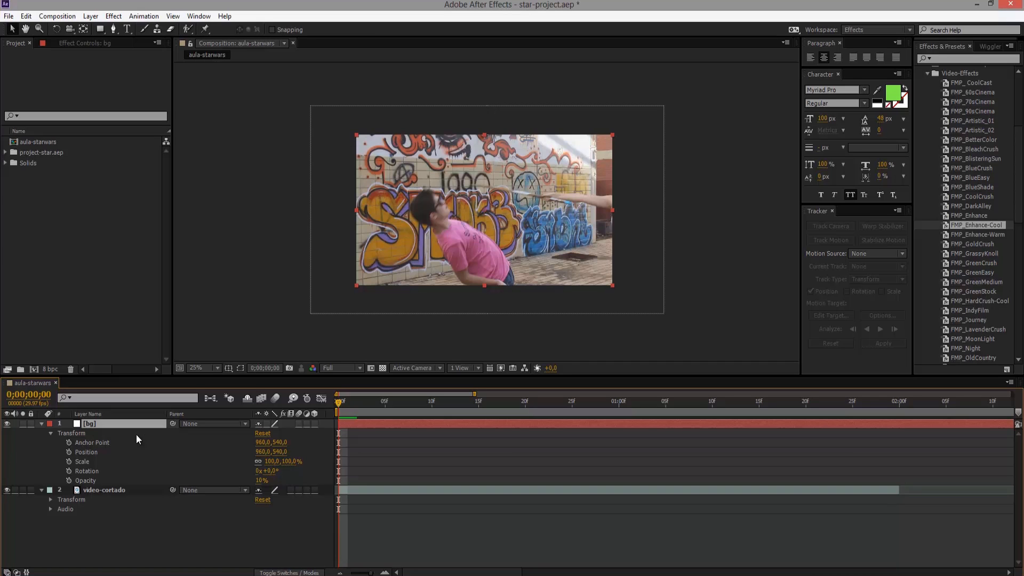
{"action": "key", "text": "period"}
{"action": "key", "text": "period"}
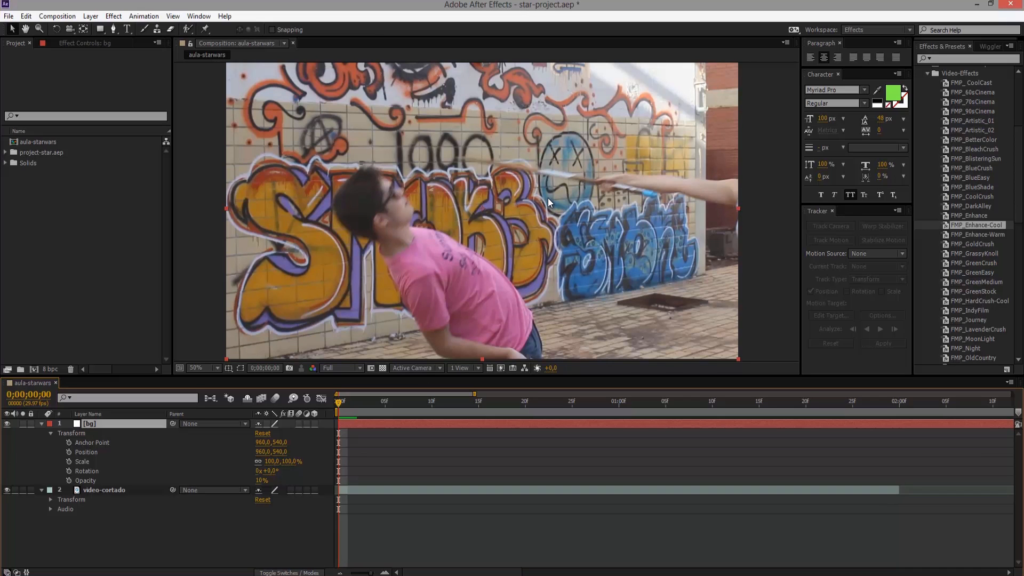
{"action": "key", "text": "comma"}
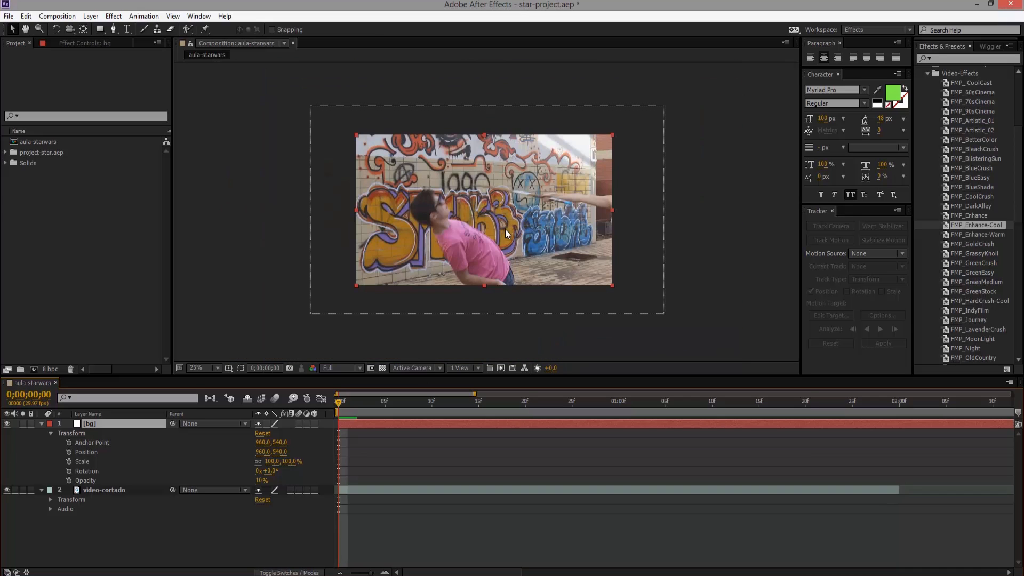
{"action": "key", "text": "period"}
{"action": "key", "text": "period"}
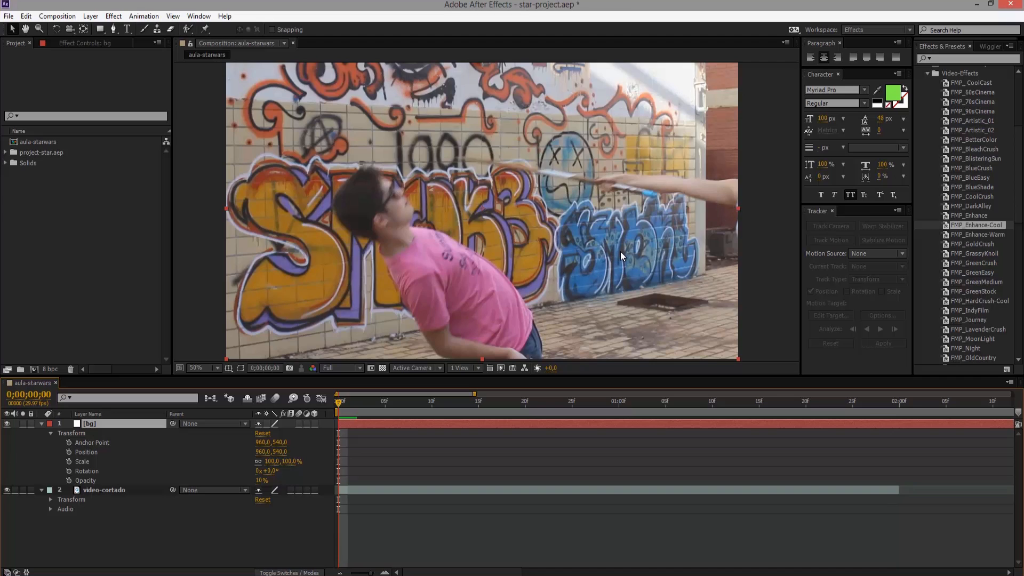
{"action": "key", "text": "comma"}
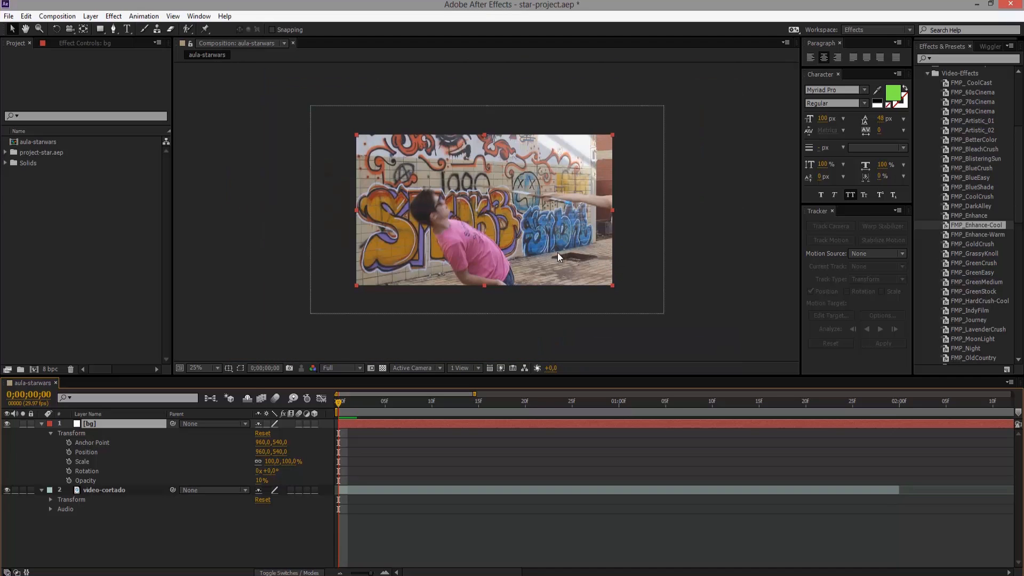
Start a Pen tool mask on the bg layer with a short edge across the stick just in front of the hand
{"action": "key", "text": "period"}
{"action": "key", "text": "period"}
{"action": "key", "text": "h"}
{"action": "left_click_drag", "start_coordinate": [595, 203], "coordinate": [422, 293]}
{"action": "key", "text": "comma"}
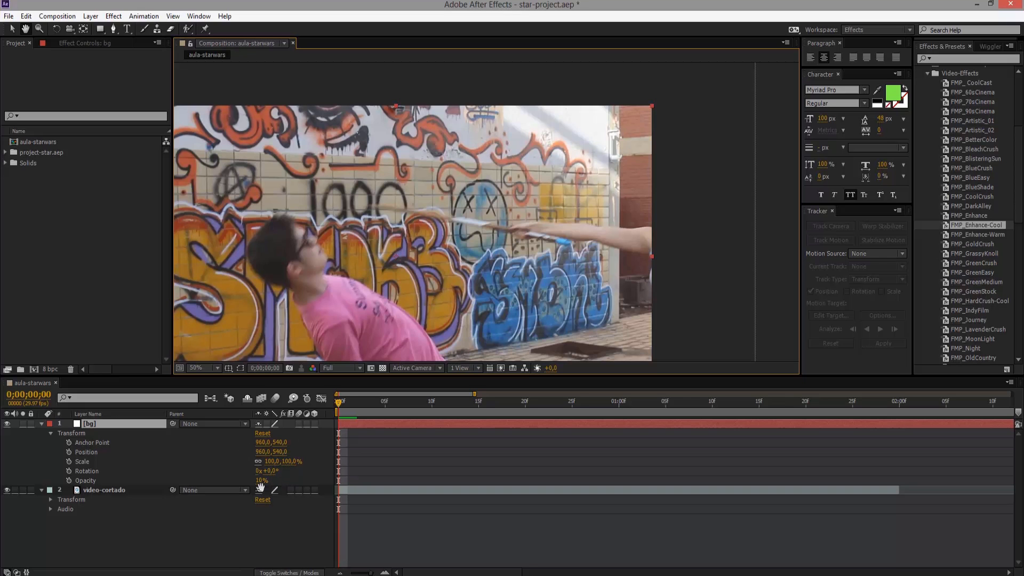
{"action": "scroll", "coordinate": [579, 233], "scroll_direction": "up", "scroll_amount": 4}
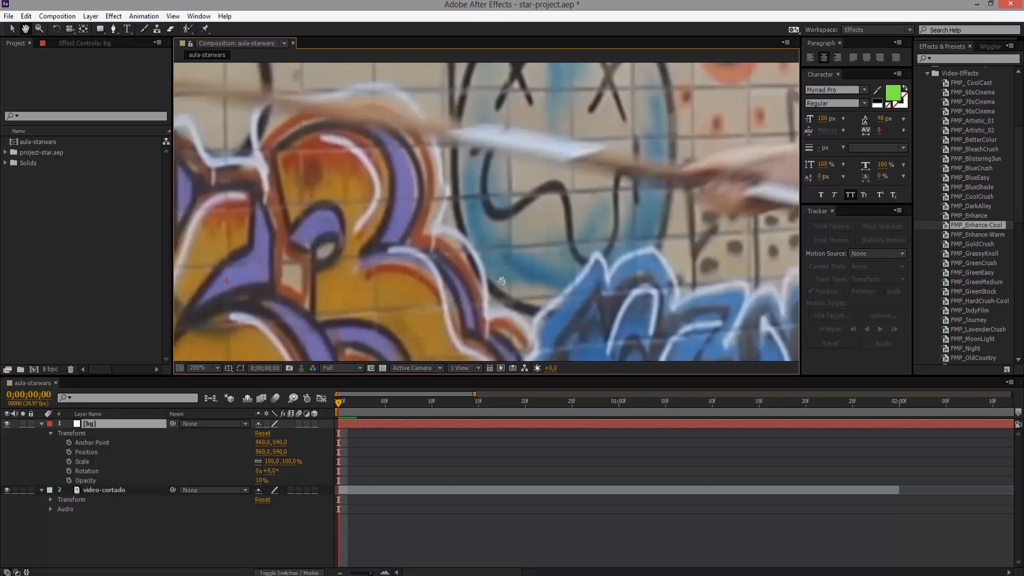
{"action": "left_click_drag", "start_coordinate": [501, 282], "coordinate": [267, 320]}
{"action": "left_click", "coordinate": [11, 29]}
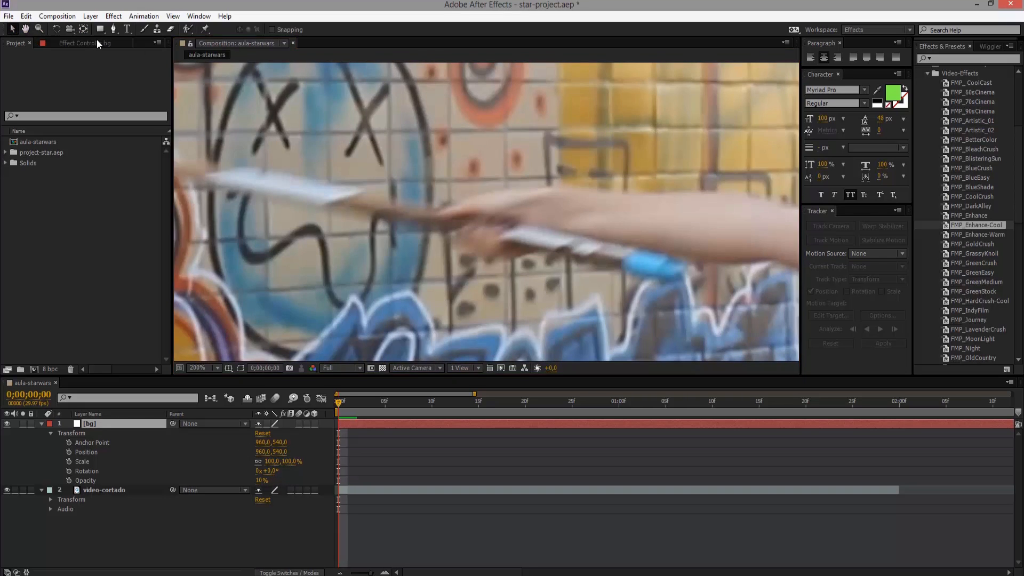
{"action": "left_click", "coordinate": [114, 32]}
{"action": "left_click", "coordinate": [399, 221]}
{"action": "key", "text": "ctrl+z"}
{"action": "left_click", "coordinate": [404, 223]}
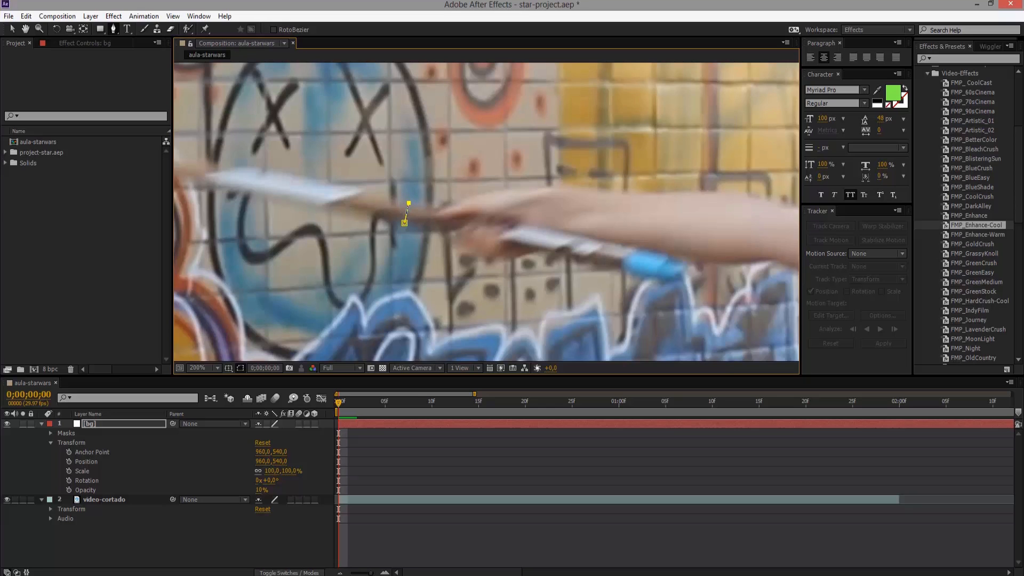
{"action": "key", "text": "space"}
{"action": "left_click_drag", "start_coordinate": [339, 227], "coordinate": [457, 257]}
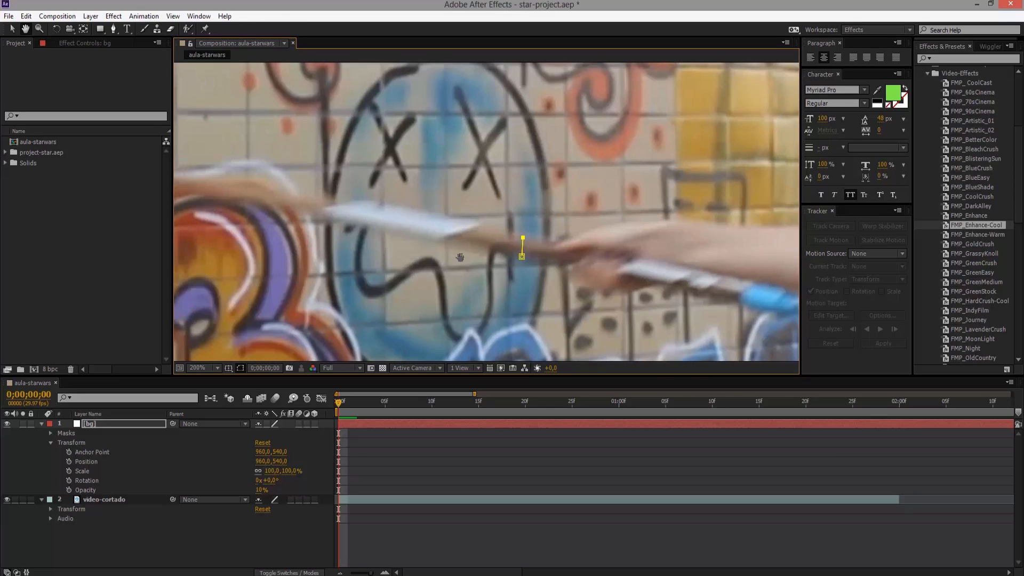
{"action": "scroll", "coordinate": [544, 270], "scroll_direction": "down", "scroll_amount": 1}
{"action": "scroll", "coordinate": [454, 262], "scroll_direction": "up", "scroll_amount": 4}
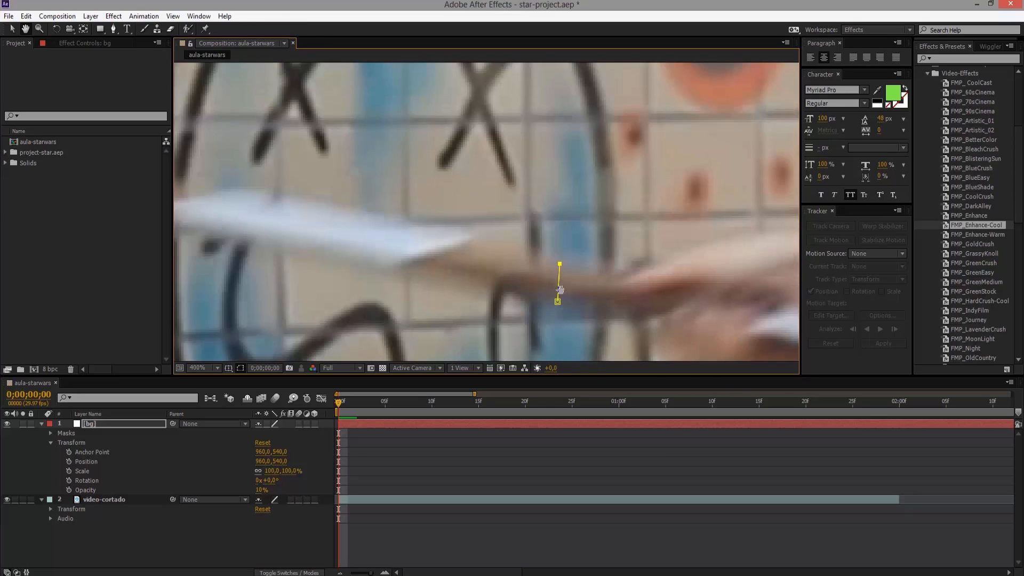
{"action": "scroll", "coordinate": [595, 278], "scroll_direction": "down", "scroll_amount": 1}
{"action": "left_click_drag", "start_coordinate": [514, 258], "coordinate": [443, 244]}
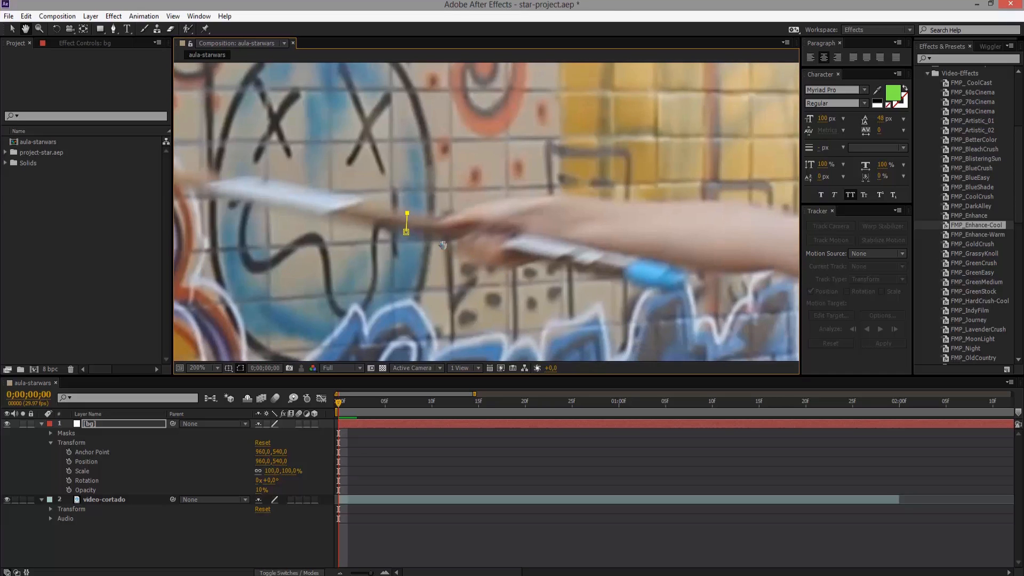
{"action": "left_click_drag", "start_coordinate": [276, 203], "coordinate": [420, 255]}
{"action": "left_click", "coordinate": [113, 28]}
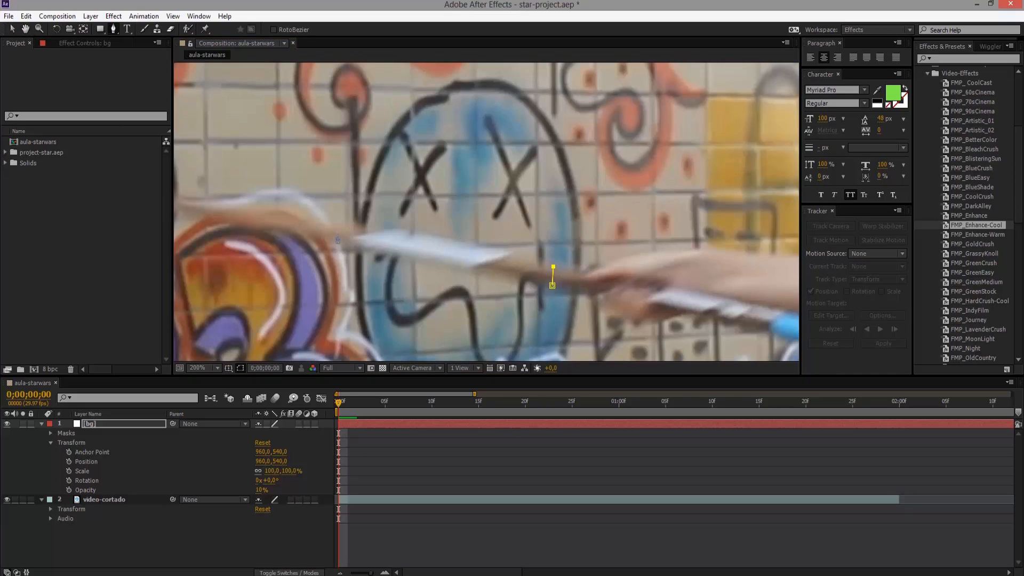
{"action": "left_click_drag", "start_coordinate": [319, 256], "coordinate": [440, 267]}
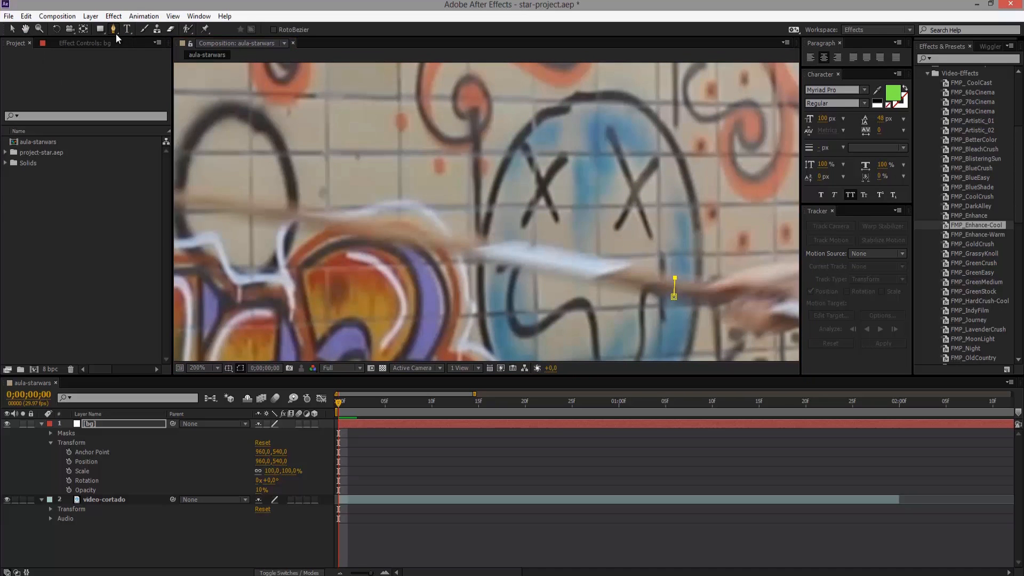
{"action": "left_click", "coordinate": [340, 216]}
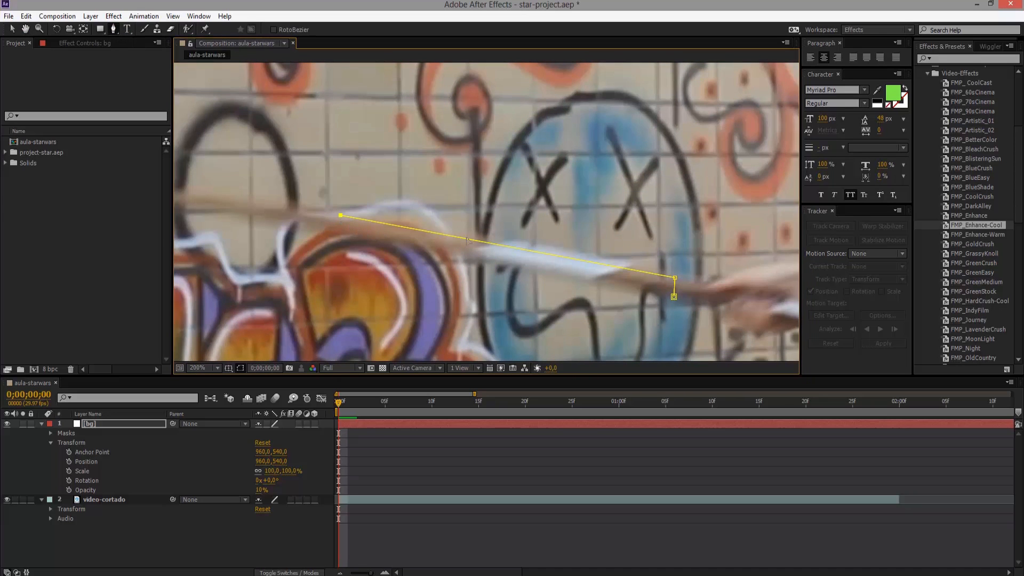
{"action": "key", "text": "ctrl+z"}
{"action": "scroll", "coordinate": [677, 309], "scroll_direction": "up", "scroll_amount": 1}
{"action": "key", "text": "space"}
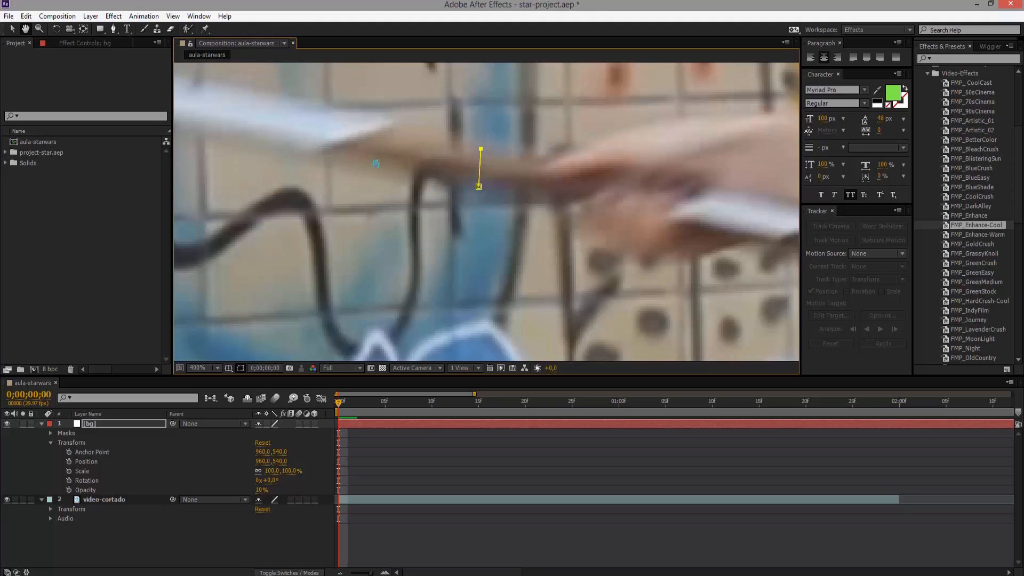
{"action": "left_click_drag", "start_coordinate": [376, 163], "coordinate": [494, 248]}
{"action": "left_click_drag", "start_coordinate": [284, 143], "coordinate": [348, 192]}
{"action": "left_click", "coordinate": [13, 29]}
{"action": "left_click", "coordinate": [113, 29]}
{"action": "left_click", "coordinate": [338, 225]}
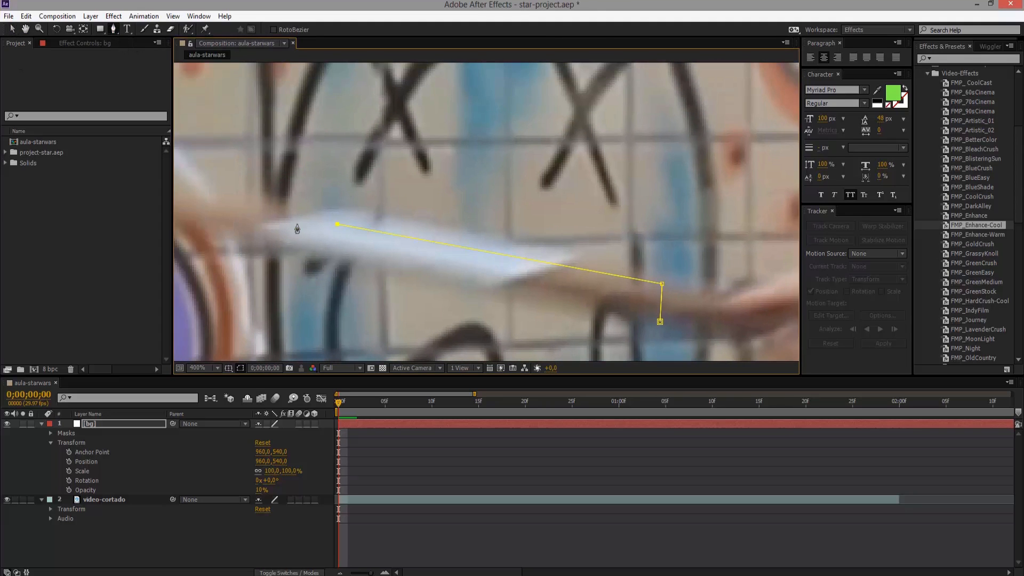
{"action": "scroll", "coordinate": [297, 225], "scroll_direction": "down", "scroll_amount": 1}
{"action": "scroll", "coordinate": [356, 220], "scroll_direction": "up", "scroll_amount": 1}
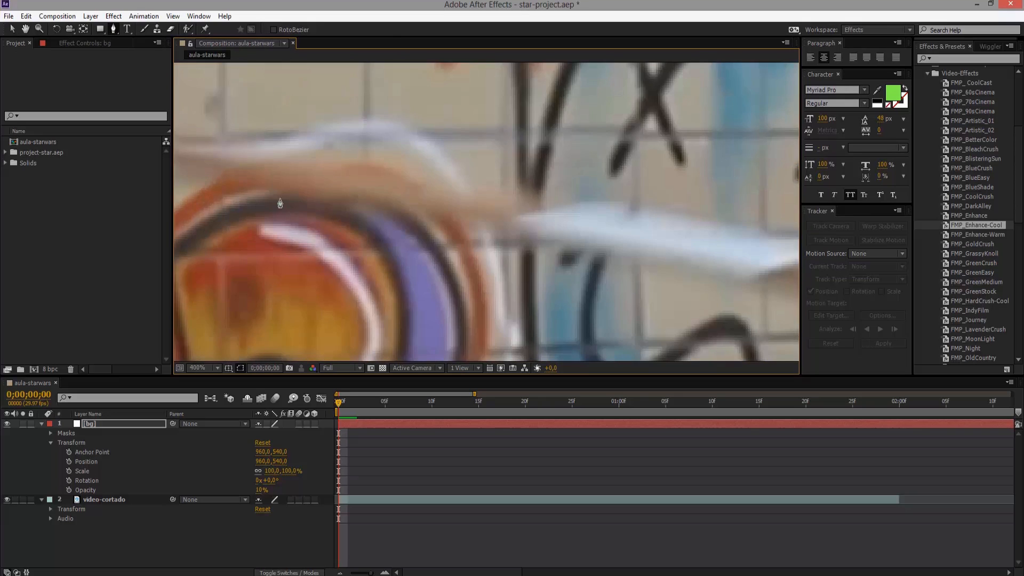
Extend the bg mask's upper edge with three points along the top of the stick, out to its blurred tip
{"action": "scroll", "coordinate": [439, 219], "scroll_direction": "down", "scroll_amount": 1}
{"action": "left_click", "coordinate": [473, 199]}
{"action": "left_click", "coordinate": [304, 173]}
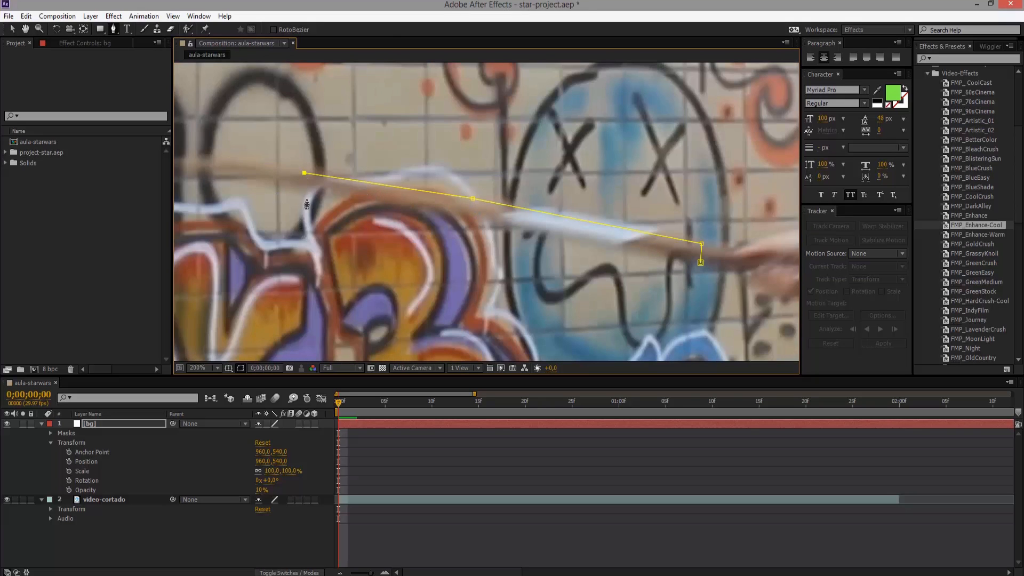
{"action": "left_click_drag", "start_coordinate": [272, 187], "coordinate": [438, 234]}
{"action": "left_click", "coordinate": [113, 30]}
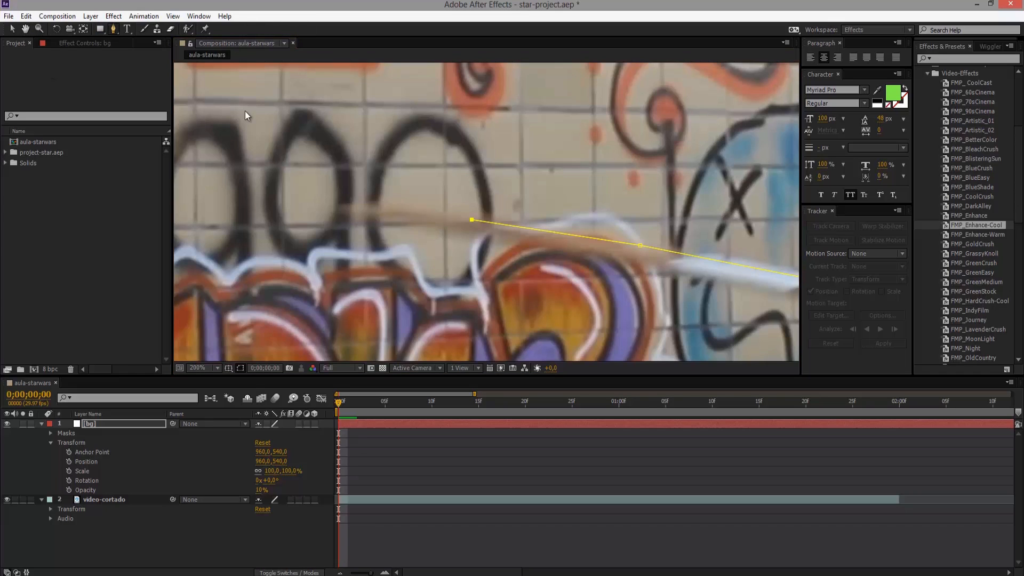
{"action": "left_click", "coordinate": [352, 199]}
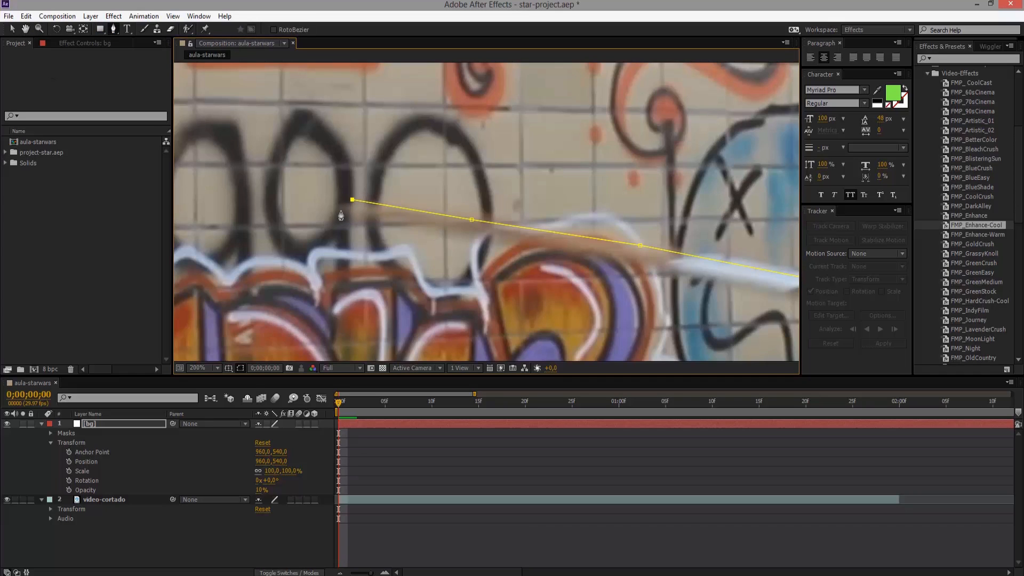
Round the mask's far end around the stick's tip with a curved point on the lower side
{"action": "left_click_drag", "start_coordinate": [346, 215], "coordinate": [371, 233]}
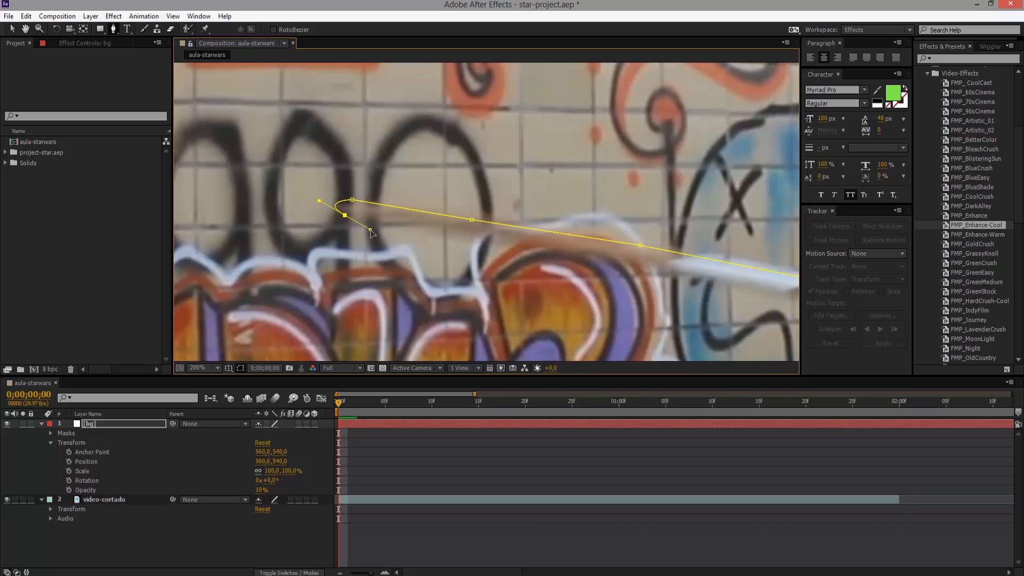
{"action": "left_click", "coordinate": [345, 216]}
{"action": "left_click", "coordinate": [345, 216]}
{"action": "left_click", "coordinate": [345, 216]}
{"action": "key", "text": "ctrl+z"}
Close the mask along the stick's lower edge, back to its first point in front of the hand
{"action": "left_click", "coordinate": [392, 222]}
{"action": "key", "text": "ctrl+z"}
{"action": "left_click", "coordinate": [678, 269]}
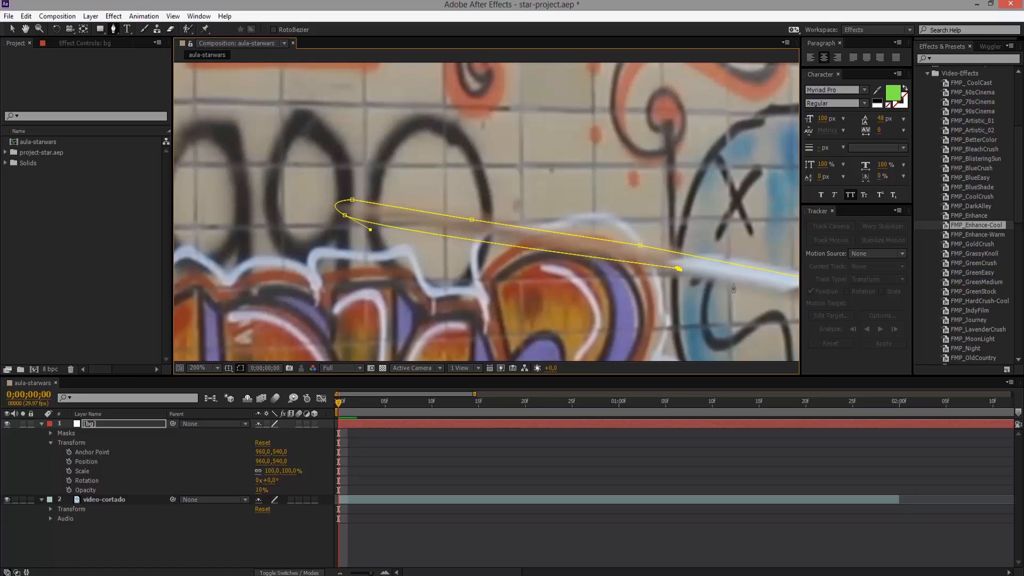
{"action": "left_click_drag", "start_coordinate": [734, 288], "coordinate": [406, 191]}
{"action": "key", "text": "ctrl+z"}
{"action": "key", "text": "g"}
{"action": "left_click", "coordinate": [537, 211]}
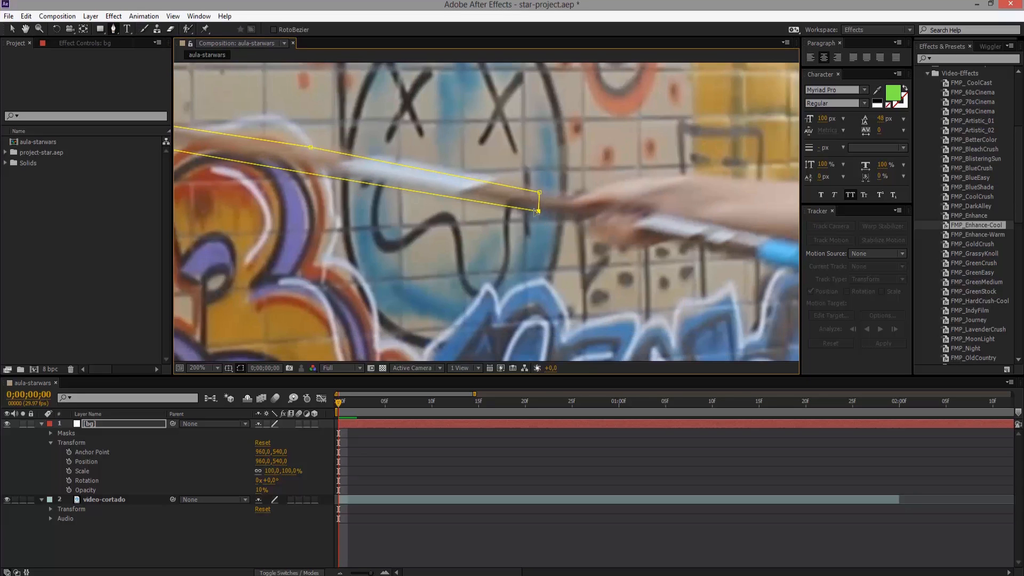
Reveal the bg layer's Mask 1 in the timeline and set the layer's opacity to 22%
{"action": "scroll", "coordinate": [218, 245], "scroll_direction": "down", "scroll_amount": 2}
{"action": "scroll", "coordinate": [219, 240], "scroll_direction": "up", "scroll_amount": 2}
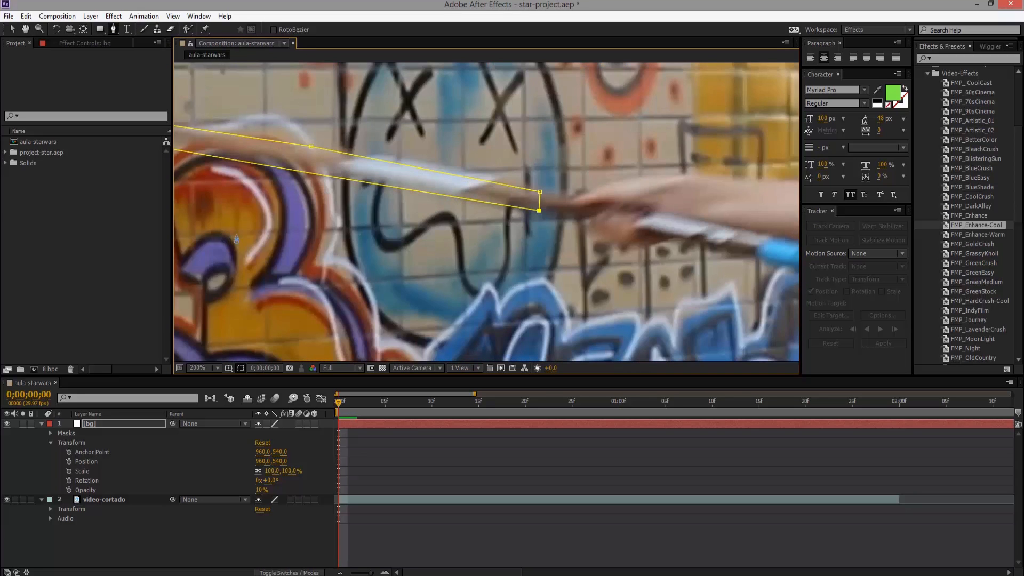
{"action": "left_click_drag", "start_coordinate": [333, 274], "coordinate": [600, 344]}
{"action": "left_click", "coordinate": [12, 29]}
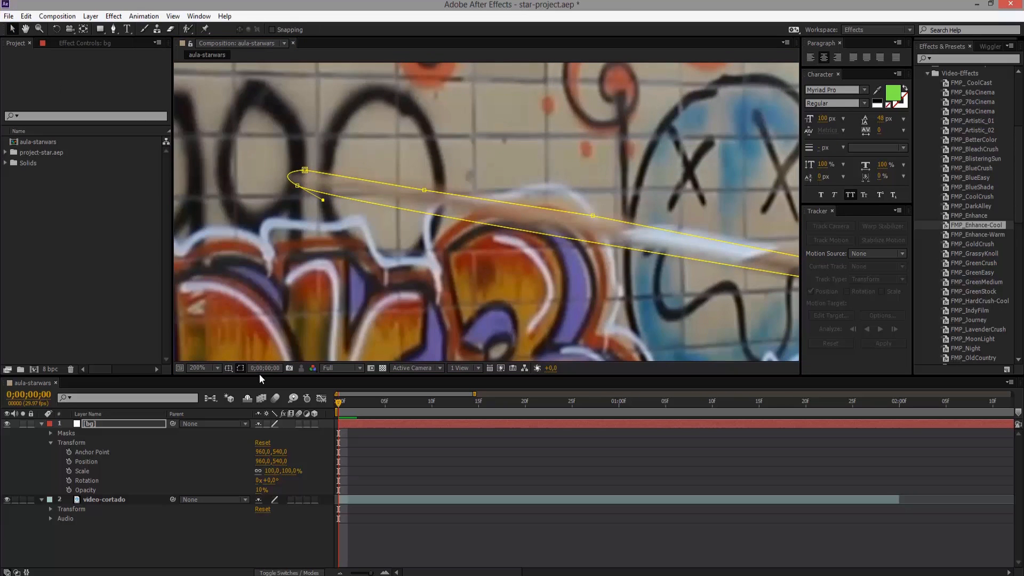
{"action": "left_click", "coordinate": [51, 433]}
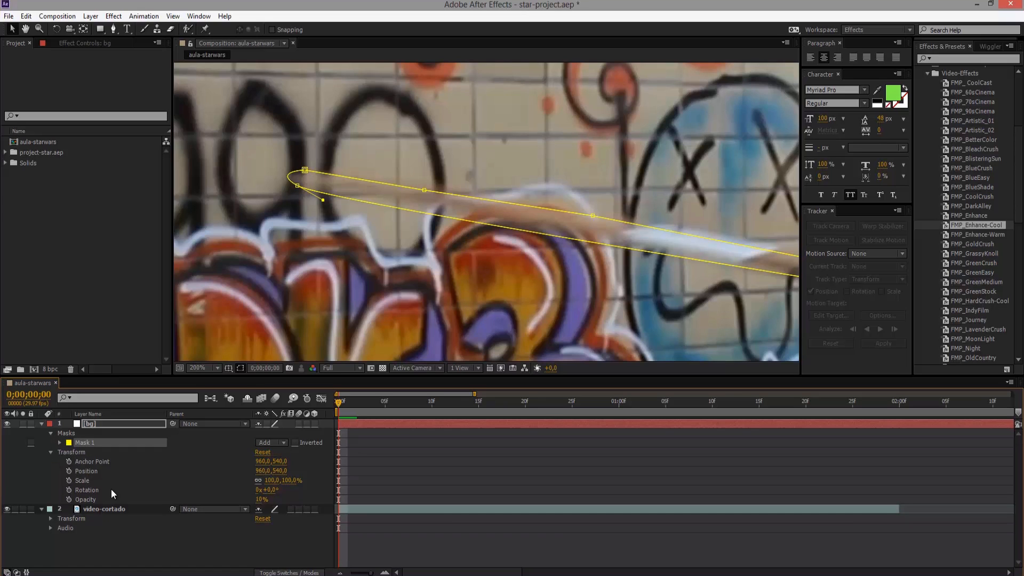
{"action": "left_click", "coordinate": [88, 501]}
{"action": "scroll", "coordinate": [403, 304], "scroll_direction": "down", "scroll_amount": 3}
{"action": "scroll", "coordinate": [395, 327], "scroll_direction": "up", "scroll_amount": 2}
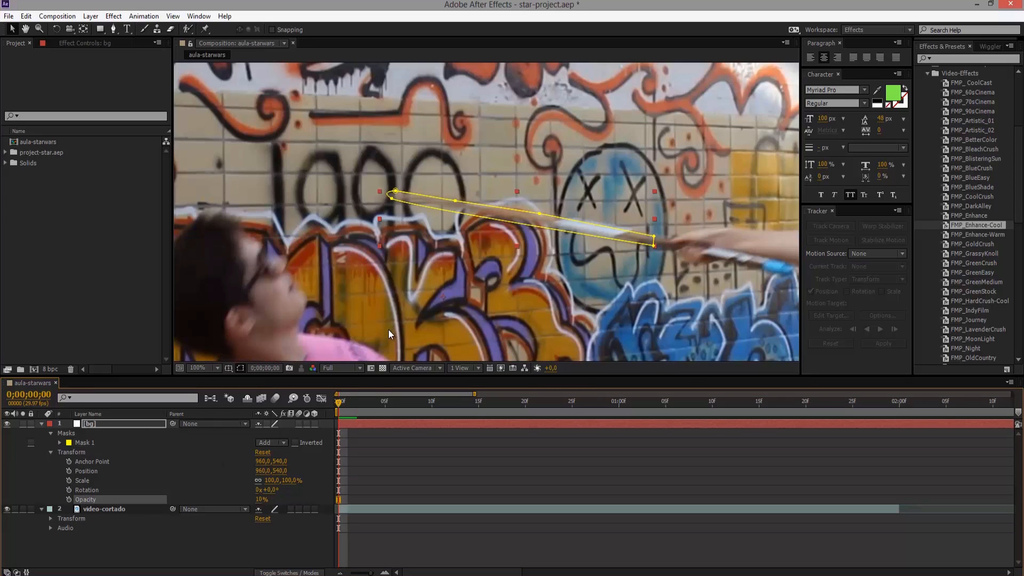
{"action": "mouse_move", "coordinate": [262, 500]}
{"action": "left_mouse_down"}
{"action": "mouse_move", "coordinate": [406, 501]}
{"action": "mouse_move", "coordinate": [320, 489]}
{"action": "mouse_move", "coordinate": [401, 481]}
{"action": "mouse_move", "coordinate": [341, 481]}
{"action": "left_mouse_up"}
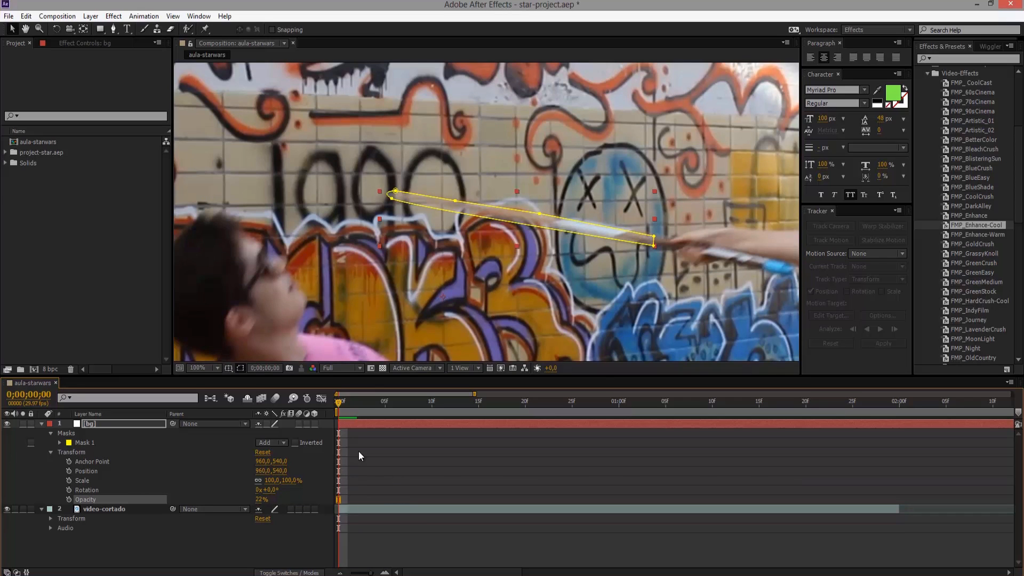
{"action": "scroll", "coordinate": [567, 257], "scroll_direction": "up", "scroll_amount": 1}
{"action": "left_click_drag", "start_coordinate": [635, 295], "coordinate": [510, 272]}
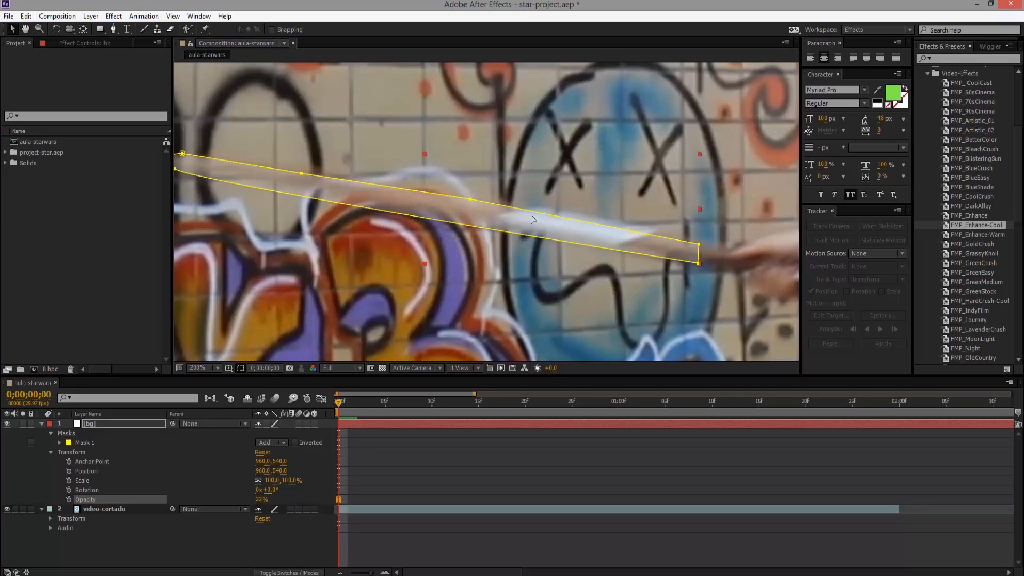
{"action": "left_click", "coordinate": [16, 29]}
{"action": "left_click", "coordinate": [747, 323]}
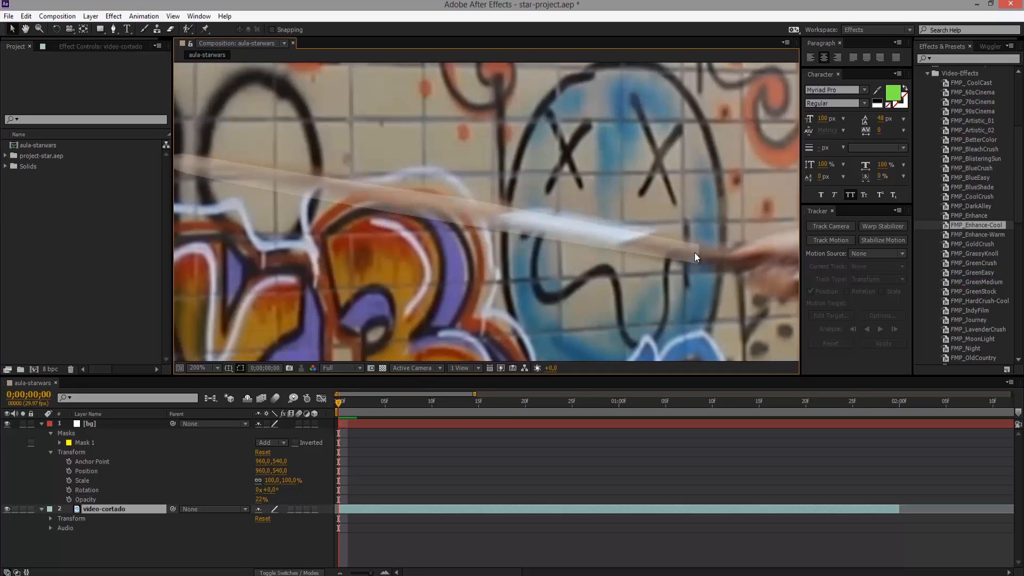
{"action": "left_click", "coordinate": [430, 423]}
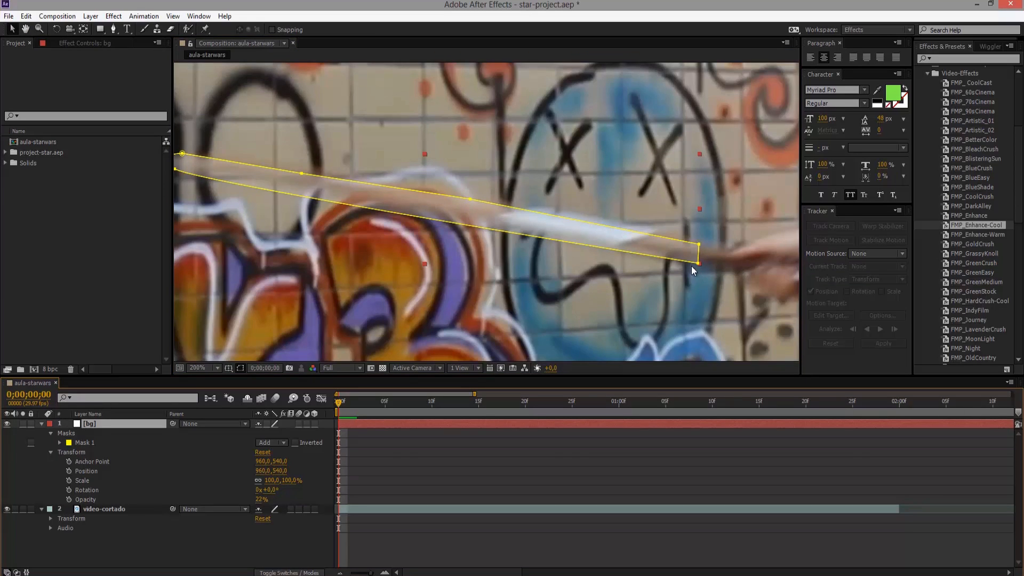
{"action": "double_click", "coordinate": [700, 246]}
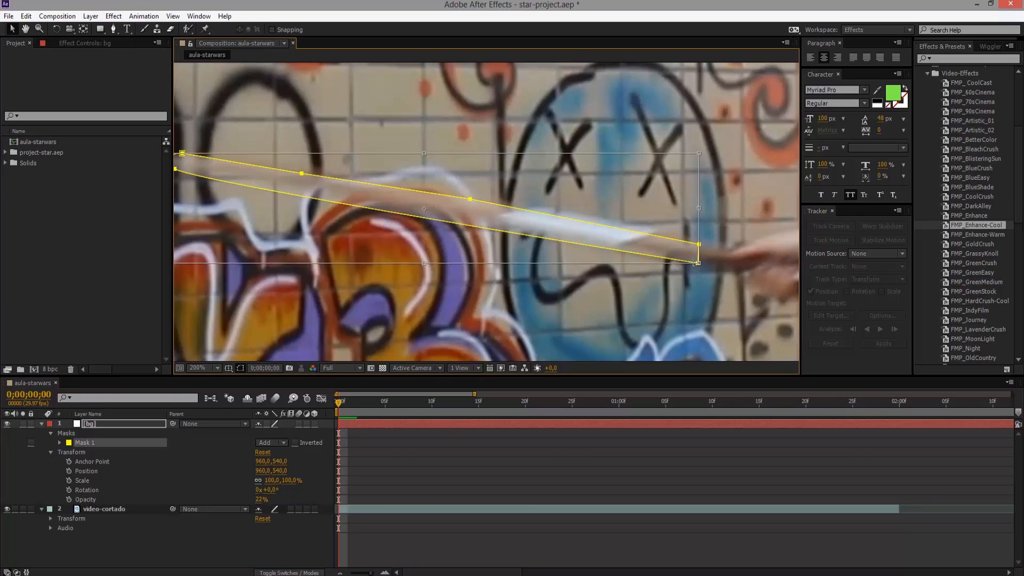
{"action": "double_click", "coordinate": [707, 289]}
{"action": "left_click", "coordinate": [735, 293]}
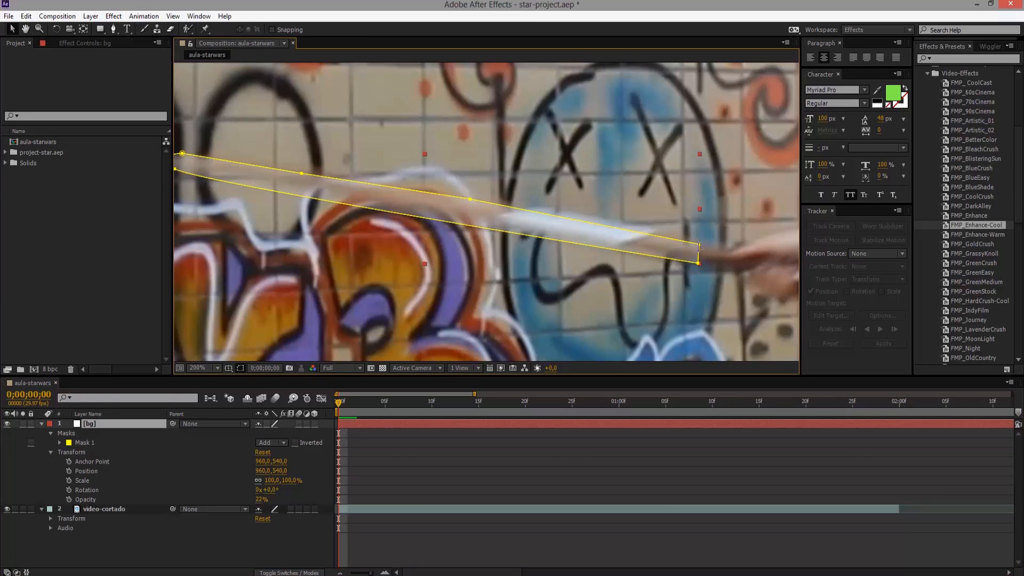
Nudge the mask's lower corner at the hand end slightly down to fit the stick's lower edge
{"action": "left_click_drag", "start_coordinate": [700, 245], "coordinate": [699, 263]}
{"action": "key", "text": "h"}
{"action": "left_click_drag", "start_coordinate": [353, 242], "coordinate": [386, 260]}
{"action": "left_click", "coordinate": [13, 30]}
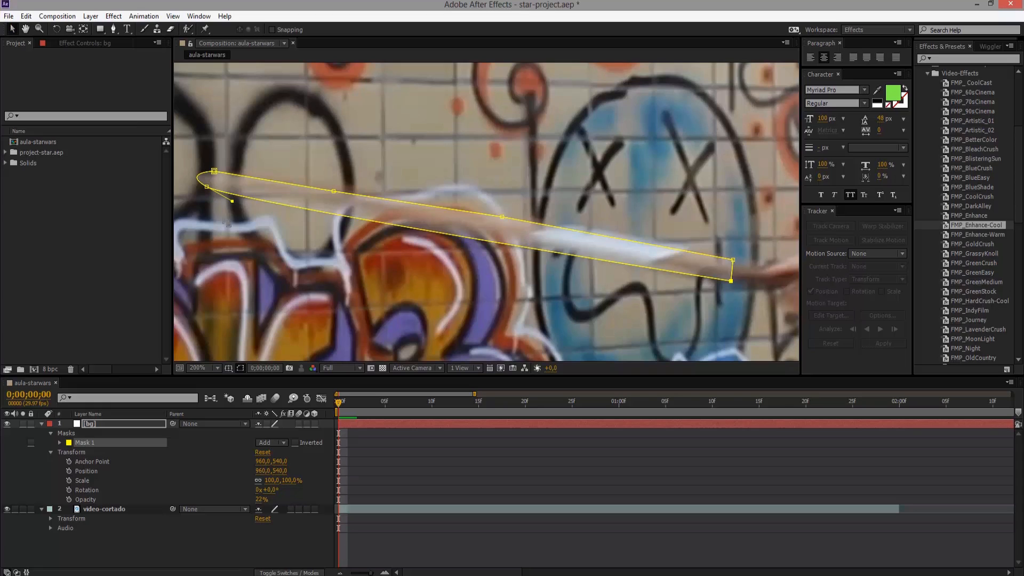
Reshape the mask's rounded tip with its points and direction handles so the lower edge runs straight along the stick
{"action": "left_click_drag", "start_coordinate": [232, 203], "coordinate": [459, 231]}
{"action": "left_click", "coordinate": [215, 171]}
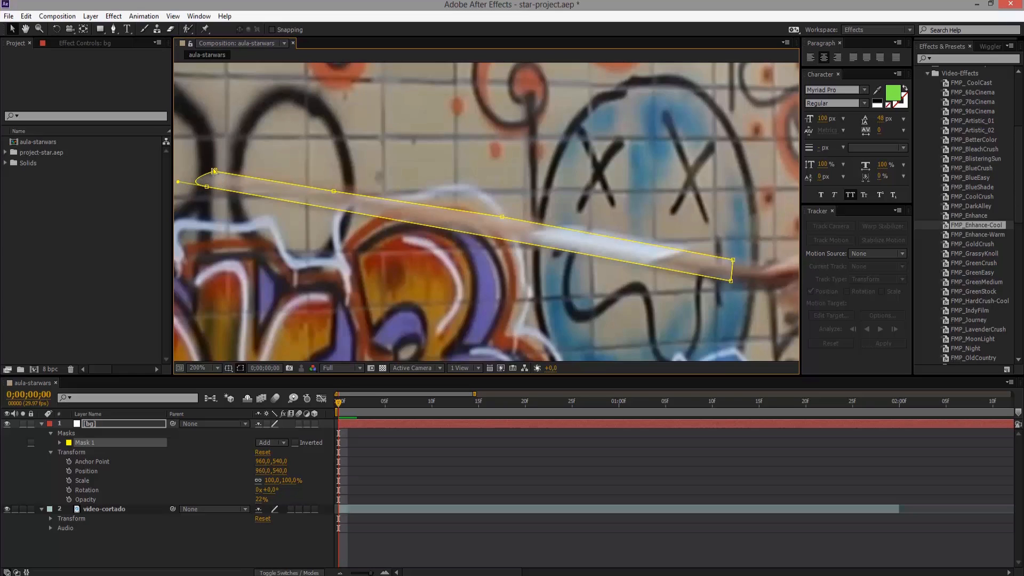
{"action": "left_click_drag", "start_coordinate": [214, 171], "coordinate": [474, 268]}
{"action": "left_click_drag", "start_coordinate": [187, 181], "coordinate": [187, 181]}
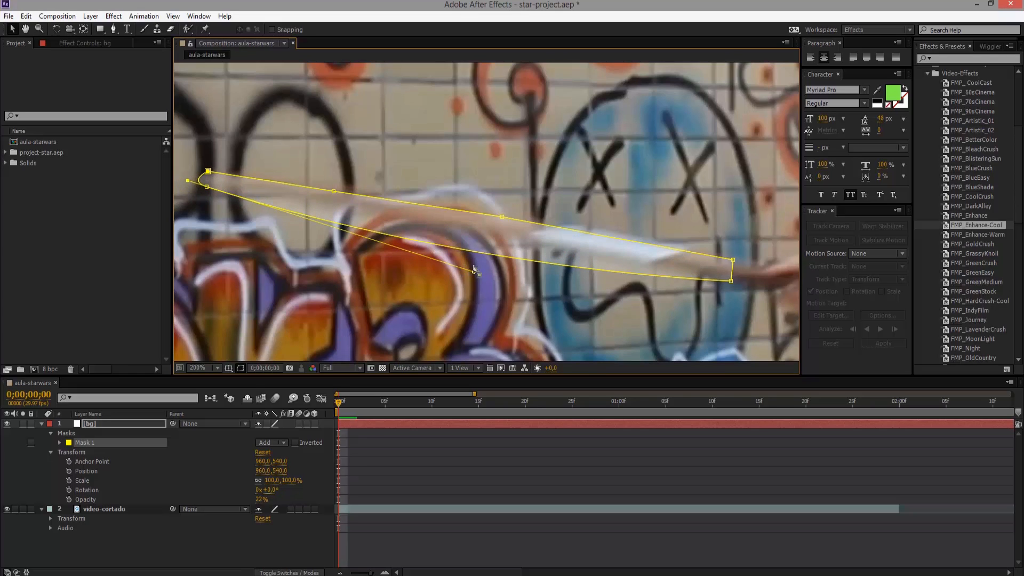
{"action": "left_click_drag", "start_coordinate": [470, 271], "coordinate": [504, 224]}
{"action": "left_click", "coordinate": [207, 186]}
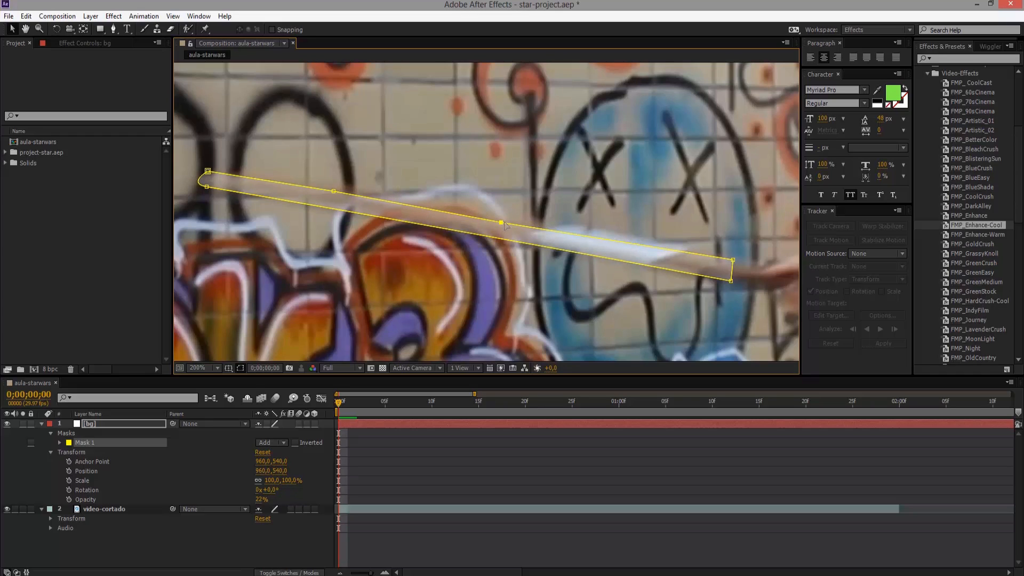
Nudge the two upper-edge points and the upper hand-end corner of the mask to follow the top of the stick
{"action": "left_click_drag", "start_coordinate": [732, 260], "coordinate": [734, 262]}
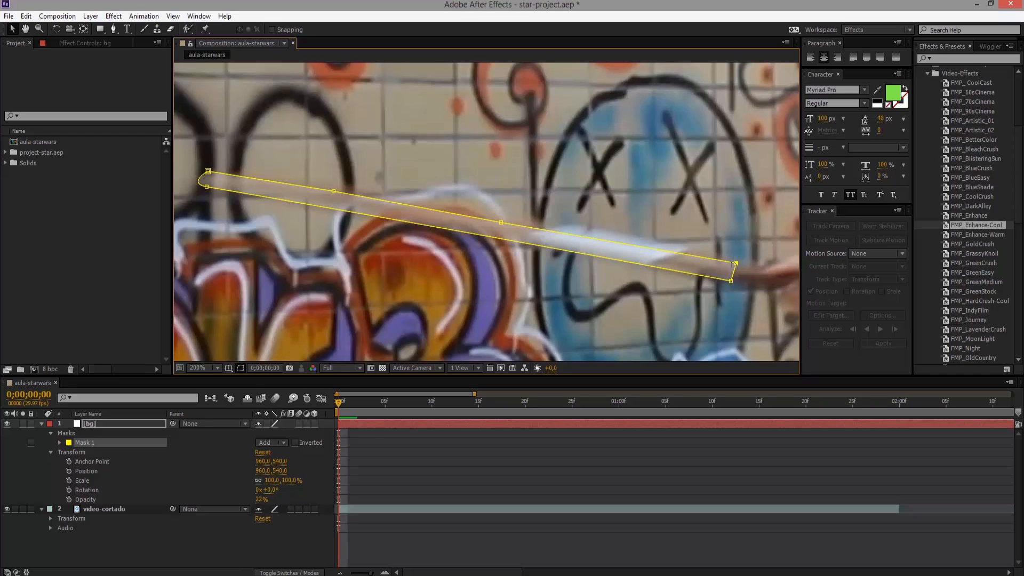
{"action": "left_click_drag", "start_coordinate": [333, 191], "coordinate": [337, 190]}
{"action": "left_click_drag", "start_coordinate": [500, 224], "coordinate": [505, 221]}
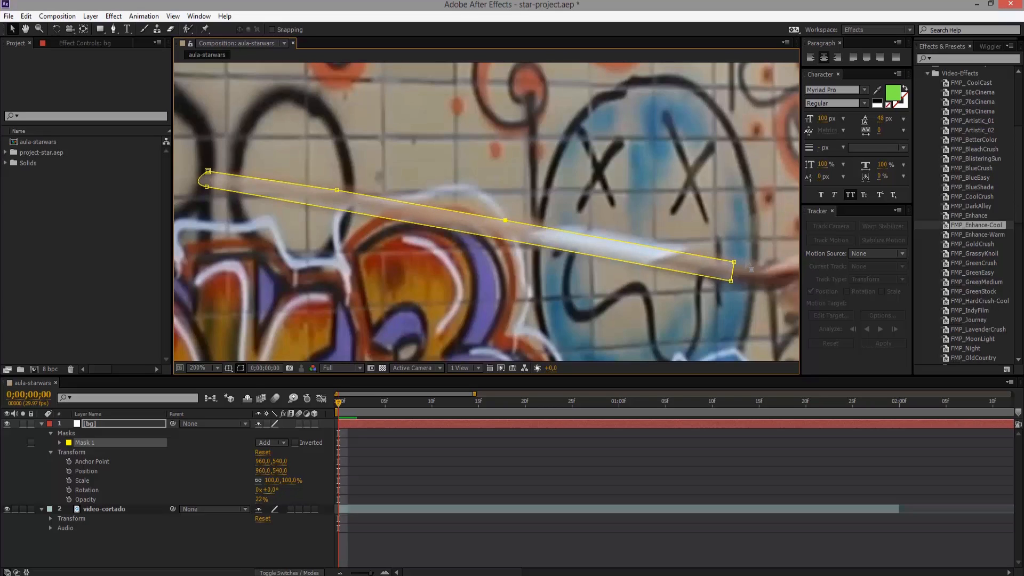
{"action": "left_click_drag", "start_coordinate": [734, 262], "coordinate": [733, 259]}
Fine-tune the upper point at the mask's rounded tip and deselect the mask to view the masked stick
{"action": "left_click_drag", "start_coordinate": [209, 172], "coordinate": [190, 183]}
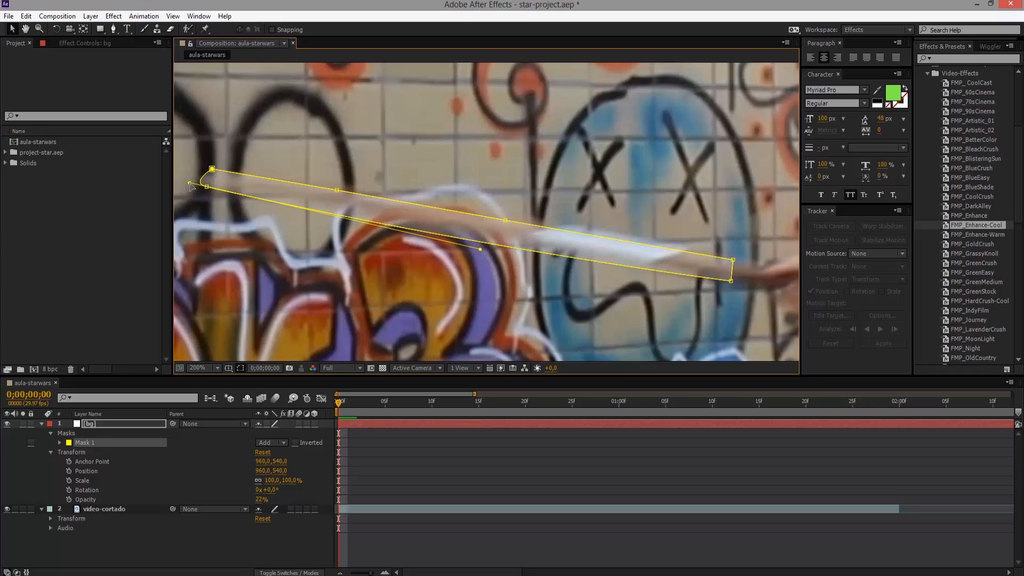
{"action": "key", "text": "ctrl+z"}
{"action": "left_click_drag", "start_coordinate": [211, 168], "coordinate": [210, 169]}
{"action": "scroll", "coordinate": [273, 197], "scroll_direction": "down", "scroll_amount": 8}
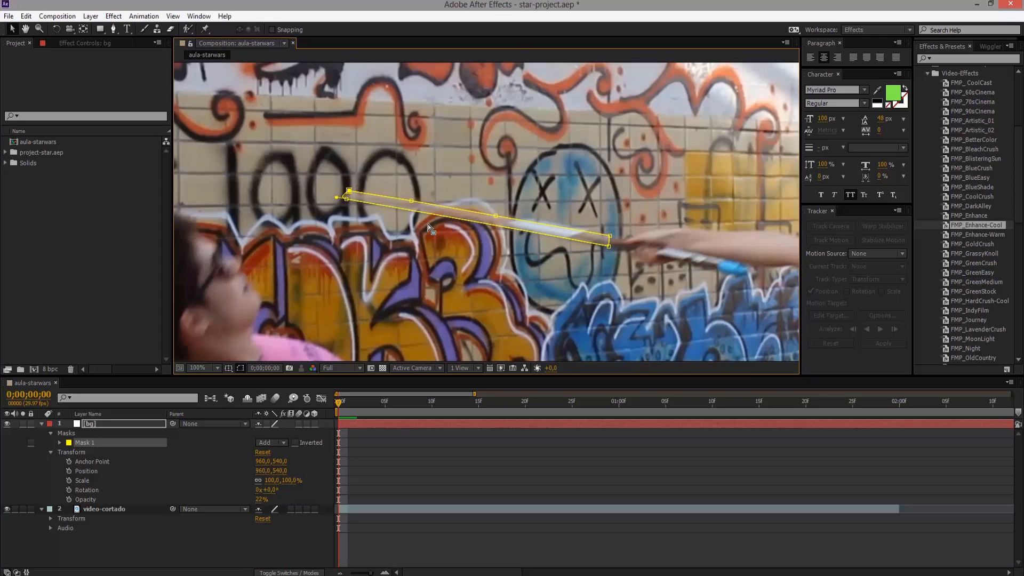
{"action": "left_click", "coordinate": [305, 280]}
{"action": "scroll", "coordinate": [305, 280], "scroll_direction": "up", "scroll_amount": 2}
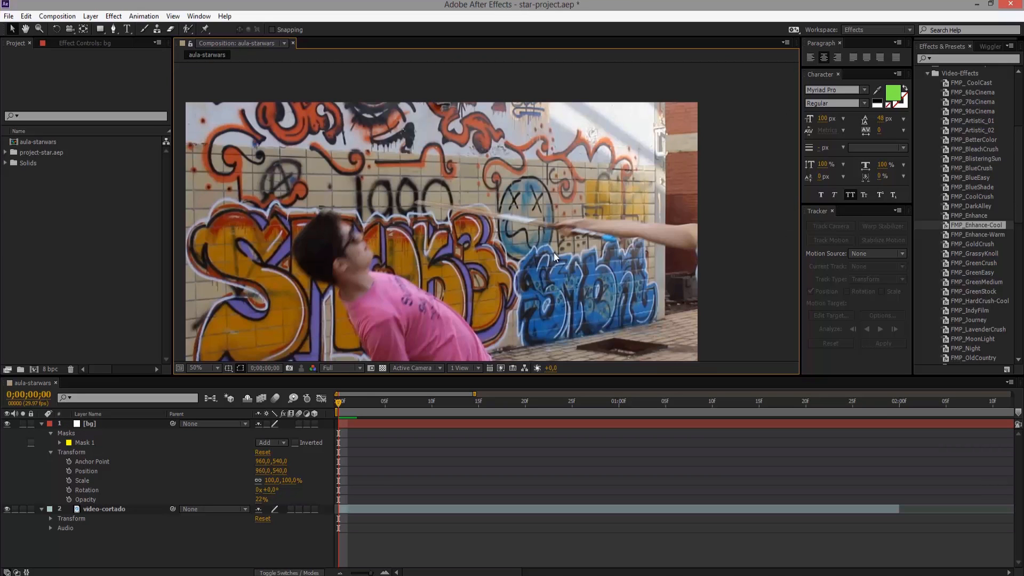
{"action": "left_click", "coordinate": [539, 221]}
{"action": "left_click", "coordinate": [670, 293]}
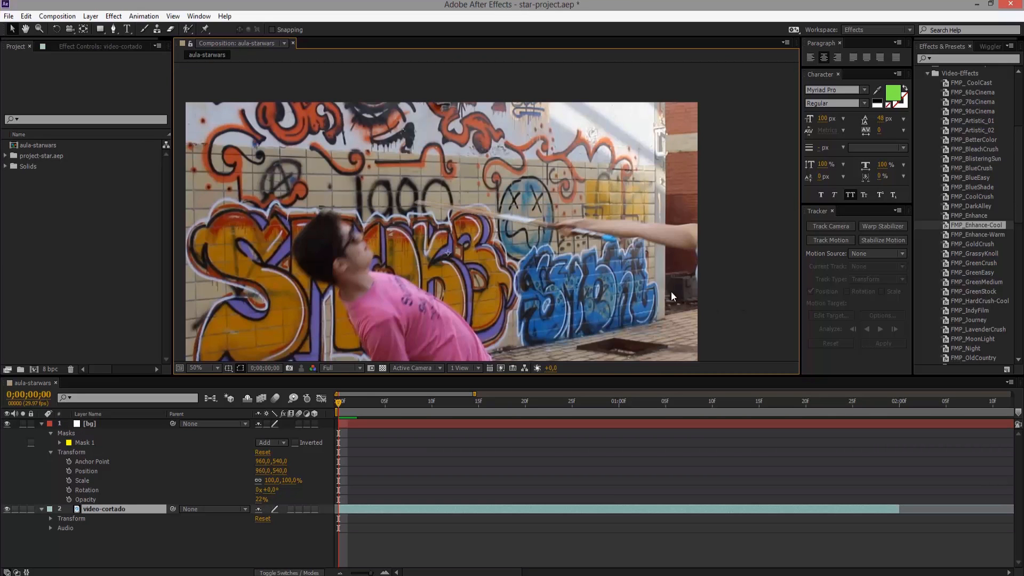
Set the bg solid's opacity to 100% and deselect it to preview the solid white blade over the stick
{"action": "scroll", "coordinate": [506, 234], "scroll_direction": "up", "scroll_amount": 1}
{"action": "scroll", "coordinate": [529, 233], "scroll_direction": "down", "scroll_amount": 1}
{"action": "left_click", "coordinate": [512, 235]}
{"action": "scroll", "coordinate": [507, 211], "scroll_direction": "up", "scroll_amount": 1}
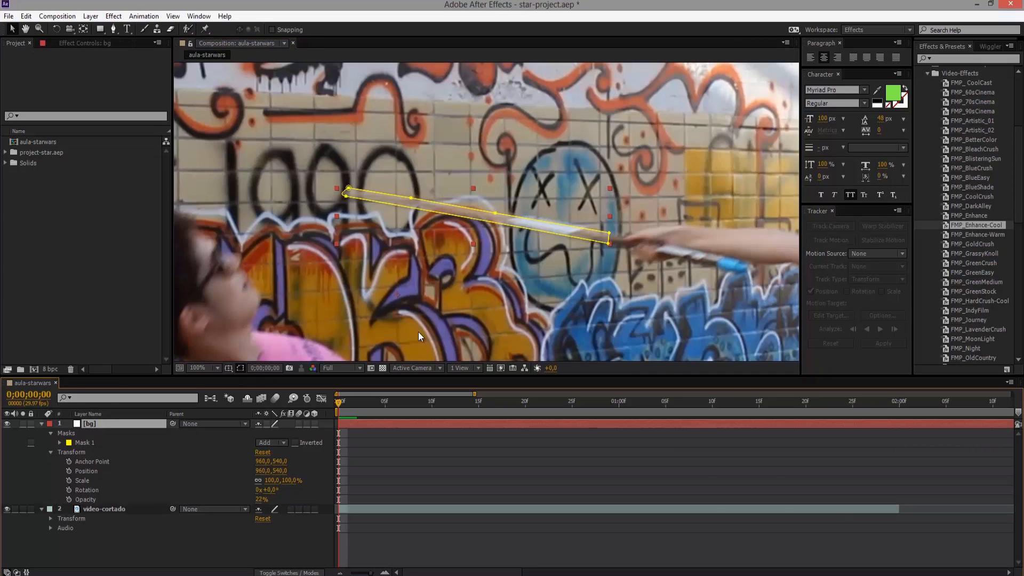
{"action": "left_click_drag", "start_coordinate": [261, 499], "coordinate": [373, 493]}
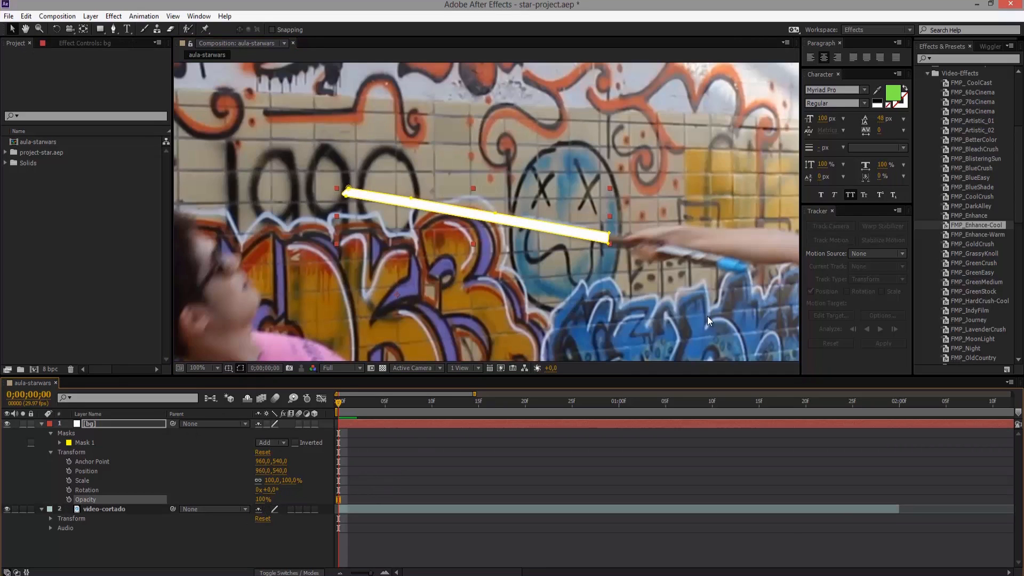
{"action": "scroll", "coordinate": [704, 315], "scroll_direction": "down", "scroll_amount": 2}
{"action": "left_click", "coordinate": [707, 310]}
{"action": "scroll", "coordinate": [487, 211], "scroll_direction": "up", "scroll_amount": 2}
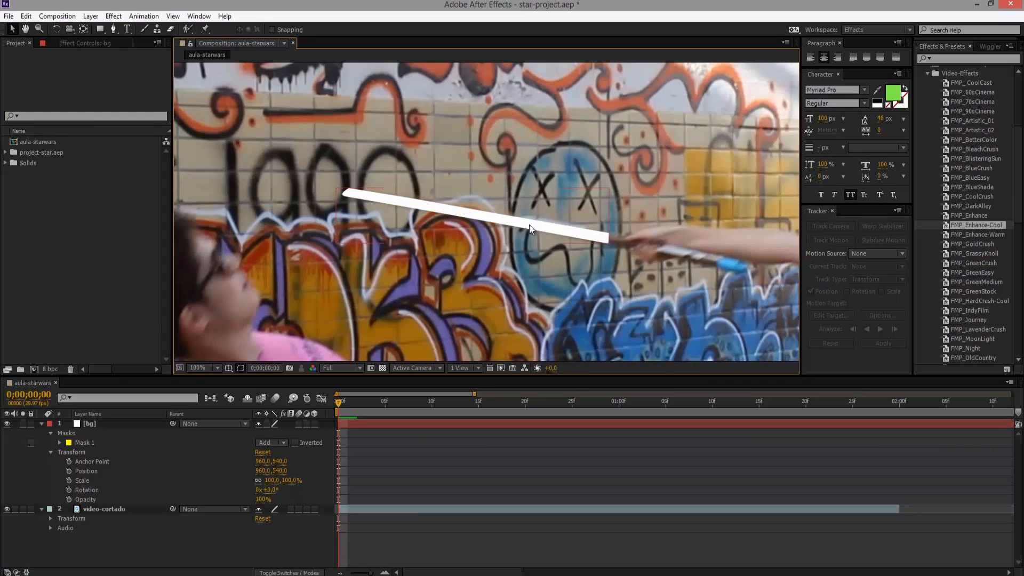
{"action": "scroll", "coordinate": [483, 289], "scroll_direction": "down", "scroll_amount": 1}
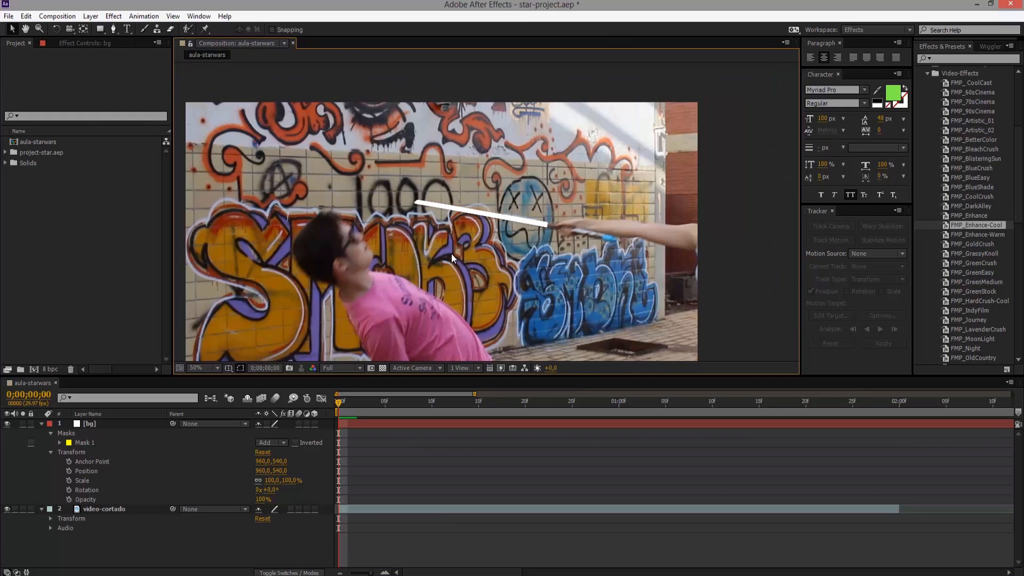
{"action": "scroll", "coordinate": [554, 232], "scroll_direction": "up", "scroll_amount": 1}
Set the bg solid's opacity to 10% and deselect the layer to view the stick through it
{"action": "left_click", "coordinate": [553, 229]}
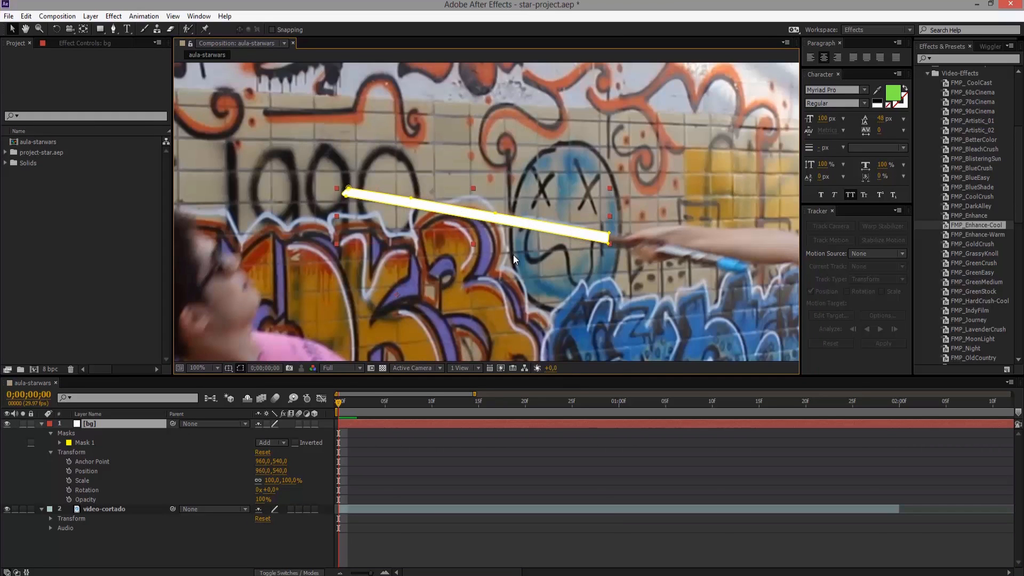
{"action": "left_click_drag", "start_coordinate": [263, 497], "coordinate": [210, 496]}
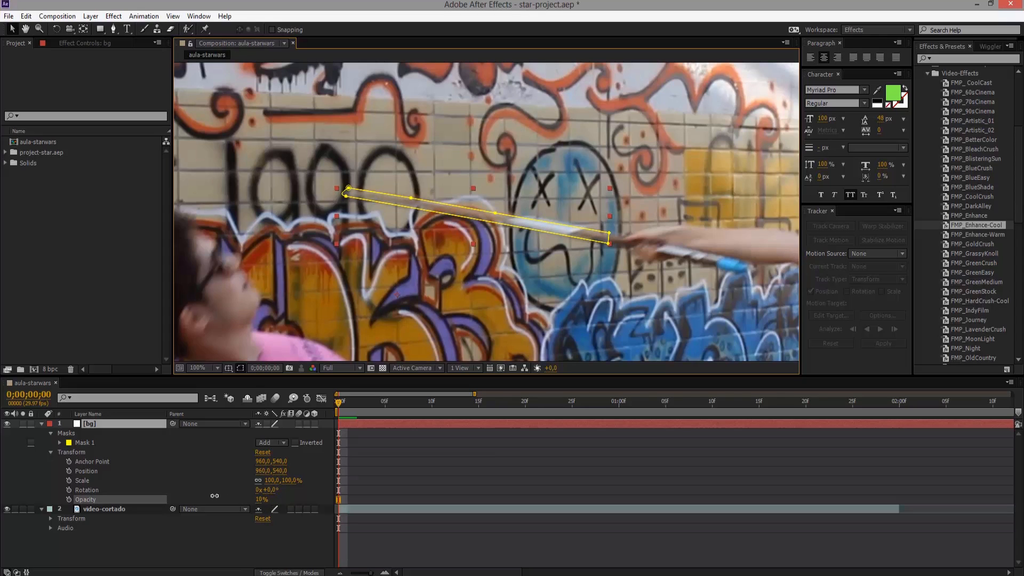
{"action": "left_click", "coordinate": [258, 499]}
{"action": "type", "text": "10"}
{"action": "key", "text": "Return"}
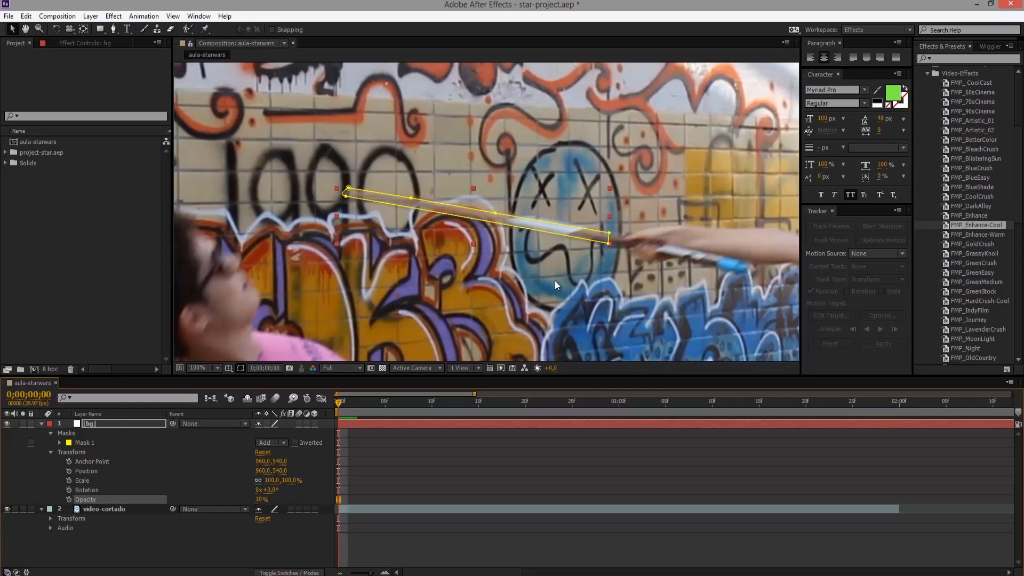
{"action": "scroll", "coordinate": [629, 275], "scroll_direction": "down", "scroll_amount": 4}
{"action": "left_click", "coordinate": [347, 277]}
{"action": "scroll", "coordinate": [331, 270], "scroll_direction": "up", "scroll_amount": 3}
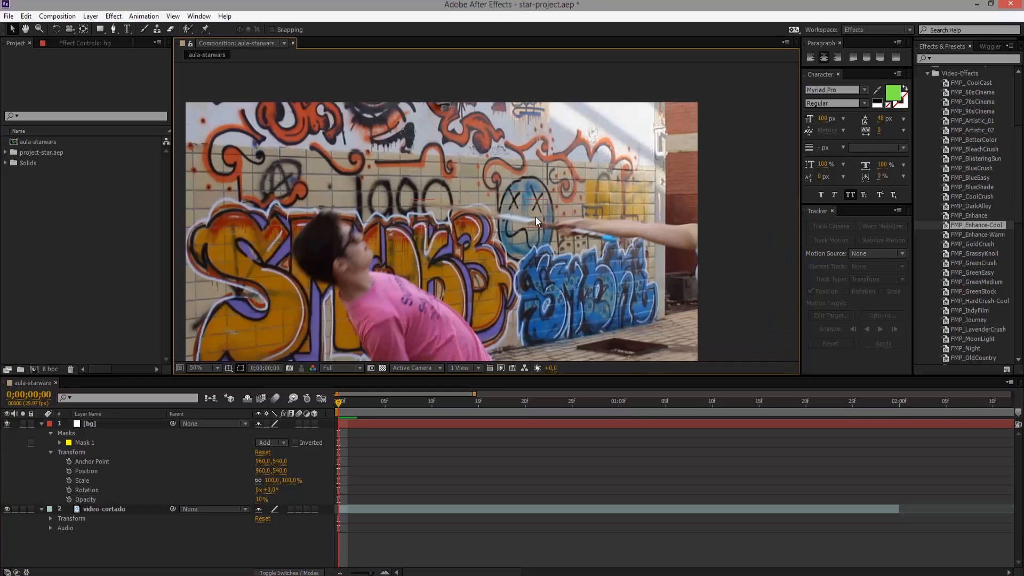
Expand Mask 1 on the bg layer and enable Mask Path keyframing at frame 0, with the timeline showing individual frames
{"action": "left_click", "coordinate": [528, 219]}
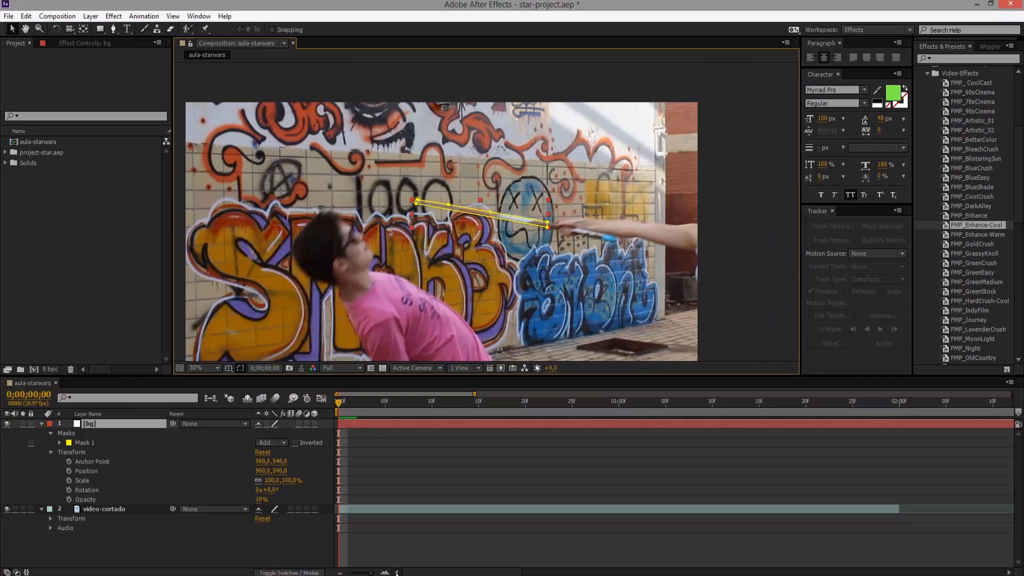
{"action": "left_click", "coordinate": [385, 573]}
{"action": "left_click", "coordinate": [385, 573]}
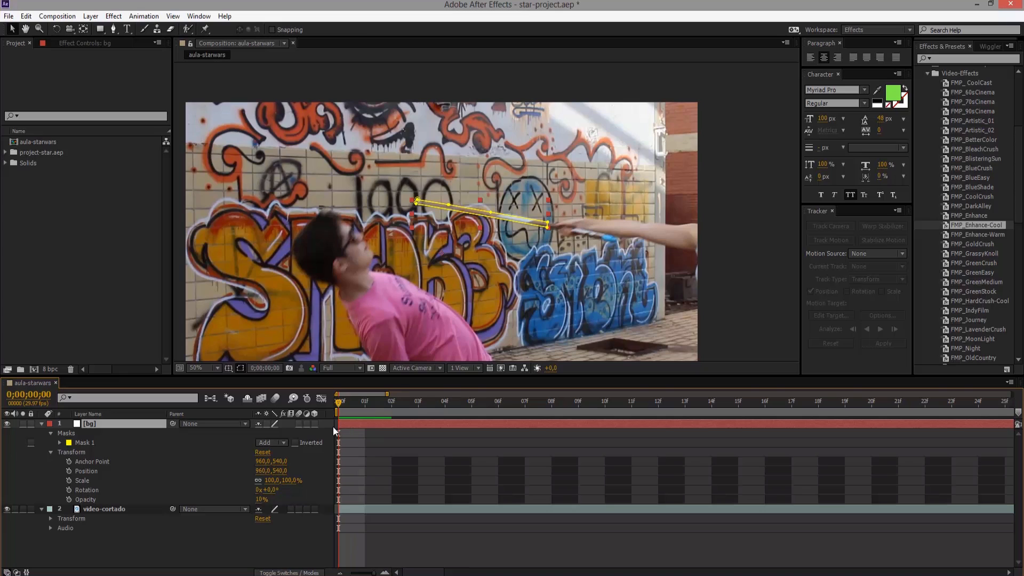
{"action": "left_click", "coordinate": [60, 443]}
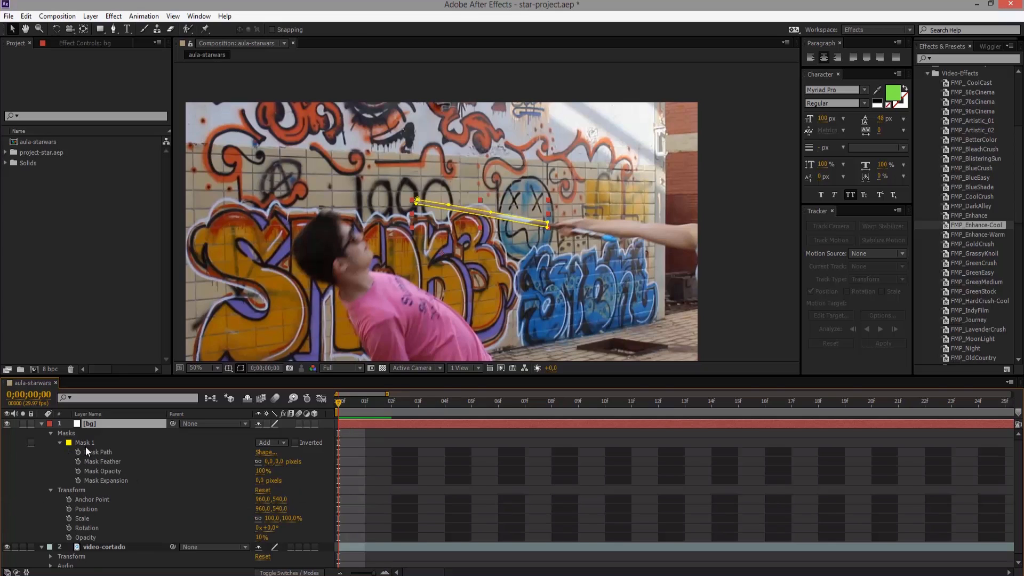
{"action": "left_click", "coordinate": [87, 443]}
{"action": "left_click", "coordinate": [108, 452]}
{"action": "left_click", "coordinate": [79, 453]}
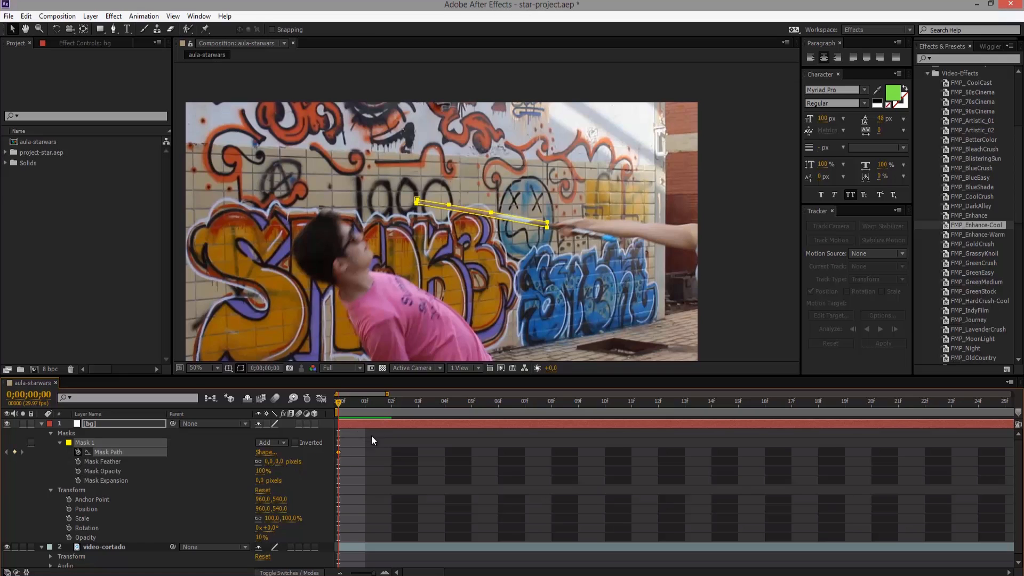
Add a Mask Path keyframe on the bg layer at frame 1, keeping the current mask shape
{"action": "key", "text": "period"}
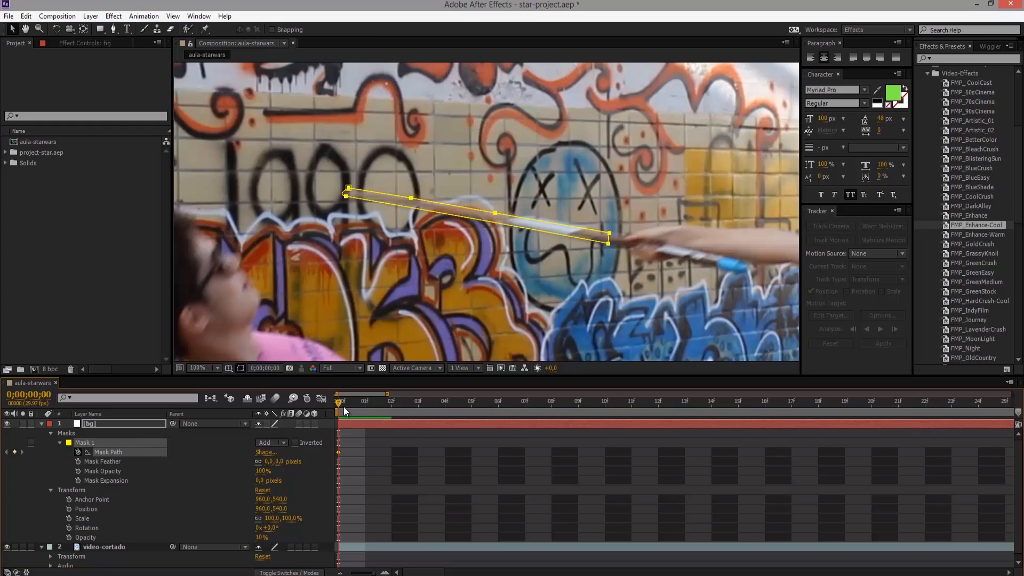
{"action": "left_click_drag", "start_coordinate": [345, 402], "coordinate": [360, 402]}
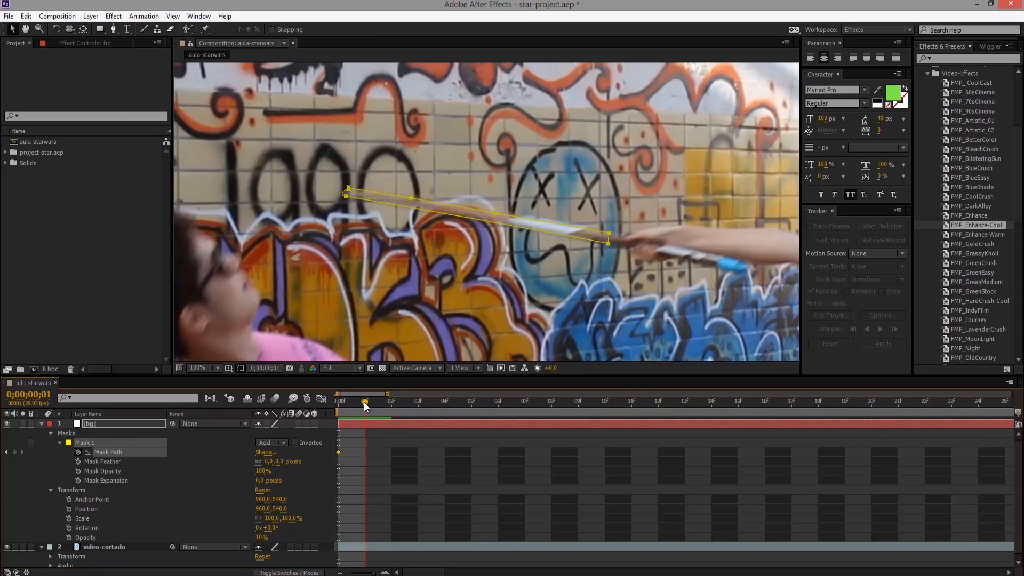
{"action": "left_click", "coordinate": [379, 465]}
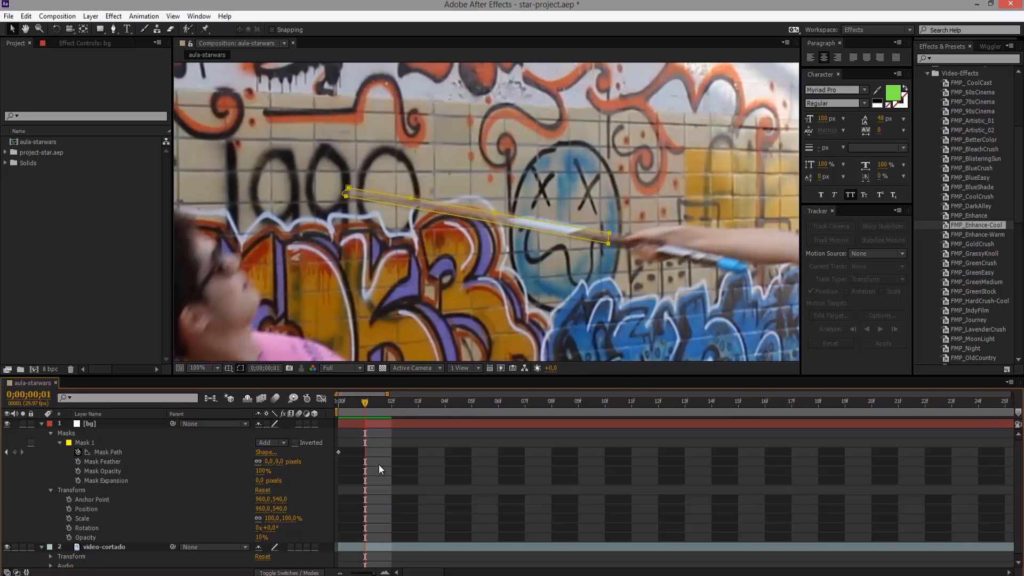
{"action": "left_click", "coordinate": [377, 423]}
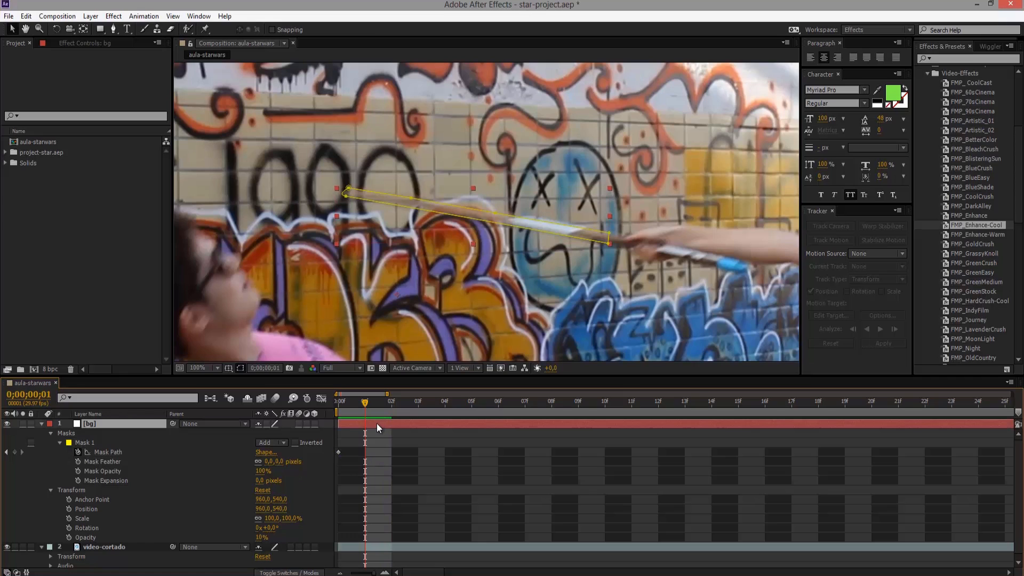
{"action": "left_click", "coordinate": [15, 452]}
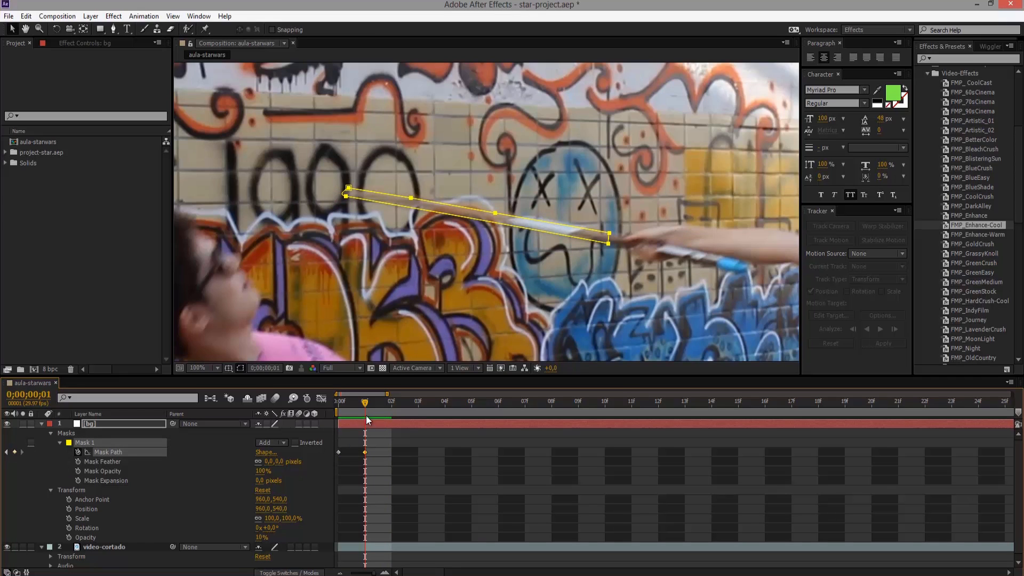
Examine the Time Stretch settings of the video-cortado layer and close them without changes
{"action": "scroll", "coordinate": [483, 273], "scroll_direction": "down", "scroll_amount": 6}
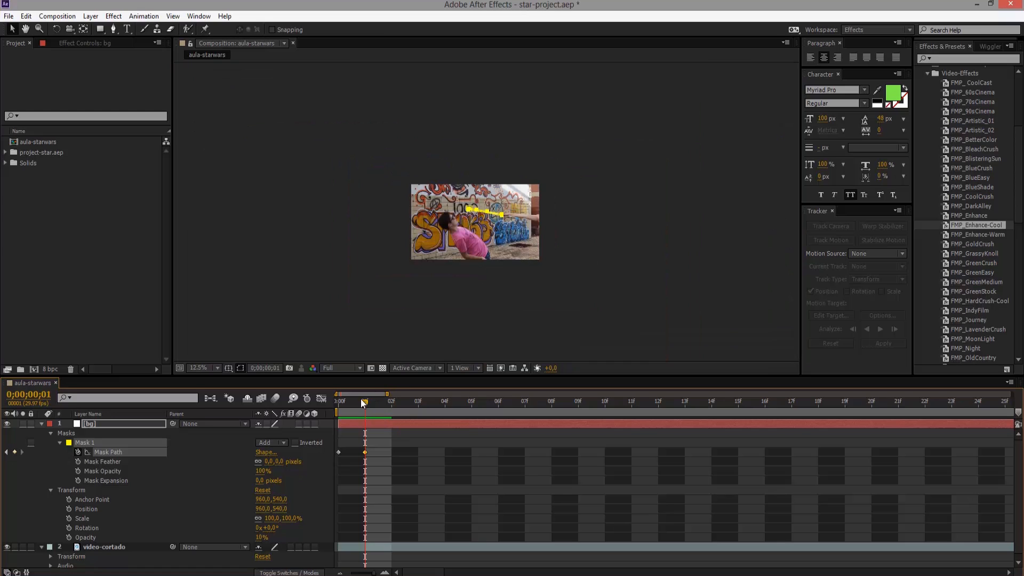
{"action": "mouse_move", "coordinate": [367, 405]}
{"action": "left_mouse_down"}
{"action": "mouse_move", "coordinate": [764, 408]}
{"action": "mouse_move", "coordinate": [369, 408]}
{"action": "left_mouse_up"}
{"action": "scroll", "coordinate": [435, 309], "scroll_direction": "up", "scroll_amount": 2}
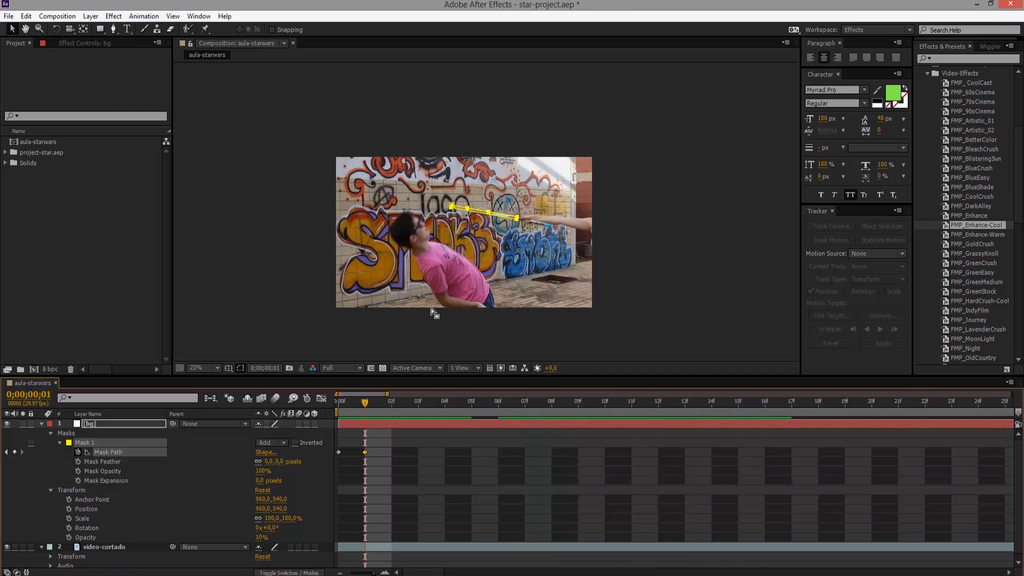
{"action": "right_click", "coordinate": [505, 430]}
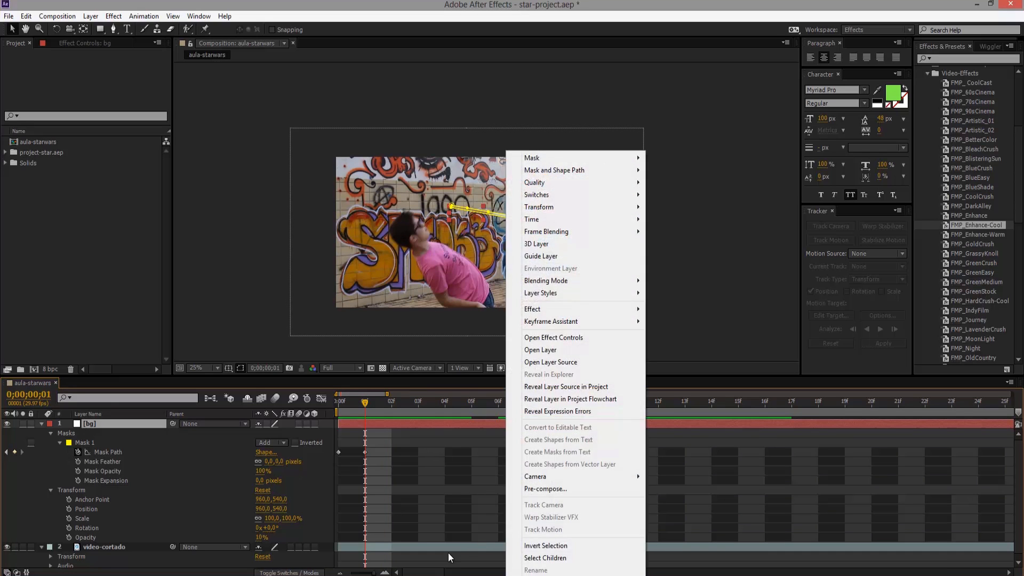
{"action": "left_click", "coordinate": [448, 553]}
{"action": "right_click", "coordinate": [467, 549]}
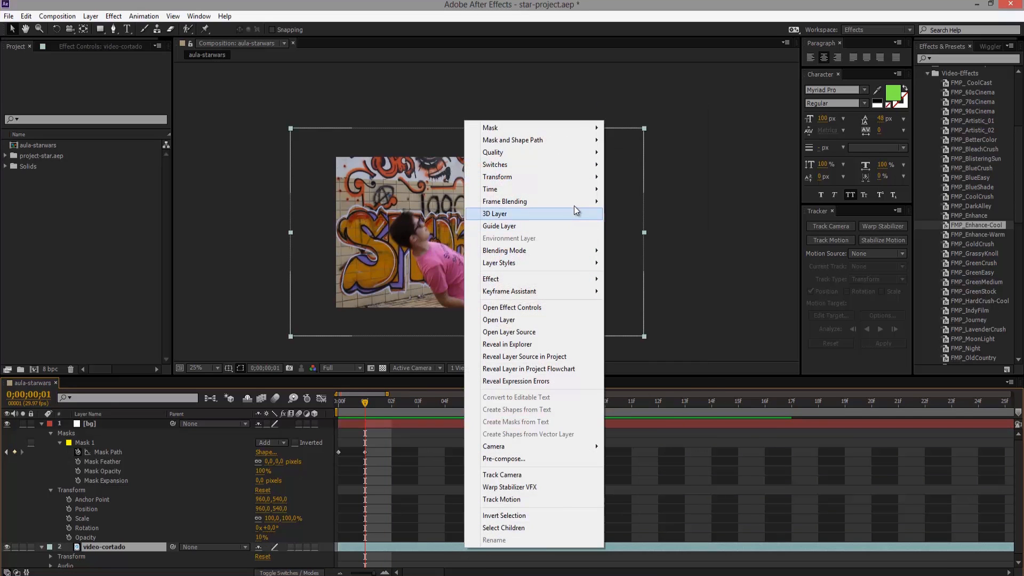
{"action": "mouse_move", "coordinate": [581, 190]}
{"action": "left_click", "coordinate": [640, 214]}
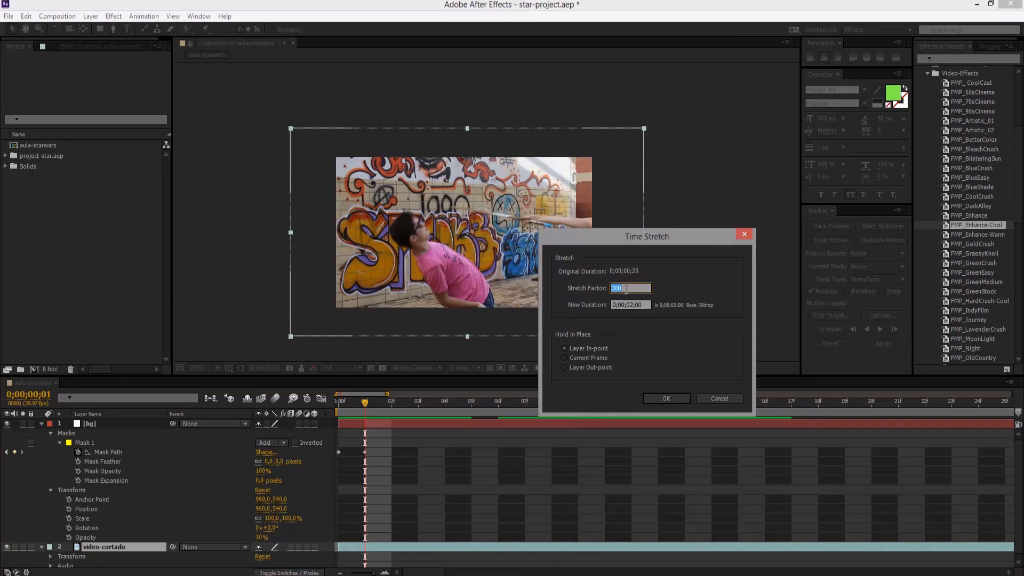
{"action": "left_click_drag", "start_coordinate": [636, 240], "coordinate": [723, 231]}
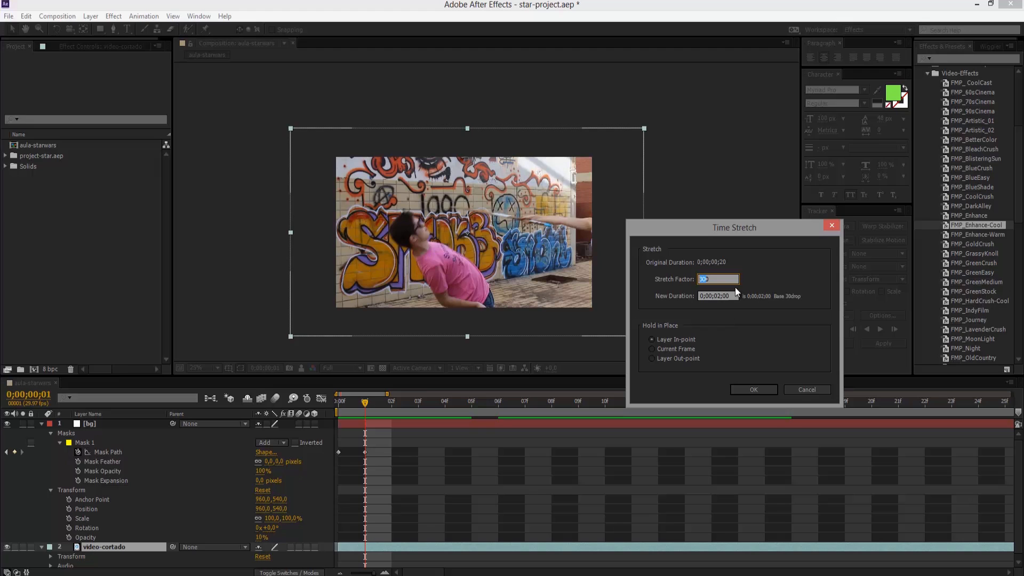
{"action": "left_click", "coordinate": [806, 392]}
Add a Mask Path keyframe at frame 2 and play through the opening frames to compare the mask with the stick
{"action": "left_click_drag", "start_coordinate": [369, 405], "coordinate": [411, 414]}
{"action": "left_click", "coordinate": [14, 452]}
{"action": "scroll", "coordinate": [539, 245], "scroll_direction": "up", "scroll_amount": 3}
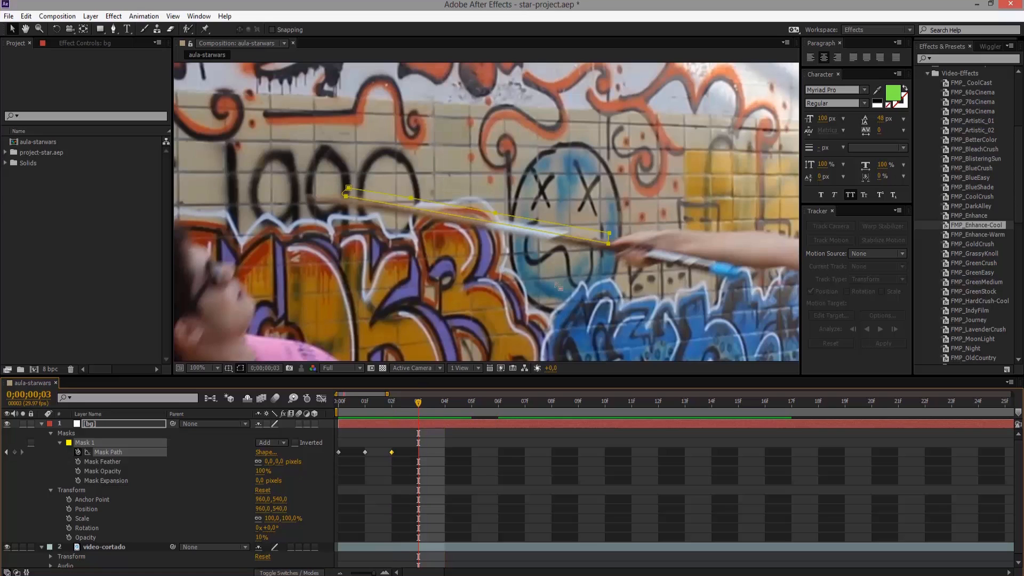
{"action": "scroll", "coordinate": [634, 309], "scroll_direction": "up", "scroll_amount": 1}
{"action": "key", "text": "comma"}
{"action": "left_click_drag", "start_coordinate": [391, 408], "coordinate": [331, 415]}
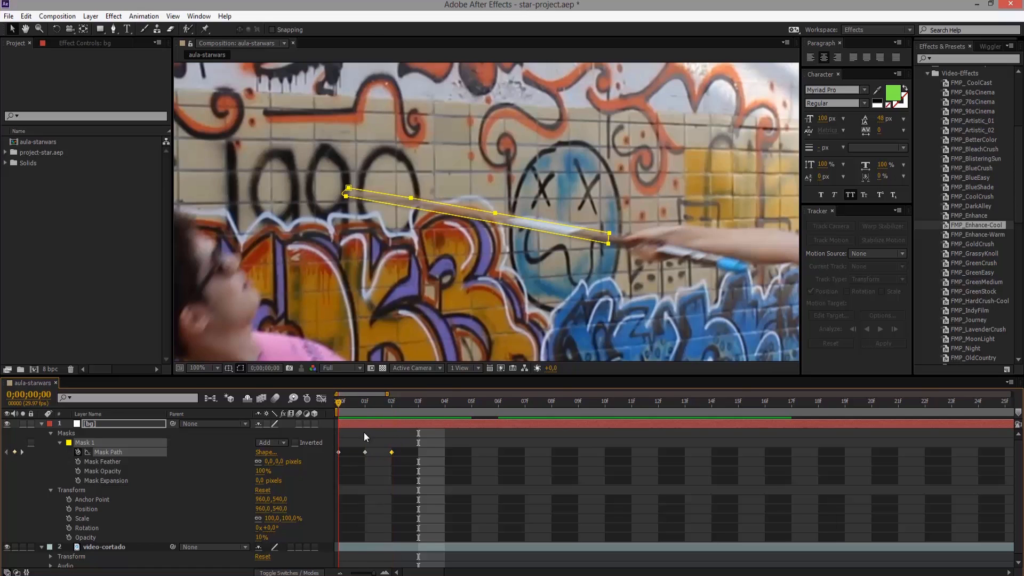
{"action": "key", "text": "space"}
{"action": "key", "text": "period"}
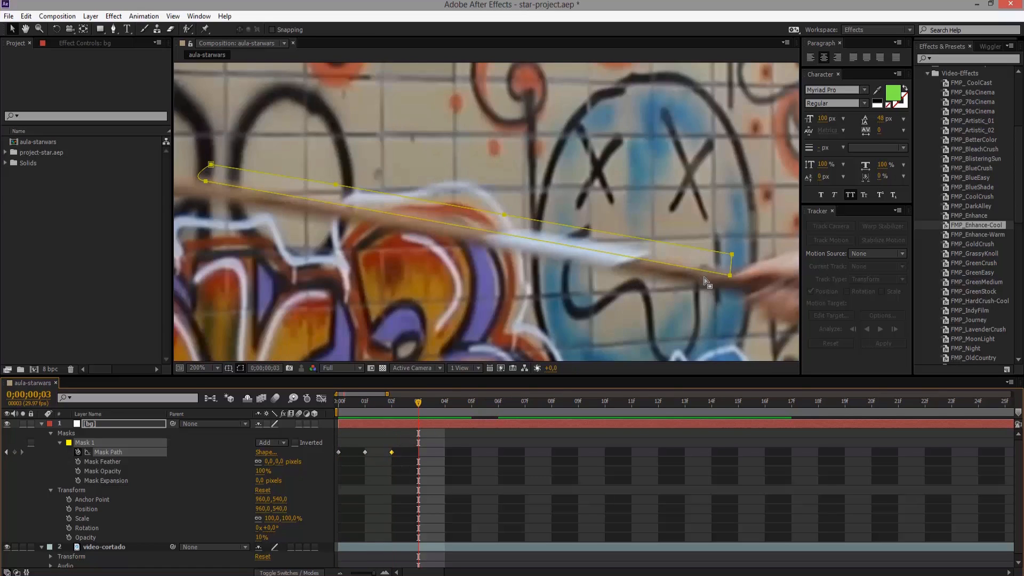
At frame 3, move the mask's two hand-end corners down and away from the hand to fit the stick
{"action": "left_click", "coordinate": [408, 425]}
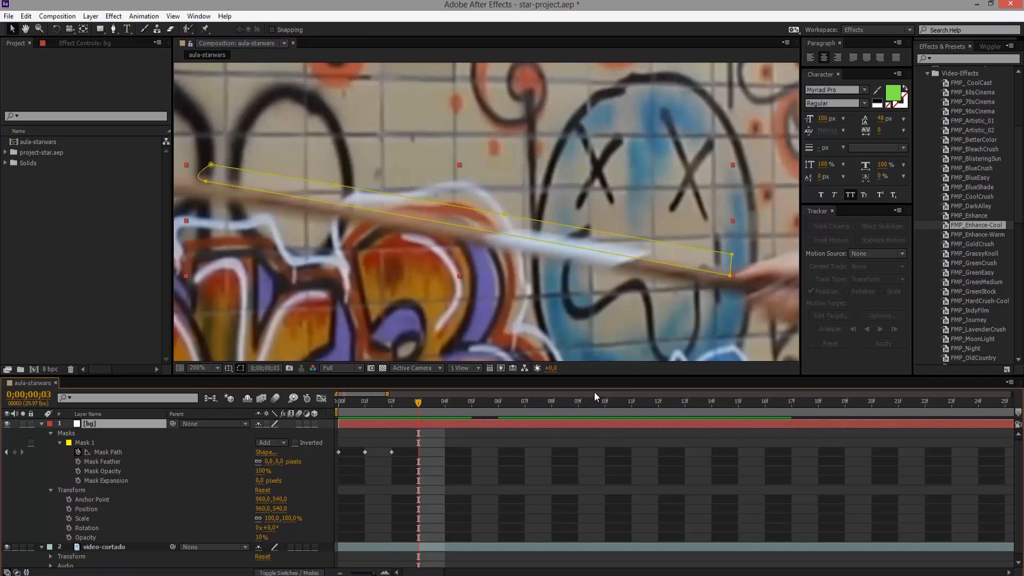
{"action": "left_click_drag", "start_coordinate": [731, 276], "coordinate": [709, 289]}
{"action": "left_click_drag", "start_coordinate": [732, 254], "coordinate": [711, 265]}
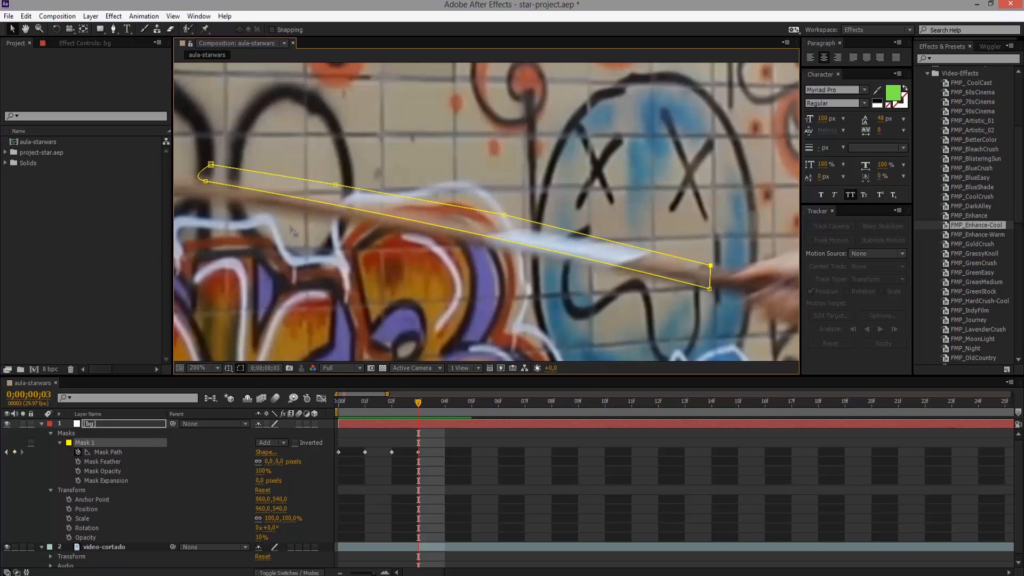
At frame 3, move the lower and upper points of the mask's rounded tip outward to the stick's far end
{"action": "key", "text": "h"}
{"action": "left_click_drag", "start_coordinate": [335, 249], "coordinate": [420, 262]}
{"action": "left_click", "coordinate": [18, 29]}
{"action": "left_click", "coordinate": [290, 195]}
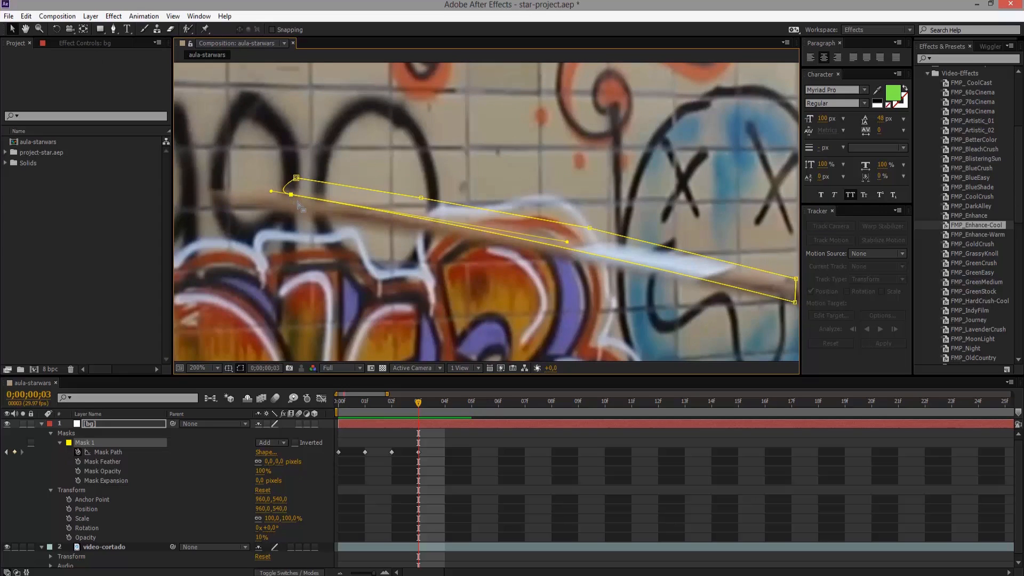
{"action": "left_click_drag", "start_coordinate": [291, 195], "coordinate": [217, 206]}
{"action": "left_click_drag", "start_coordinate": [296, 178], "coordinate": [215, 189]}
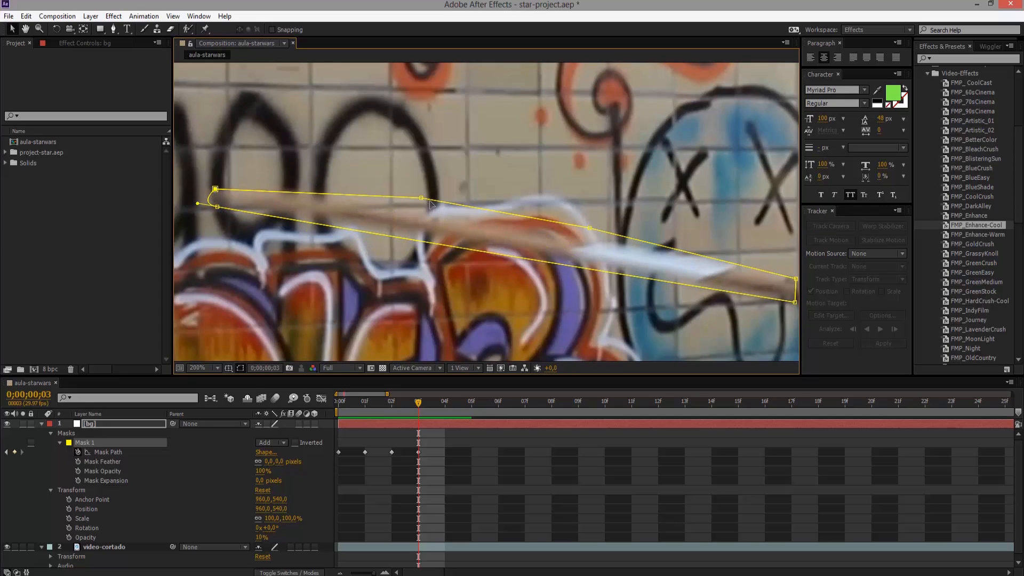
Delete the mask's two intermediate upper-edge points and nudge the upper hand-end corner to follow the stick's top
{"action": "key", "text": "Delete"}
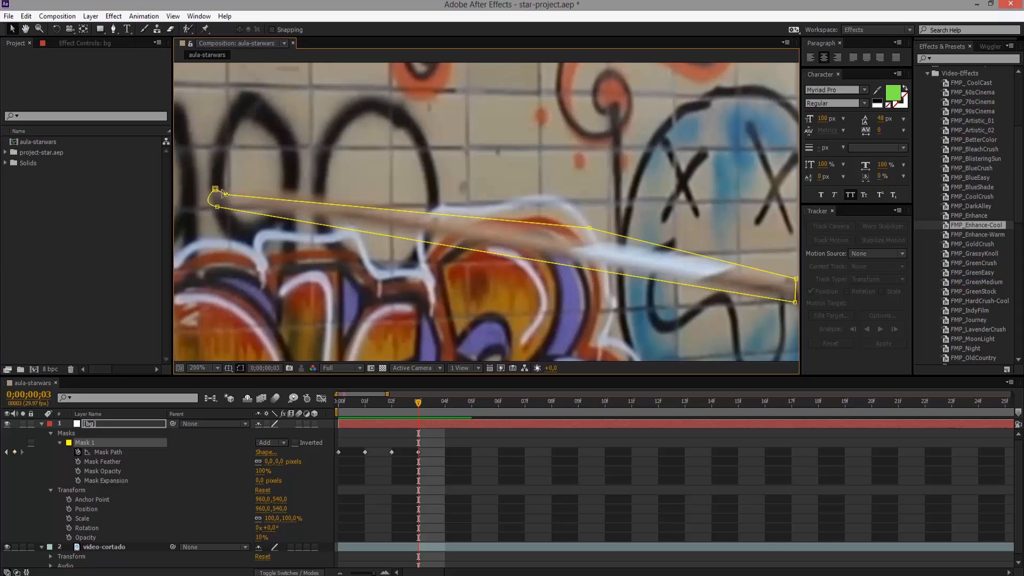
{"action": "left_click", "coordinate": [215, 189]}
{"action": "left_click", "coordinate": [590, 228]}
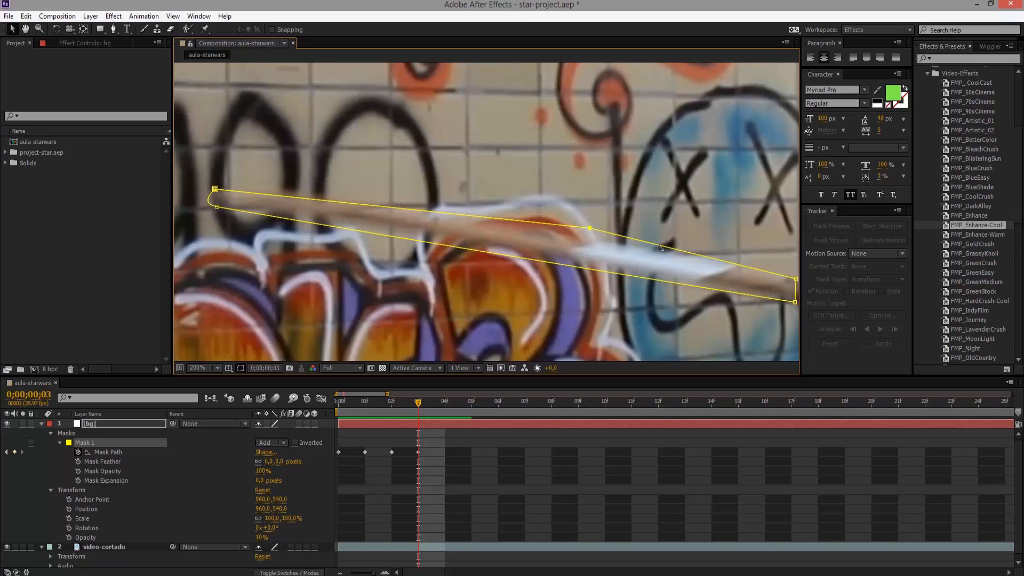
{"action": "key", "text": "Delete"}
{"action": "left_click_drag", "start_coordinate": [793, 279], "coordinate": [784, 277]}
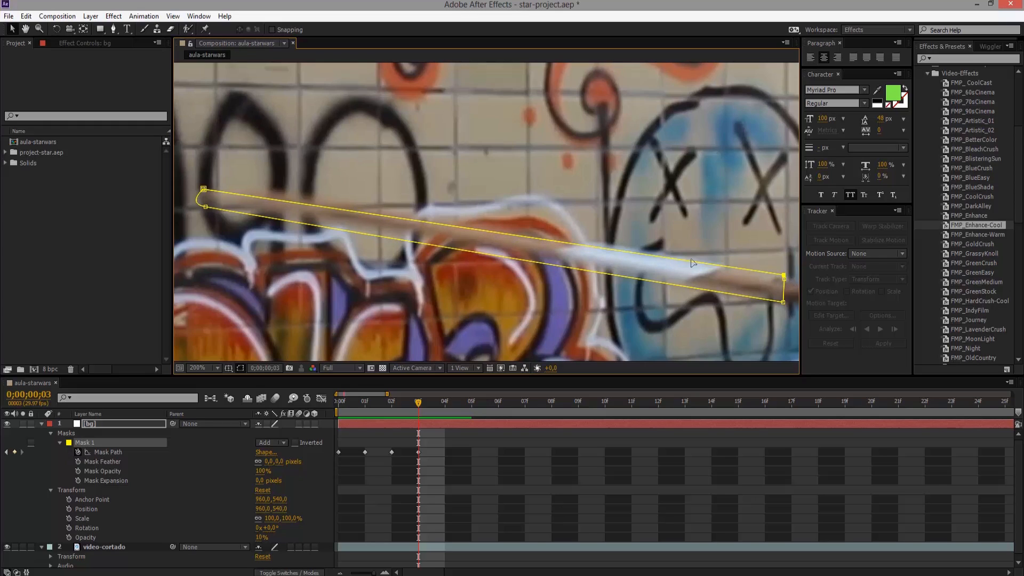
Fine-tune the mask's upper tip point, lower hand-end corner and lower-edge direction handle to hug the stick at frame 3
{"action": "left_click", "coordinate": [204, 189]}
{"action": "left_click_drag", "start_coordinate": [204, 191], "coordinate": [199, 192]}
{"action": "left_click_drag", "start_coordinate": [784, 302], "coordinate": [784, 296]}
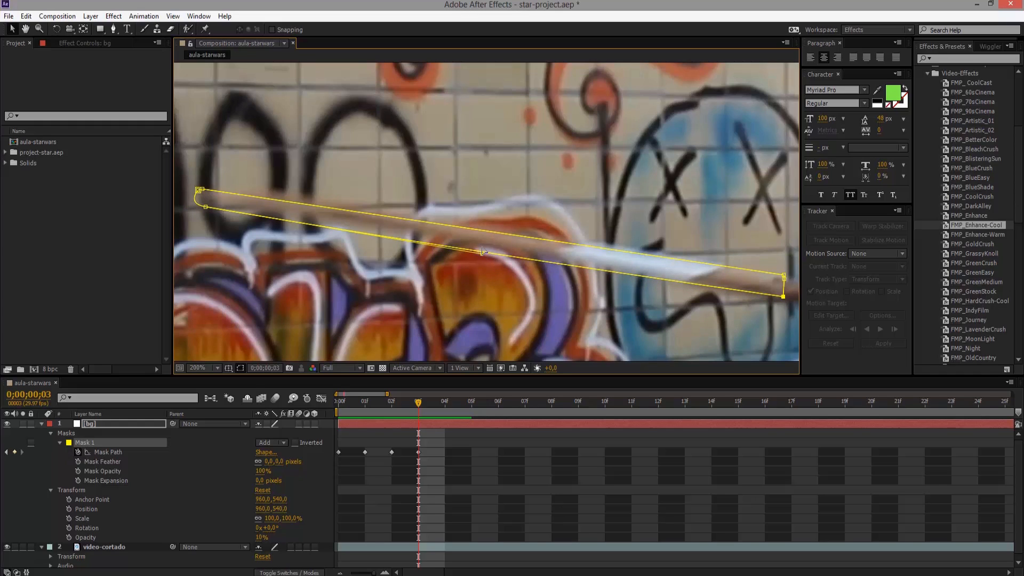
{"action": "left_click_drag", "start_coordinate": [482, 251], "coordinate": [482, 248]}
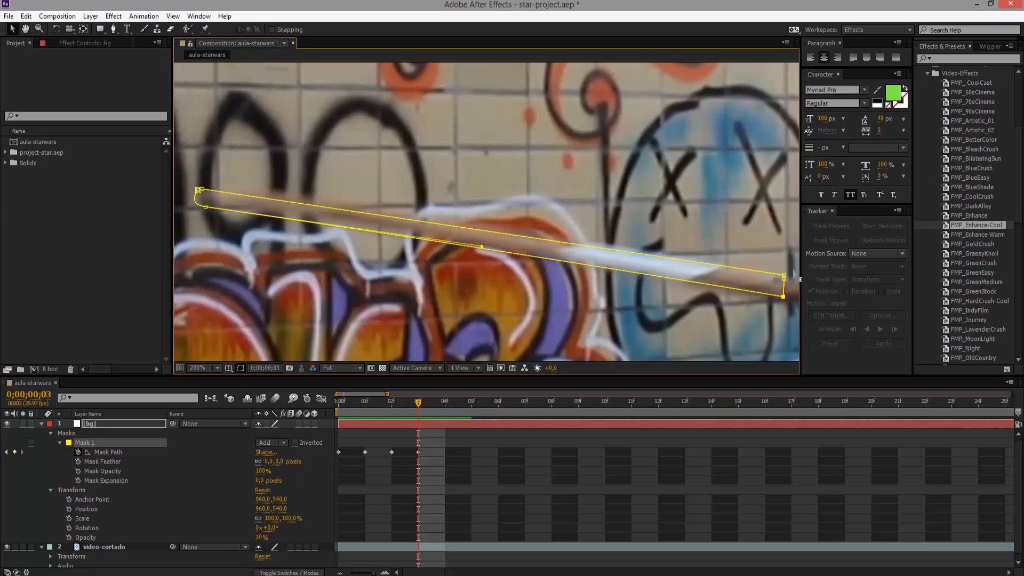
Copy the mask path keyframe at frame 3 and paste it at frames 4 and 5
{"action": "scroll", "coordinate": [755, 271], "scroll_direction": "down", "scroll_amount": 3}
{"action": "scroll", "coordinate": [754, 262], "scroll_direction": "up", "scroll_amount": 2}
{"action": "scroll", "coordinate": [736, 274], "scroll_direction": "down", "scroll_amount": 2}
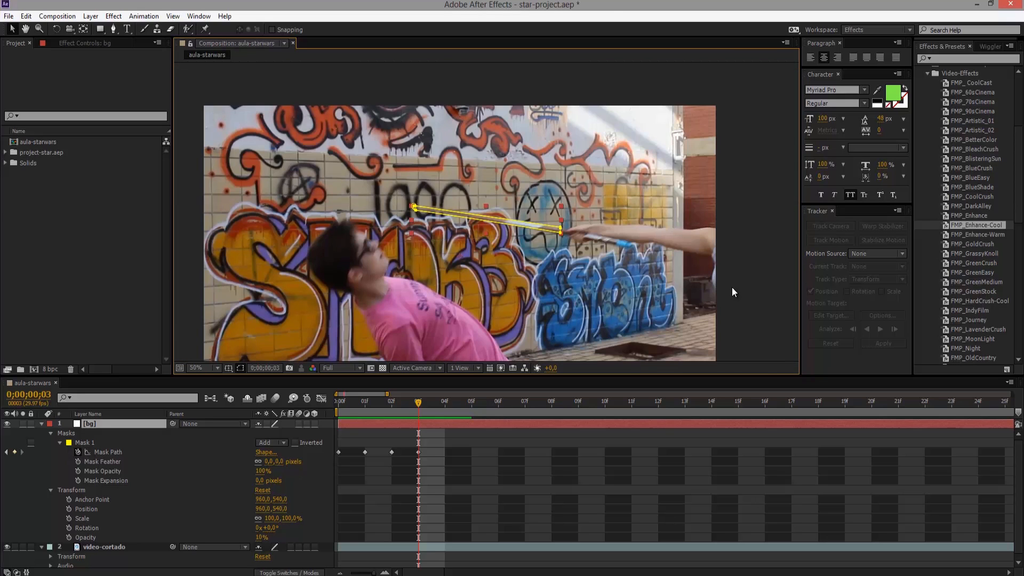
{"action": "left_click", "coordinate": [418, 452]}
{"action": "left_click", "coordinate": [446, 424]}
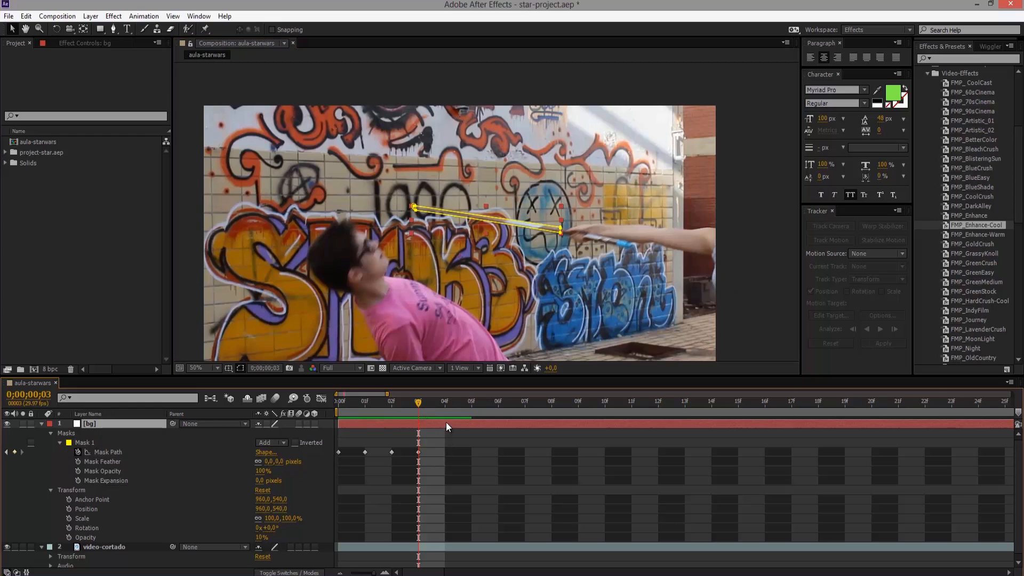
{"action": "left_click", "coordinate": [419, 452]}
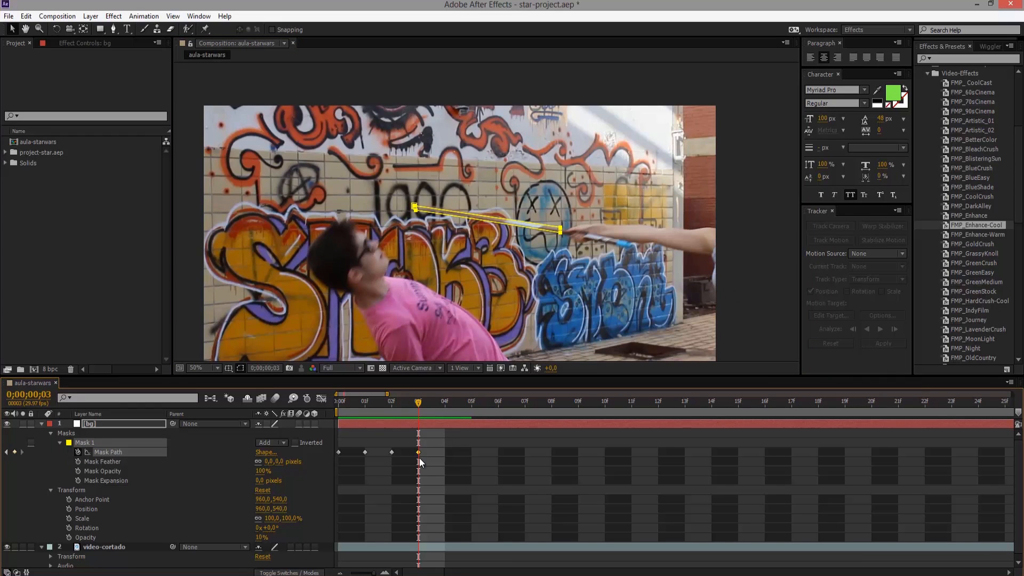
{"action": "left_click", "coordinate": [442, 462]}
{"action": "left_click", "coordinate": [419, 453]}
{"action": "left_click", "coordinate": [444, 402]}
{"action": "key", "text": "ctrl+v"}
{"action": "left_click", "coordinate": [472, 402]}
{"action": "key", "text": "ctrl+v"}
Advance to frame 6 and compare the mask's position with the stick up close
{"action": "key", "text": "space"}
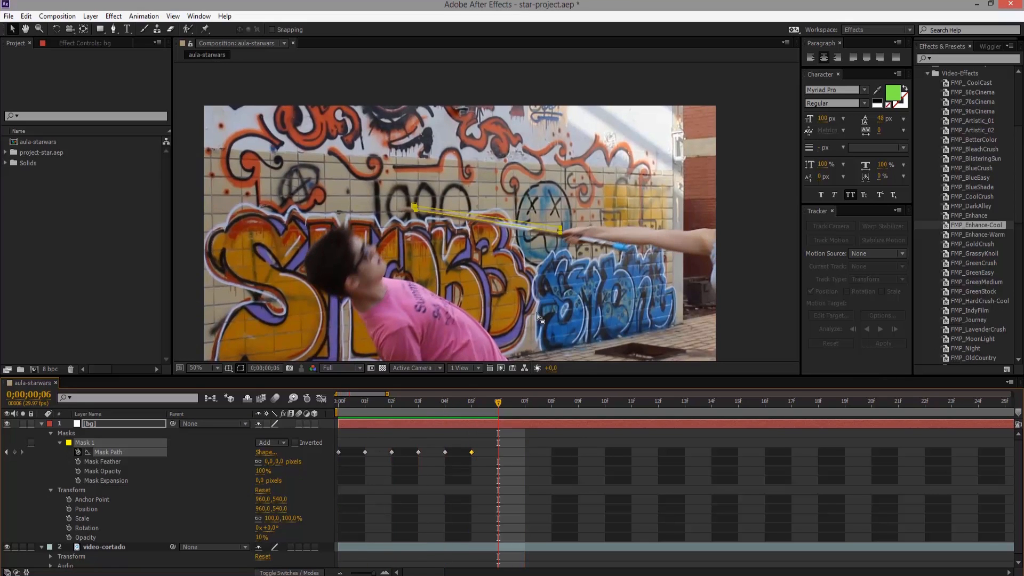
{"action": "scroll", "coordinate": [637, 215], "scroll_direction": "up", "scroll_amount": 2}
{"action": "scroll", "coordinate": [597, 264], "scroll_direction": "down", "scroll_amount": 1}
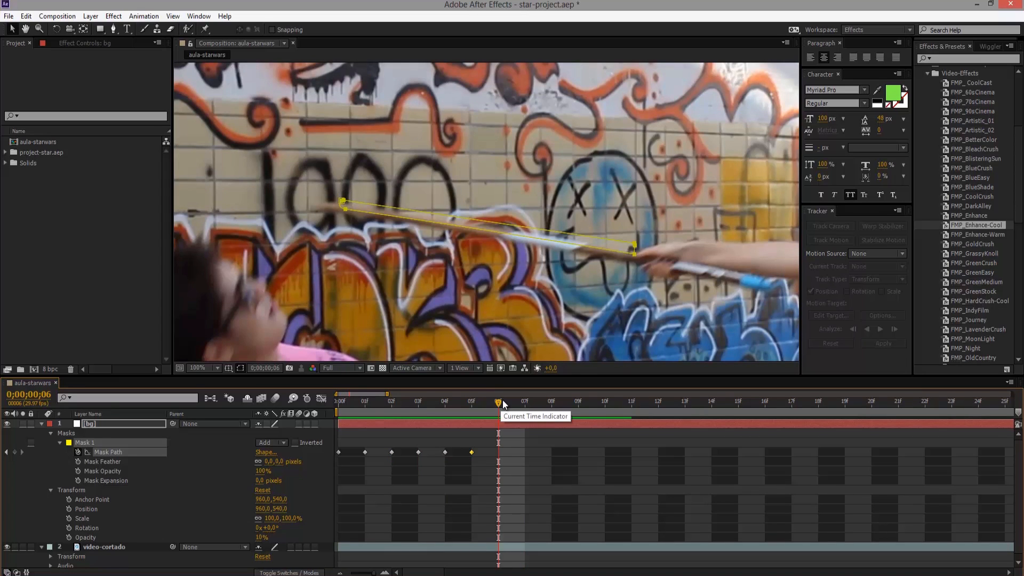
{"action": "key", "text": "comma"}
{"action": "left_click_drag", "start_coordinate": [519, 404], "coordinate": [504, 430]}
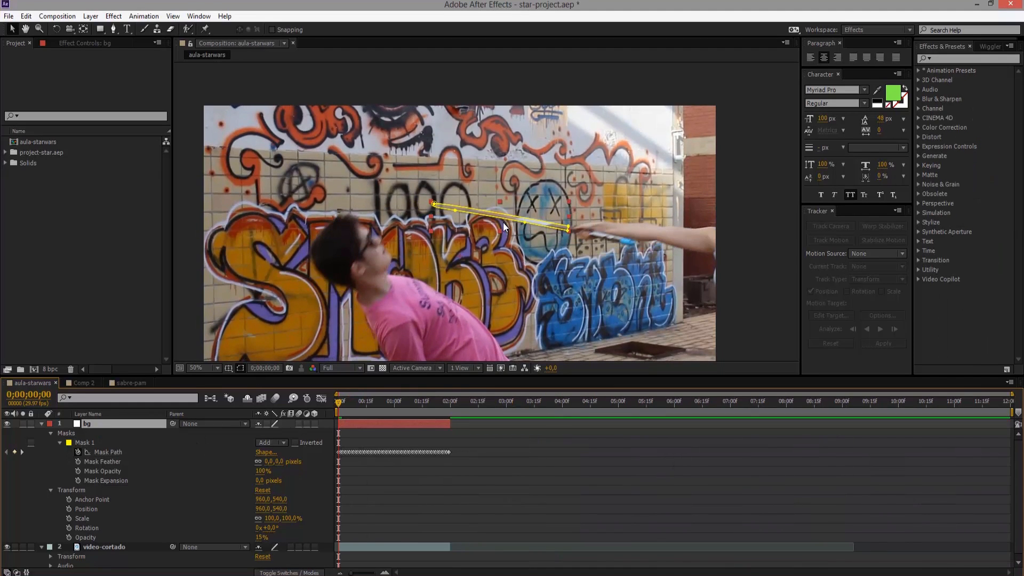
{"action": "key", "text": "comma"}
{"action": "key", "text": "period"}
{"action": "key", "text": "period"}
{"action": "key", "text": "comma"}
{"action": "key", "text": "period"}
{"action": "key", "text": "comma"}
{"action": "key", "text": "comma"}
{"action": "key", "text": "period"}
{"action": "scroll", "coordinate": [104, 480], "scroll_direction": "down", "scroll_amount": 1}
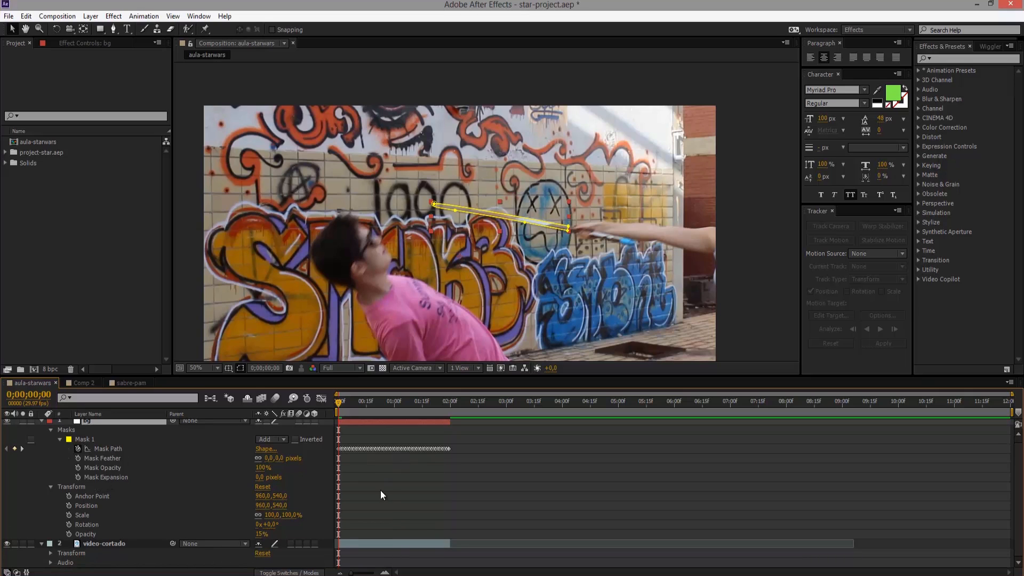
Select all the mask path keyframes and scrub through the clip to review the mask animation
{"action": "left_click", "coordinate": [384, 572]}
{"action": "left_click", "coordinate": [384, 572]}
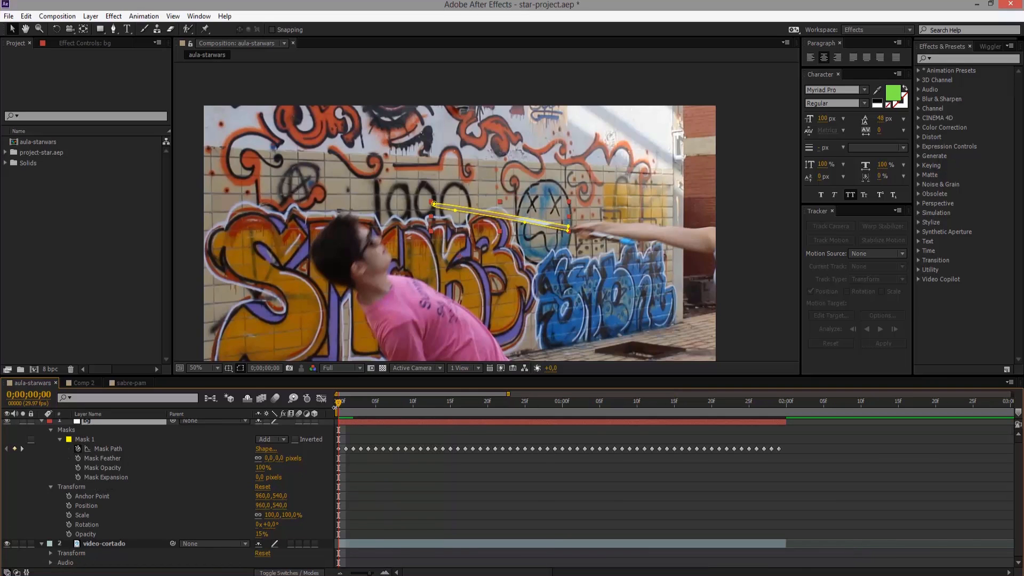
{"action": "left_click_drag", "start_coordinate": [344, 408], "coordinate": [337, 440]}
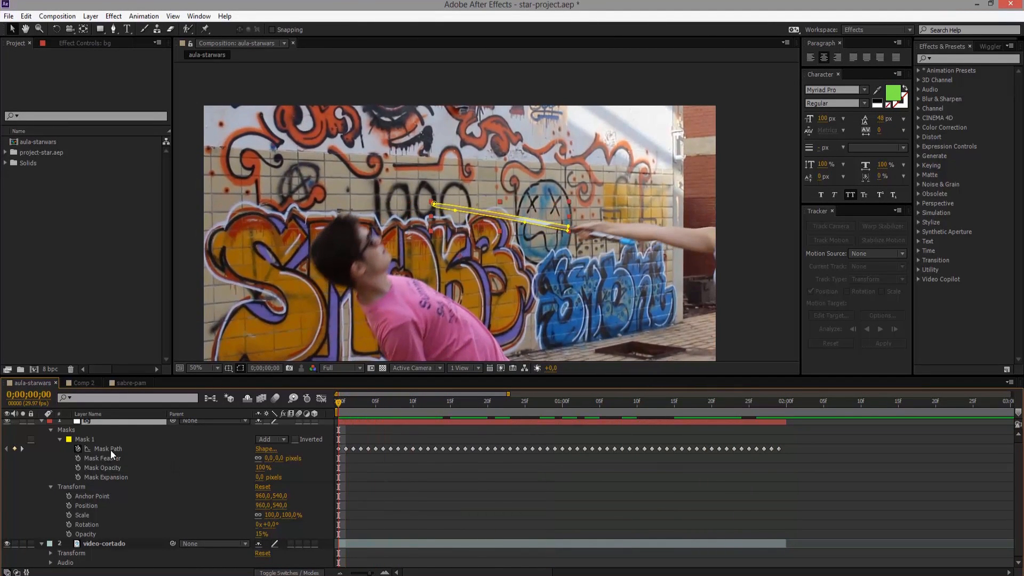
{"action": "left_click", "coordinate": [109, 449]}
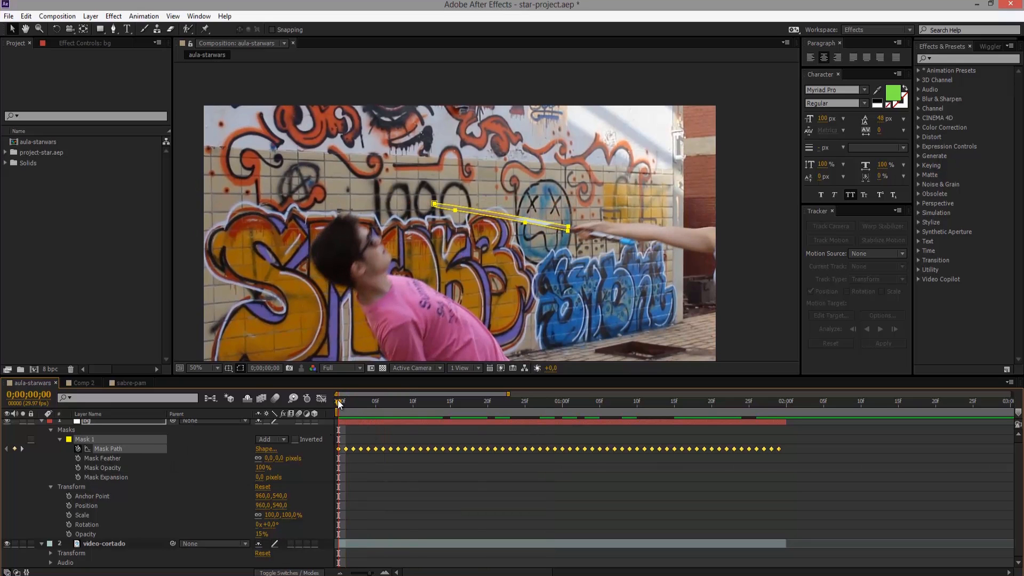
{"action": "left_click_drag", "start_coordinate": [354, 404], "coordinate": [570, 419]}
{"action": "left_click_drag", "start_coordinate": [673, 430], "coordinate": [325, 412]}
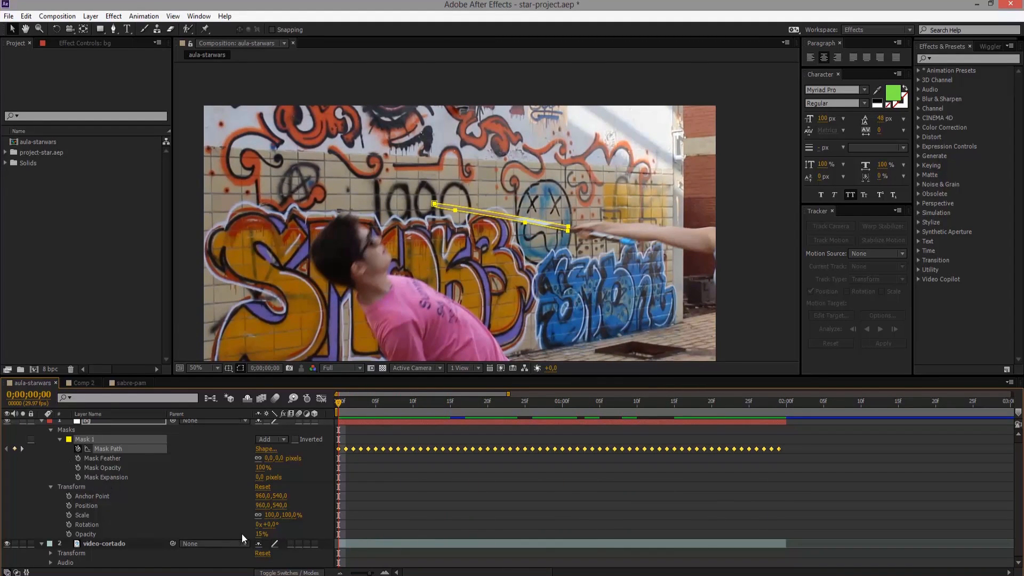
{"action": "scroll", "coordinate": [315, 445], "scroll_direction": "up", "scroll_amount": 1}
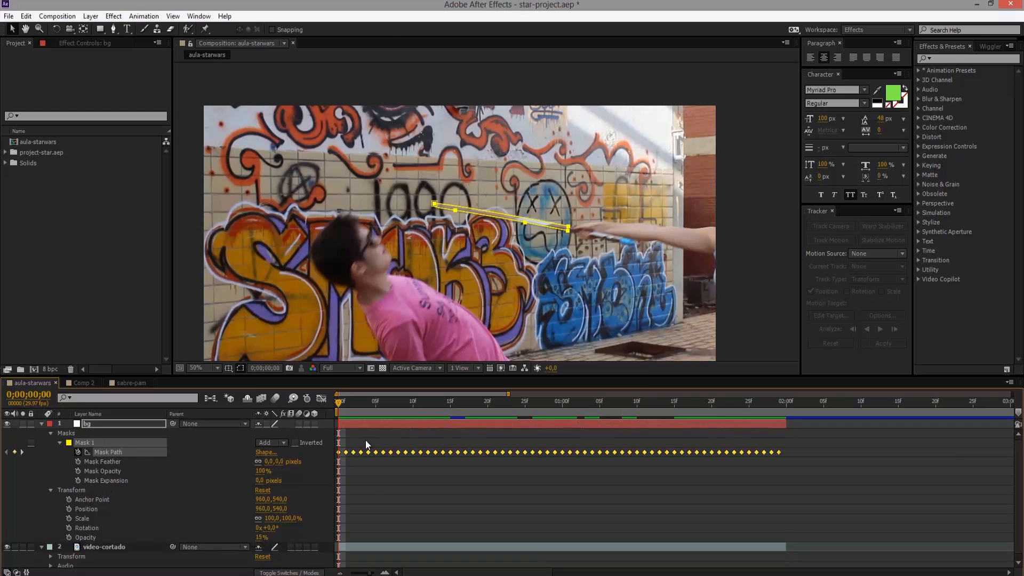
{"action": "scroll", "coordinate": [380, 291], "scroll_direction": "down", "scroll_amount": 2}
{"action": "left_click", "coordinate": [252, 311]}
{"action": "scroll", "coordinate": [342, 304], "scroll_direction": "up", "scroll_amount": 2}
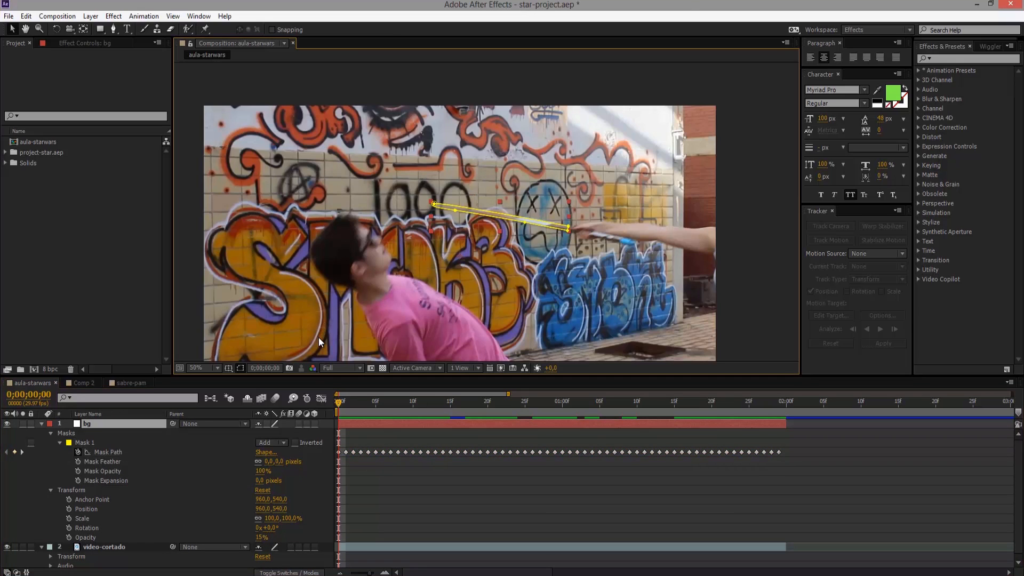
{"action": "left_click", "coordinate": [103, 492]}
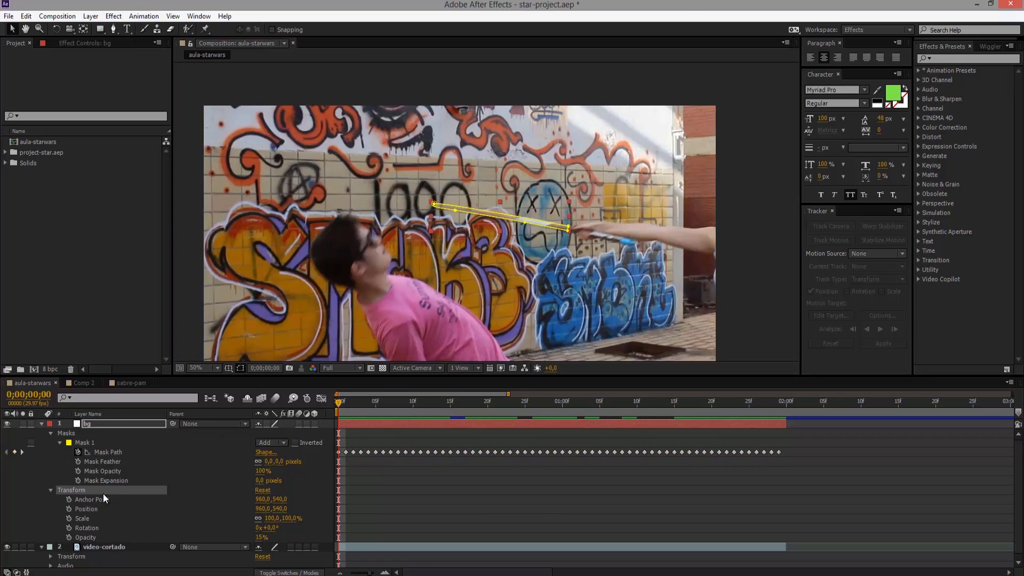
{"action": "scroll", "coordinate": [103, 496], "scroll_direction": "down", "scroll_amount": 1}
{"action": "left_click", "coordinate": [105, 439]}
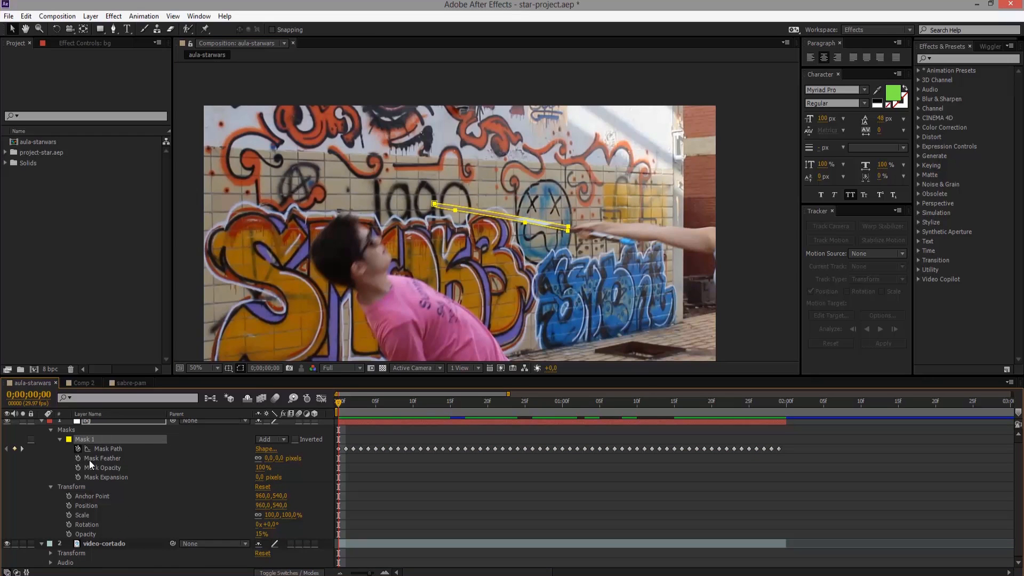
{"action": "scroll", "coordinate": [88, 471], "scroll_direction": "up", "scroll_amount": 1}
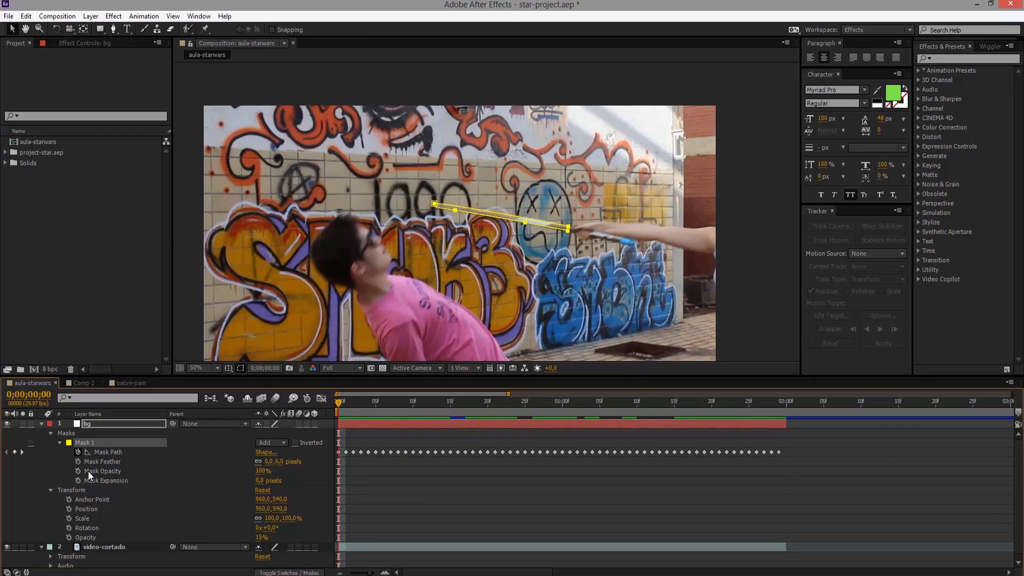
Set the bg layer's opacity to 55%
{"action": "left_click", "coordinate": [262, 536]}
{"action": "type", "text": "15"}
{"action": "key", "text": "Return"}
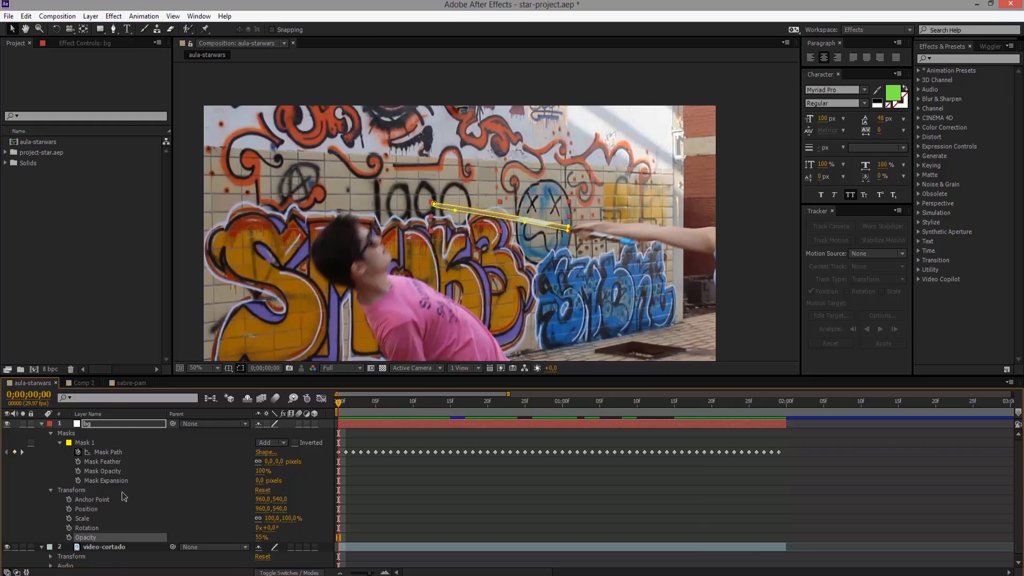
Collapse the bg layer and duplicate it four times
{"action": "left_click", "coordinate": [42, 424]}
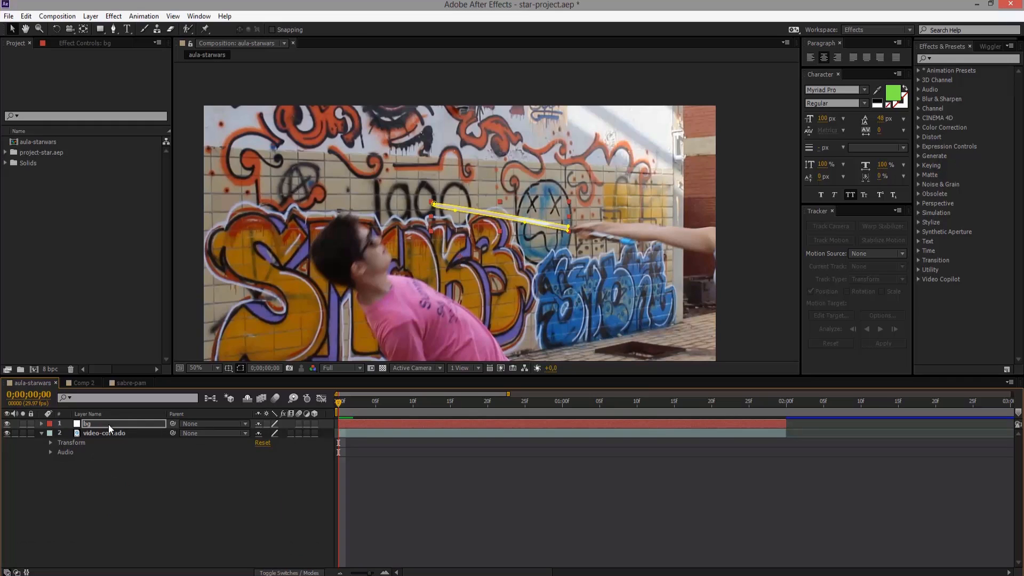
{"action": "key", "text": "ctrl+d"}
{"action": "key", "text": "ctrl+d"}
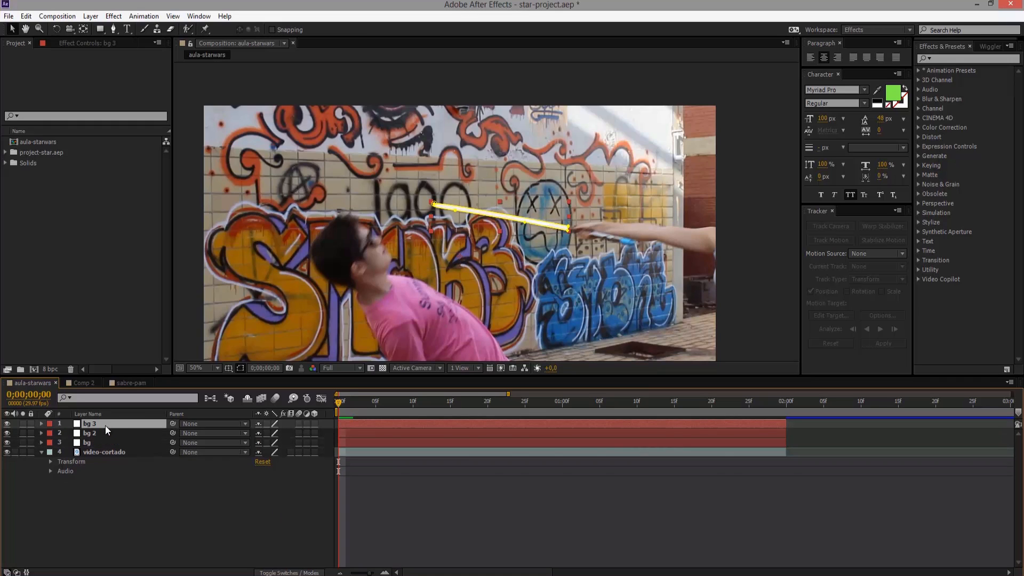
{"action": "key", "text": "ctrl+d"}
{"action": "key", "text": "ctrl+d"}
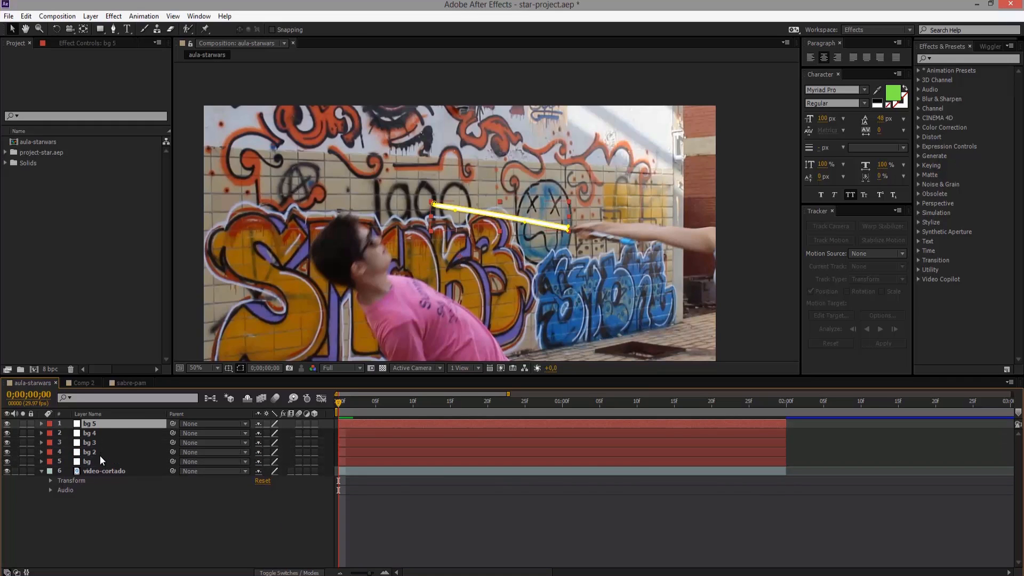
Select all five bg layers and show only their Mask Feather properties
{"action": "left_click", "coordinate": [100, 453]}
{"action": "left_click", "coordinate": [99, 470]}
{"action": "left_click", "coordinate": [105, 462]}
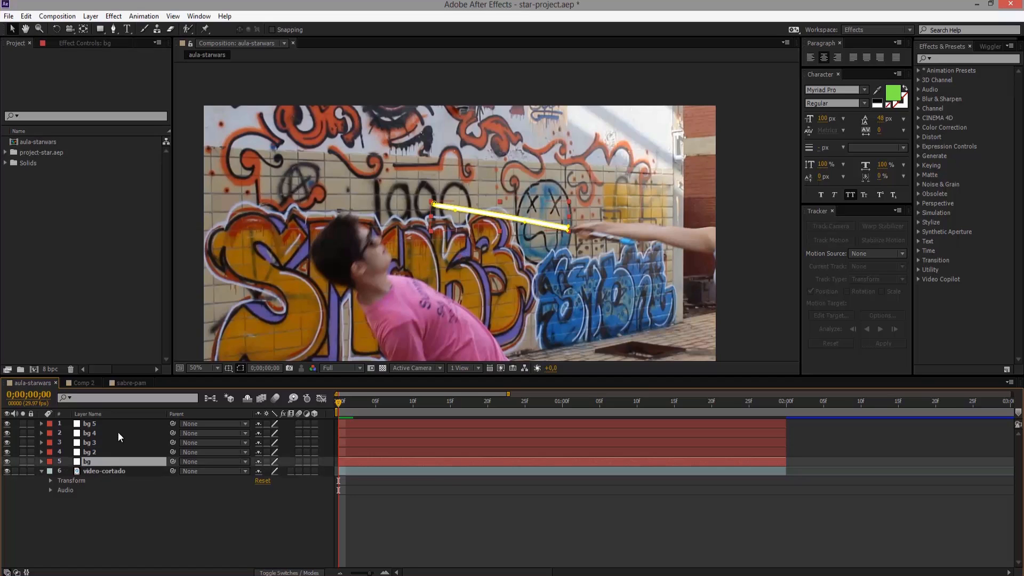
{"action": "left_click", "coordinate": [120, 425], "text": "shift"}
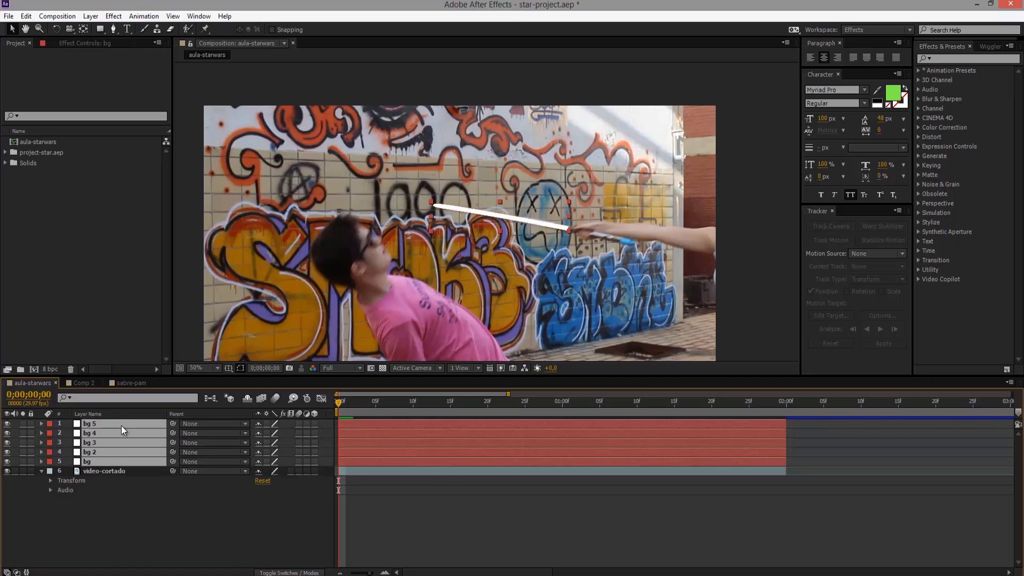
{"action": "key", "text": "f"}
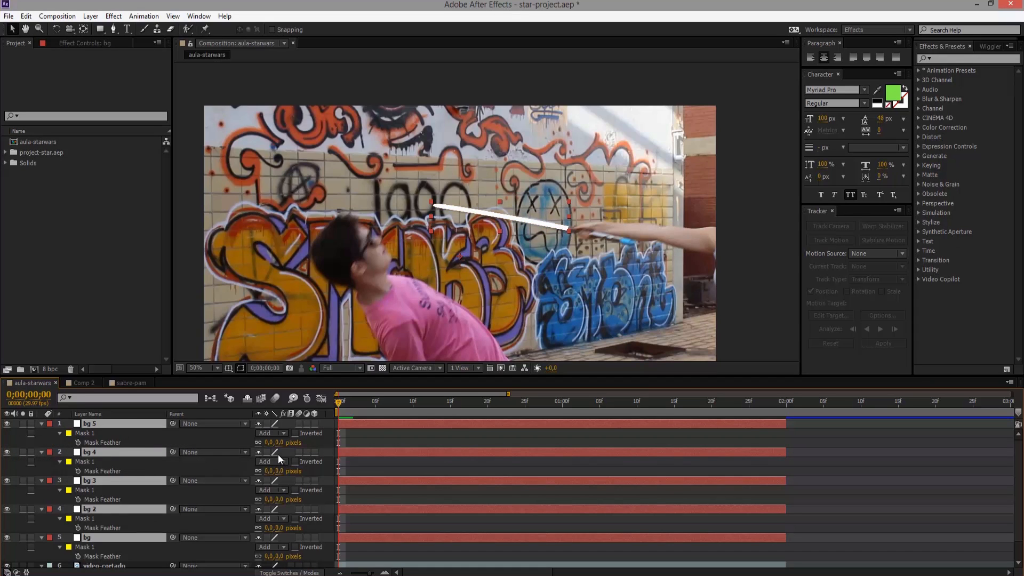
Set the mask feather to 1 pixel on bg 5, 10 pixels on bg 4 and 30 pixels on bg 3
{"action": "left_click", "coordinate": [269, 442]}
{"action": "type", "text": "1"}
{"action": "left_click", "coordinate": [268, 471]}
{"action": "type", "text": "10"}
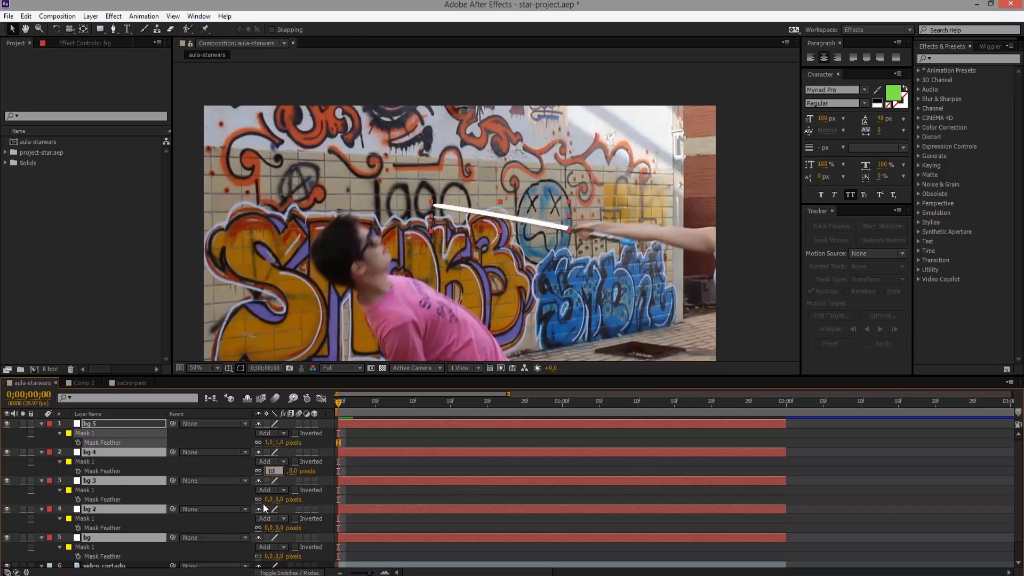
{"action": "left_click", "coordinate": [271, 500]}
{"action": "type", "text": "30"}
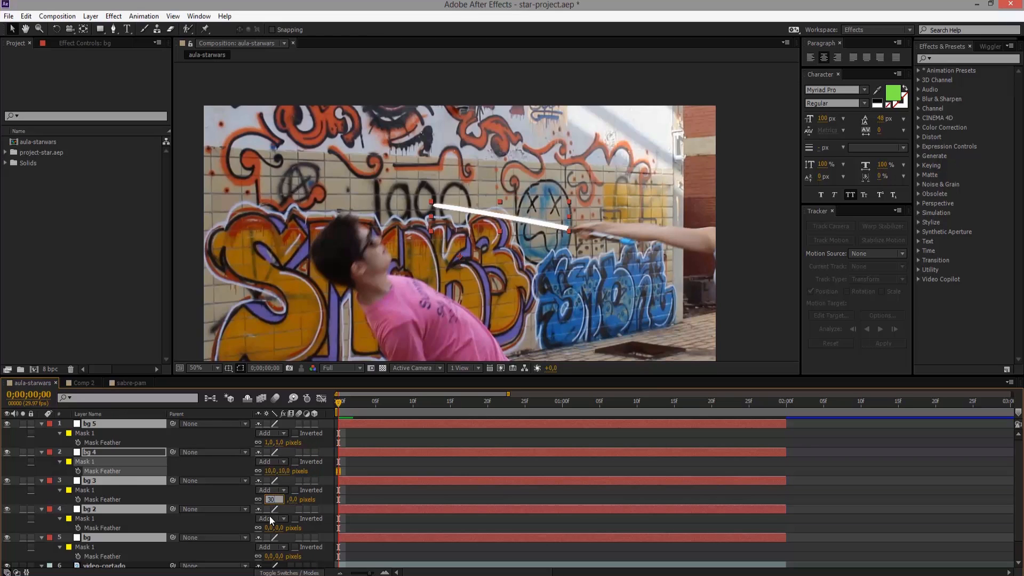
{"action": "key", "text": "Return"}
Set the mask feather to 60 pixels on bg 2 and 120 pixels on bg
{"action": "scroll", "coordinate": [251, 510], "scroll_direction": "down", "scroll_amount": 1}
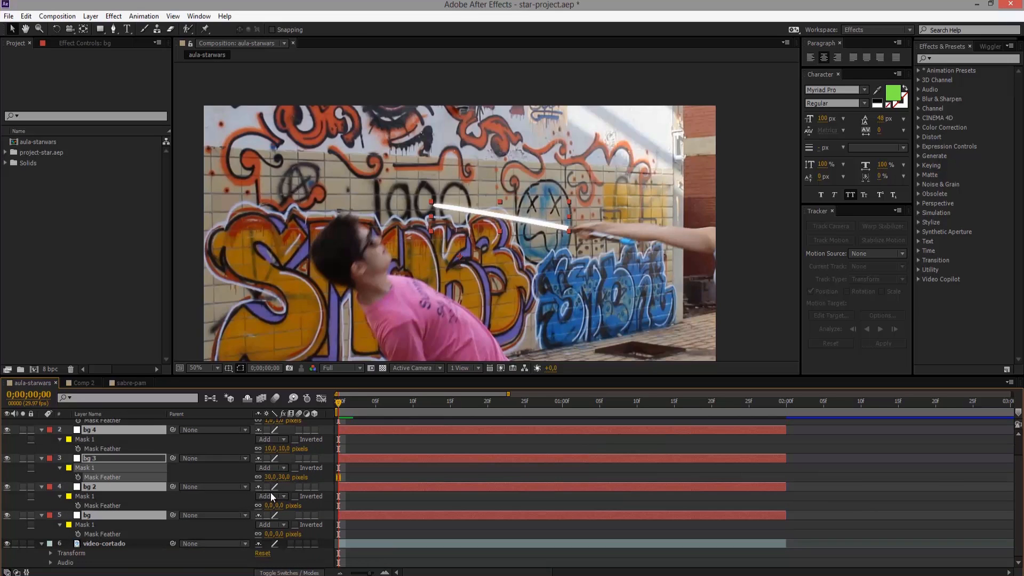
{"action": "left_click", "coordinate": [269, 505]}
{"action": "type", "text": "60"}
{"action": "left_click", "coordinate": [270, 534]}
{"action": "type", "text": "120"}
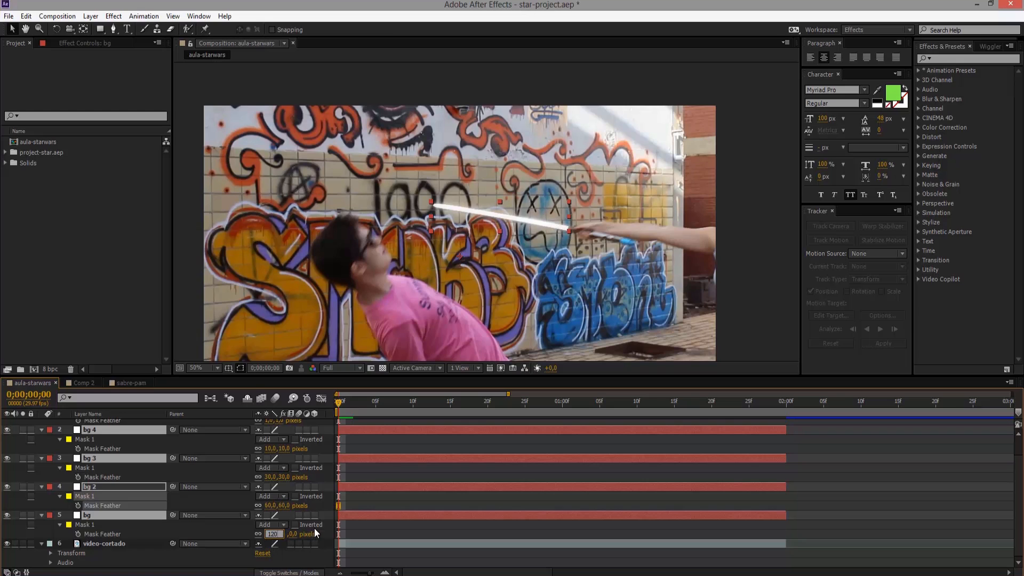
{"action": "key", "text": "Return"}
Scrub through the clip and examine the feathered blade glow up close
{"action": "key", "text": "period"}
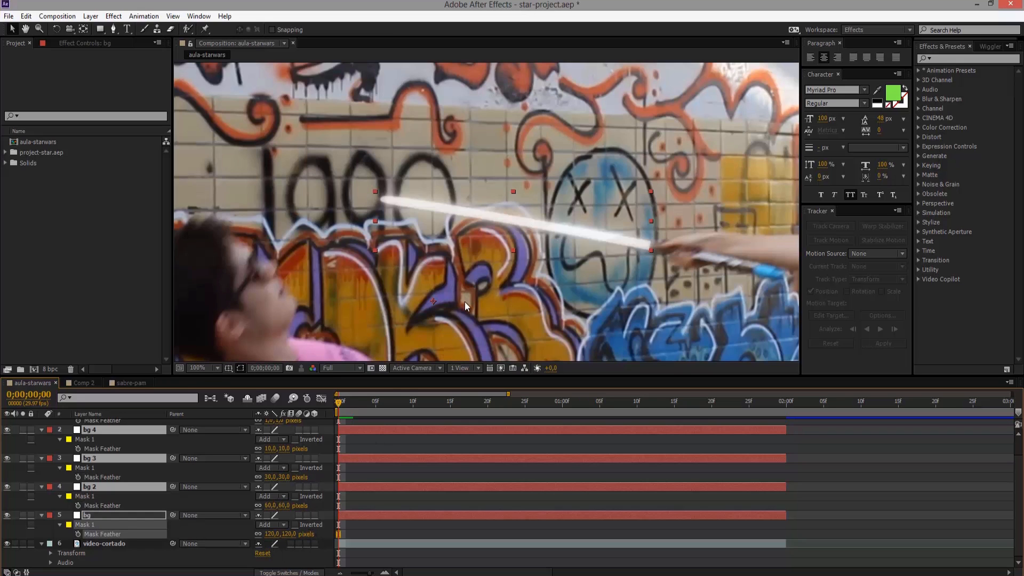
{"action": "left_click_drag", "start_coordinate": [360, 407], "coordinate": [305, 421]}
{"action": "key", "text": "comma"}
{"action": "key", "text": "comma"}
{"action": "key", "text": "period"}
{"action": "key", "text": "comma"}
{"action": "key", "text": "period"}
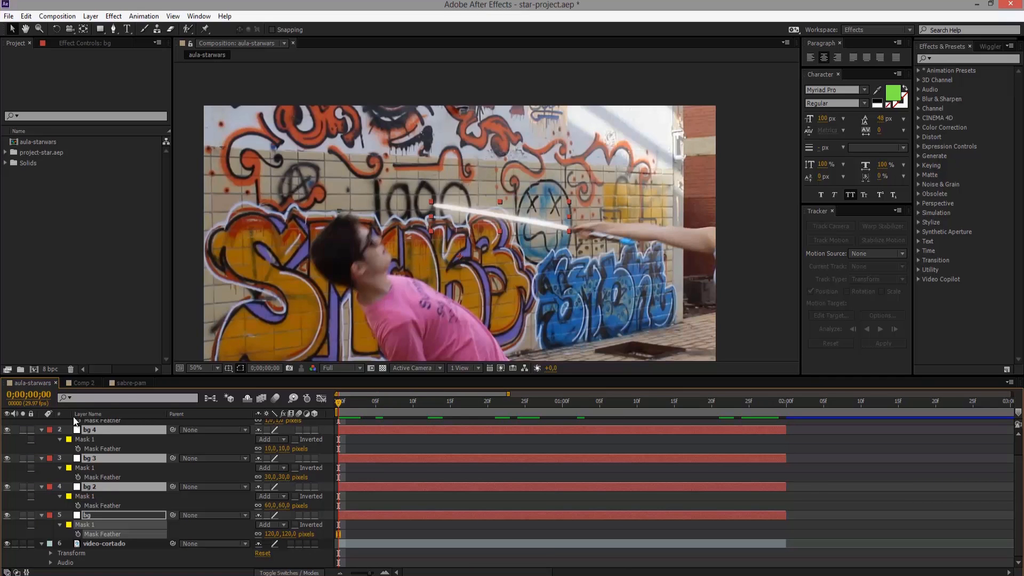
Expand the properties of the five bg layers and check the opacity of the original bg layer
{"action": "scroll", "coordinate": [77, 470], "scroll_direction": "up", "scroll_amount": 2}
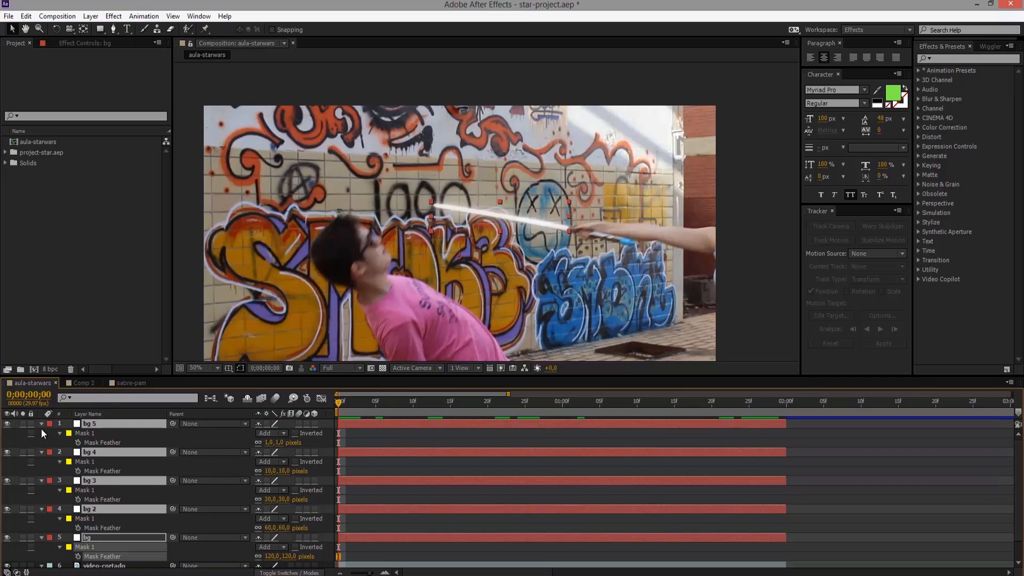
{"action": "scroll", "coordinate": [82, 505], "scroll_direction": "down", "scroll_amount": 1}
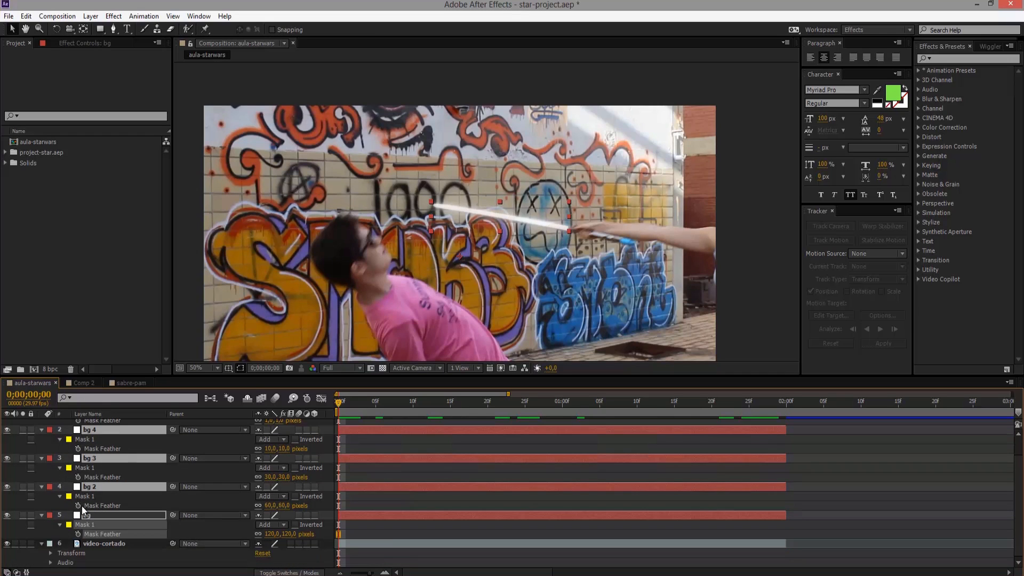
{"action": "left_click", "coordinate": [41, 515]}
{"action": "left_click", "coordinate": [41, 462]}
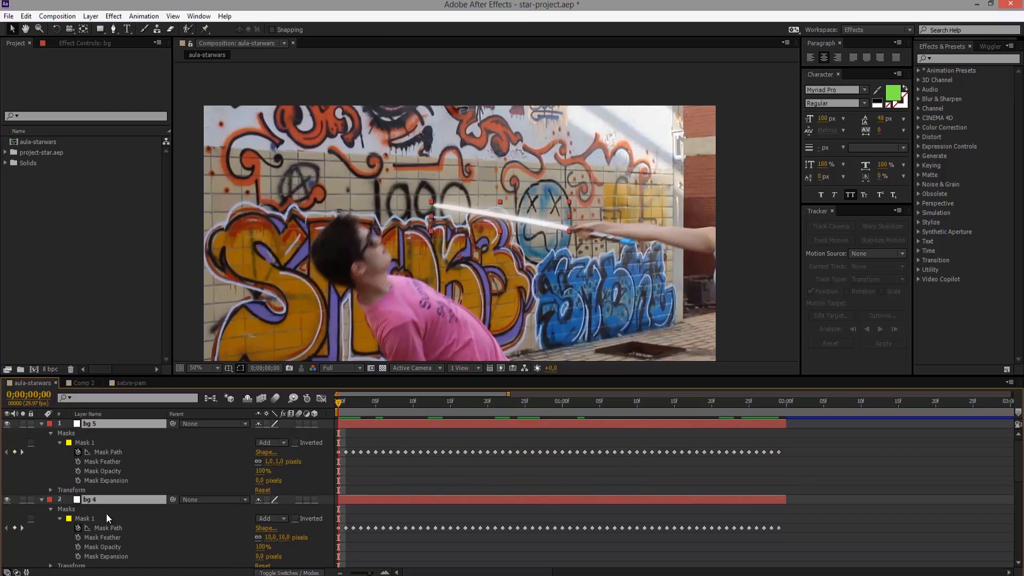
{"action": "scroll", "coordinate": [127, 518], "scroll_direction": "down", "scroll_amount": 2}
{"action": "left_click", "coordinate": [50, 534]}
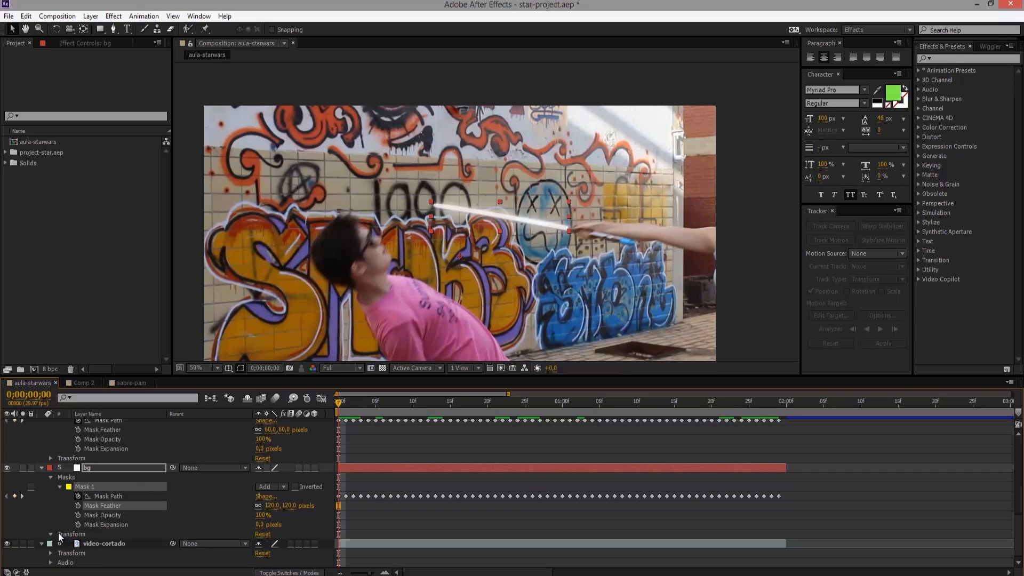
{"action": "scroll", "coordinate": [197, 527], "scroll_direction": "down", "scroll_amount": 3}
{"action": "left_click_drag", "start_coordinate": [261, 535], "coordinate": [264, 535]}
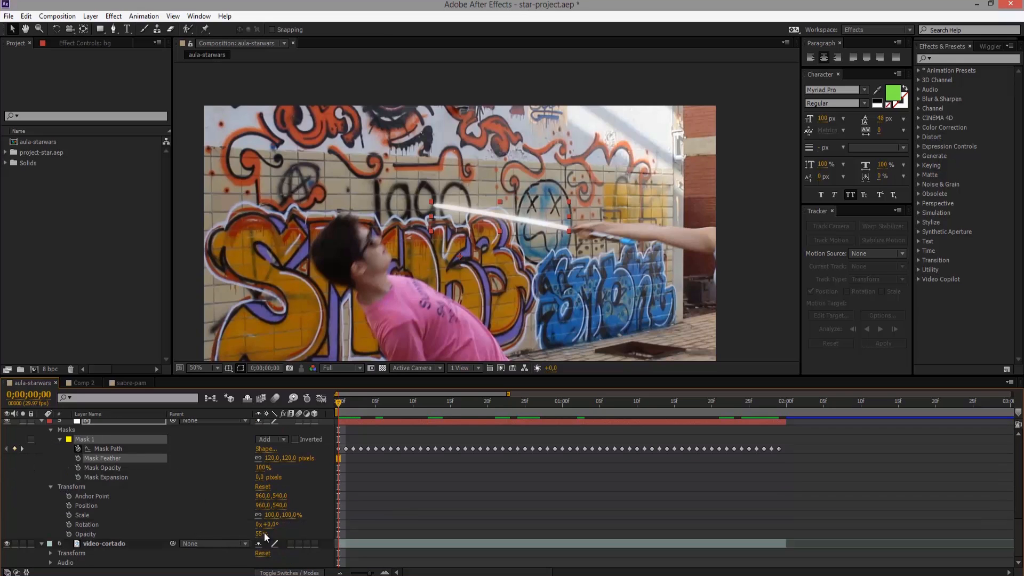
{"action": "scroll", "coordinate": [177, 488], "scroll_direction": "up", "scroll_amount": 15}
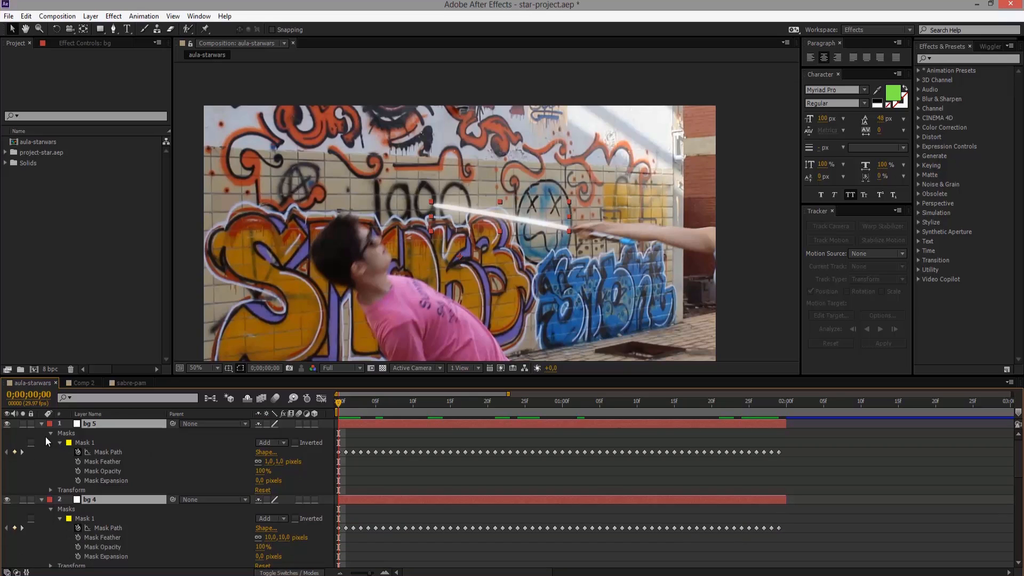
Collapse the properties of the five bg layers and of the video-cortado layer
{"action": "left_click", "coordinate": [41, 423]}
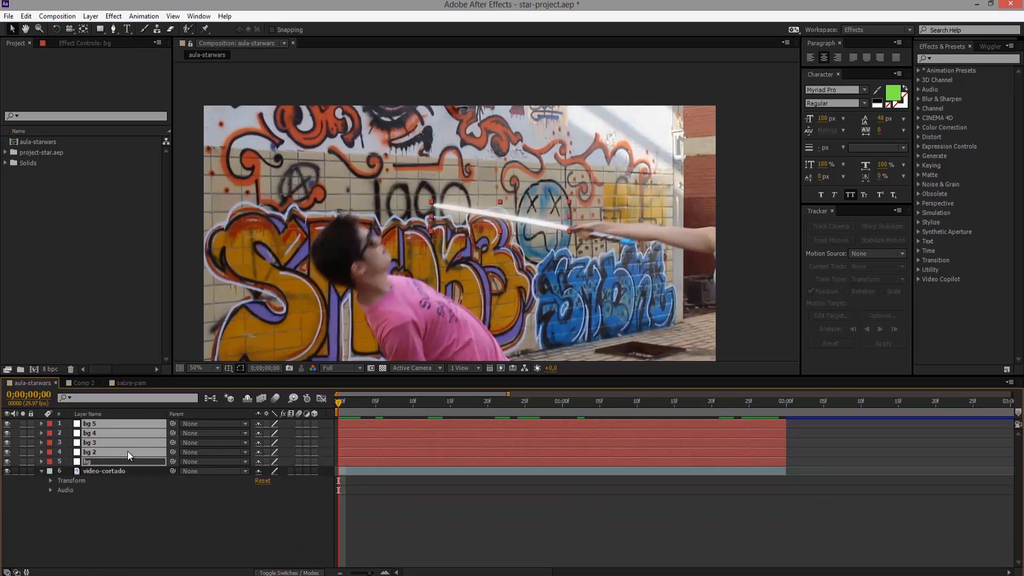
{"action": "left_click", "coordinate": [113, 492]}
{"action": "left_click", "coordinate": [43, 472]}
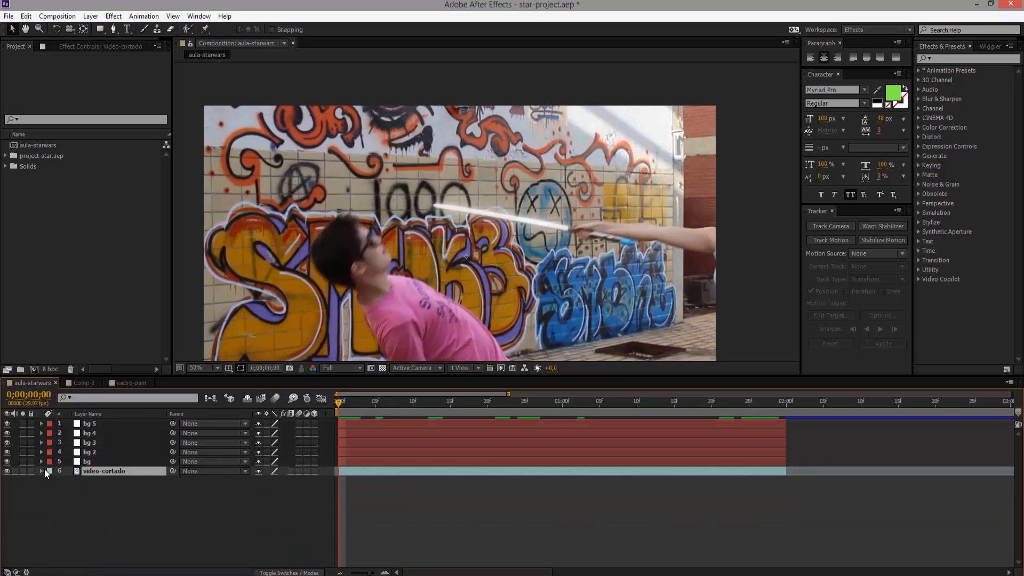
Create a 1920 x 1080 composition named video-star and place its timeline directly after aula-starwars
{"action": "left_click", "coordinate": [63, 19]}
{"action": "left_click", "coordinate": [72, 29]}
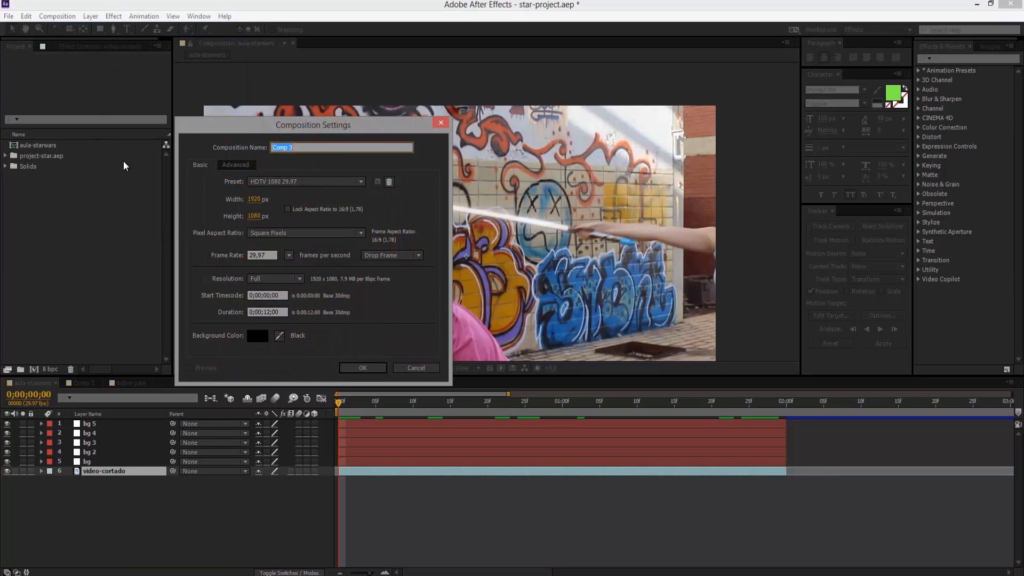
{"action": "type", "text": "video-star"}
{"action": "key", "text": "Return"}
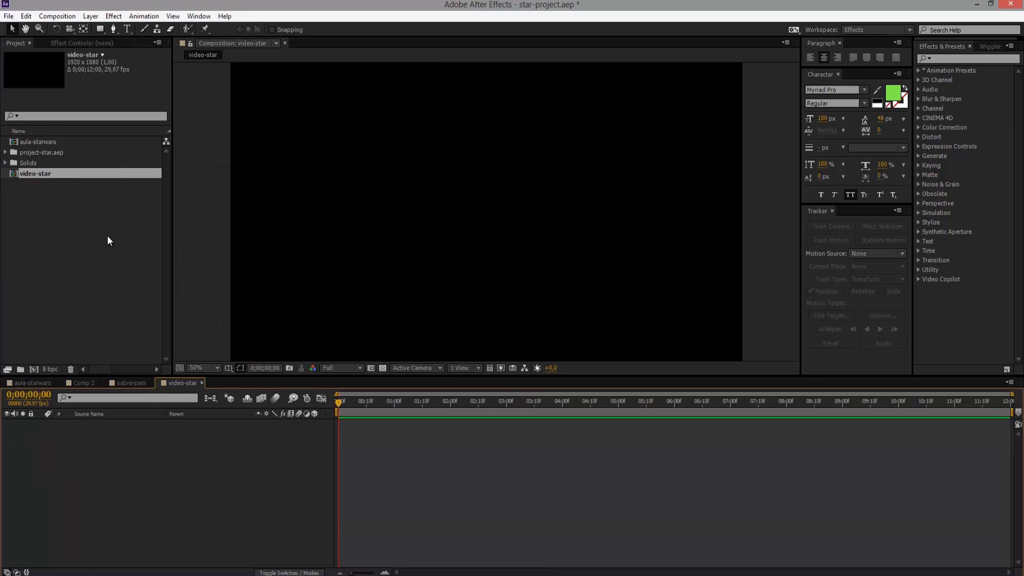
{"action": "left_click_drag", "start_coordinate": [168, 383], "coordinate": [101, 382]}
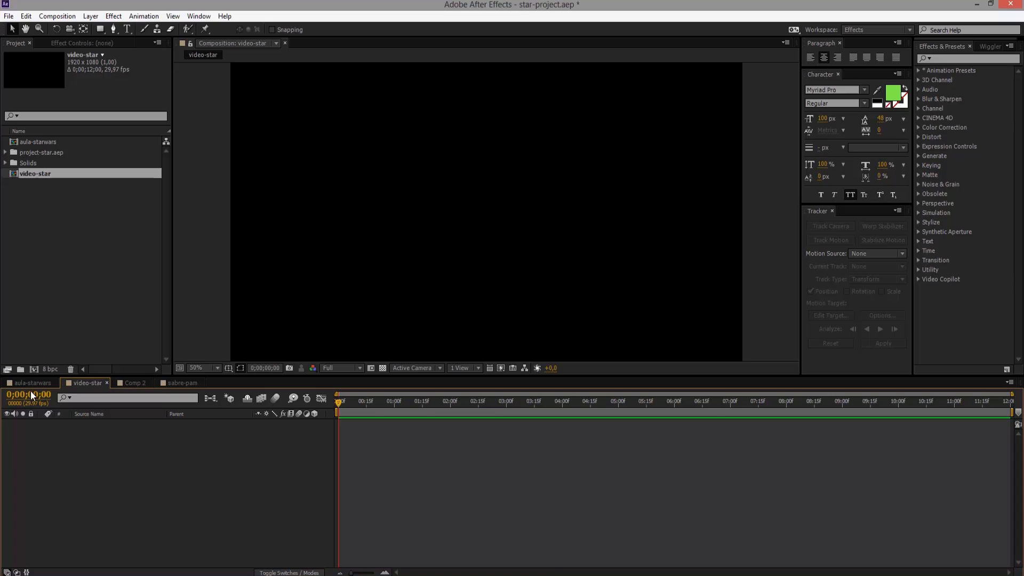
Transfer the video-cortado clip from the aula-starwars composition to video-star, removing it from aula-starwars
{"action": "left_click", "coordinate": [30, 385]}
{"action": "left_click", "coordinate": [88, 383]}
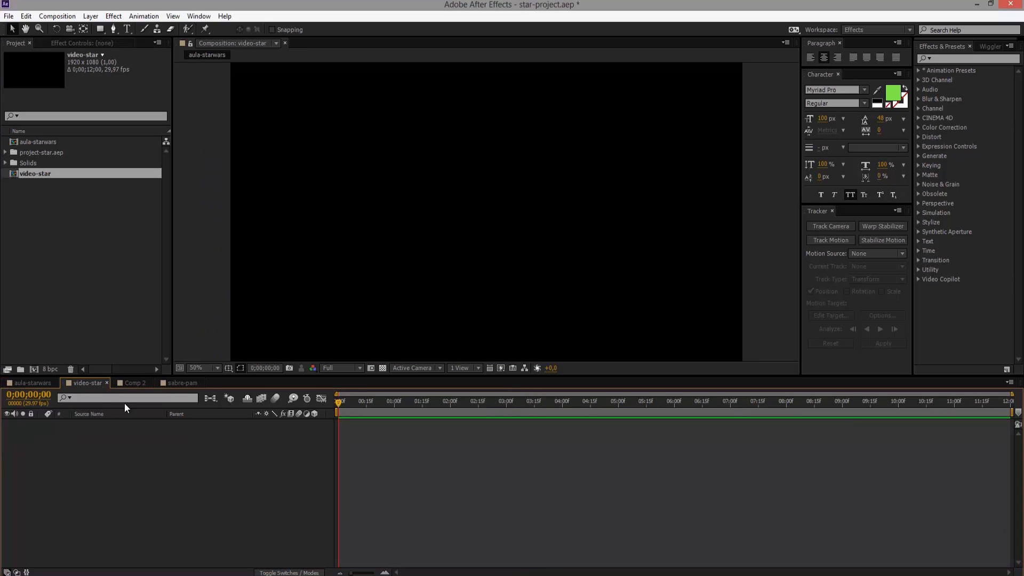
{"action": "key", "text": "ctrl+v"}
{"action": "left_click", "coordinate": [31, 385]}
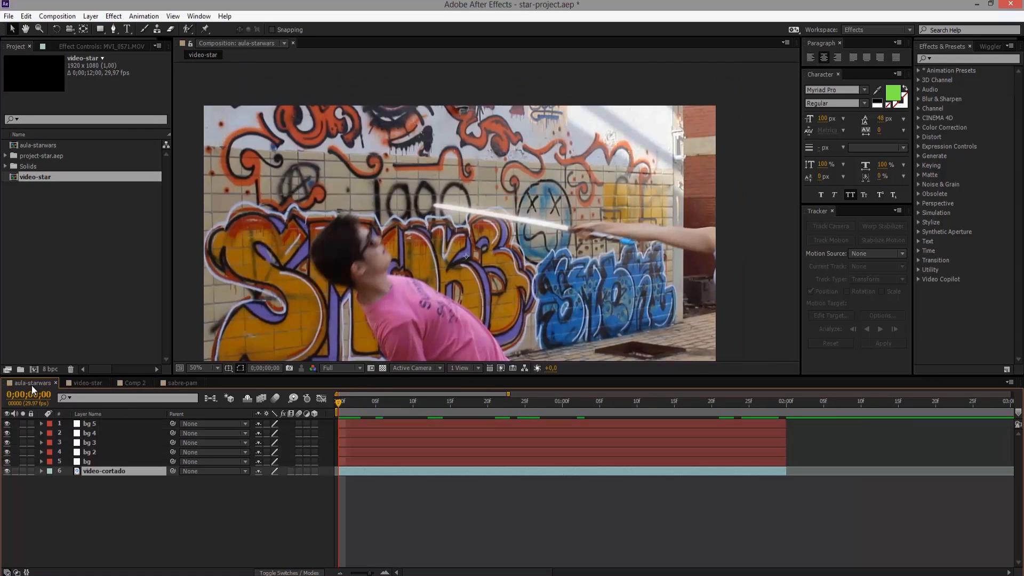
{"action": "left_click", "coordinate": [111, 483]}
{"action": "left_click", "coordinate": [133, 472]}
{"action": "key", "text": "Delete"}
Pre-compose the five bg layers in aula-starwars into a composition named aula-stars
{"action": "left_click_drag", "start_coordinate": [219, 481], "coordinate": [89, 422]}
{"action": "key", "text": "ctrl+c"}
{"action": "left_click", "coordinate": [85, 385]}
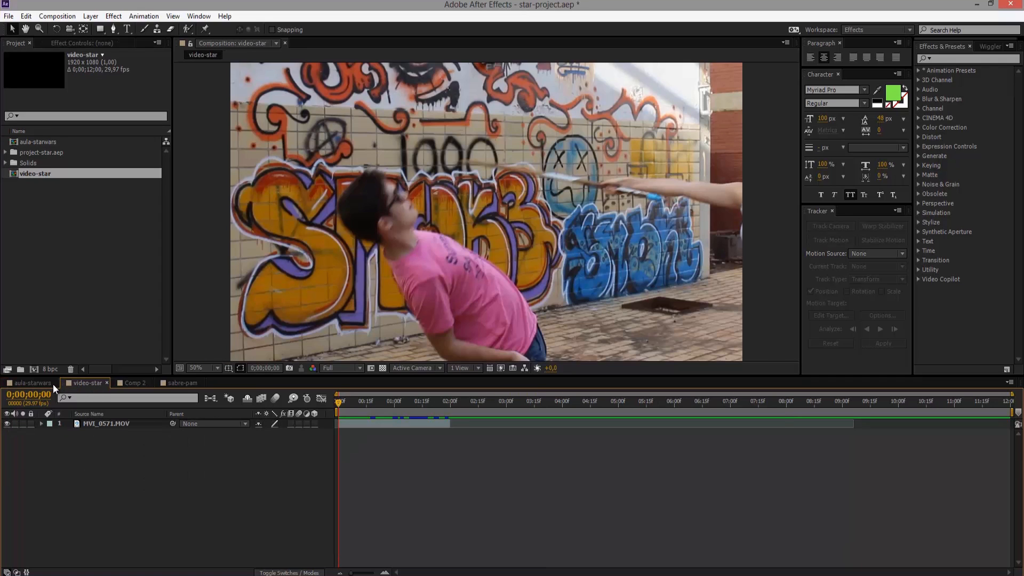
{"action": "key", "text": "ctrl+v"}
{"action": "left_click", "coordinate": [32, 383]}
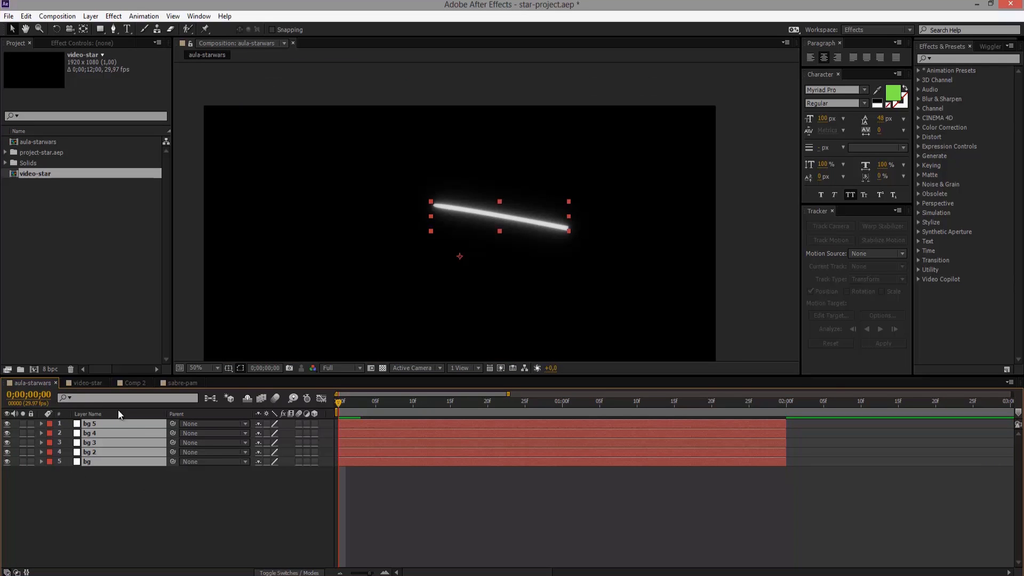
{"action": "left_click", "coordinate": [60, 16]}
{"action": "left_click", "coordinate": [106, 454]}
{"action": "right_click", "coordinate": [107, 454]}
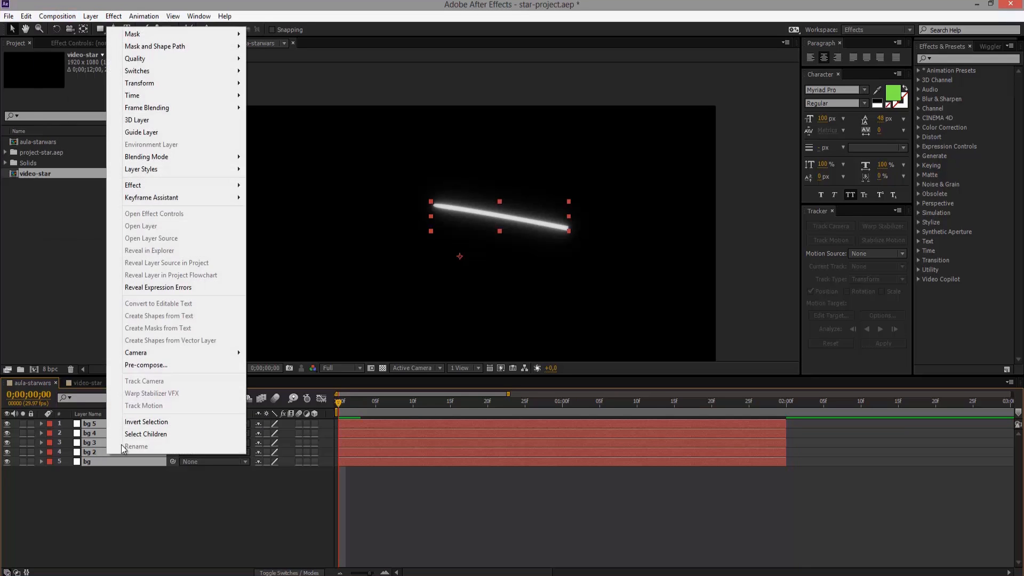
{"action": "left_click", "coordinate": [156, 365]}
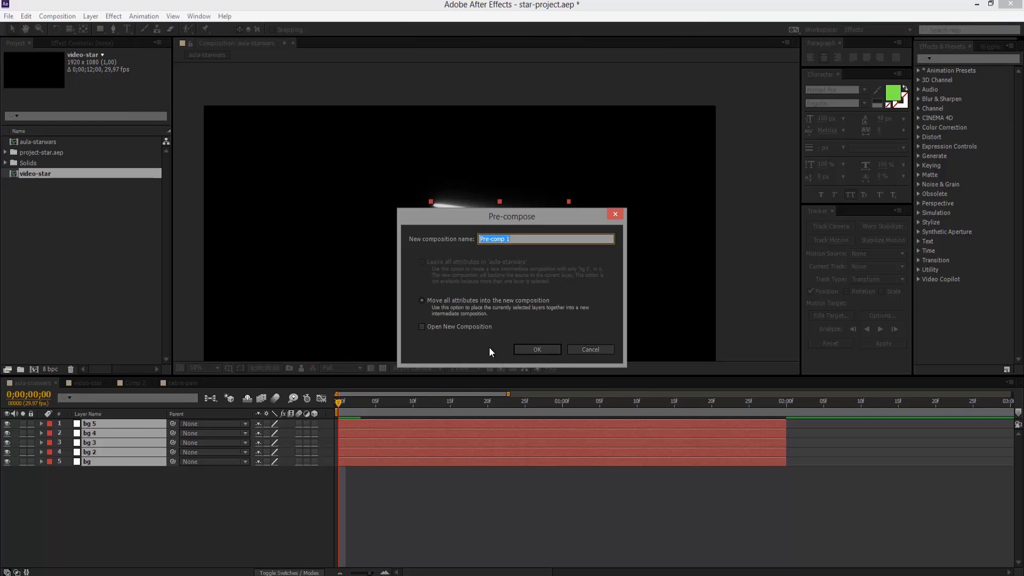
{"action": "type", "text": "aula-stars"}
{"action": "key", "text": "Return"}
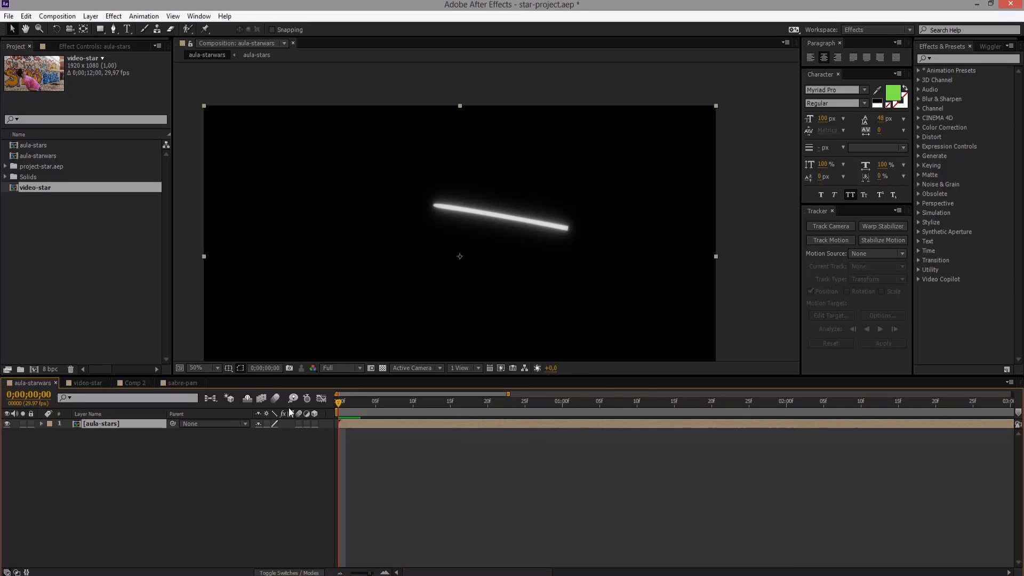
Examine the pre-composed blade and undo the pre-composition of the bg layers
{"action": "left_click", "coordinate": [107, 458]}
{"action": "left_click", "coordinate": [466, 323]}
{"action": "scroll", "coordinate": [512, 282], "scroll_direction": "down", "scroll_amount": 2}
{"action": "scroll", "coordinate": [575, 246], "scroll_direction": "up", "scroll_amount": 2}
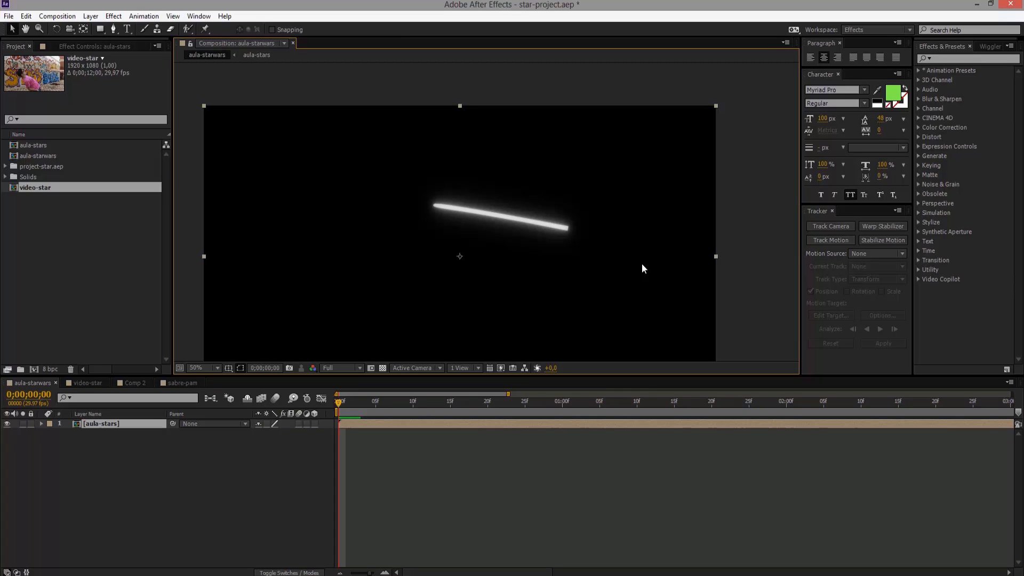
{"action": "scroll", "coordinate": [503, 251], "scroll_direction": "down", "scroll_amount": 3}
{"action": "scroll", "coordinate": [479, 273], "scroll_direction": "up", "scroll_amount": 1}
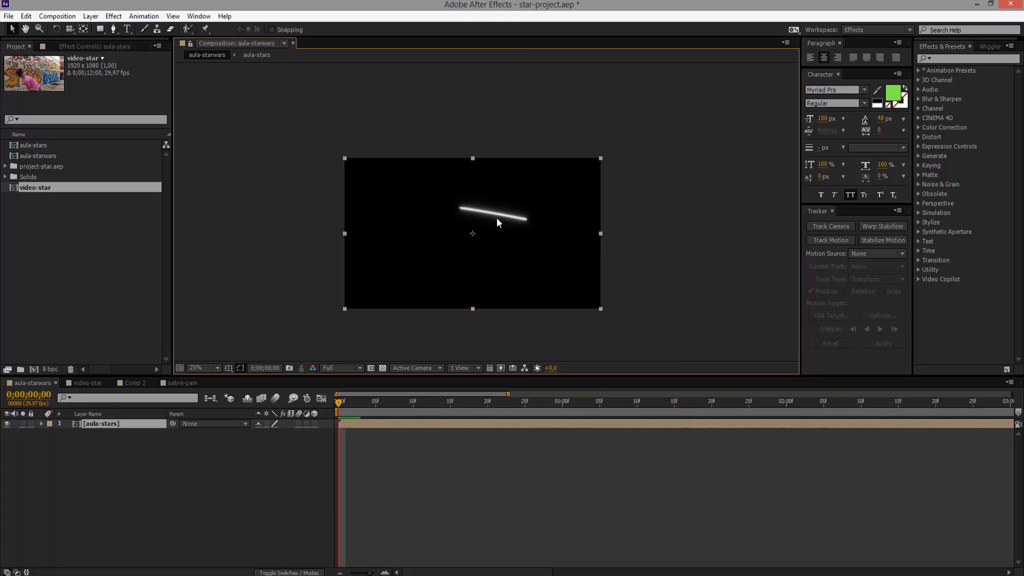
{"action": "key", "text": "ctrl+z"}
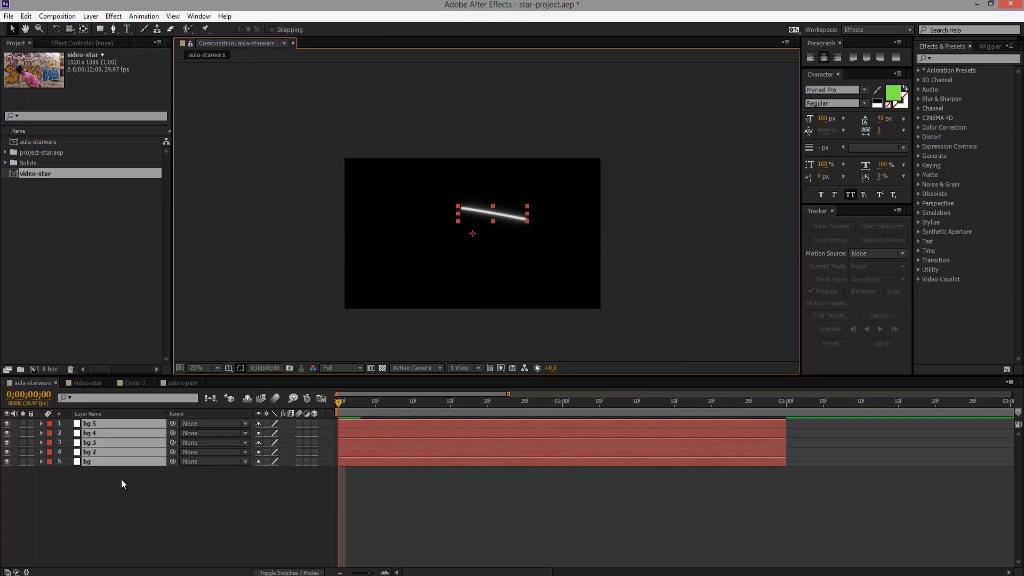
Add a black 1920 x 1080 px solid to aula-starwars and place it beneath the five bg layers
{"action": "left_click", "coordinate": [120, 479]}
{"action": "left_click", "coordinate": [120, 463]}
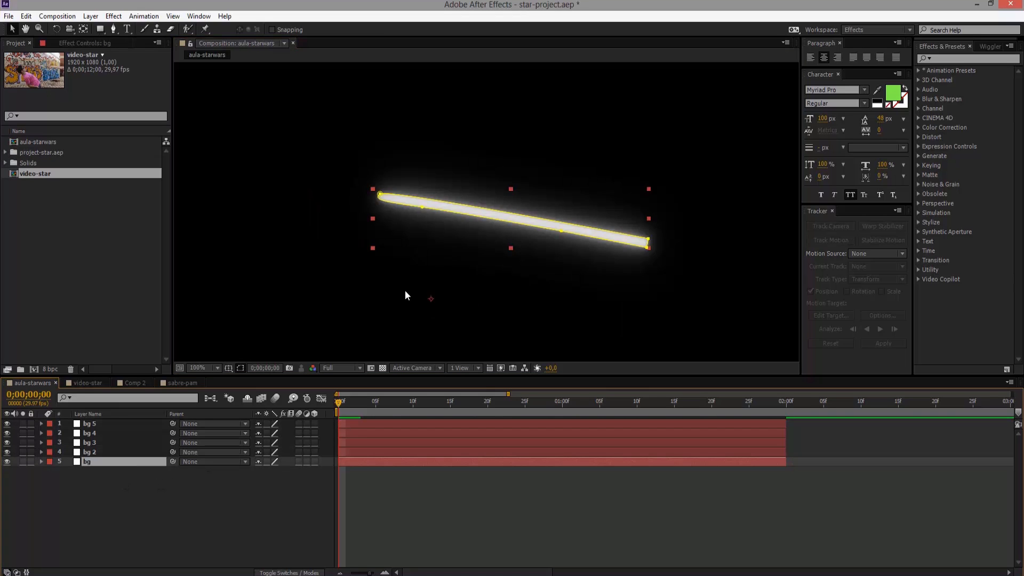
{"action": "key", "text": "period"}
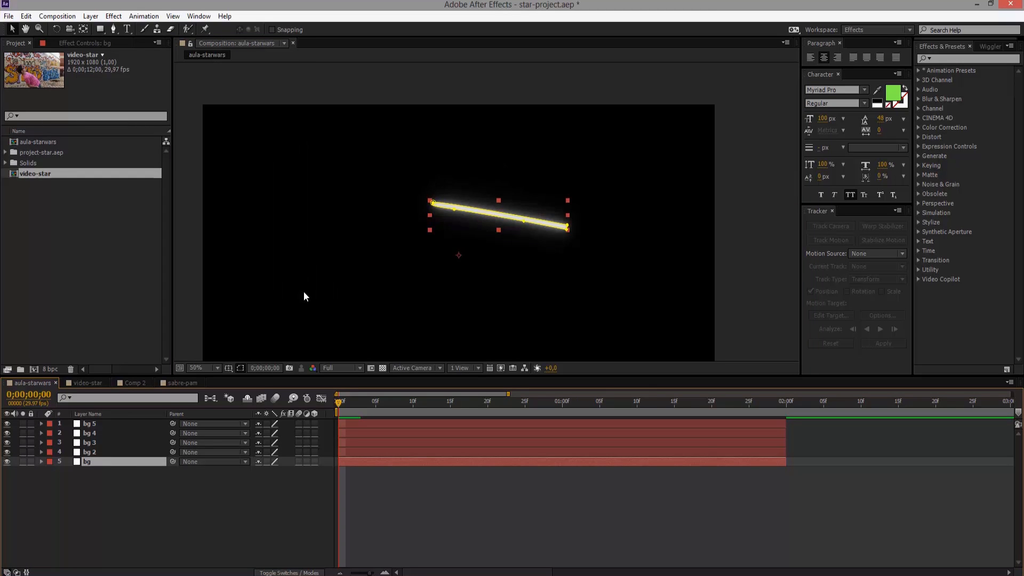
{"action": "left_click", "coordinate": [91, 16]}
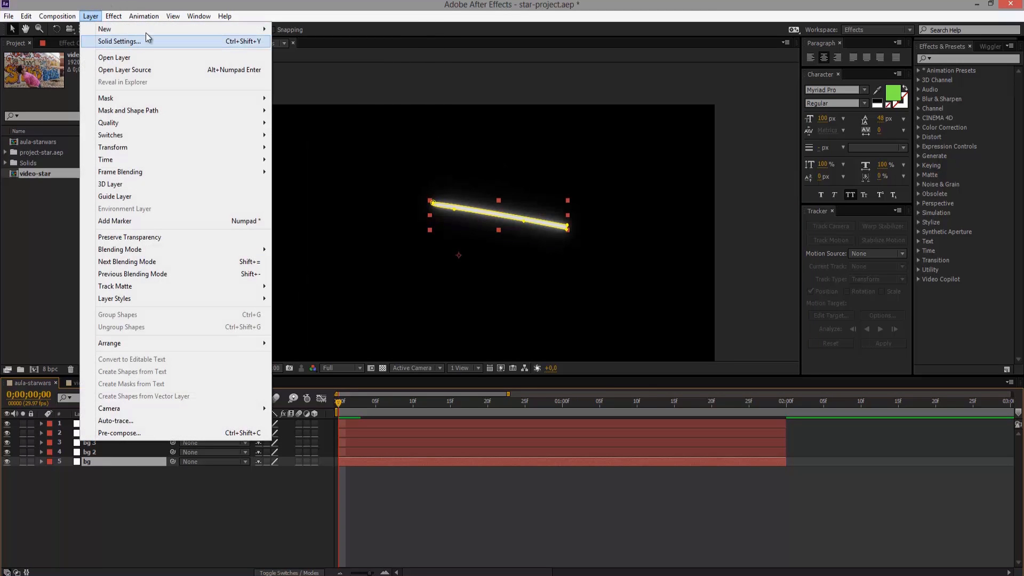
{"action": "mouse_move", "coordinate": [213, 29]}
{"action": "left_click", "coordinate": [309, 41]}
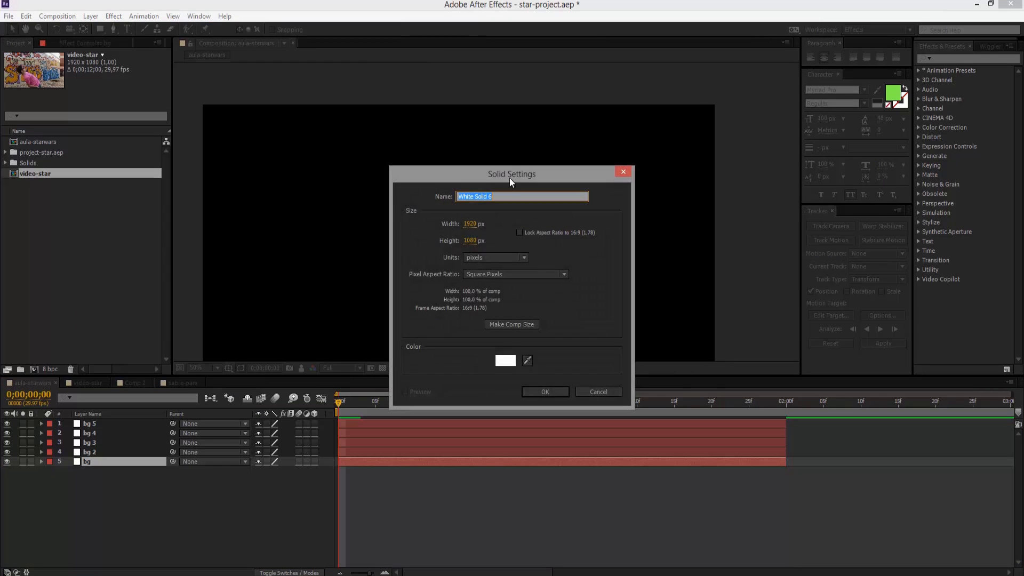
{"action": "left_click_drag", "start_coordinate": [510, 178], "coordinate": [743, 206]}
{"action": "left_click", "coordinate": [736, 384]}
{"action": "left_click_drag", "start_coordinate": [363, 416], "coordinate": [296, 448]}
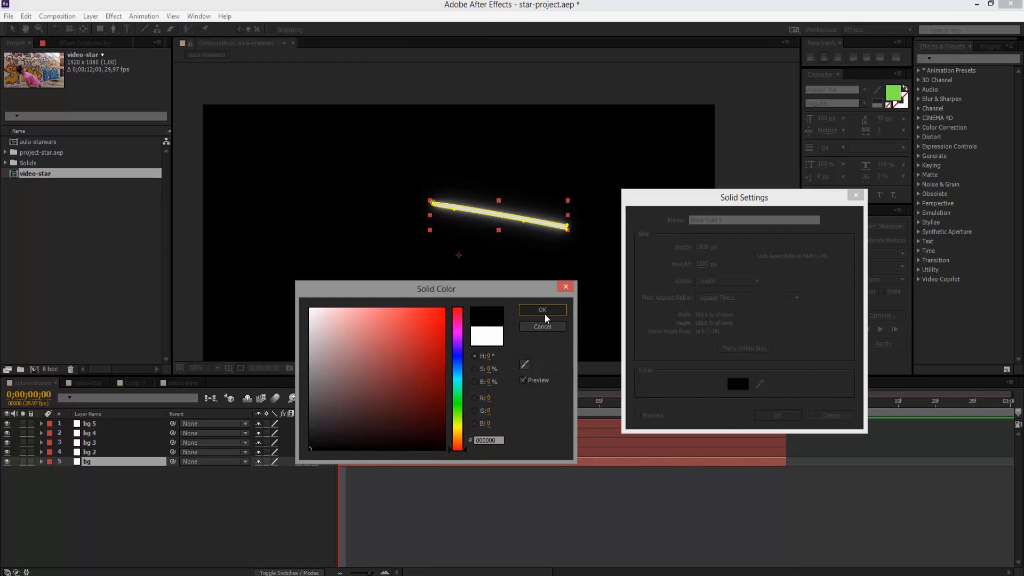
{"action": "left_click", "coordinate": [543, 311]}
{"action": "left_click", "coordinate": [775, 414]}
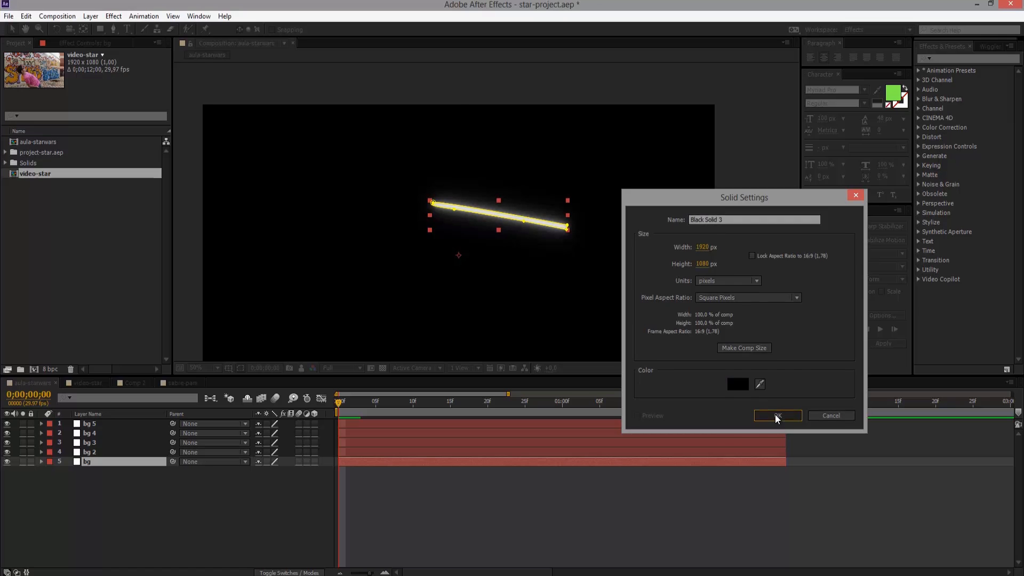
{"action": "key", "text": "ctrl+shift+bracketleft"}
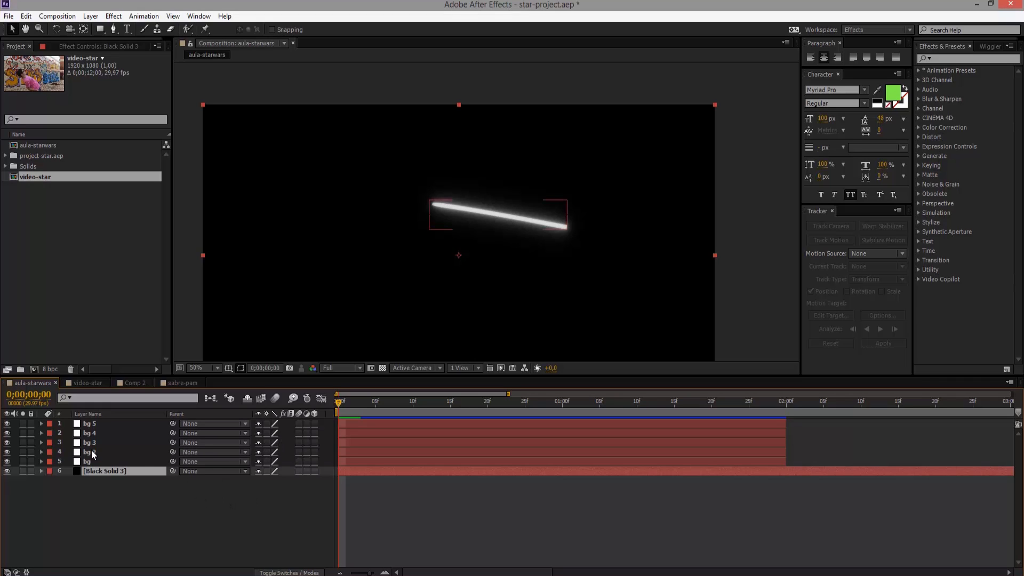
Pre-compose the five bg layers and the black solid into a composition named aula-stars-efeito
{"action": "left_click", "coordinate": [113, 479]}
{"action": "key", "text": "ctrl+a"}
{"action": "right_click", "coordinate": [152, 452]}
{"action": "left_click", "coordinate": [223, 363]}
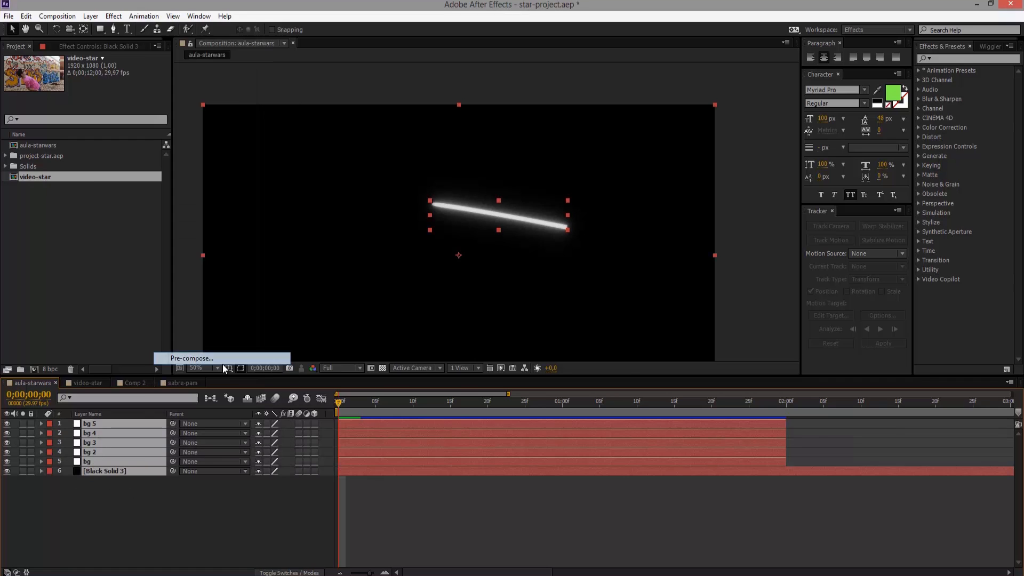
{"action": "type", "text": "aula-st"}
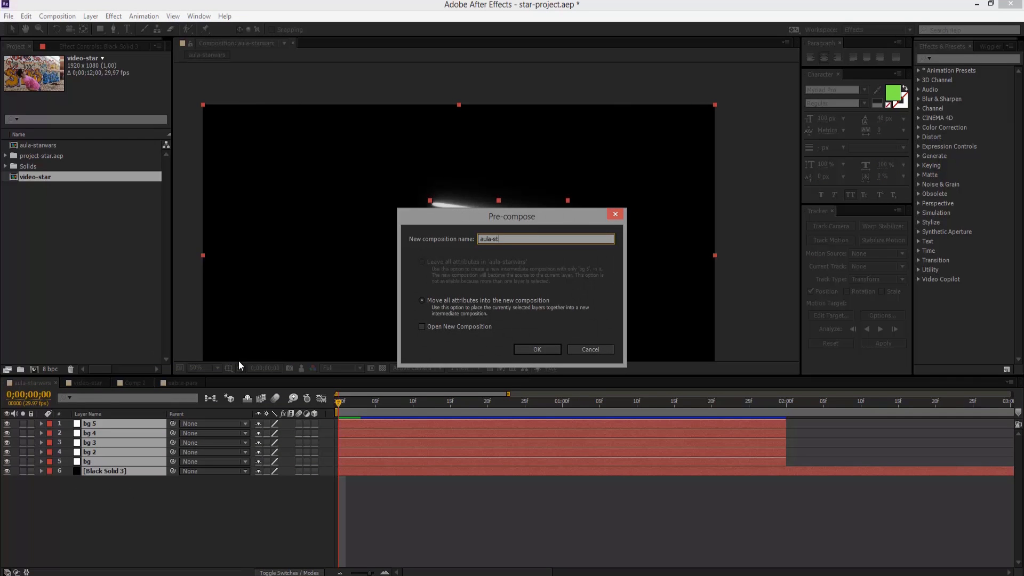
{"action": "type", "text": "ars-eff"}
{"action": "type", "text": "ito"}
{"action": "key", "text": "Return"}
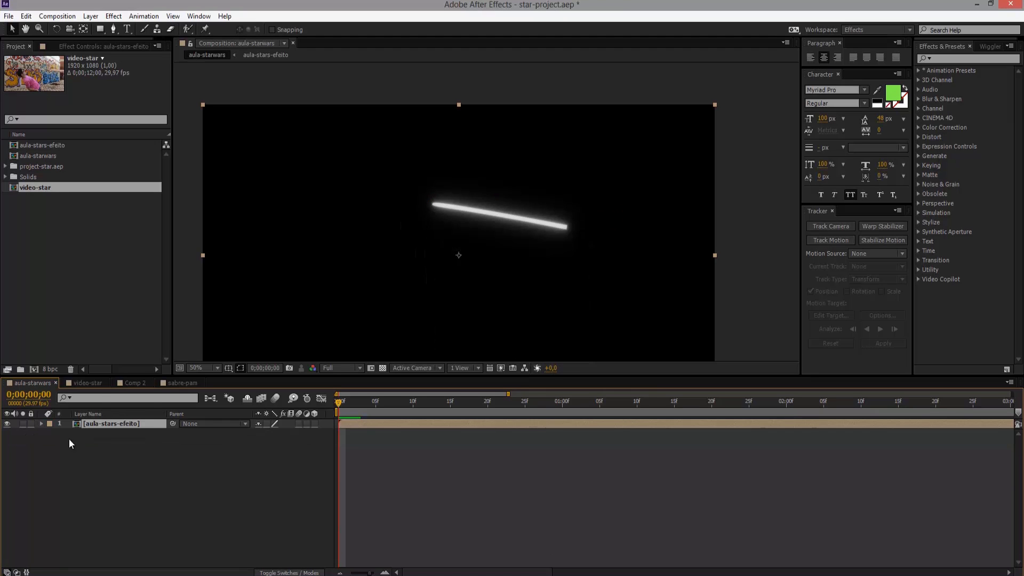
Copy the aula-stars-efeito layer from aula-starwars into video-star, above the clip
{"action": "left_click", "coordinate": [84, 384]}
{"action": "left_click", "coordinate": [33, 383]}
{"action": "left_click", "coordinate": [88, 382]}
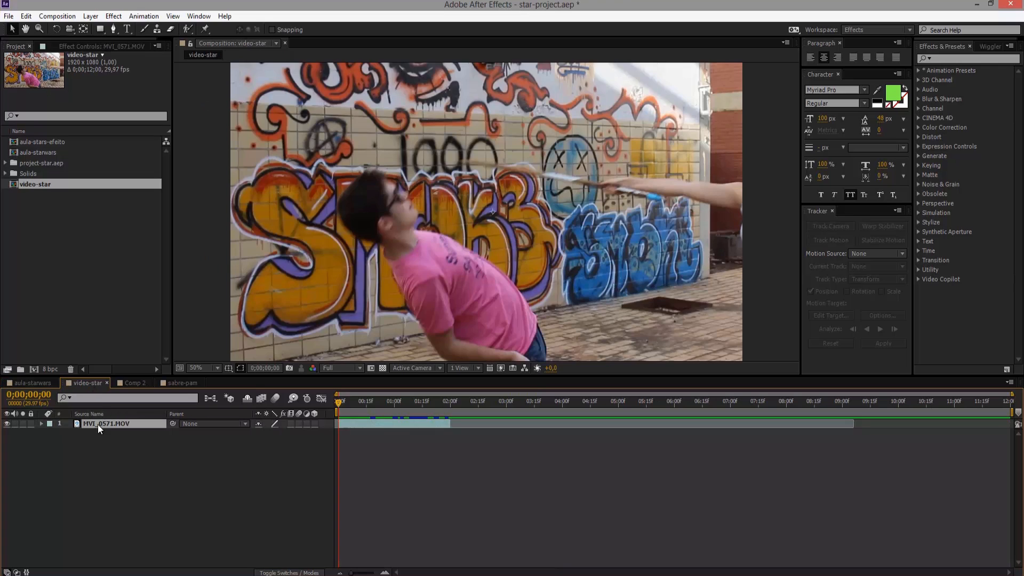
{"action": "key", "text": "ctrl+v"}
Rename the MVI_0571.MOV layer in video-star as video-cortado
{"action": "left_click", "coordinate": [126, 432]}
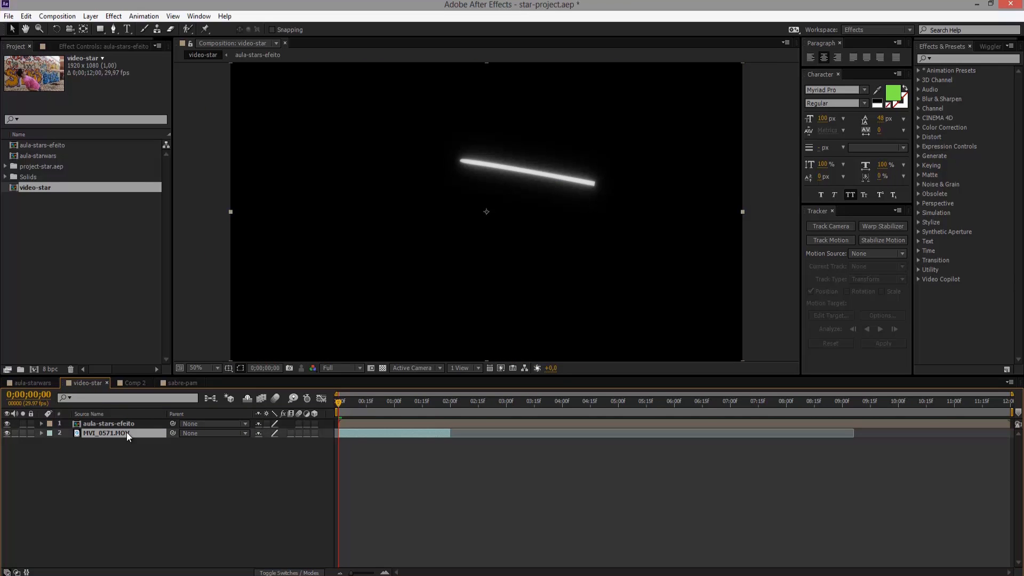
{"action": "right_click", "coordinate": [127, 432]}
{"action": "left_click", "coordinate": [149, 426]}
{"action": "type", "text": "video-cortado"}
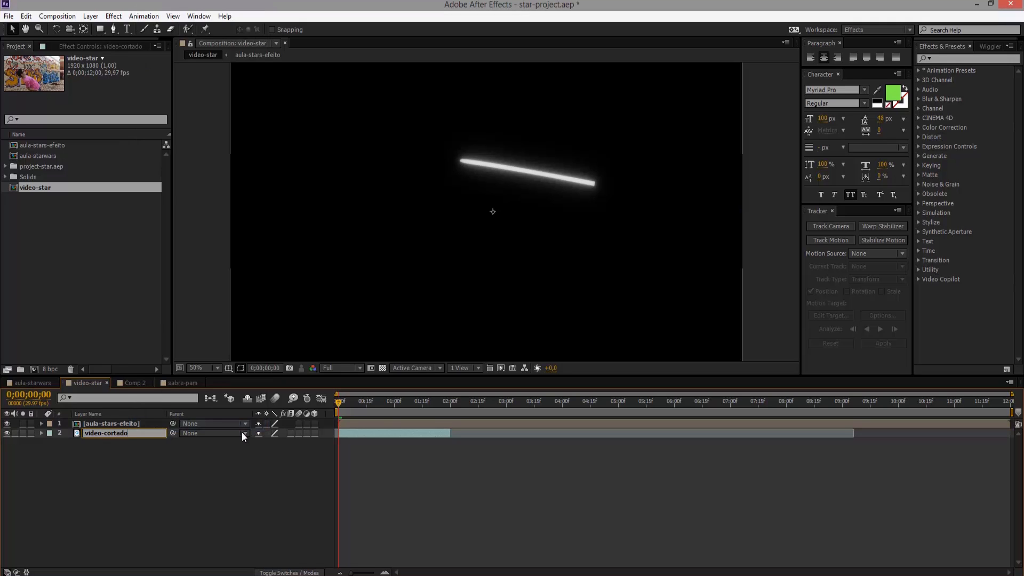
{"action": "left_click", "coordinate": [296, 449]}
Set the blending mode of the aula-stars-efeito layer to Screen
{"action": "mouse_move", "coordinate": [337, 404]}
{"action": "left_mouse_down"}
{"action": "mouse_move", "coordinate": [449, 413]}
{"action": "mouse_move", "coordinate": [328, 410]}
{"action": "left_mouse_up"}
{"action": "left_click", "coordinate": [123, 424]}
{"action": "right_click", "coordinate": [123, 424]}
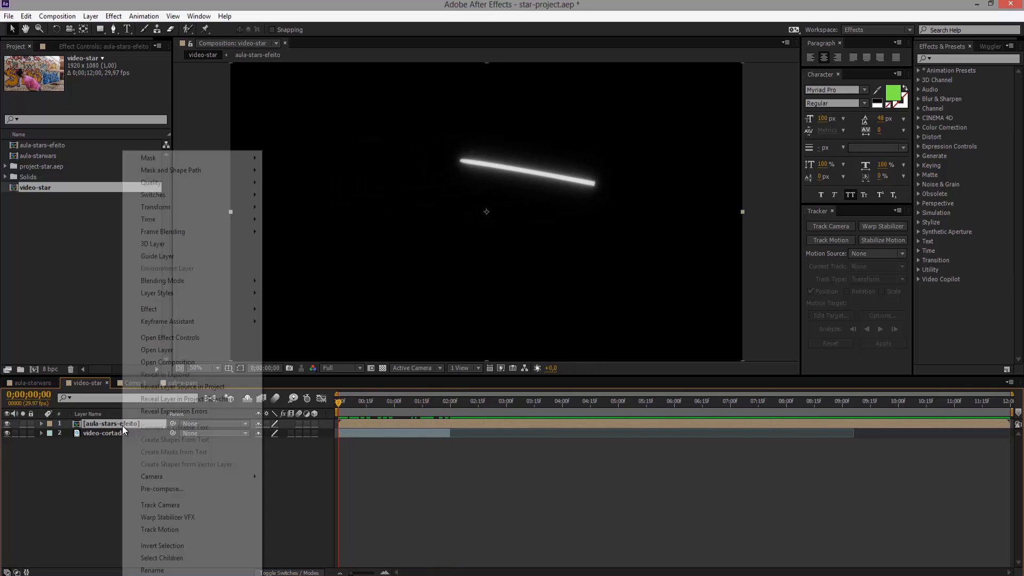
{"action": "key", "text": "Escape"}
{"action": "right_click", "coordinate": [137, 421]}
{"action": "right_click", "coordinate": [108, 424]}
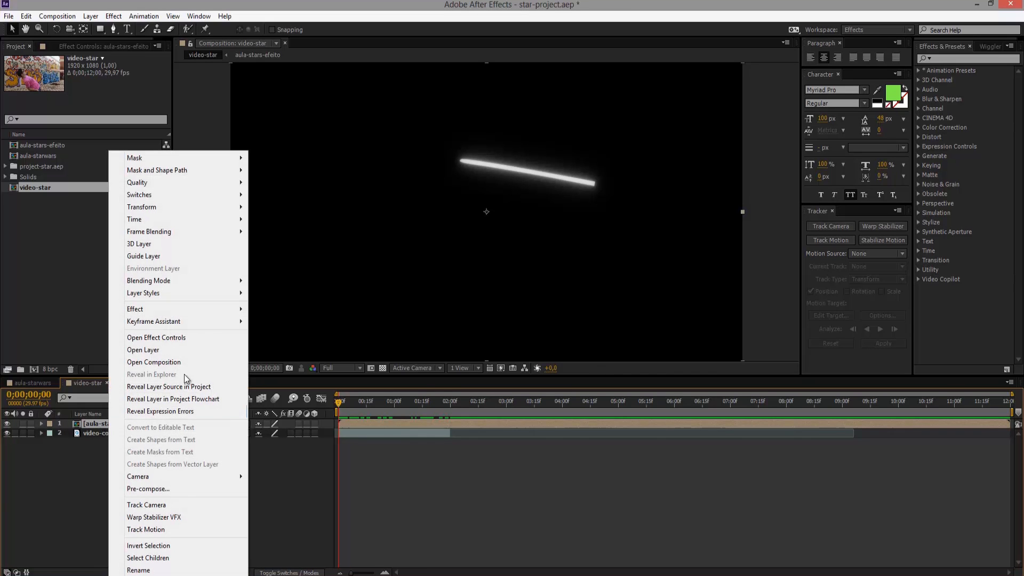
{"action": "mouse_move", "coordinate": [235, 280]}
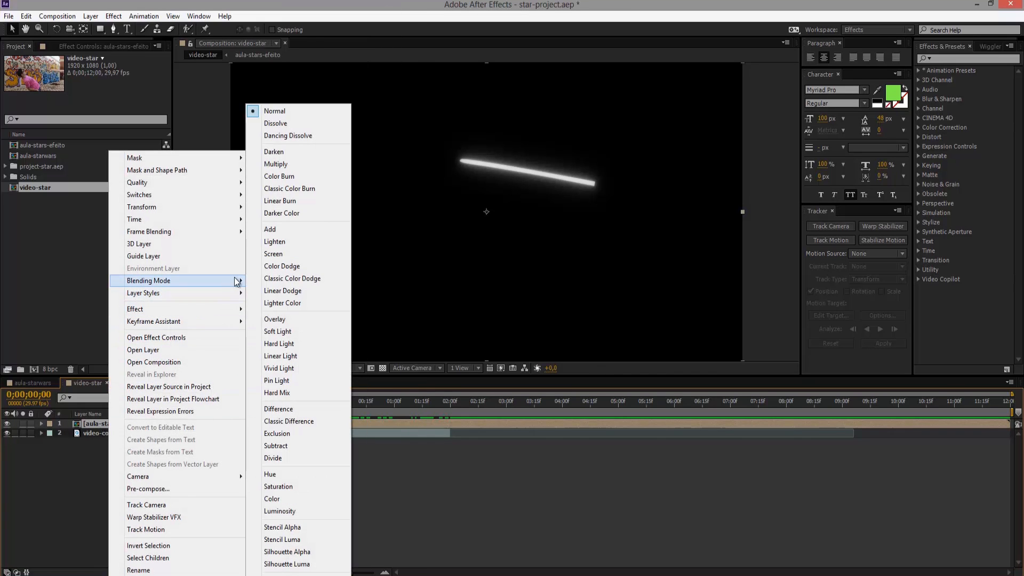
{"action": "left_click", "coordinate": [312, 255]}
{"action": "key", "text": "comma"}
{"action": "key", "text": "period"}
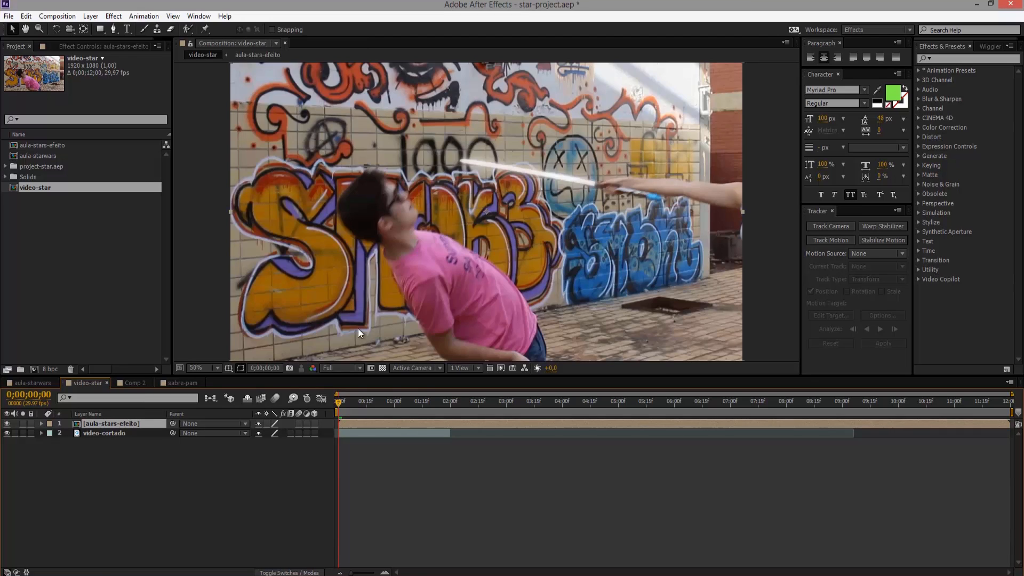
Trim the end of the aula-stars-efeito layer to 0;00;02;00, matching the end of the video-cortado clip
{"action": "left_click_drag", "start_coordinate": [354, 395], "coordinate": [334, 404]}
{"action": "scroll", "coordinate": [367, 310], "scroll_direction": "down", "scroll_amount": 1}
{"action": "scroll", "coordinate": [406, 293], "scroll_direction": "up", "scroll_amount": 1}
{"action": "scroll", "coordinate": [532, 252], "scroll_direction": "down", "scroll_amount": 1}
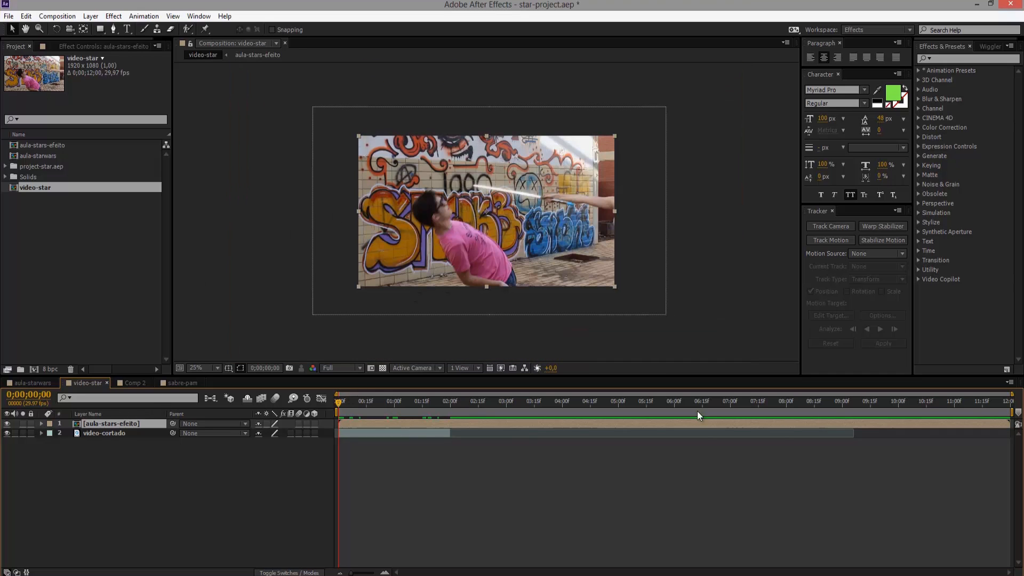
{"action": "left_click", "coordinate": [449, 403]}
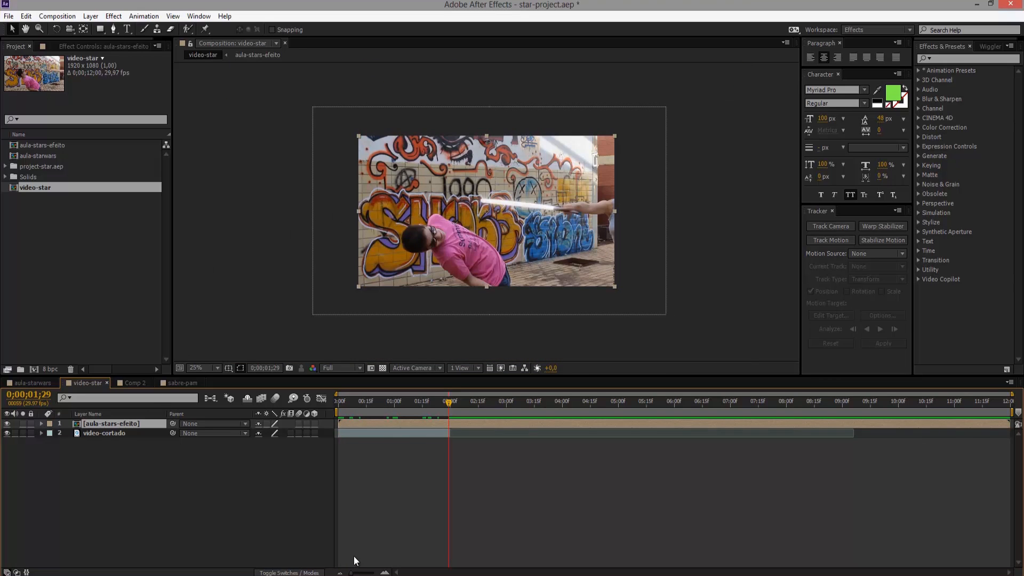
{"action": "left_click", "coordinate": [384, 572]}
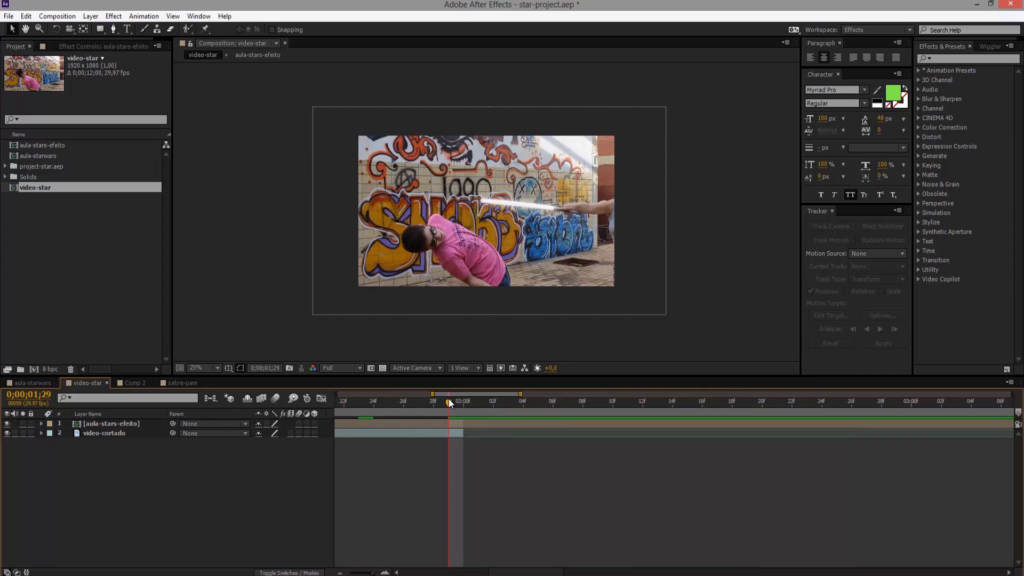
{"action": "left_click_drag", "start_coordinate": [449, 403], "coordinate": [464, 401]}
{"action": "left_click", "coordinate": [474, 425]}
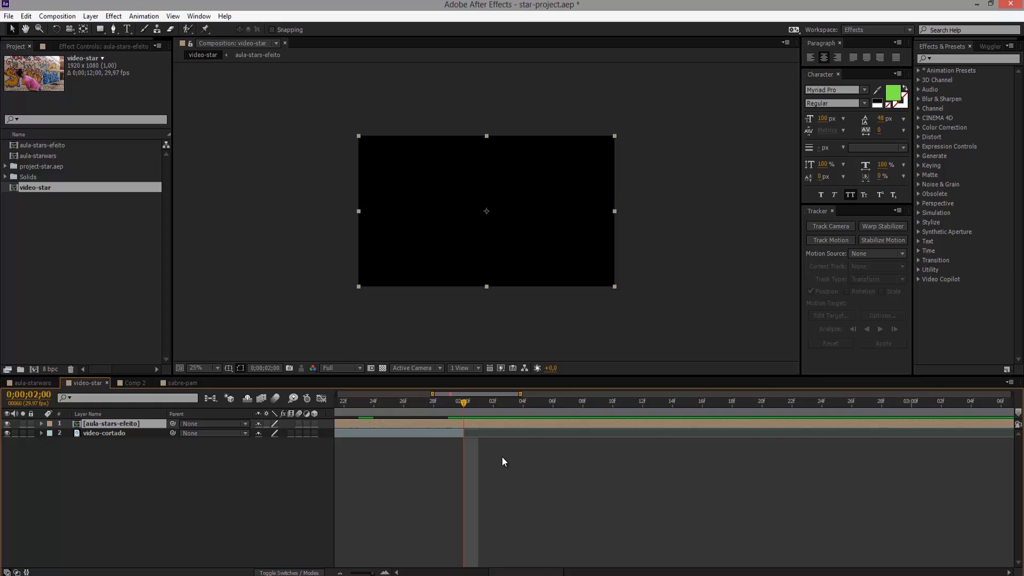
{"action": "key", "text": "alt+bracketright"}
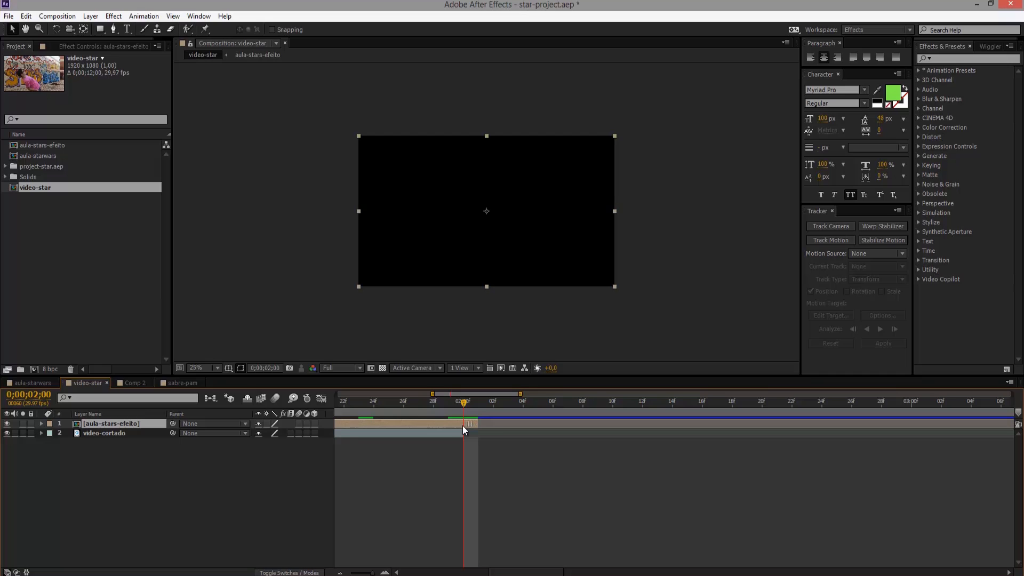
{"action": "left_click_drag", "start_coordinate": [478, 424], "coordinate": [464, 424]}
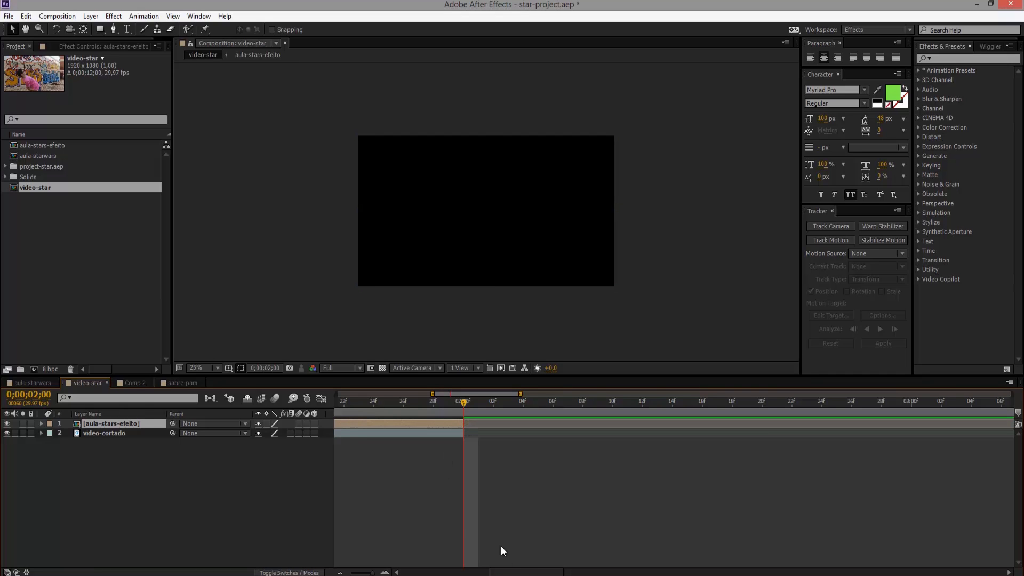
Scrub through the opening frames of video-star to examine how the white saber glow follows the prop
{"action": "left_click_drag", "start_coordinate": [491, 571], "coordinate": [405, 571]}
{"action": "left_click_drag", "start_coordinate": [340, 407], "coordinate": [533, 406]}
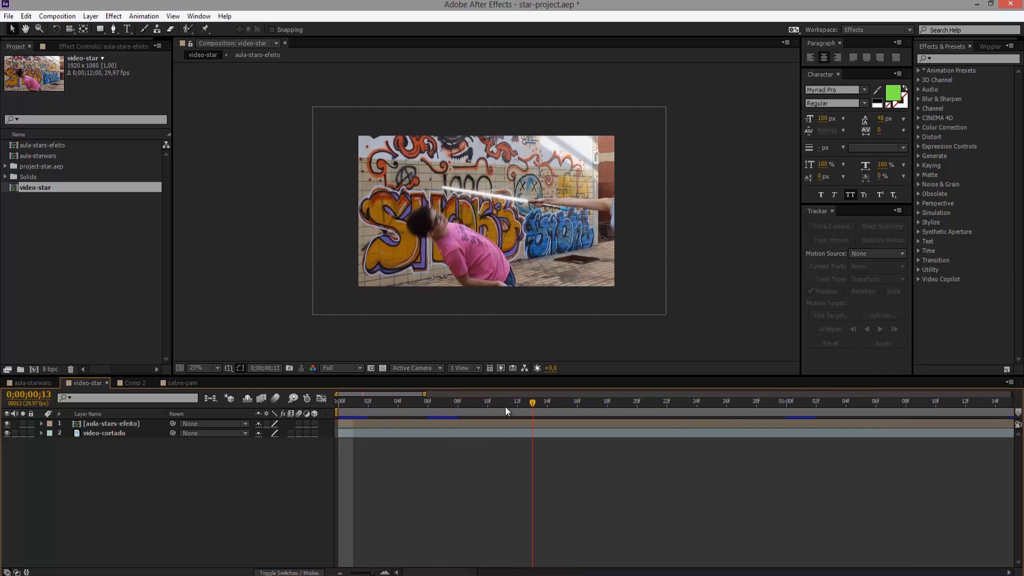
{"action": "left_click", "coordinate": [354, 406]}
{"action": "left_click", "coordinate": [385, 572]}
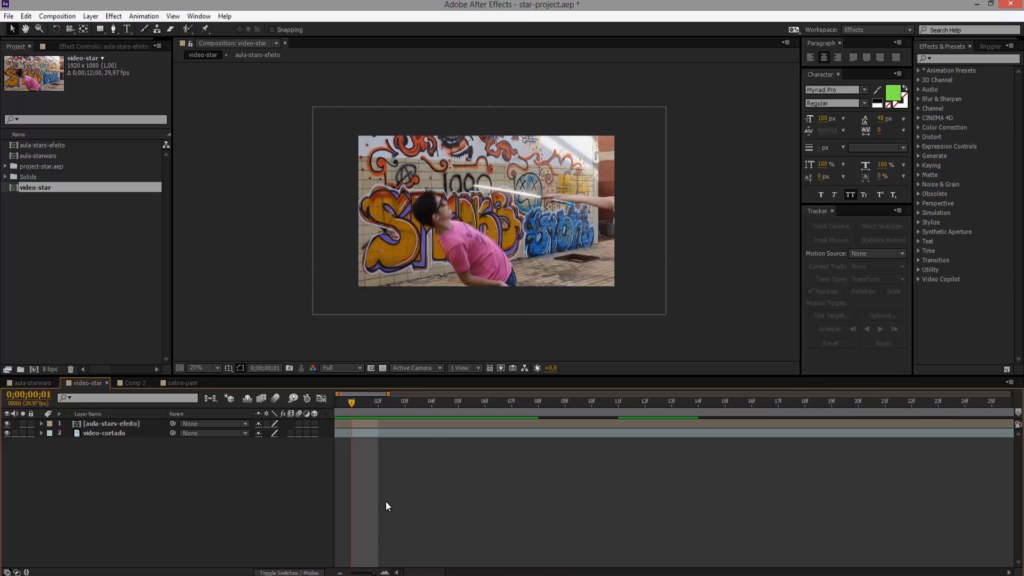
{"action": "left_click", "coordinate": [377, 401]}
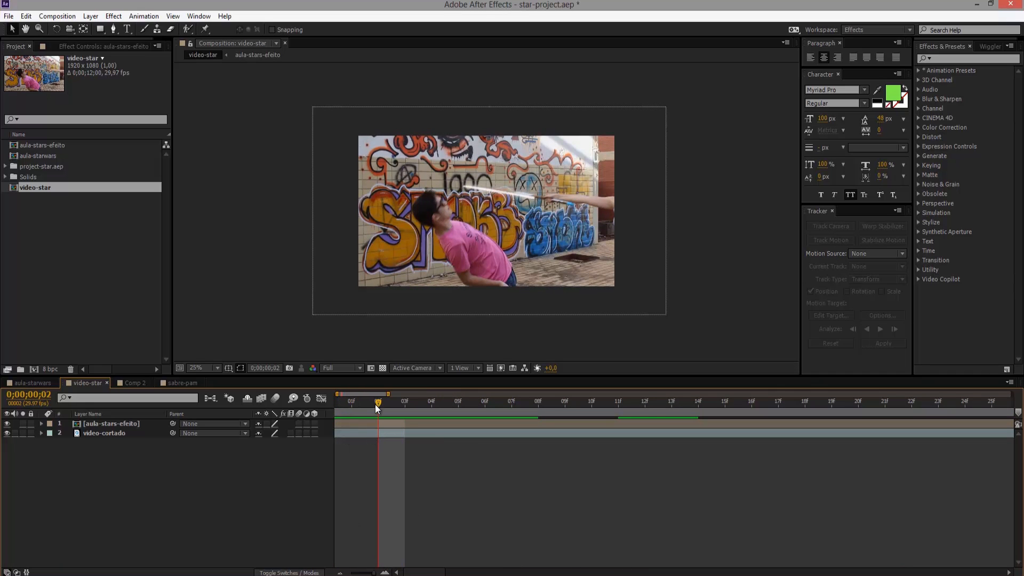
{"action": "left_click_drag", "start_coordinate": [372, 401], "coordinate": [331, 398]}
{"action": "scroll", "coordinate": [501, 233], "scroll_direction": "up", "scroll_amount": 3}
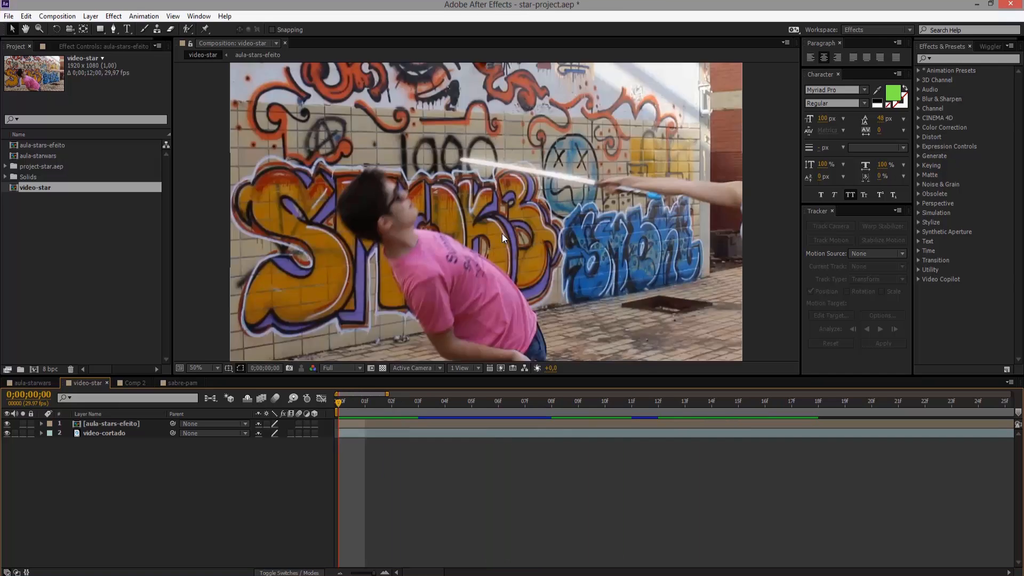
{"action": "scroll", "coordinate": [478, 254], "scroll_direction": "down", "scroll_amount": 7}
{"action": "scroll", "coordinate": [447, 268], "scroll_direction": "up", "scroll_amount": 6}
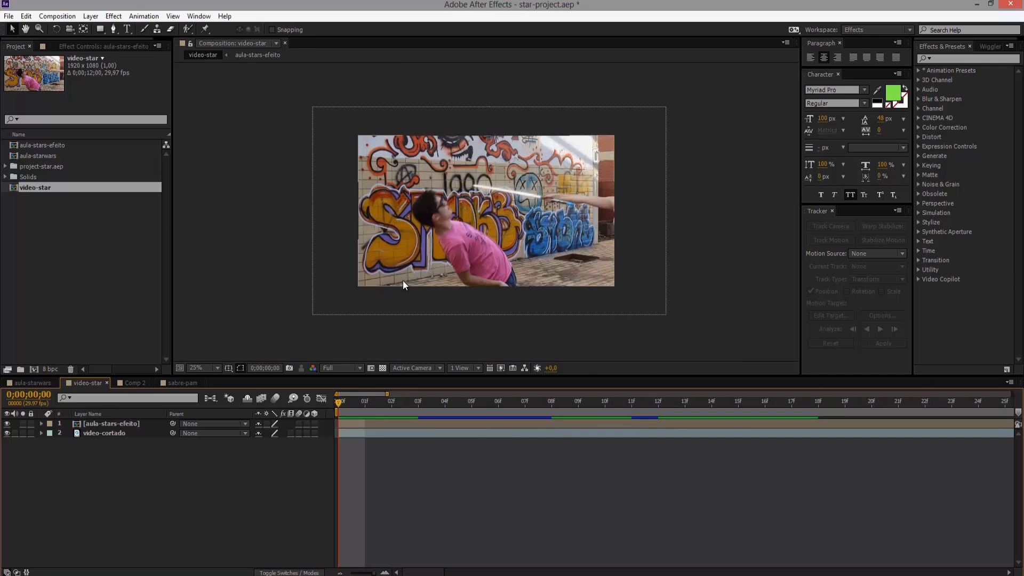
Apply the Color Balance effect to the aula-stars-efeito layer
{"action": "left_click", "coordinate": [128, 425]}
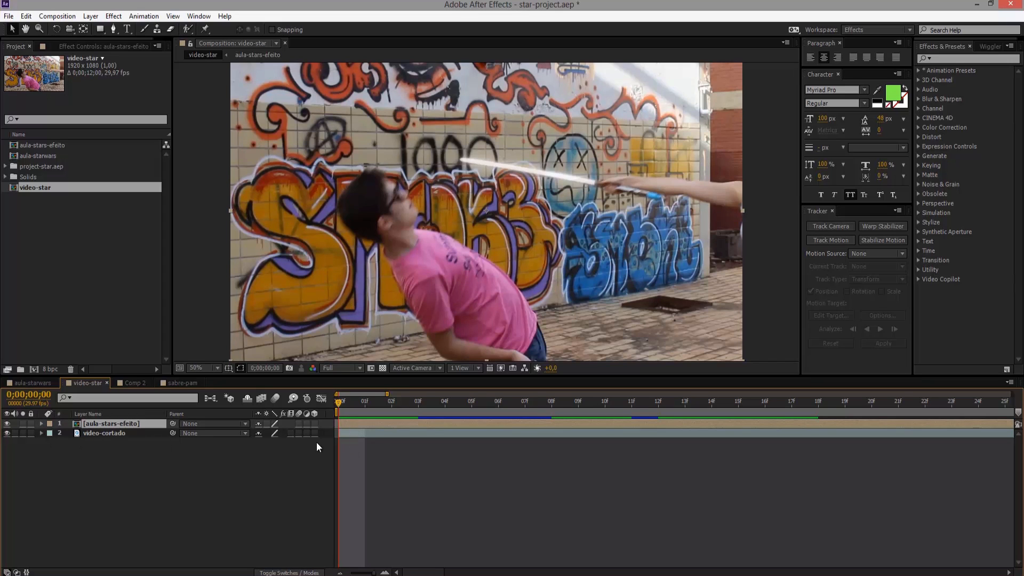
{"action": "left_click", "coordinate": [356, 434]}
{"action": "mouse_move", "coordinate": [365, 432]}
{"action": "left_mouse_down"}
{"action": "mouse_move", "coordinate": [393, 431]}
{"action": "mouse_move", "coordinate": [363, 431]}
{"action": "left_mouse_up"}
{"action": "left_click", "coordinate": [131, 427]}
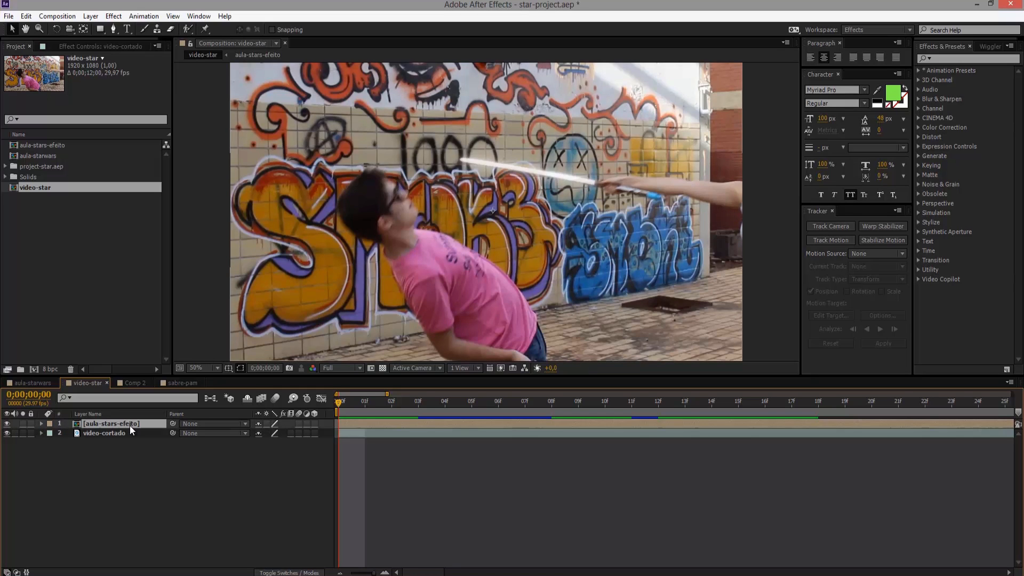
{"action": "left_click", "coordinate": [114, 17]}
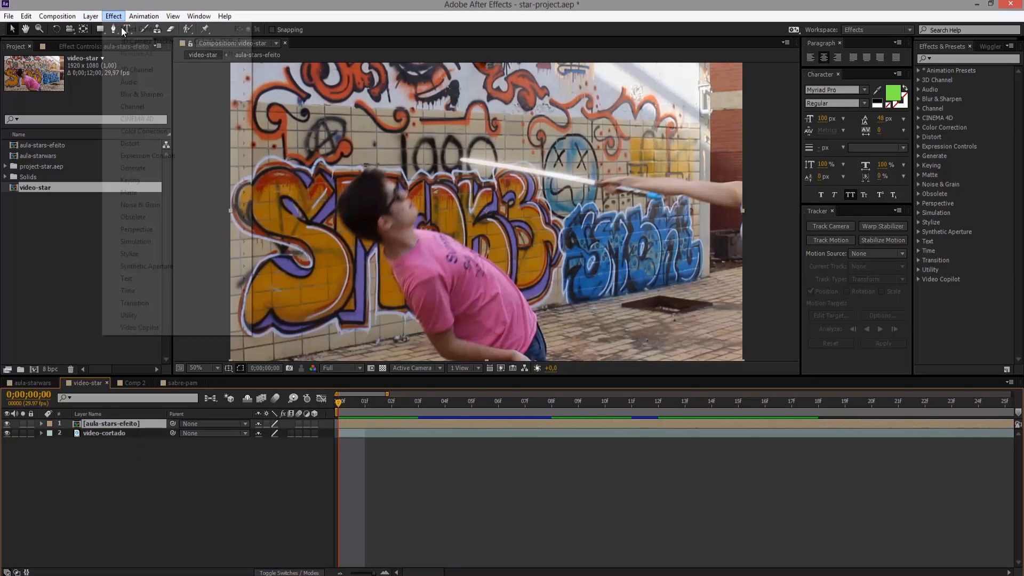
{"action": "mouse_move", "coordinate": [207, 131]}
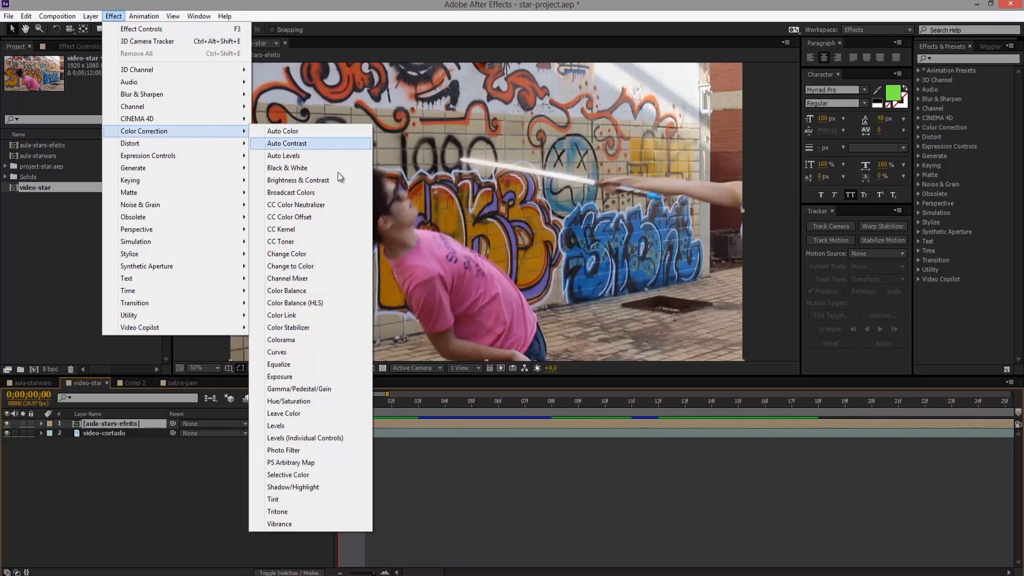
{"action": "left_click", "coordinate": [327, 290]}
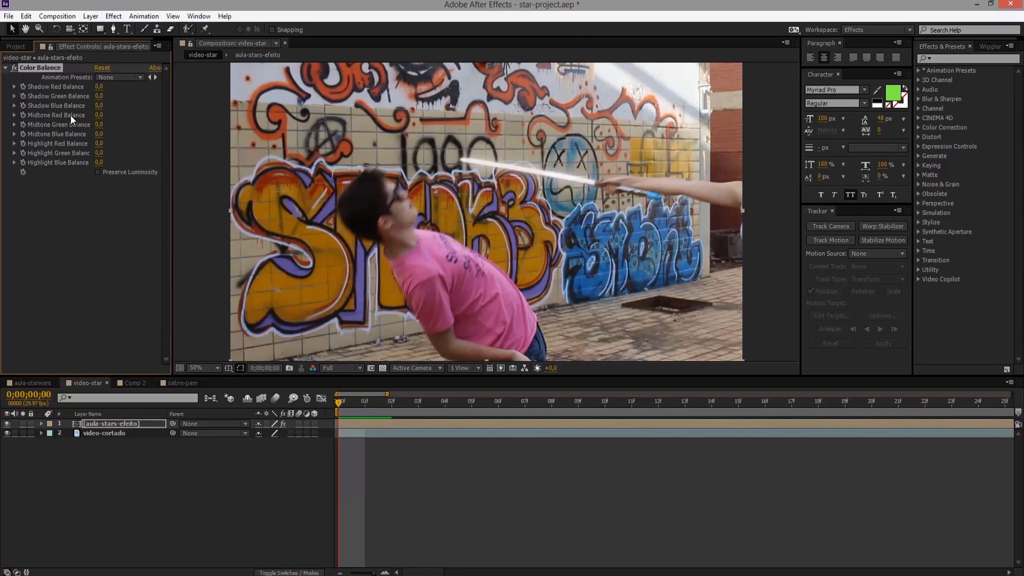
Tint the saber red with Color Balance: Midtone Red 60, Highlight Red 74, Highlight Green -100 and Highlight Blue -100
{"action": "key", "text": "comma"}
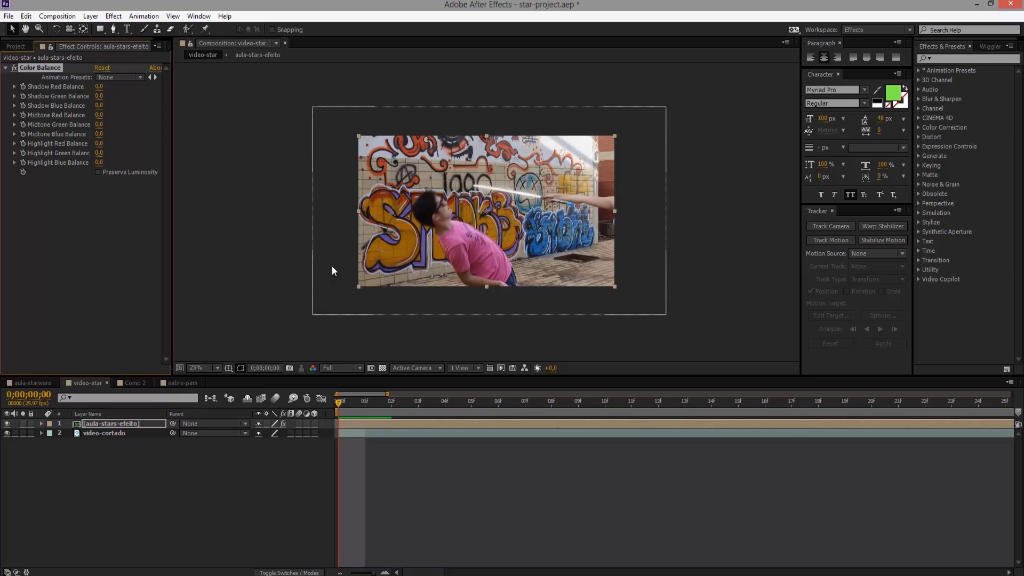
{"action": "key", "text": "period"}
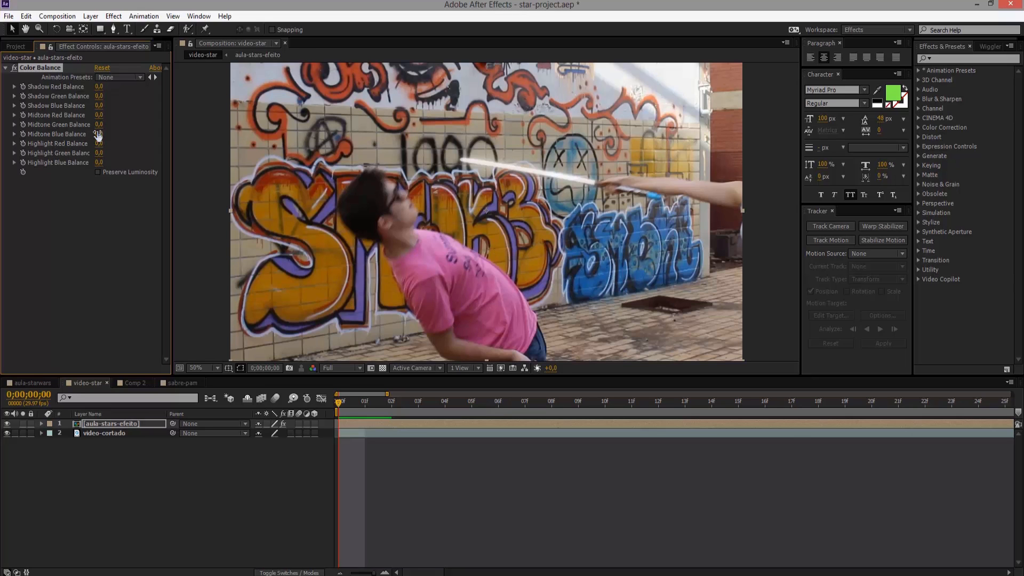
{"action": "left_click_drag", "start_coordinate": [98, 143], "coordinate": [163, 146]}
{"action": "left_click_drag", "start_coordinate": [103, 158], "coordinate": [136, 163]}
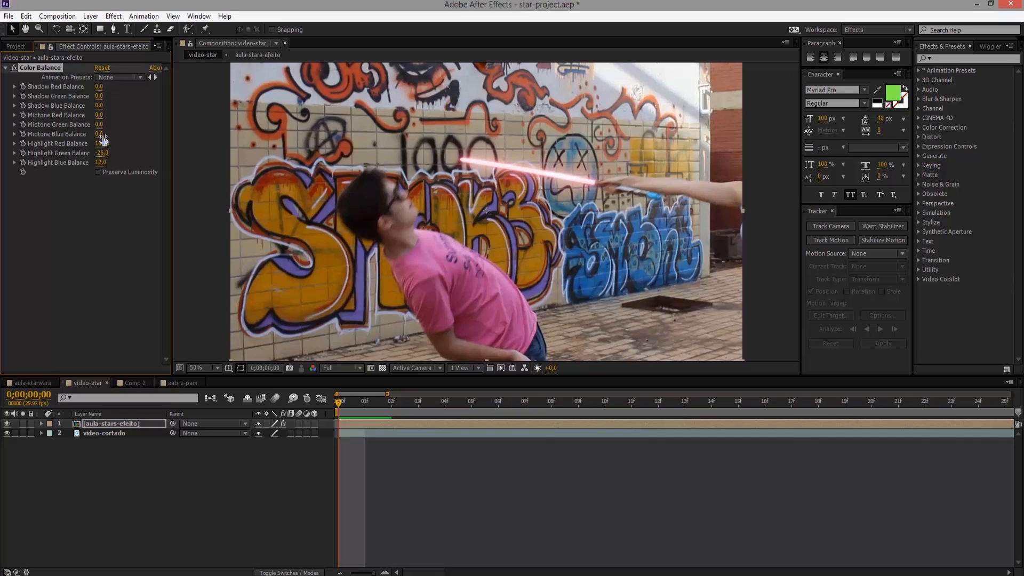
{"action": "left_click", "coordinate": [101, 116]}
{"action": "type", "text": "2"}
{"action": "left_click", "coordinate": [104, 153]}
{"action": "type", "text": "-100"}
{"action": "key", "text": "Return"}
{"action": "left_click_drag", "start_coordinate": [137, 161], "coordinate": [30, 150]}
{"action": "left_click_drag", "start_coordinate": [102, 143], "coordinate": [141, 117]}
Lower the composition preview resolution to Quarter and render a preview of video-star
{"action": "scroll", "coordinate": [385, 300], "scroll_direction": "down", "scroll_amount": 3}
{"action": "scroll", "coordinate": [383, 261], "scroll_direction": "up", "scroll_amount": 1}
{"action": "left_click", "coordinate": [341, 368]}
{"action": "left_click", "coordinate": [348, 434]}
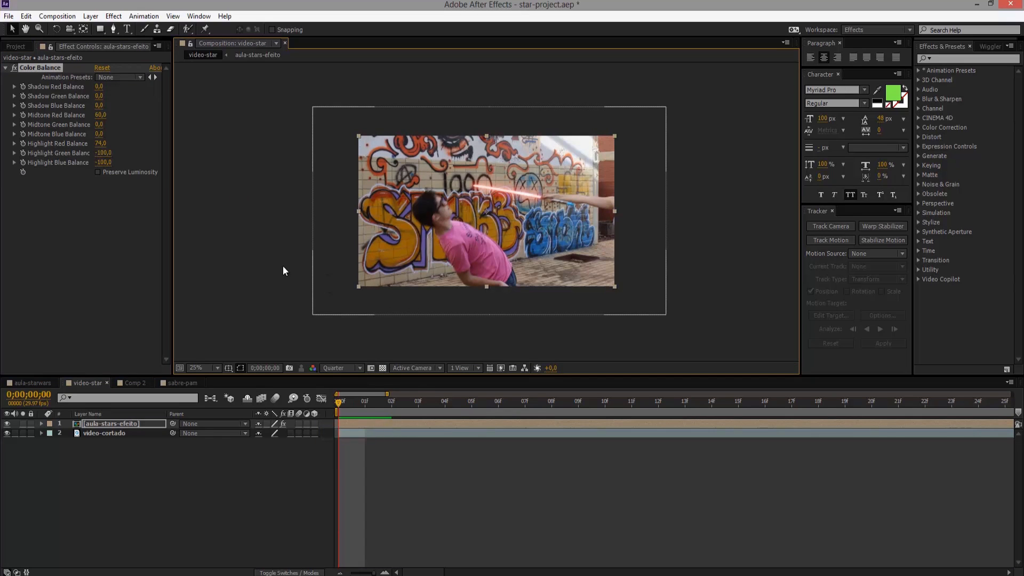
{"action": "scroll", "coordinate": [275, 254], "scroll_direction": "up", "scroll_amount": 2}
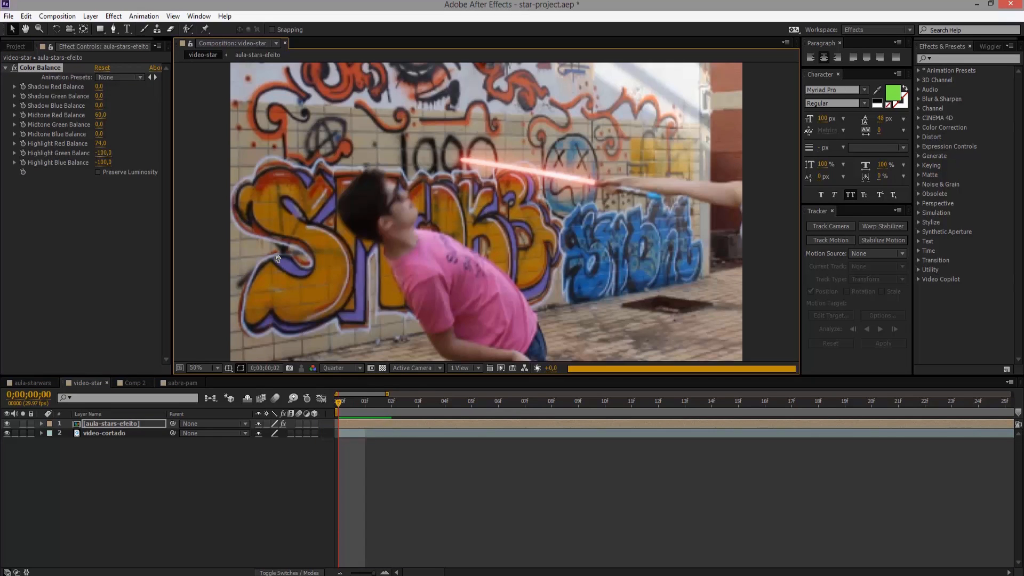
{"action": "scroll", "coordinate": [279, 249], "scroll_direction": "down", "scroll_amount": 2}
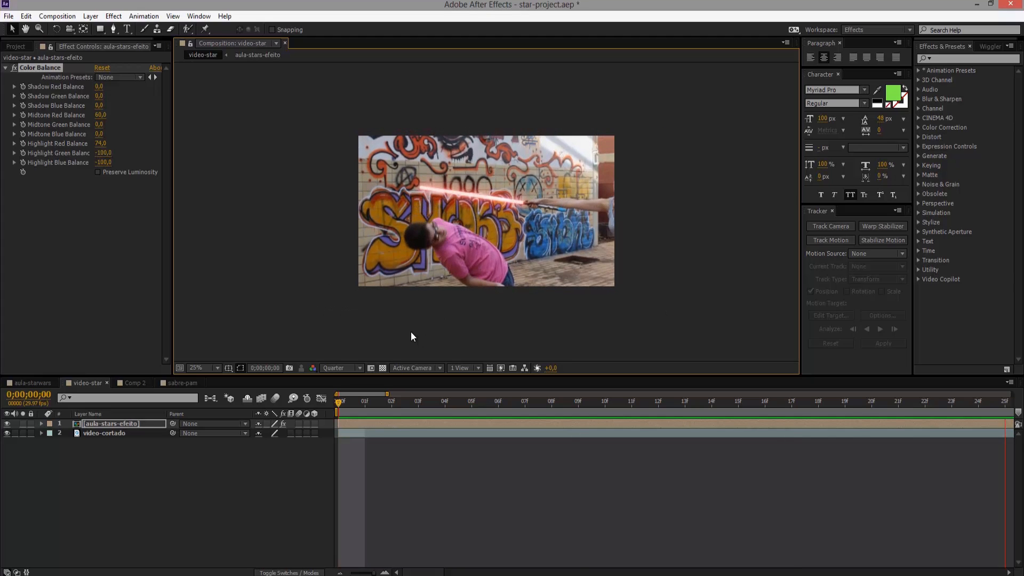
Play the video-star preview several times to examine the red saber's motion against the footage
{"action": "key", "text": "space"}
{"action": "key", "text": "space"}
{"action": "key", "text": "space"}
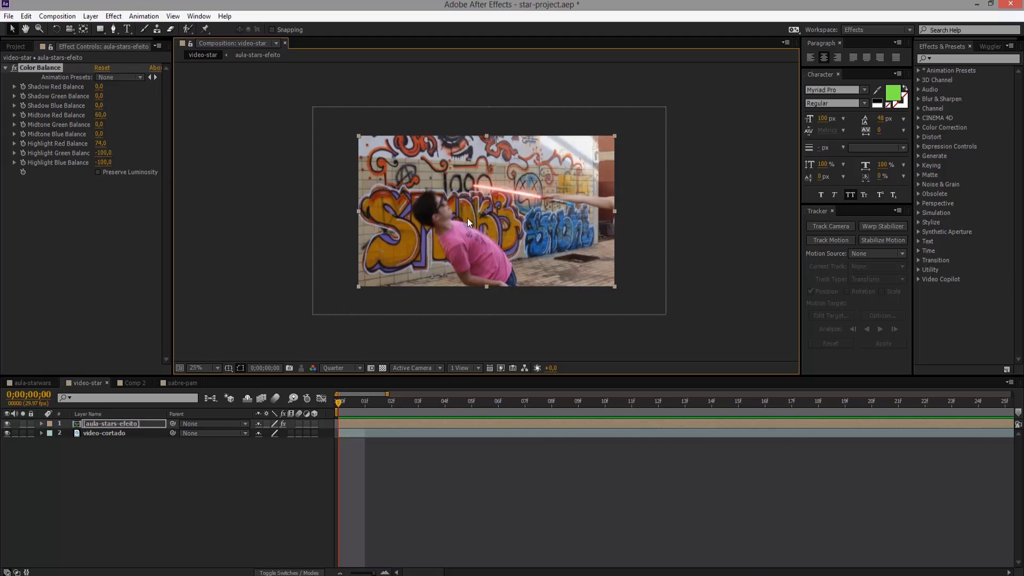
{"action": "key", "text": "space"}
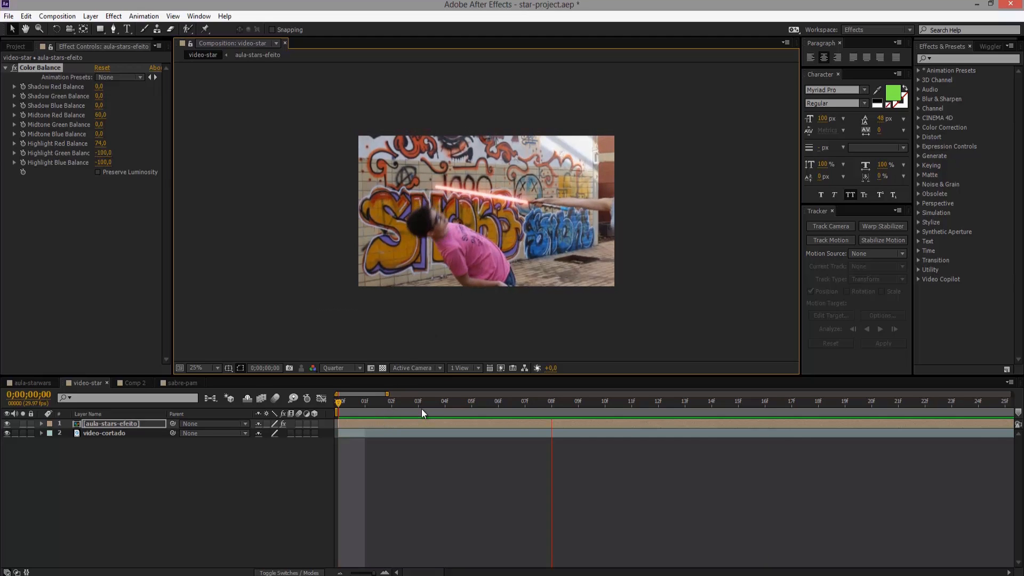
{"action": "key", "text": "space"}
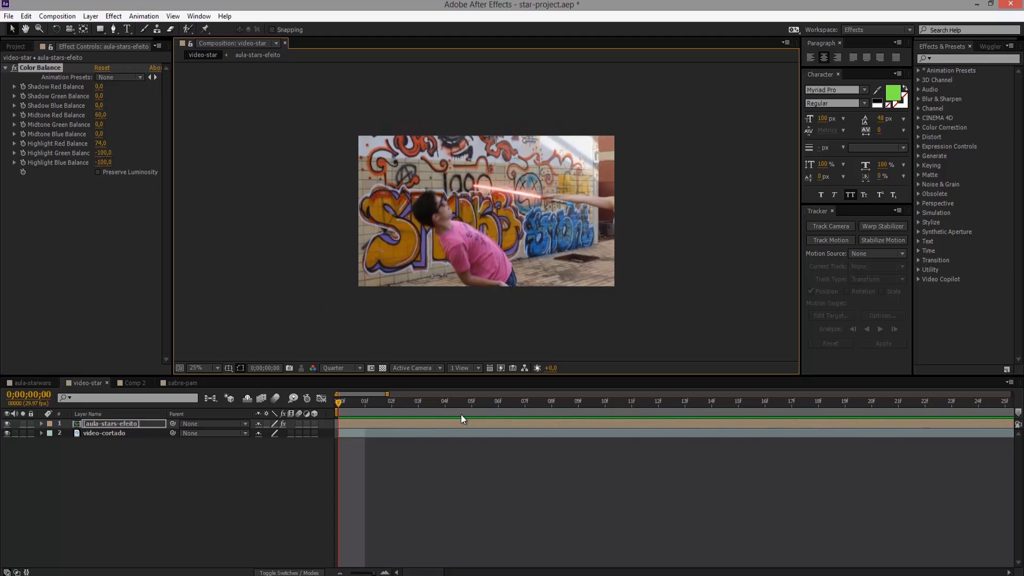
{"action": "key", "text": "space"}
{"action": "key", "text": "space"}
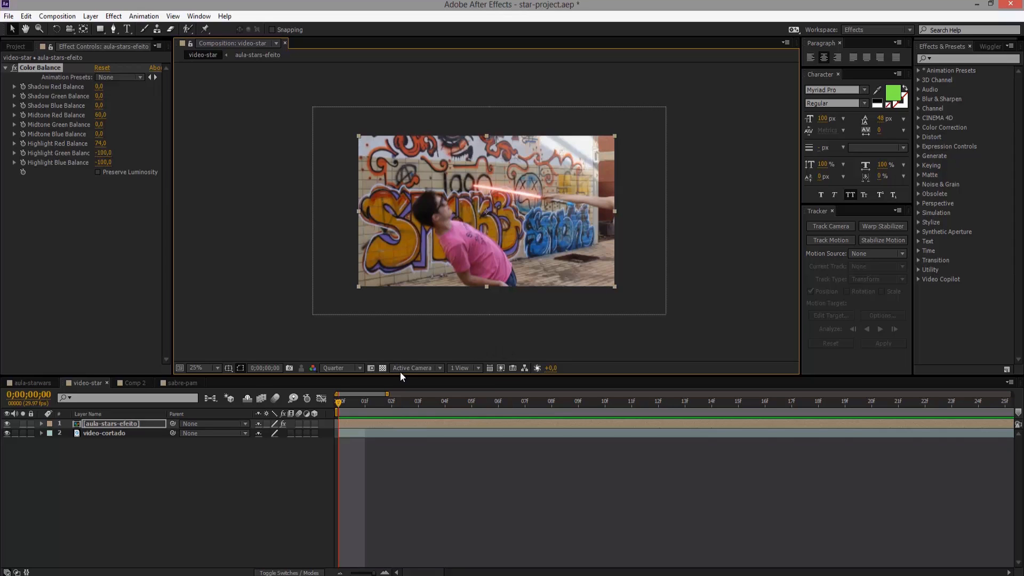
{"action": "key", "text": "space"}
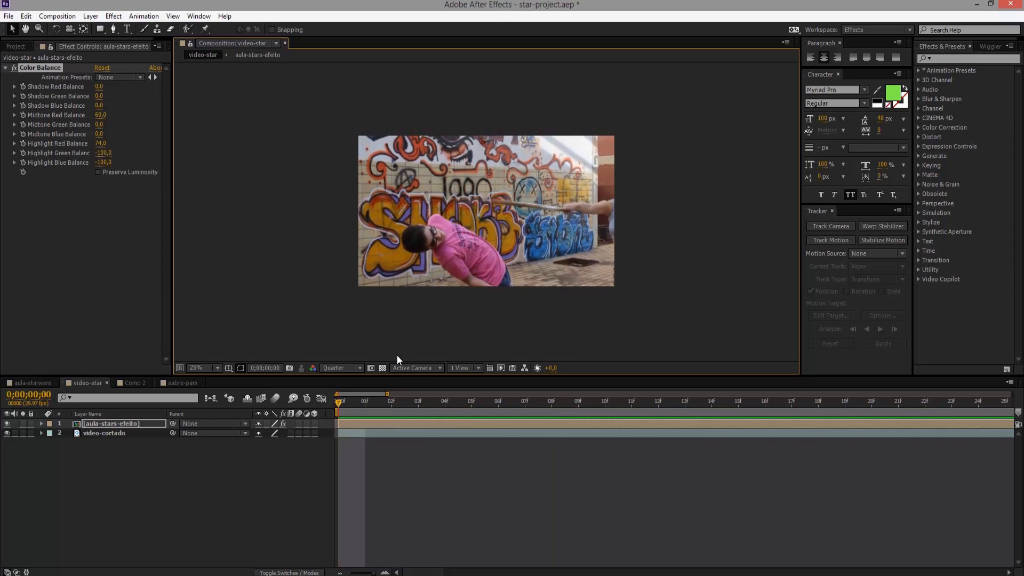
{"action": "key", "text": "space"}
{"action": "key", "text": "space"}
{"action": "key", "text": "space"}
{"action": "key", "text": "space"}
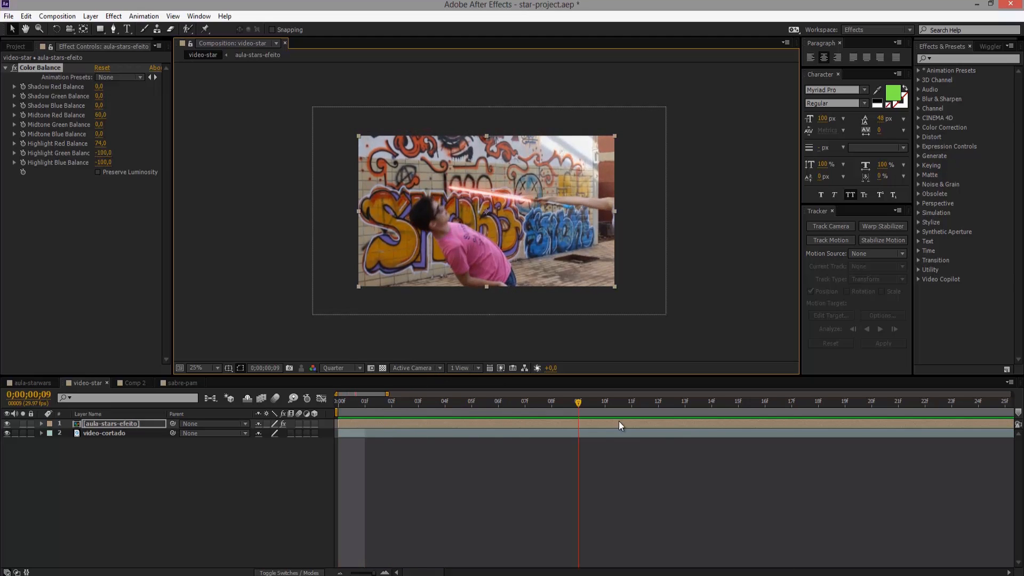
{"action": "key", "text": "space"}
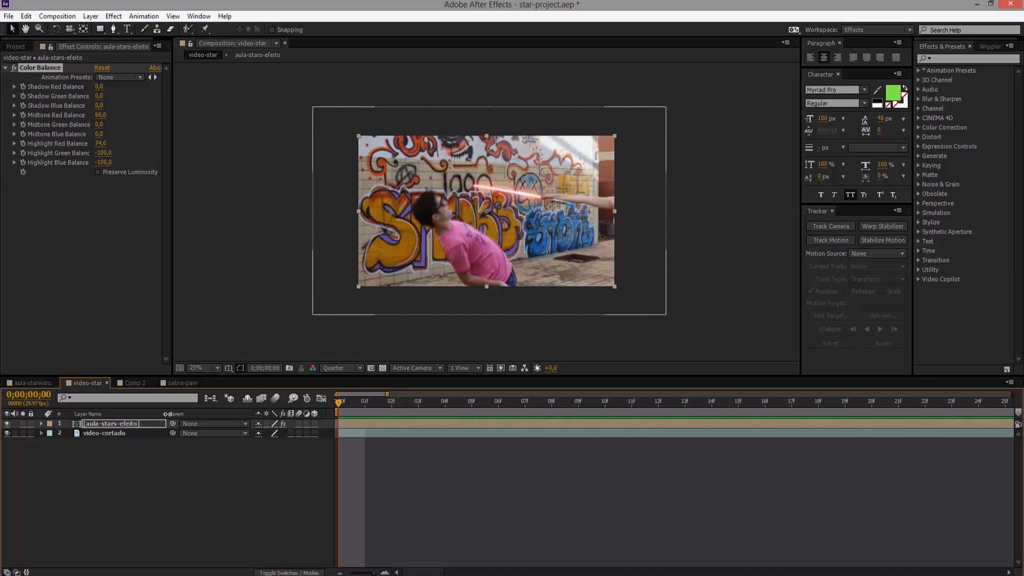
Enable motion blur for the video-star composition and the aula-stars-efeito layer, and preview the animation
{"action": "left_click", "coordinate": [276, 399]}
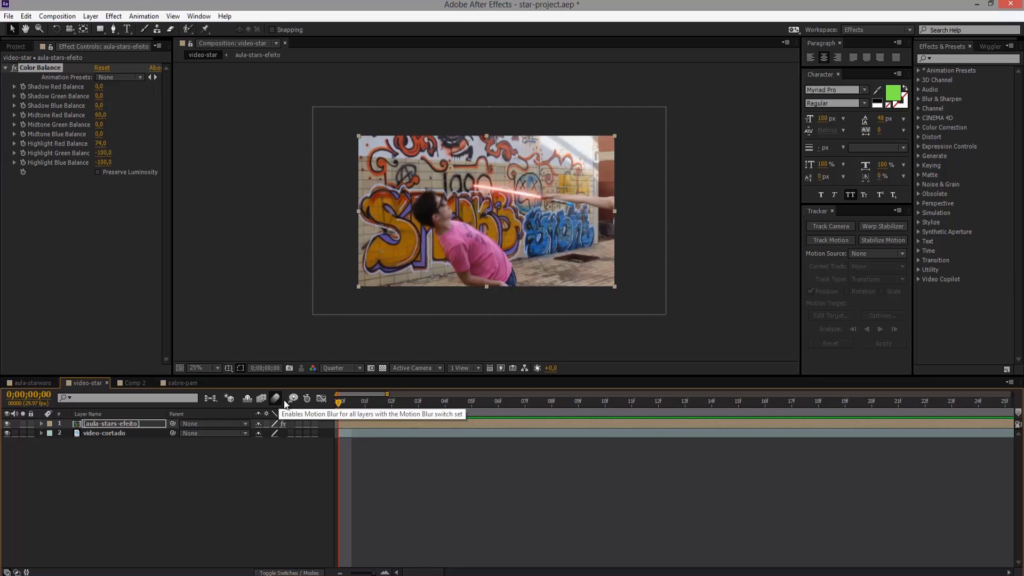
{"action": "left_click", "coordinate": [299, 424]}
{"action": "key", "text": "space"}
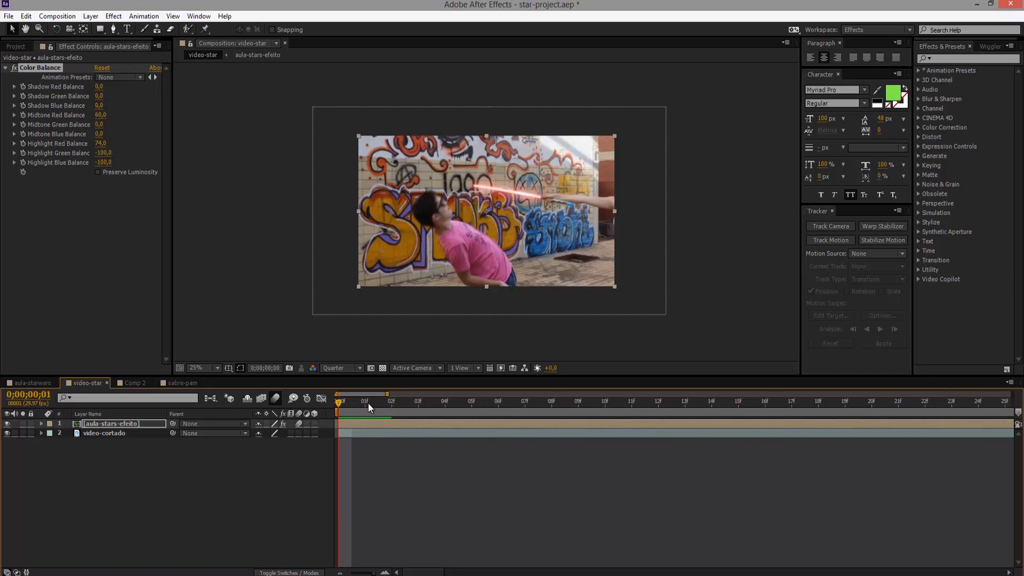
{"action": "left_click_drag", "start_coordinate": [443, 403], "coordinate": [320, 398]}
{"action": "key", "text": "KP_0"}
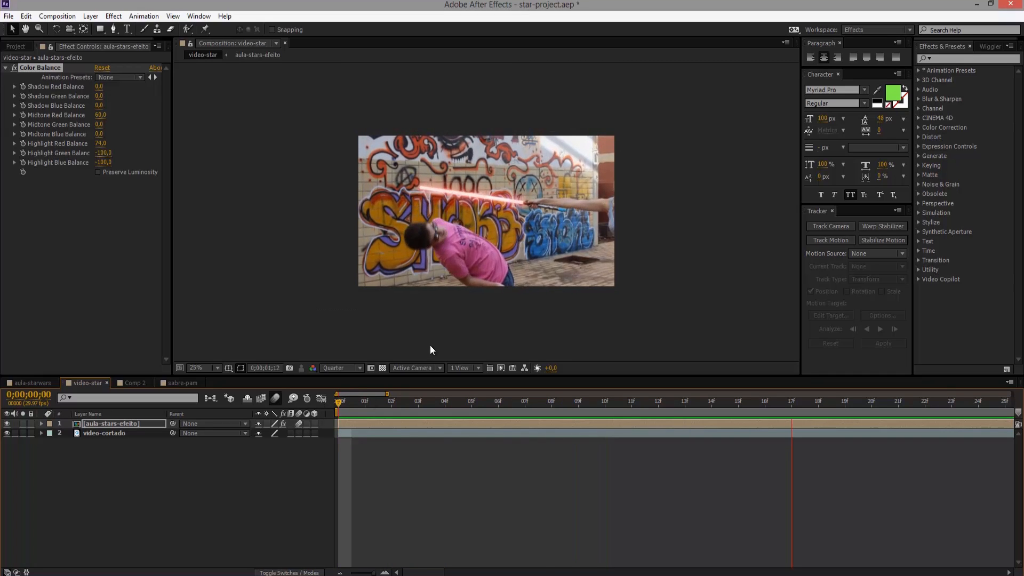
{"action": "key", "text": "space"}
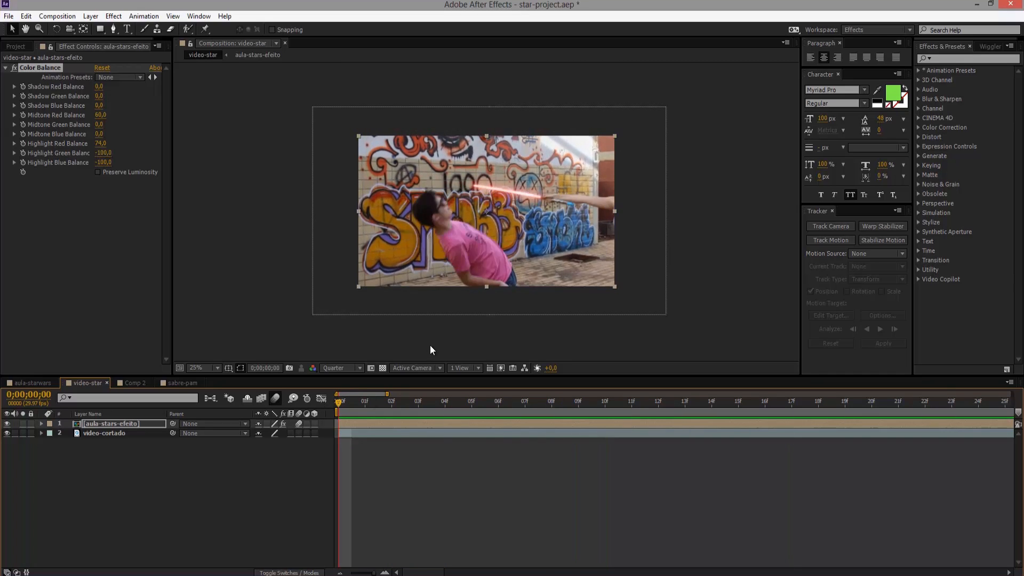
{"action": "key", "text": "space"}
{"action": "key", "text": "space"}
{"action": "key", "text": "space"}
{"action": "key", "text": "space"}
{"action": "left_click", "coordinate": [119, 16]}
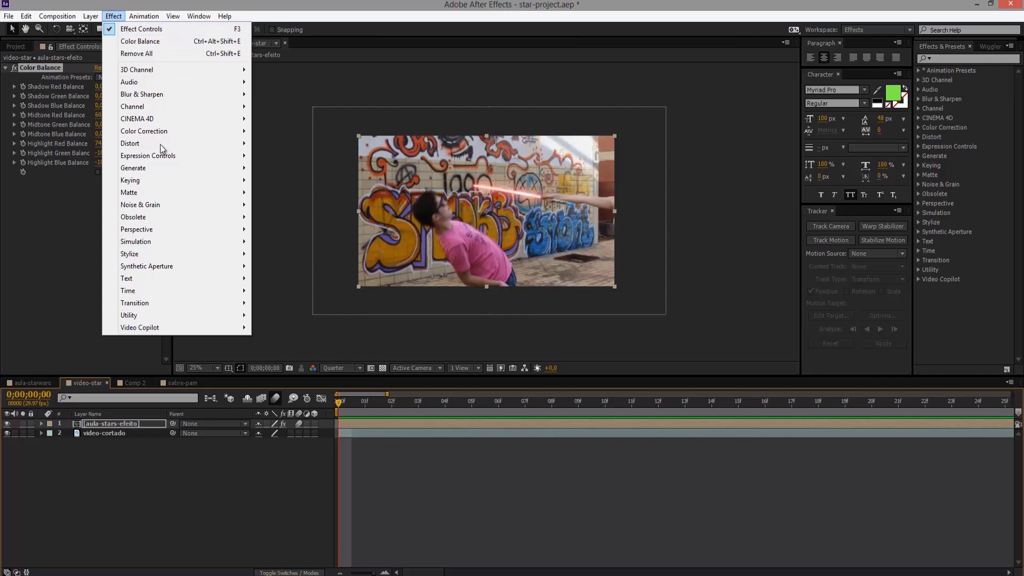
{"action": "mouse_move", "coordinate": [195, 160]}
{"action": "mouse_move", "coordinate": [25, 16]}
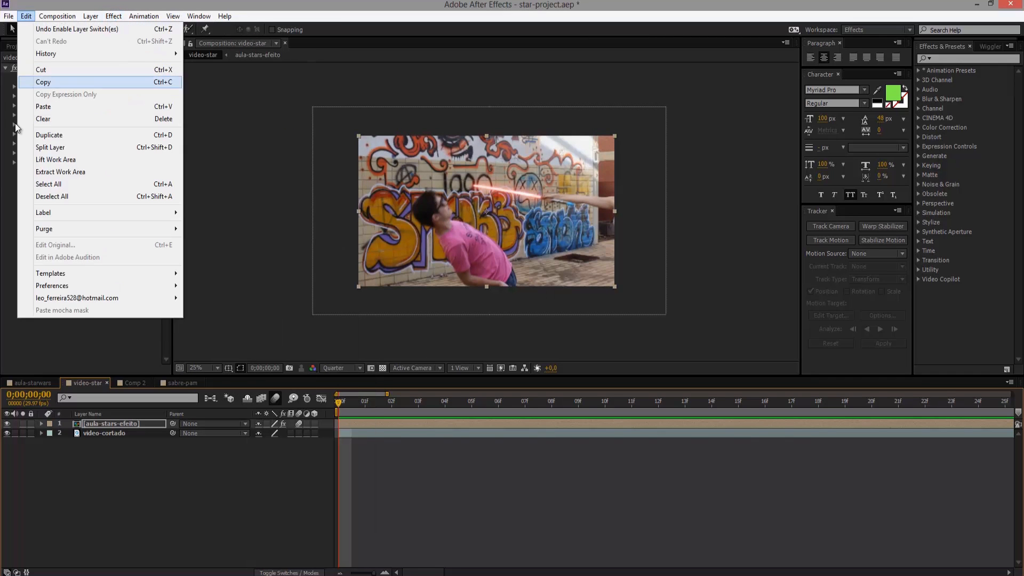
Apply the Fast Blur effect to the aula-stars-efeito layer
{"action": "left_click", "coordinate": [130, 326]}
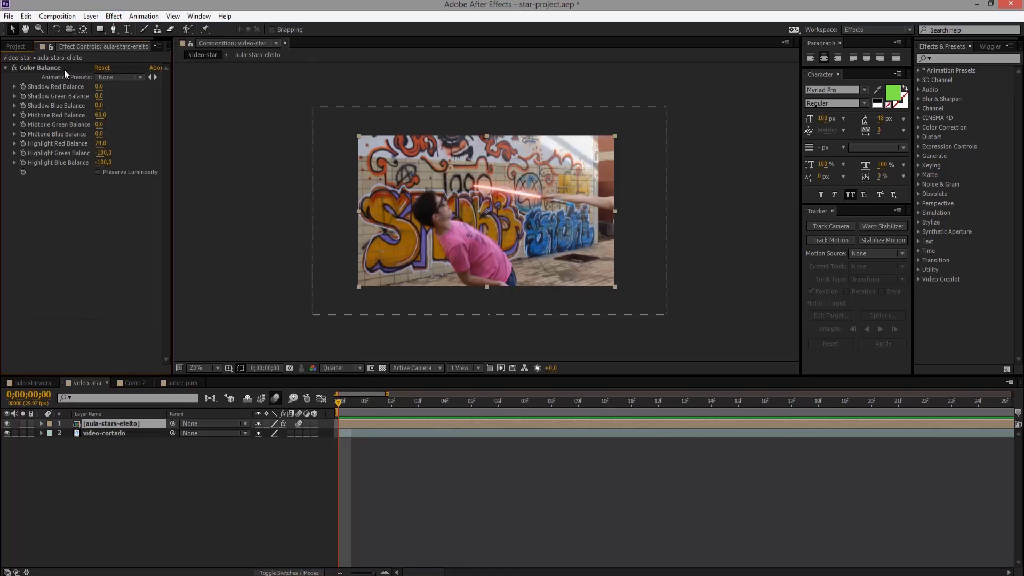
{"action": "left_click", "coordinate": [113, 16]}
{"action": "mouse_move", "coordinate": [213, 187]}
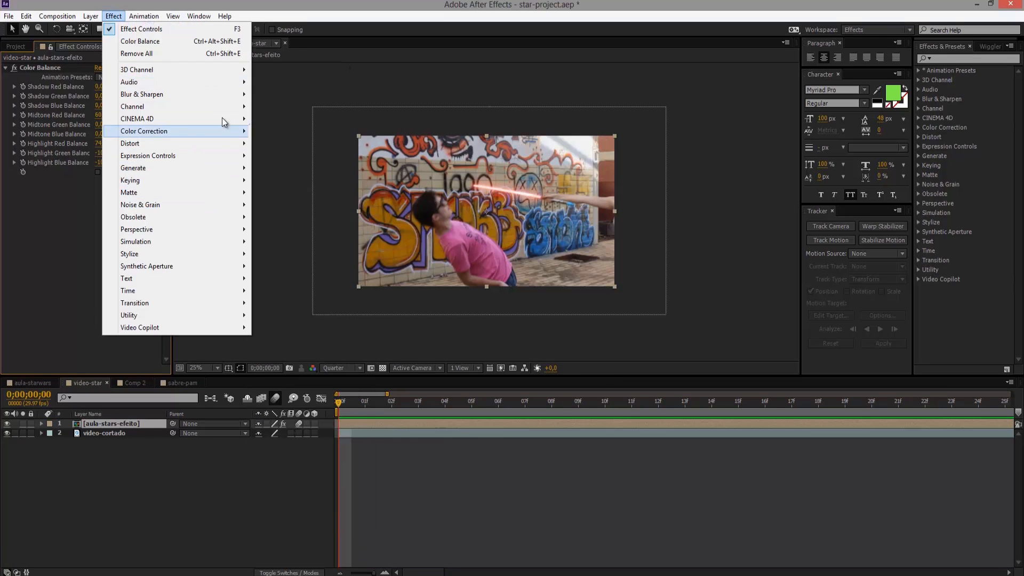
{"action": "mouse_move", "coordinate": [233, 96]}
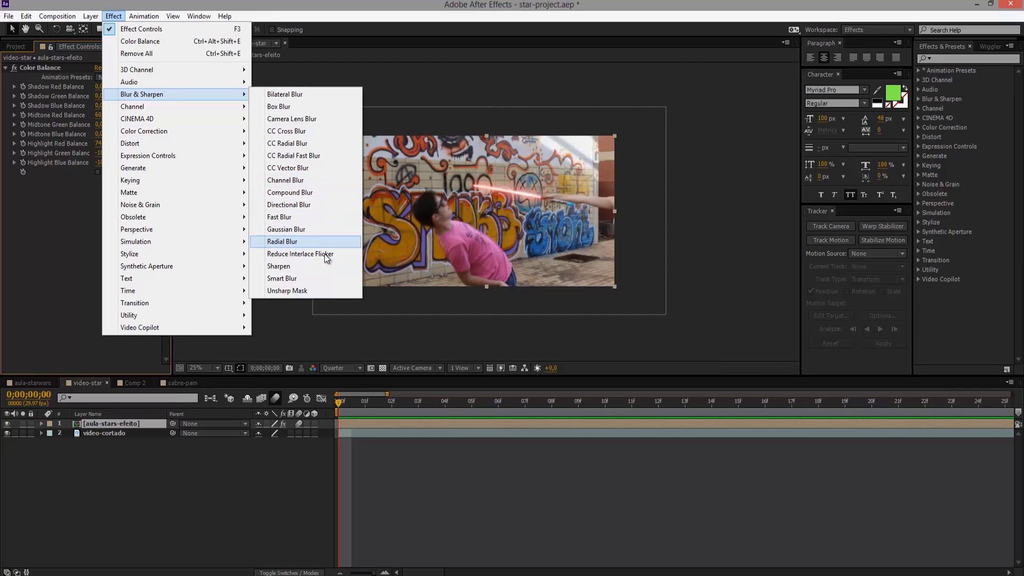
{"action": "left_click", "coordinate": [328, 217]}
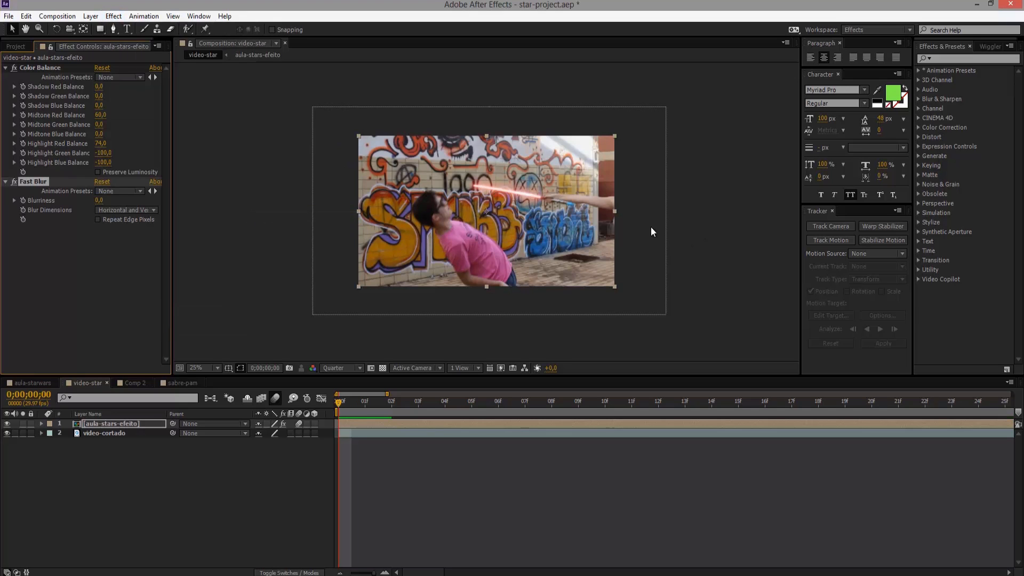
Set Fast Blur's Blurriness to 2 and enable Repeat Edge Pixels, checking the saber at Full preview resolution
{"action": "mouse_move", "coordinate": [99, 201]}
{"action": "left_mouse_down"}
{"action": "mouse_move", "coordinate": [133, 202]}
{"action": "mouse_move", "coordinate": [103, 202]}
{"action": "left_mouse_up"}
{"action": "scroll", "coordinate": [616, 252], "scroll_direction": "up", "scroll_amount": 2}
{"action": "left_click", "coordinate": [358, 366]}
{"action": "left_click", "coordinate": [353, 398]}
{"action": "left_click_drag", "start_coordinate": [98, 201], "coordinate": [93, 204]}
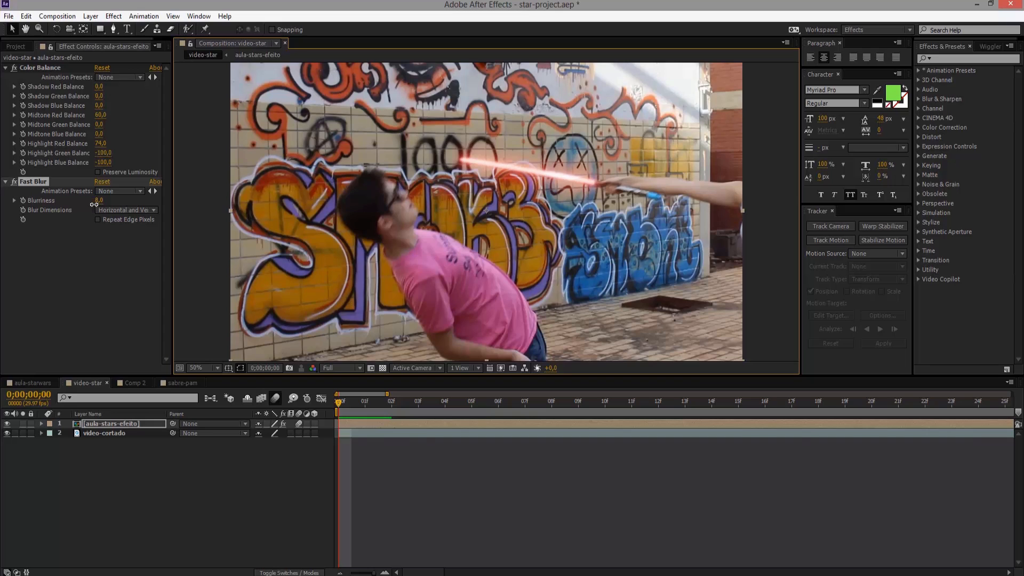
{"action": "left_click_drag", "start_coordinate": [102, 208], "coordinate": [103, 209]}
{"action": "type", "text": "1"}
{"action": "key", "text": "Return"}
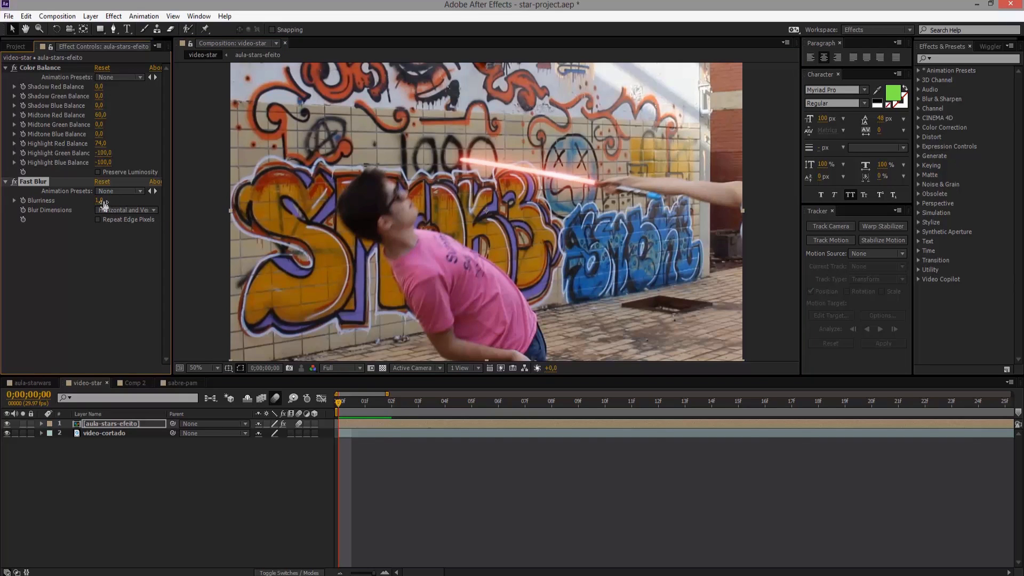
{"action": "key", "text": "ctrl+z"}
{"action": "left_click", "coordinate": [142, 223]}
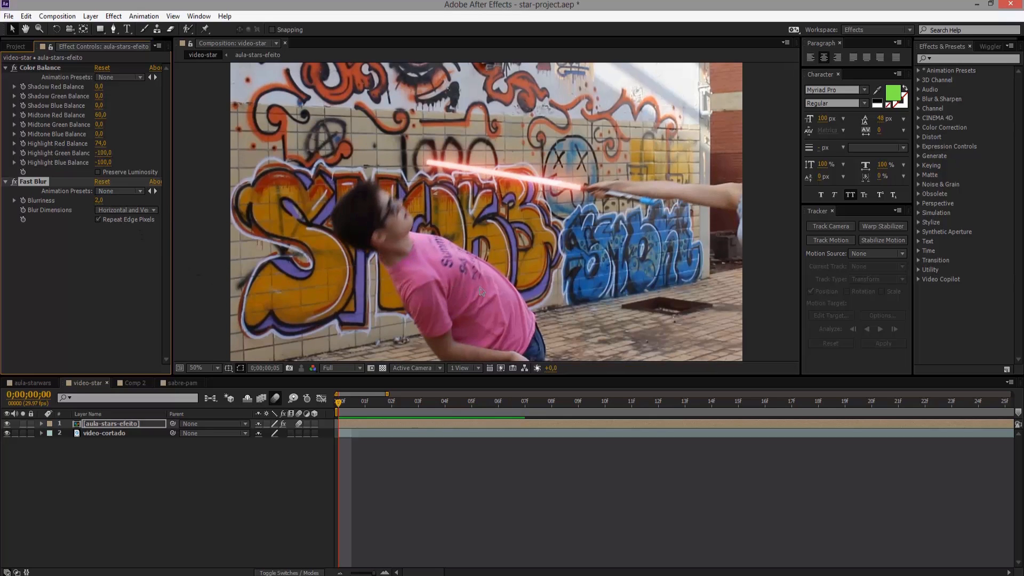
Preview the blurred saber over the footage and remove the Fast Blur effect from aula-stars-efeito
{"action": "key", "text": "comma"}
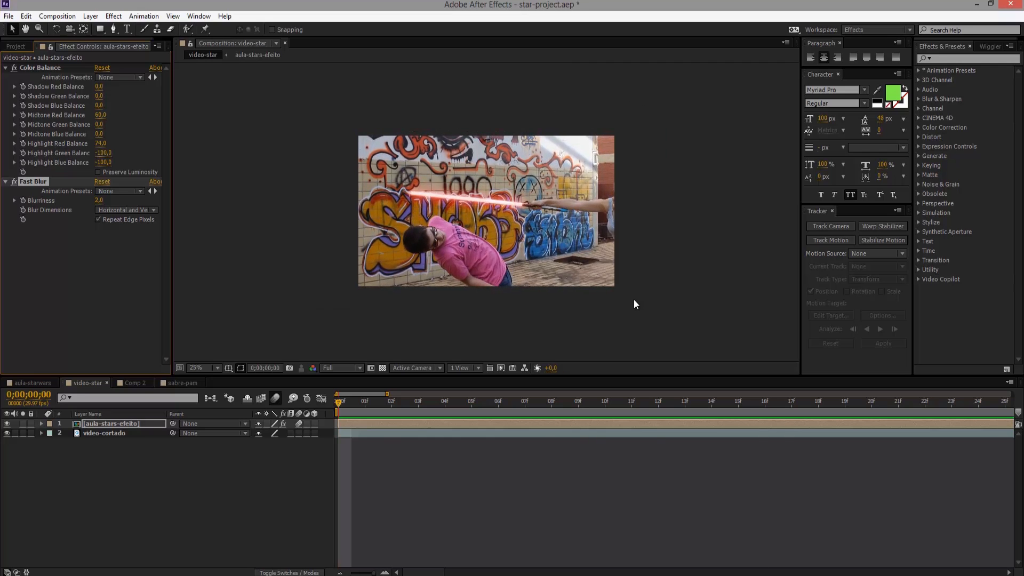
{"action": "key", "text": "space"}
{"action": "key", "text": "KP_0"}
{"action": "key", "text": "space"}
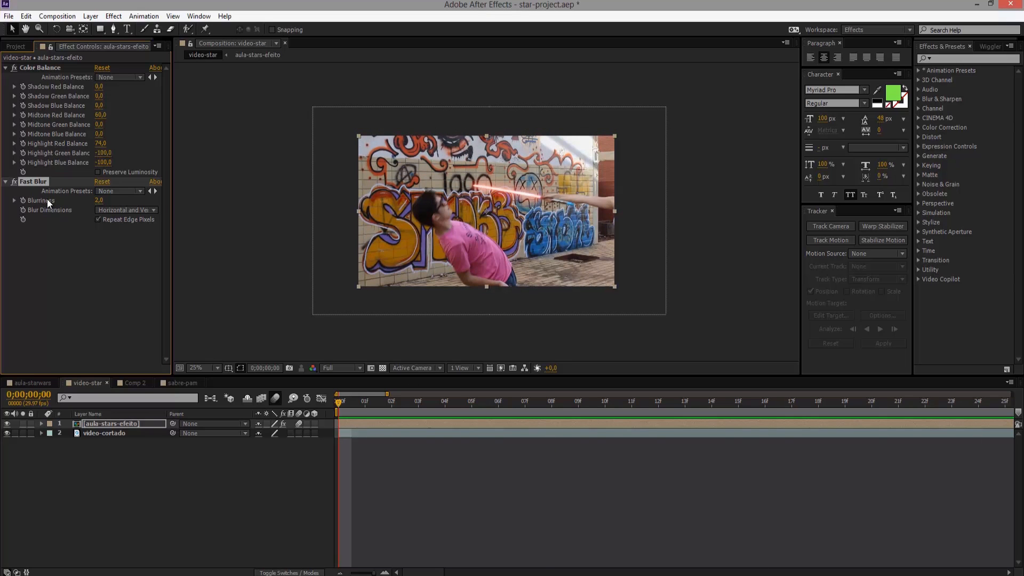
{"action": "key", "text": "Delete"}
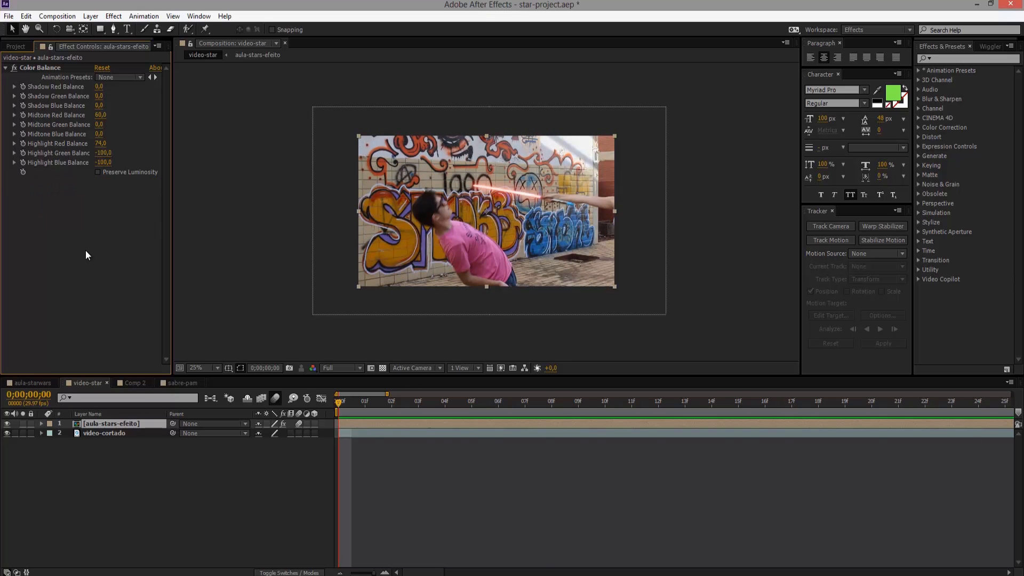
Set the composition preview resolution to Quarter and preview the video-star animation
{"action": "key", "text": "space"}
{"action": "key", "text": "space"}
{"action": "left_click", "coordinate": [342, 368]}
{"action": "left_click", "coordinate": [345, 434]}
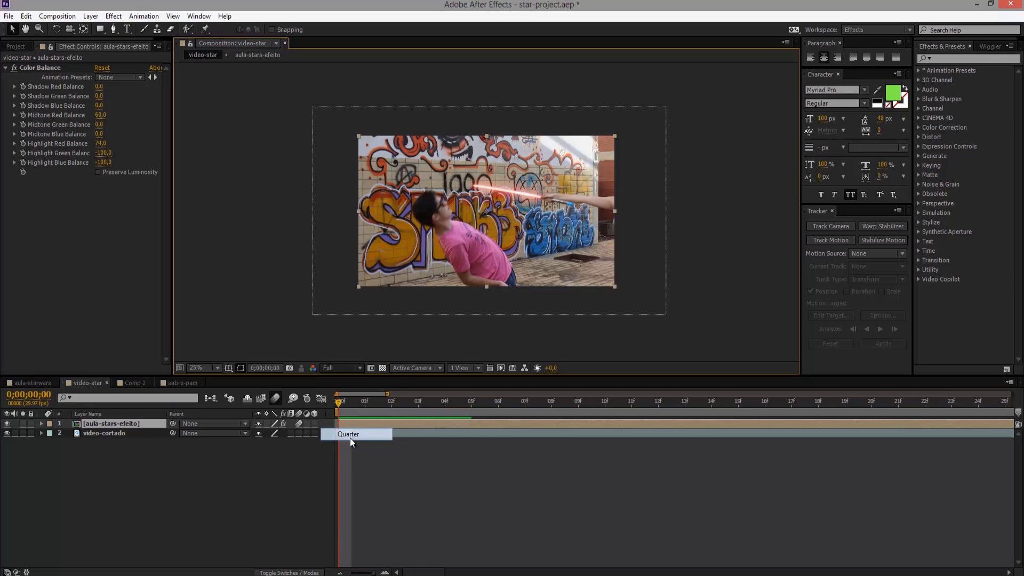
{"action": "key", "text": "space"}
{"action": "key", "text": "space"}
{"action": "left_click", "coordinate": [496, 264]}
{"action": "scroll", "coordinate": [778, 269], "scroll_direction": "up", "scroll_amount": 2}
{"action": "scroll", "coordinate": [743, 280], "scroll_direction": "down", "scroll_amount": 2}
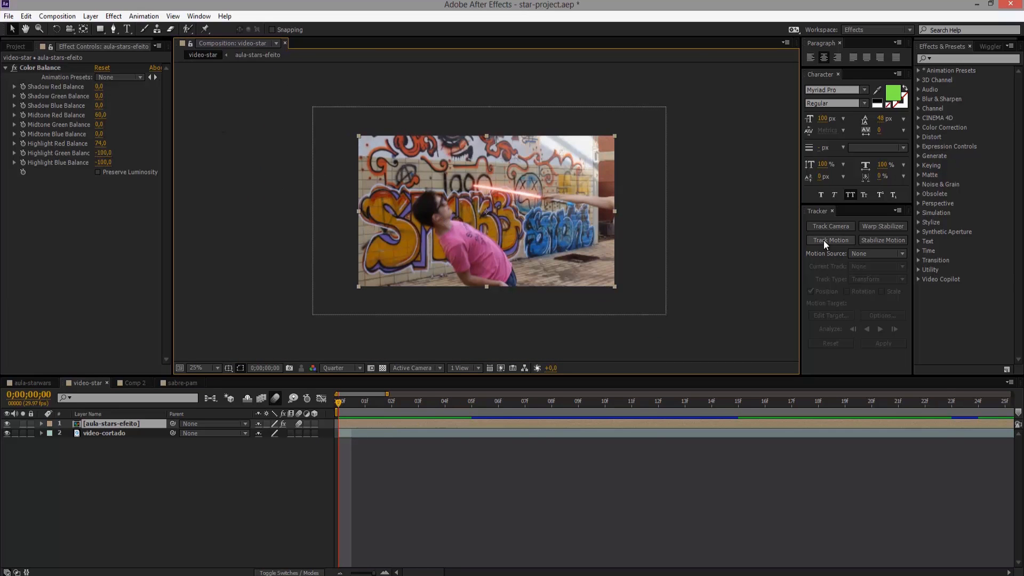
Apply the FMP_Enhance-Cool animation preset from Video-Effects to the video-cortado layer and check the graded frame up close
{"action": "left_click", "coordinate": [918, 69]}
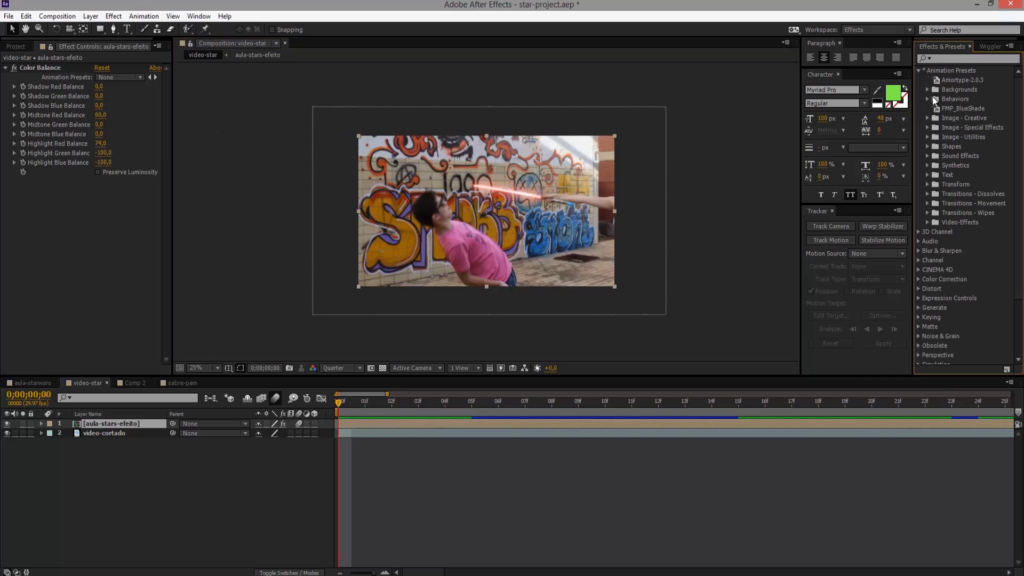
{"action": "left_click", "coordinate": [928, 221]}
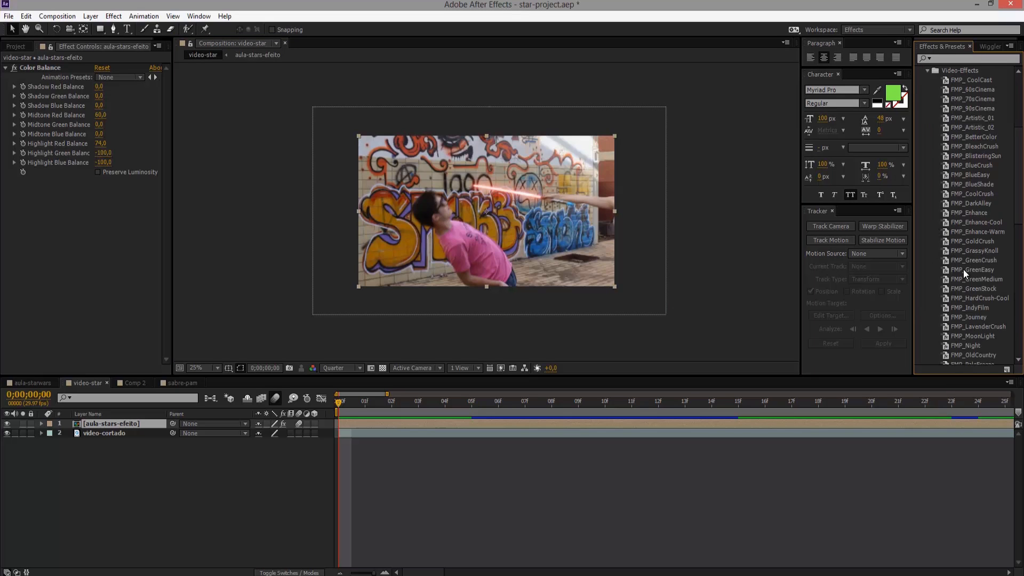
{"action": "left_click", "coordinate": [977, 223]}
{"action": "left_click_drag", "start_coordinate": [958, 226], "coordinate": [139, 432]}
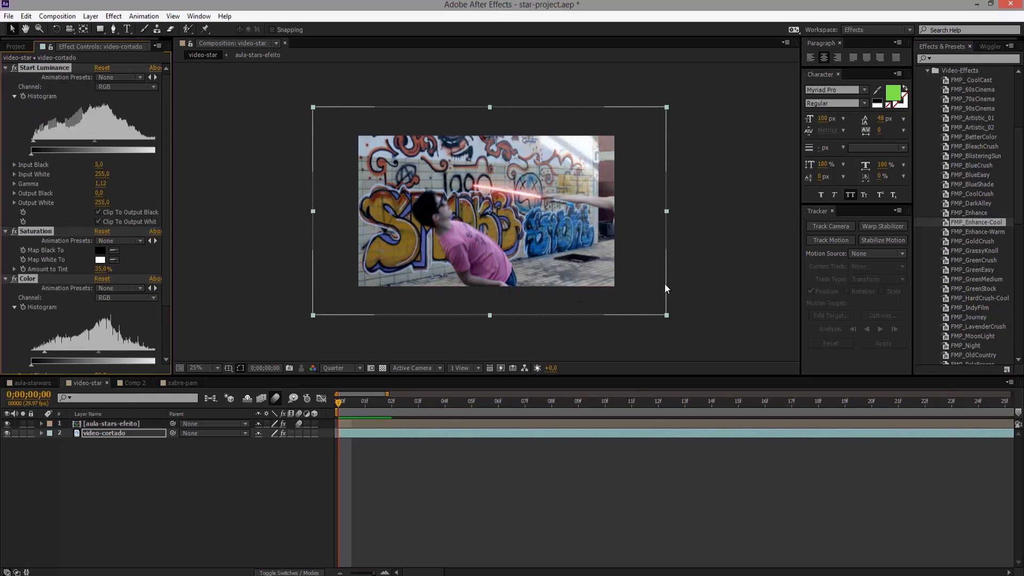
{"action": "key", "text": "period"}
{"action": "key", "text": "comma"}
{"action": "key", "text": "period"}
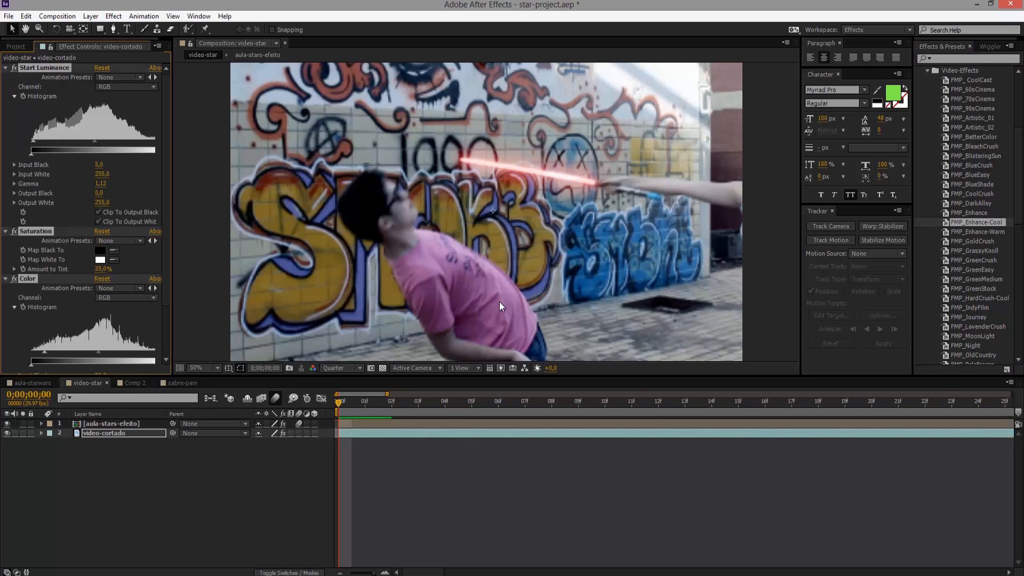
{"action": "key", "text": "comma"}
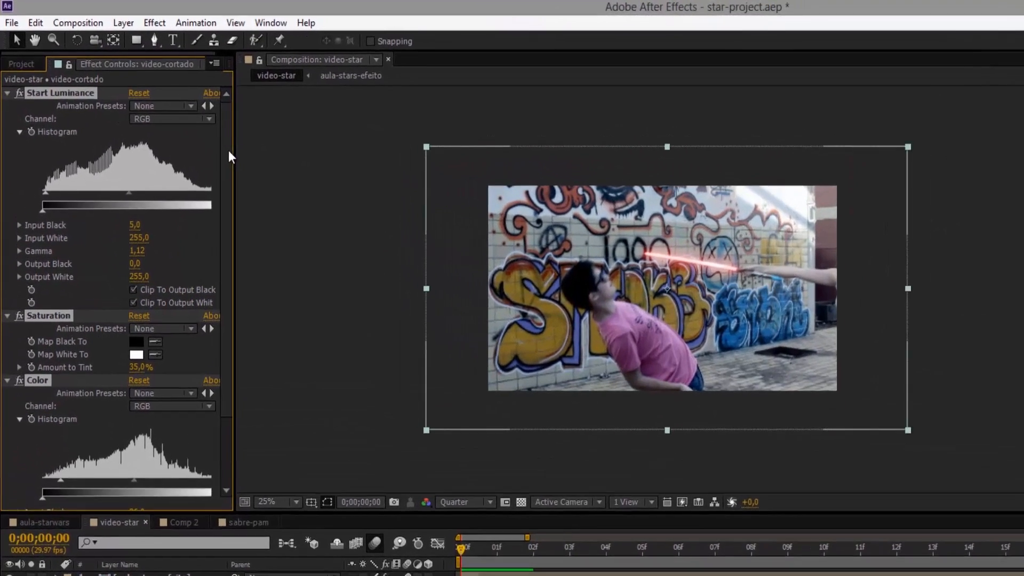
Examine the Start Luminance, Saturation and Color settings that the preset added to video-cortado
{"action": "left_click_drag", "start_coordinate": [166, 110], "coordinate": [182, 255]}
{"action": "left_click_drag", "start_coordinate": [257, 362], "coordinate": [285, 137]}
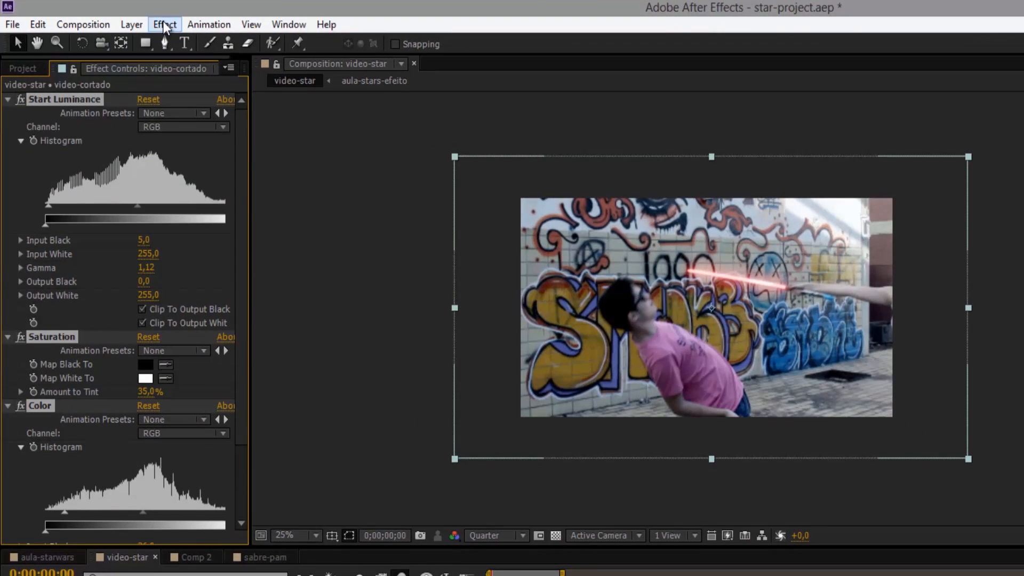
{"action": "left_click", "coordinate": [165, 24]}
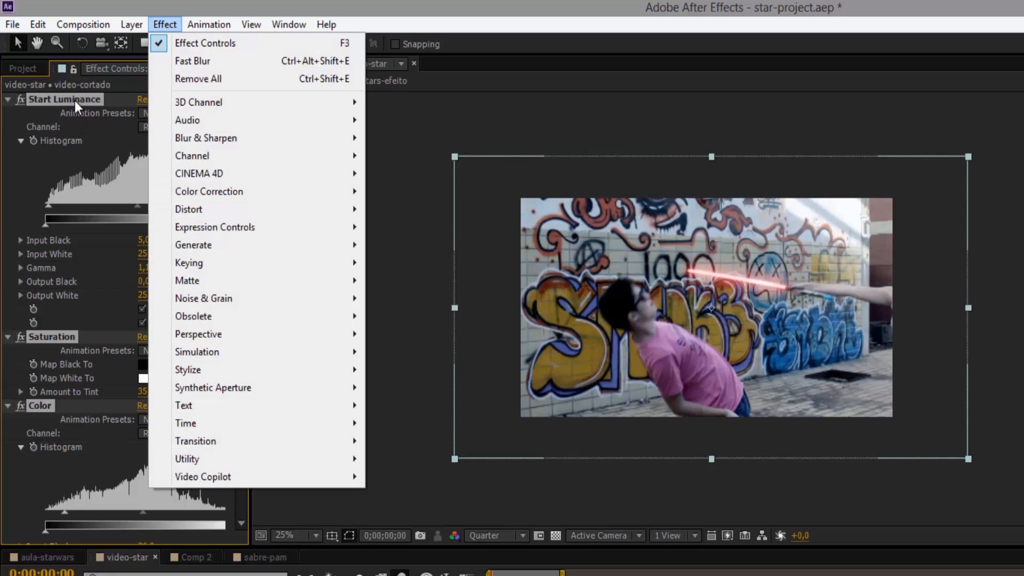
{"action": "left_click", "coordinate": [75, 101]}
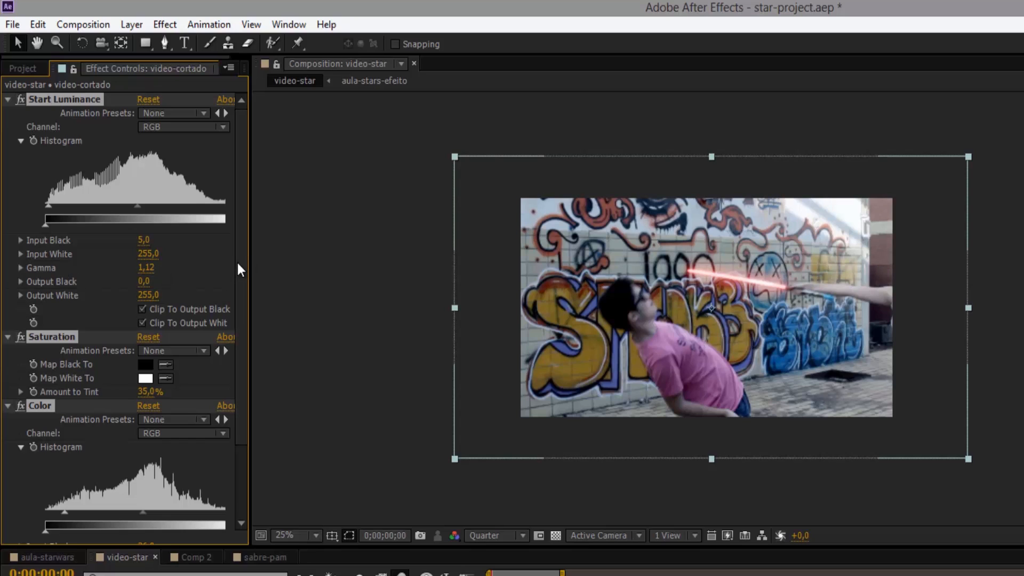
{"action": "scroll", "coordinate": [243, 283], "scroll_direction": "down", "scroll_amount": 3}
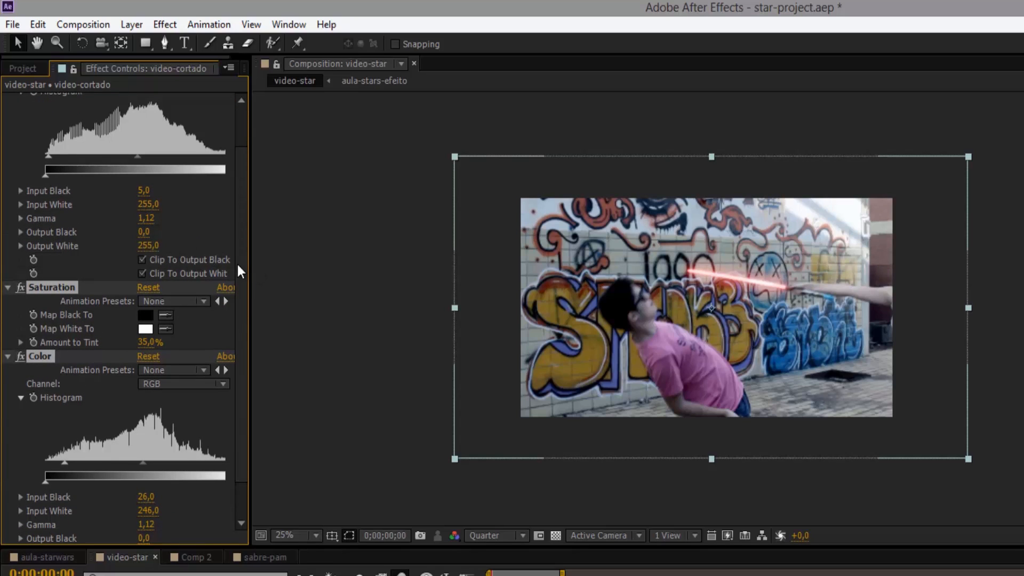
{"action": "scroll", "coordinate": [242, 301], "scroll_direction": "down", "scroll_amount": 3}
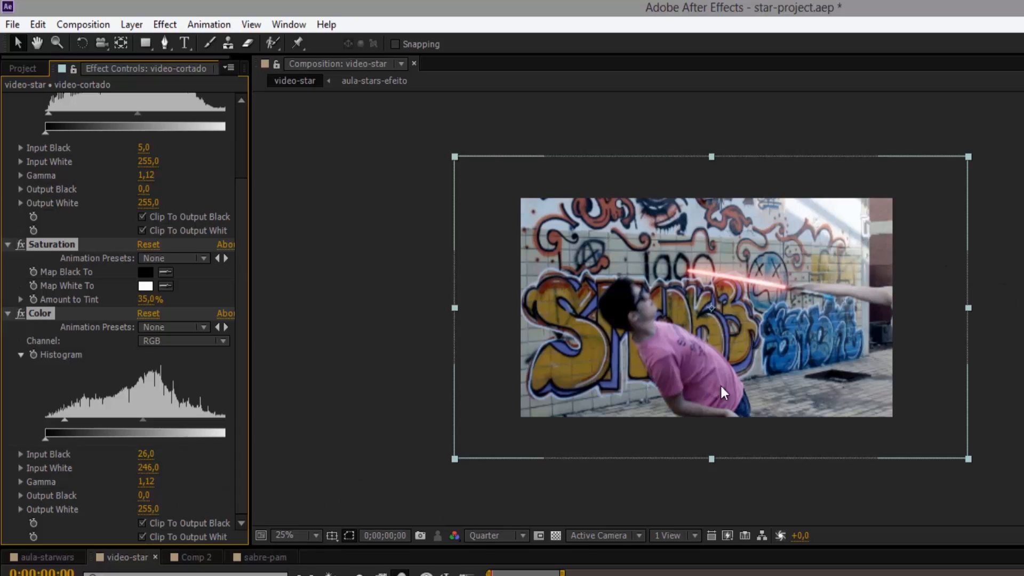
Preview the color-graded video-star animation from the beginning and inspect the saber and footage up close
{"action": "key", "text": "space"}
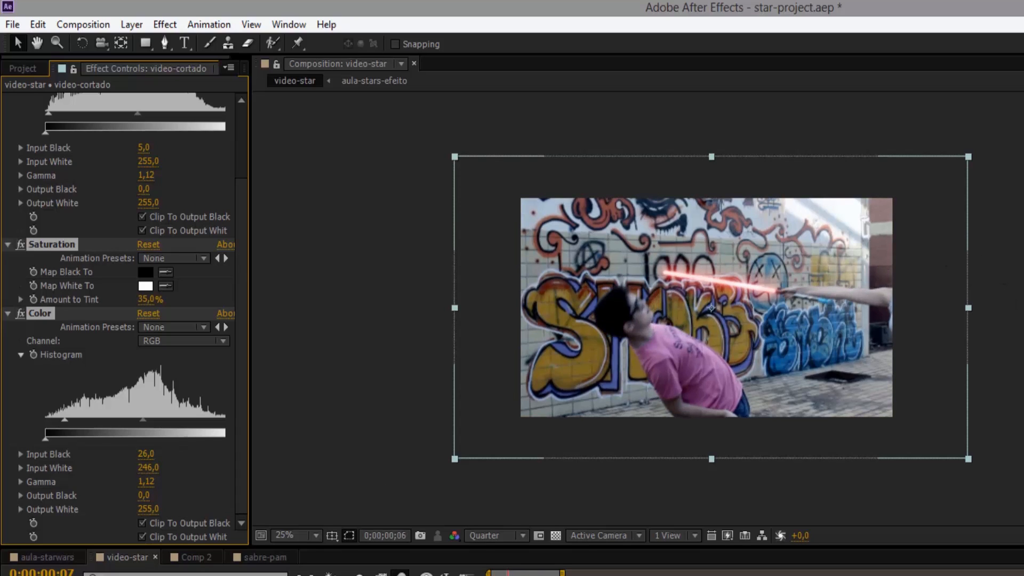
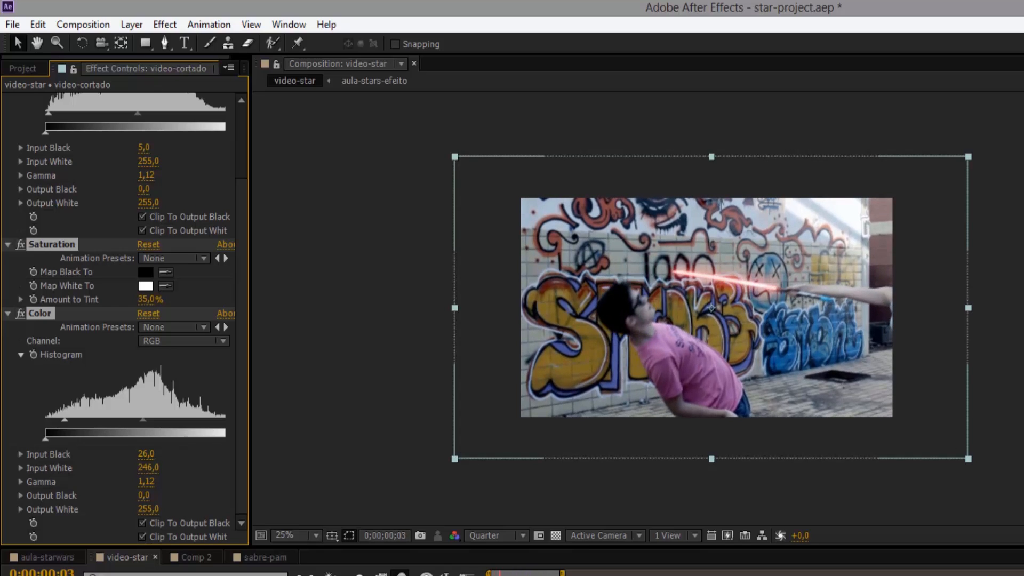
{"action": "left_click_drag", "start_coordinate": [518, 574], "coordinate": [470, 571]}
{"action": "scroll", "coordinate": [695, 340], "scroll_direction": "up", "scroll_amount": 2}
{"action": "scroll", "coordinate": [667, 392], "scroll_direction": "up", "scroll_amount": 2}
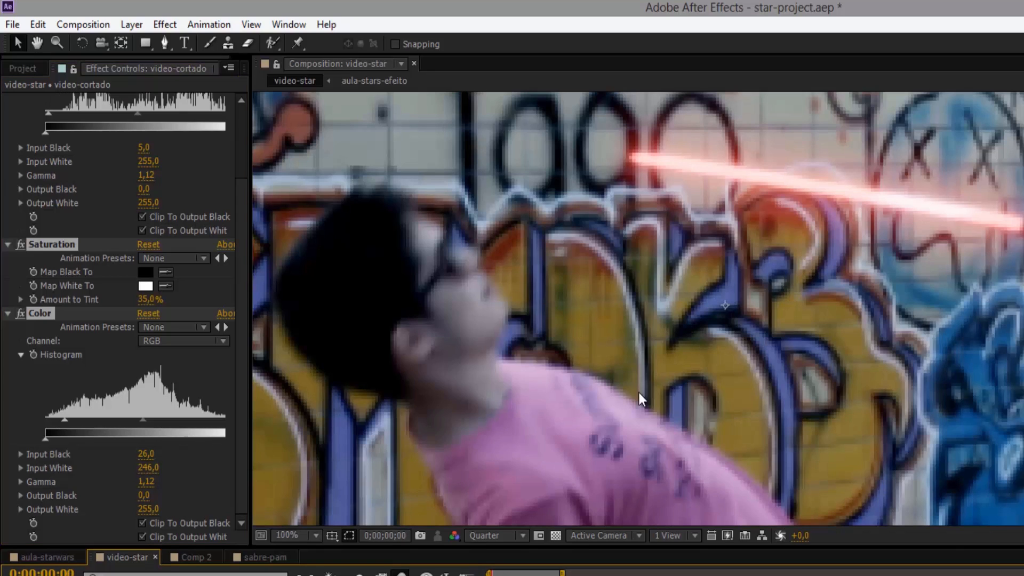
{"action": "key", "text": "space"}
{"action": "left_click", "coordinate": [493, 535]}
{"action": "left_click", "coordinate": [482, 564]}
{"action": "left_click", "coordinate": [500, 537]}
{"action": "left_click", "coordinate": [501, 575]}
{"action": "scroll", "coordinate": [563, 444], "scroll_direction": "down", "scroll_amount": 1}
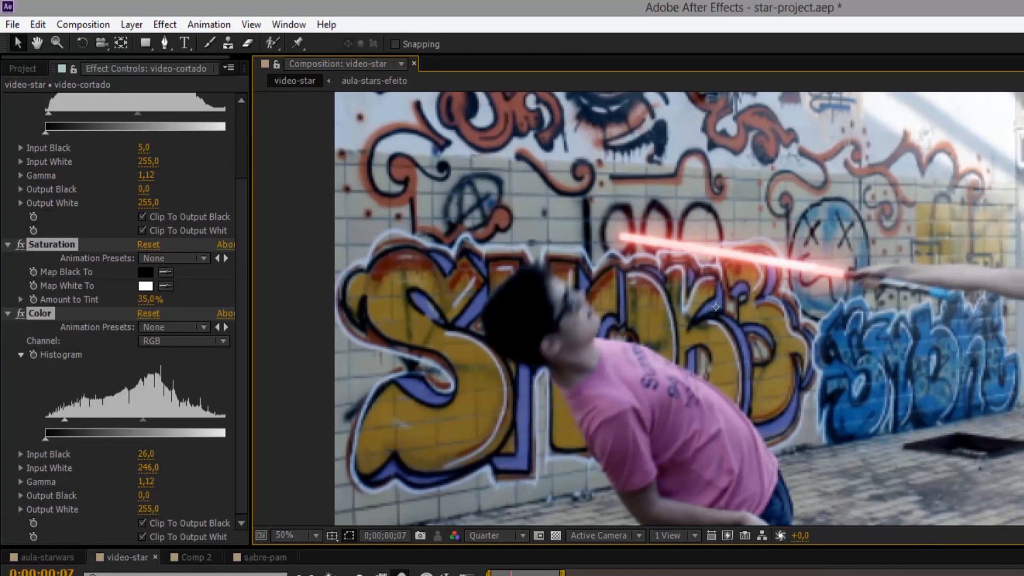
Create a 1920 x 1080 px red solid (FF0000) above the aula-stars-efeito layer in video-star
{"action": "left_click", "coordinate": [315, 575]}
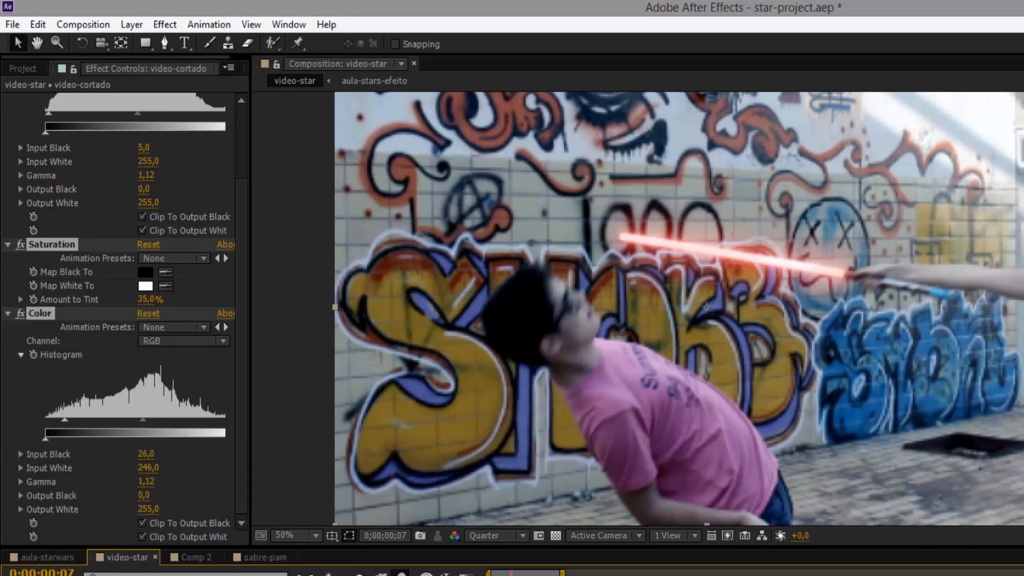
{"action": "left_click", "coordinate": [299, 575]}
{"action": "left_click", "coordinate": [133, 24]}
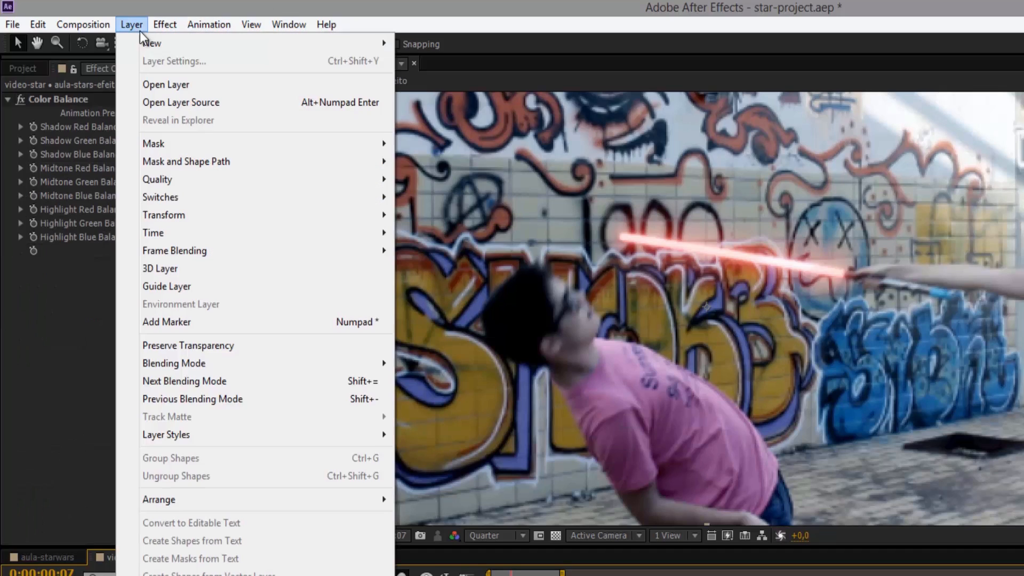
{"action": "mouse_move", "coordinate": [250, 49]}
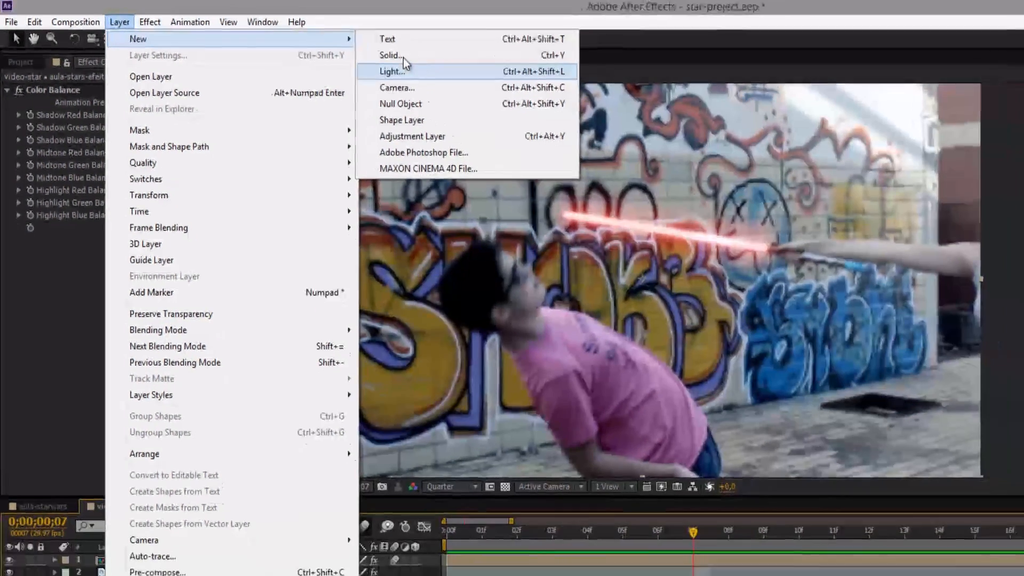
{"action": "left_click", "coordinate": [440, 62]}
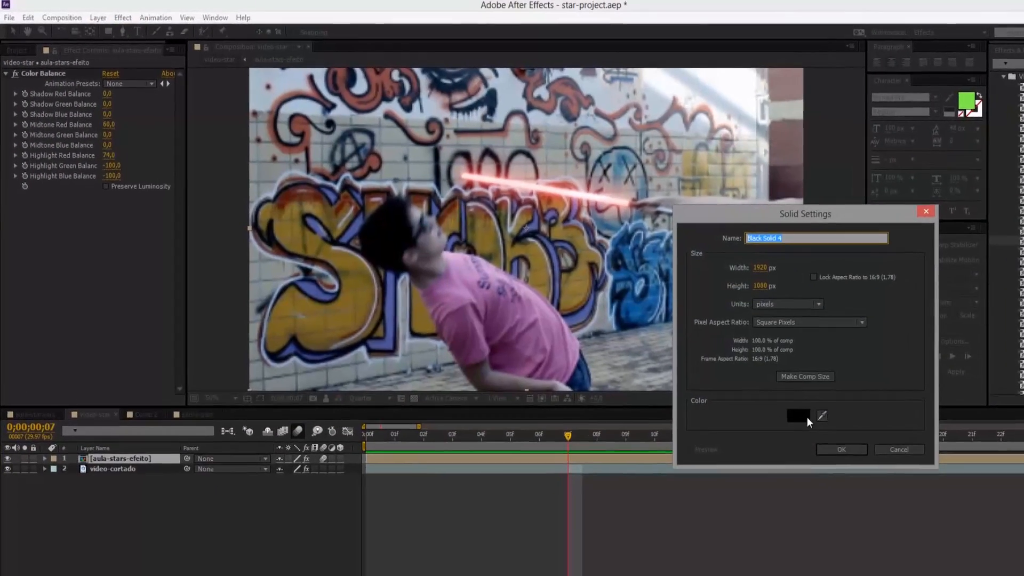
{"action": "left_click", "coordinate": [803, 416]}
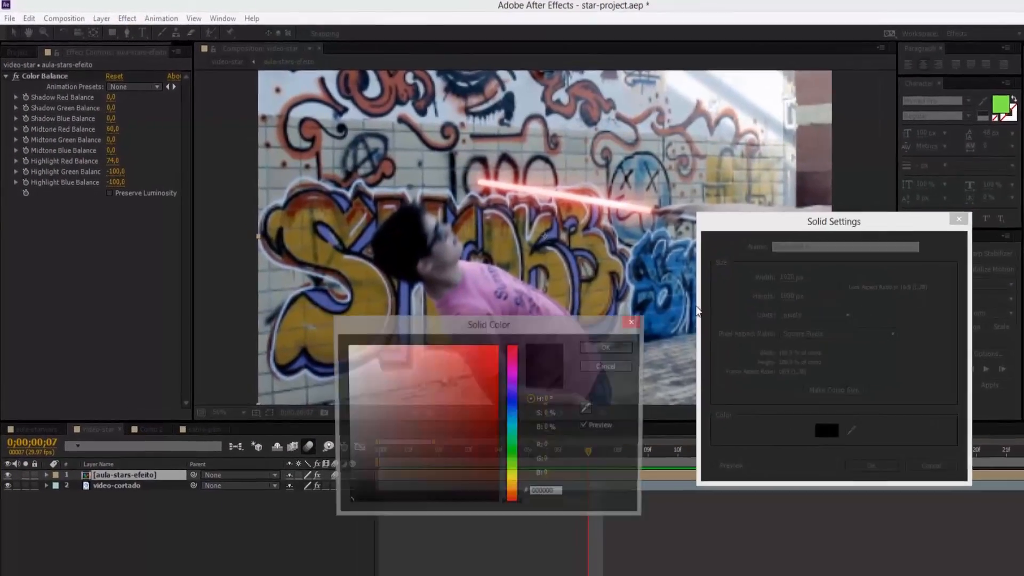
{"action": "left_click_drag", "start_coordinate": [484, 390], "coordinate": [489, 358]}
{"action": "left_click", "coordinate": [604, 348]}
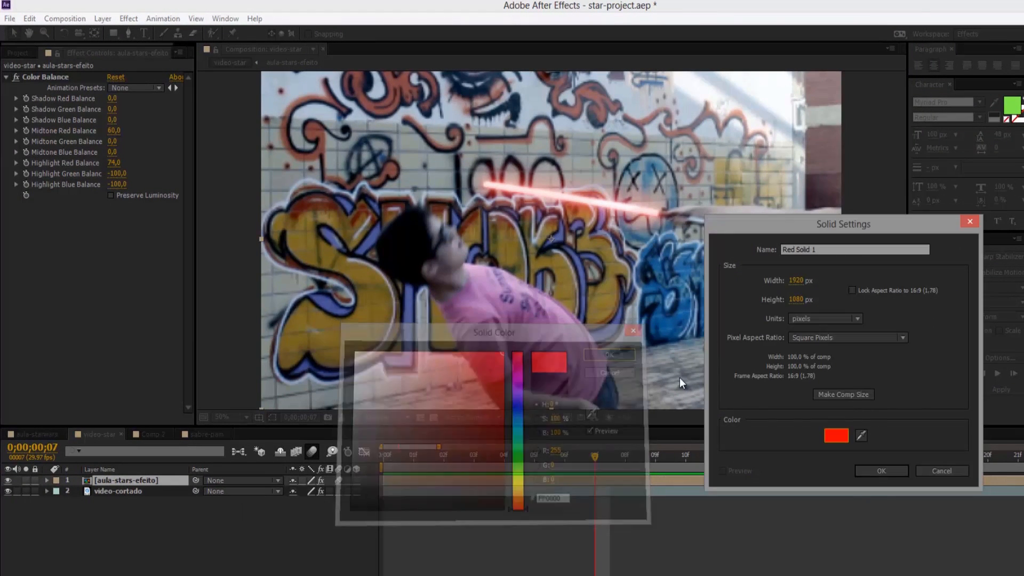
{"action": "left_click", "coordinate": [881, 471]}
Set the red solid layer's opacity to 10%
{"action": "scroll", "coordinate": [561, 260], "scroll_direction": "down", "scroll_amount": 2}
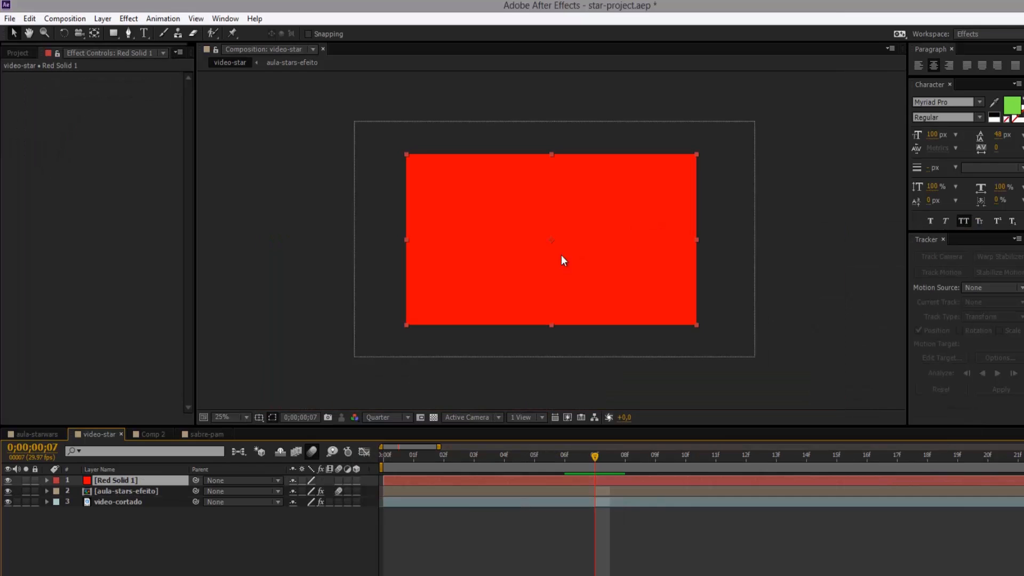
{"action": "left_click", "coordinate": [47, 481]}
{"action": "left_click", "coordinate": [56, 491]}
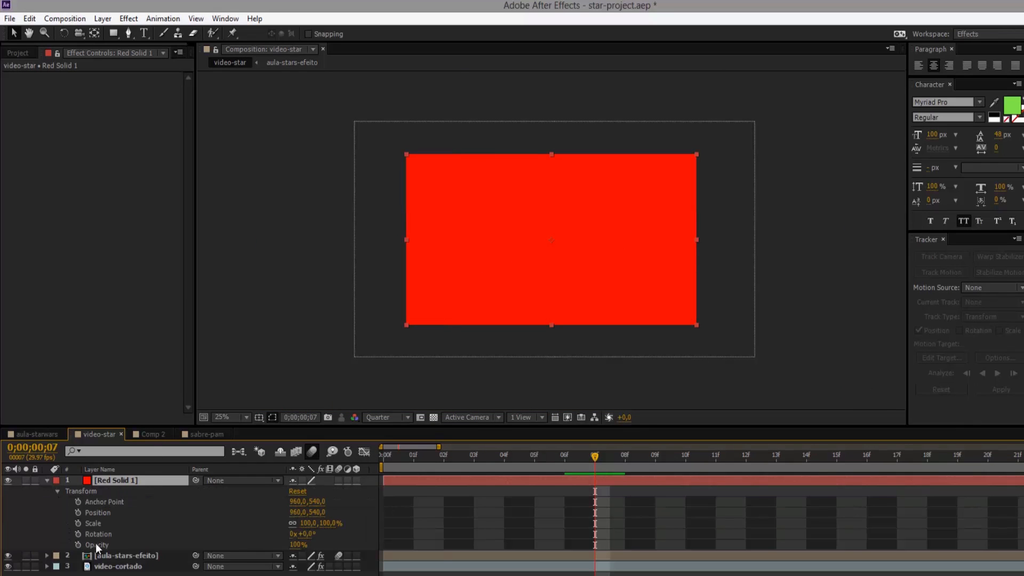
{"action": "left_click", "coordinate": [297, 545]}
{"action": "type", "text": "10"}
{"action": "key", "text": "Return"}
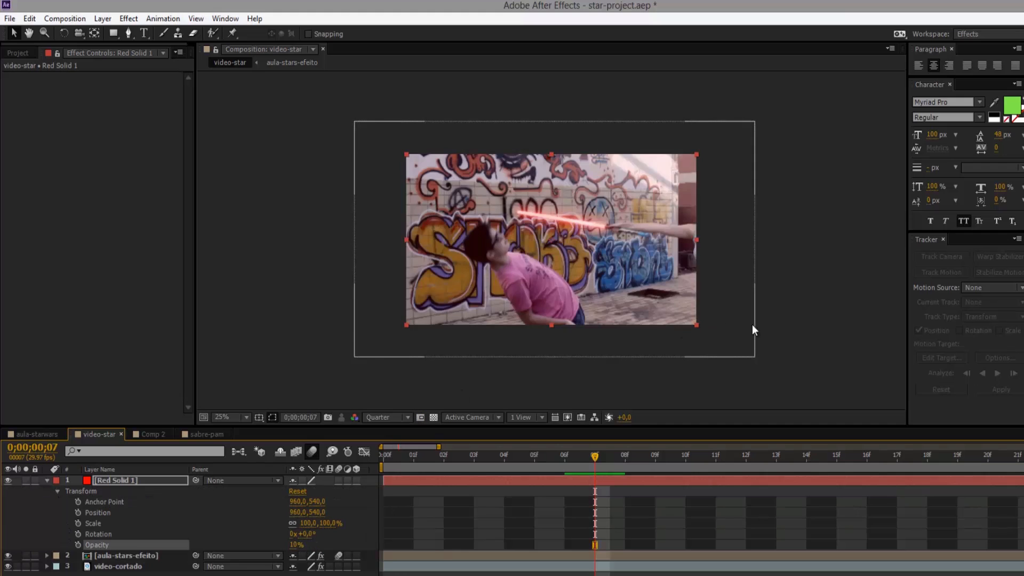
Start a Pen tool mask on Red Solid 1, tracing from the man's hairline along the face and neck down the shirt's upper edge
{"action": "scroll", "coordinate": [747, 326], "scroll_direction": "up", "scroll_amount": 3}
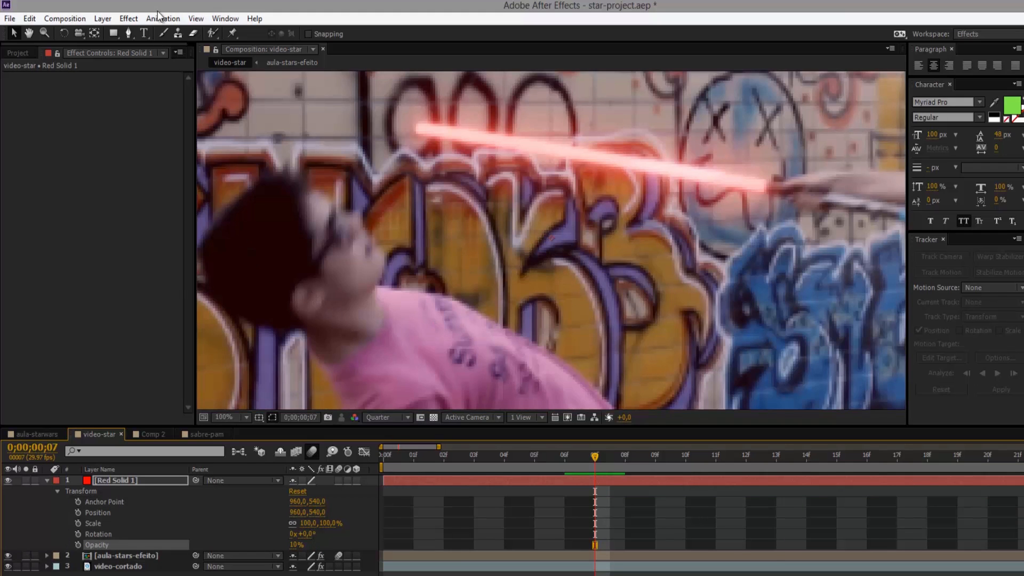
{"action": "left_click", "coordinate": [128, 32]}
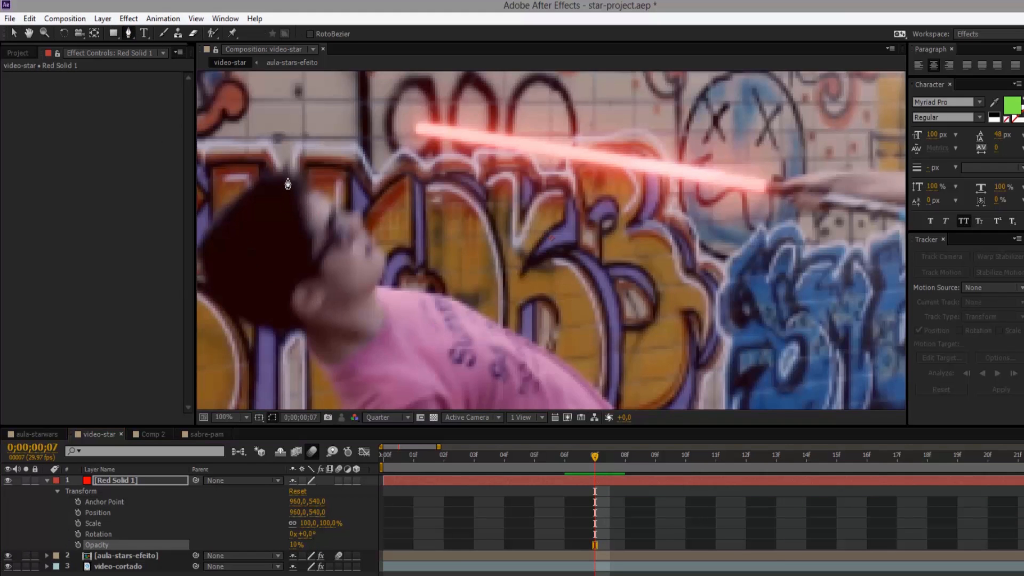
{"action": "left_click", "coordinate": [290, 174]}
{"action": "left_click", "coordinate": [292, 192]}
{"action": "left_click", "coordinate": [317, 217]}
{"action": "left_click", "coordinate": [329, 224]}
{"action": "left_click", "coordinate": [336, 227]}
{"action": "left_click", "coordinate": [343, 229]}
{"action": "left_click", "coordinate": [350, 235]}
{"action": "left_click", "coordinate": [363, 256]}
{"action": "left_click", "coordinate": [370, 278]}
{"action": "left_click", "coordinate": [377, 294]}
{"action": "left_click", "coordinate": [396, 300]}
{"action": "left_click", "coordinate": [468, 310]}
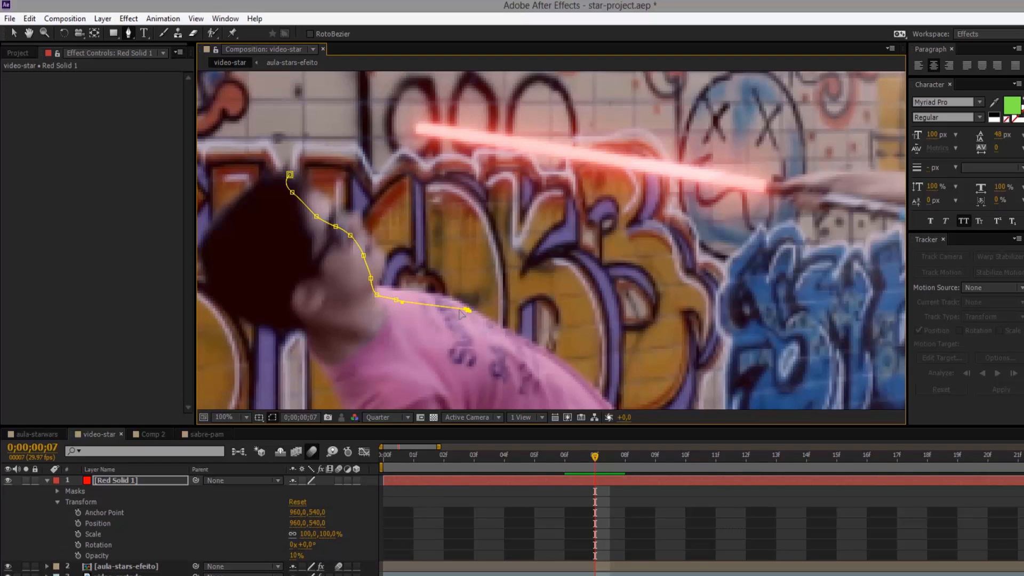
{"action": "left_click", "coordinate": [501, 337]}
{"action": "left_click_drag", "start_coordinate": [539, 353], "coordinate": [551, 359]}
{"action": "left_click", "coordinate": [568, 365]}
Trace the mask's outer edge back along the shirt, neck and face, and close it at the hairline as a thin strip
{"action": "left_click", "coordinate": [483, 310]}
{"action": "key", "text": "ctrl+z"}
{"action": "left_click", "coordinate": [561, 354]}
{"action": "key", "text": "ctrl+z"}
{"action": "left_click", "coordinate": [552, 350]}
{"action": "left_click", "coordinate": [522, 336]}
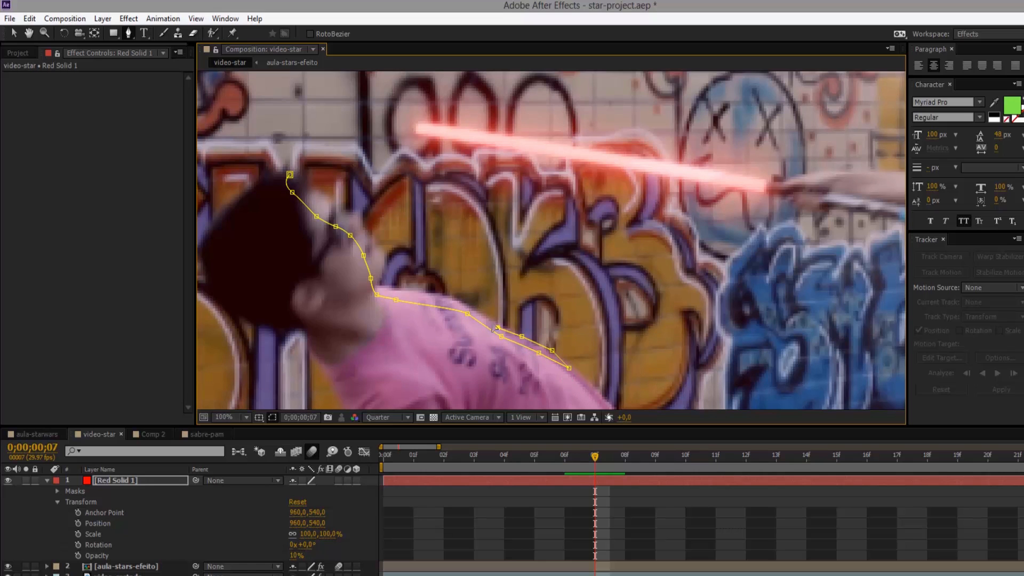
{"action": "left_click", "coordinate": [498, 327]}
{"action": "left_click", "coordinate": [483, 314]}
{"action": "left_click", "coordinate": [467, 306]}
{"action": "left_click_drag", "start_coordinate": [452, 300], "coordinate": [334, 201]}
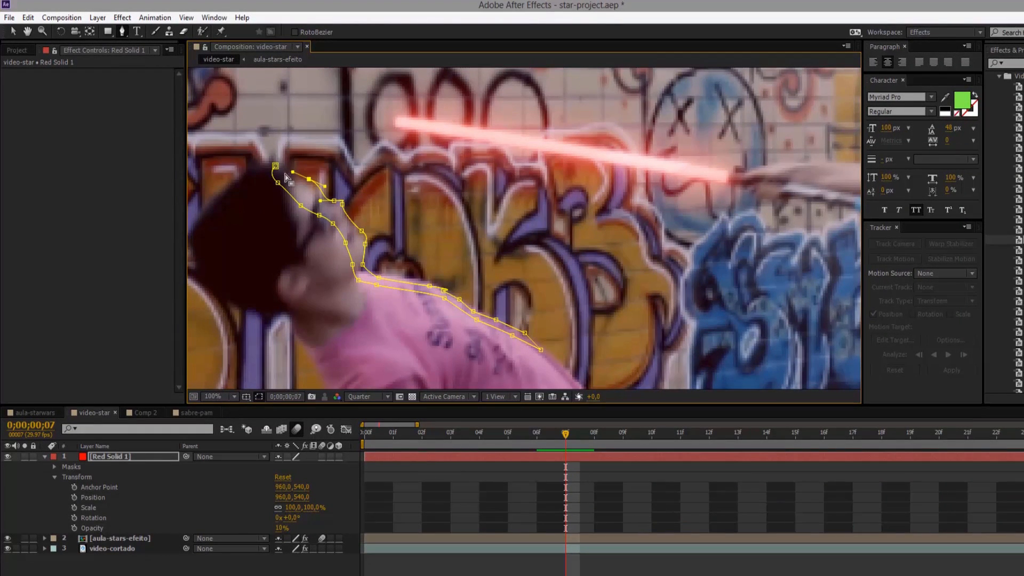
{"action": "left_click_drag", "start_coordinate": [291, 170], "coordinate": [269, 171]}
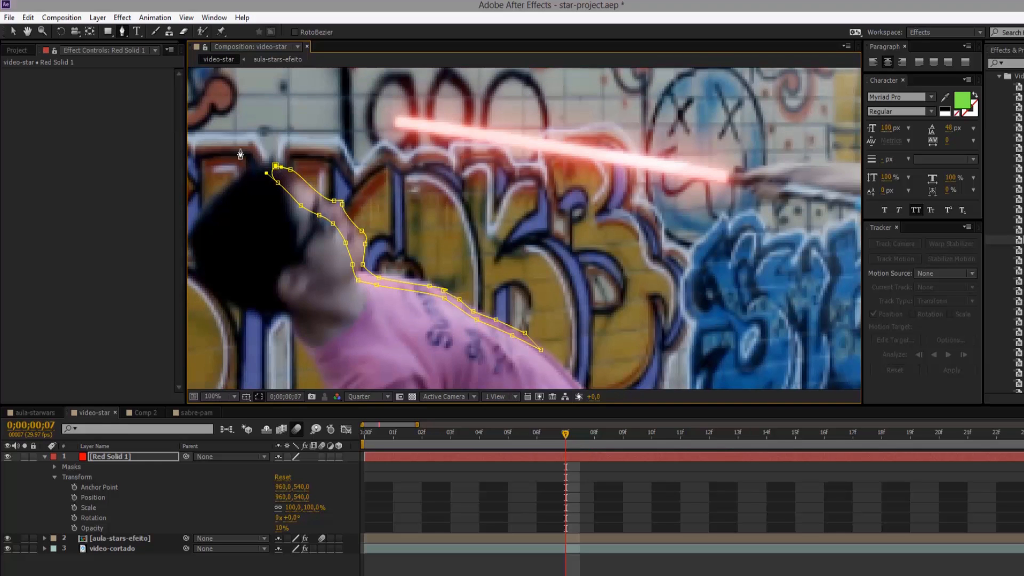
Check the masked red tint without its outline and raise Red Solid 1's opacity to 18%
{"action": "scroll", "coordinate": [415, 261], "scroll_direction": "down", "scroll_amount": 3}
{"action": "scroll", "coordinate": [294, 274], "scroll_direction": "up", "scroll_amount": 3}
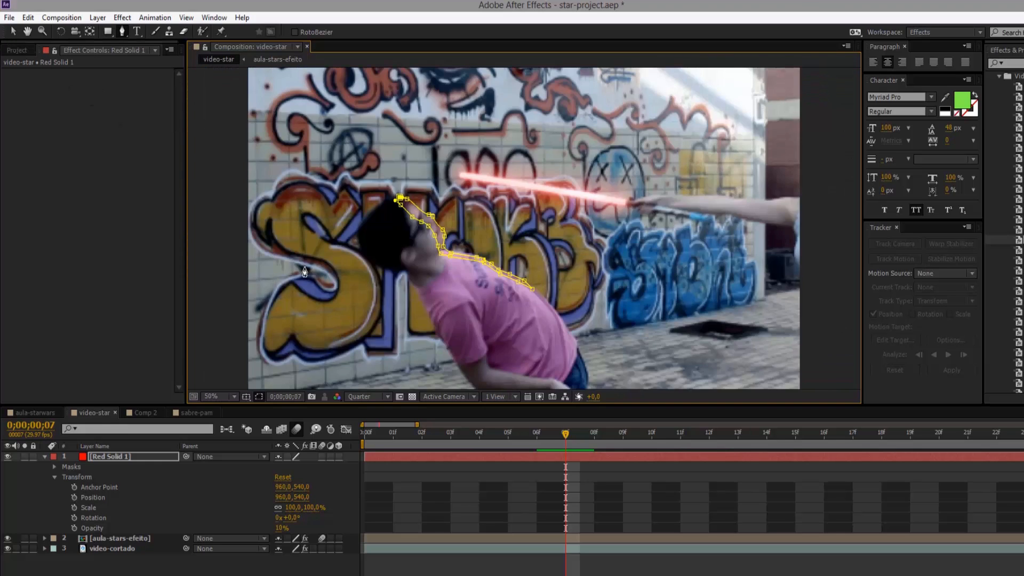
{"action": "left_click", "coordinate": [14, 32]}
{"action": "scroll", "coordinate": [469, 354], "scroll_direction": "down", "scroll_amount": 4}
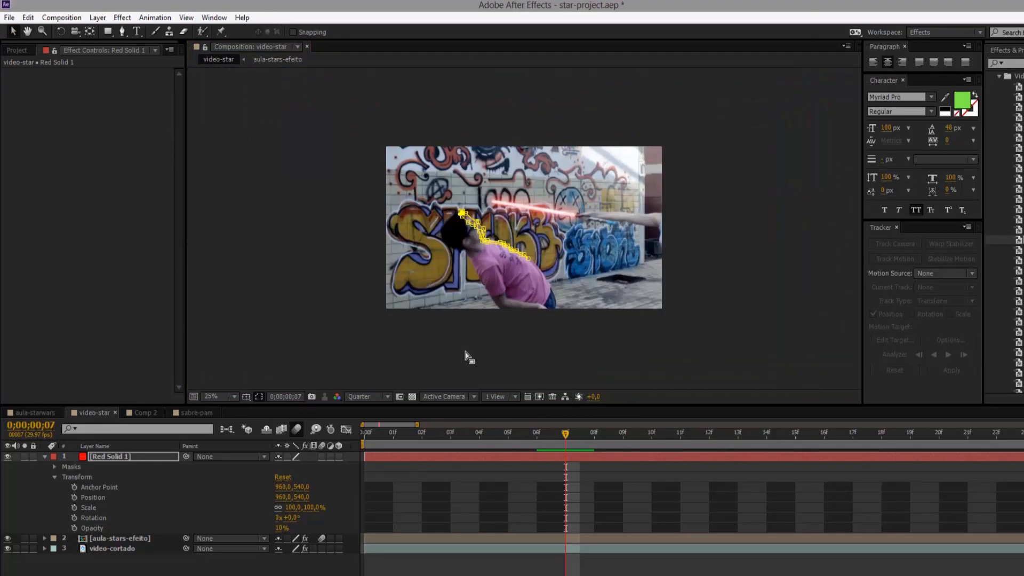
{"action": "scroll", "coordinate": [556, 323], "scroll_direction": "up", "scroll_amount": 2}
{"action": "scroll", "coordinate": [812, 309], "scroll_direction": "down", "scroll_amount": 2}
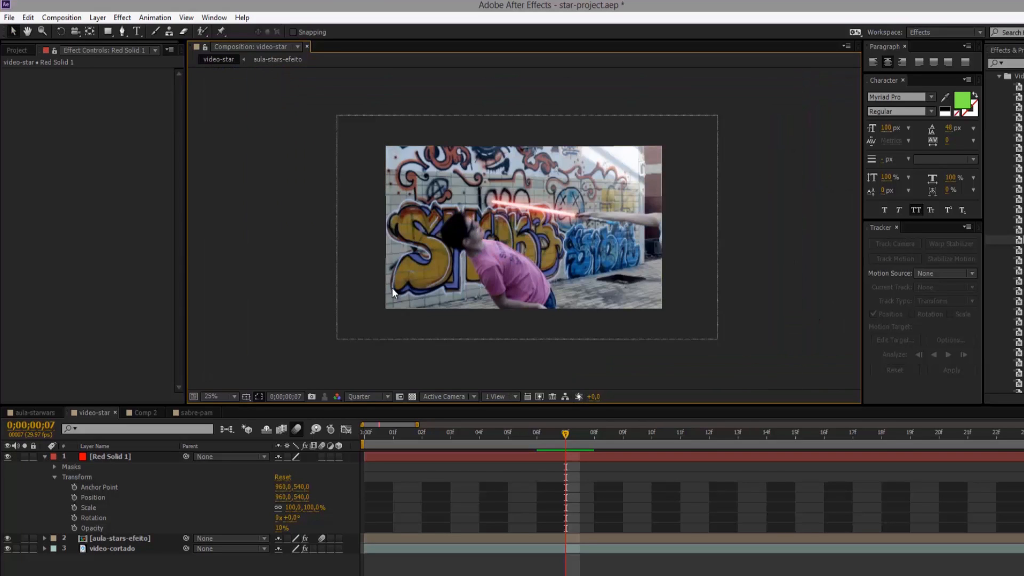
{"action": "scroll", "coordinate": [392, 287], "scroll_direction": "up", "scroll_amount": 2}
{"action": "scroll", "coordinate": [341, 290], "scroll_direction": "up", "scroll_amount": 2}
{"action": "left_click_drag", "start_coordinate": [280, 528], "coordinate": [287, 527]}
{"action": "scroll", "coordinate": [554, 330], "scroll_direction": "down", "scroll_amount": 2}
{"action": "left_click", "coordinate": [709, 355]}
{"action": "scroll", "coordinate": [443, 264], "scroll_direction": "up", "scroll_amount": 1}
Try the Overlay blending mode on Red Solid 1 and check the tint with the layer deselected
{"action": "left_click", "coordinate": [456, 247]}
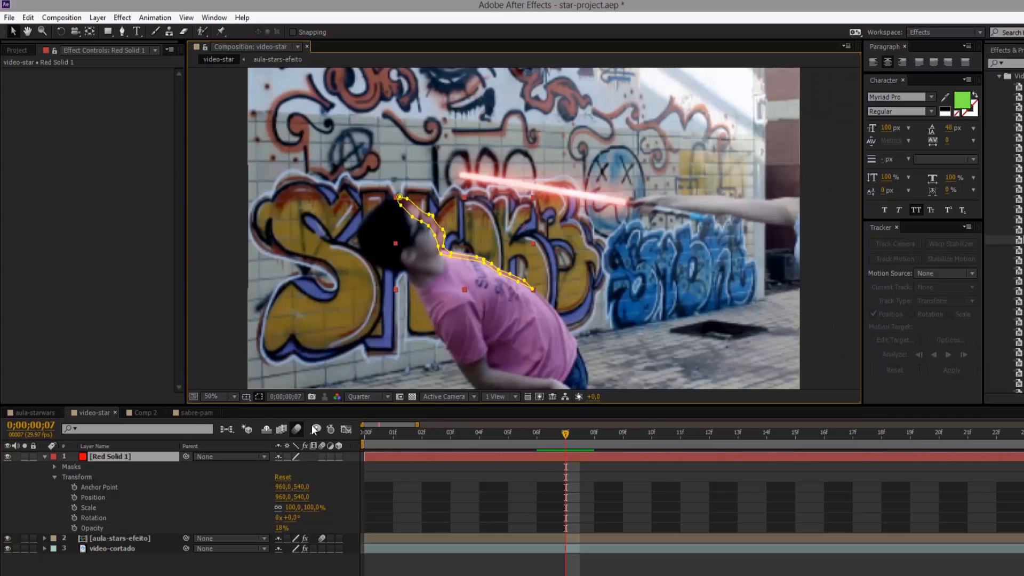
{"action": "right_click", "coordinate": [142, 459]}
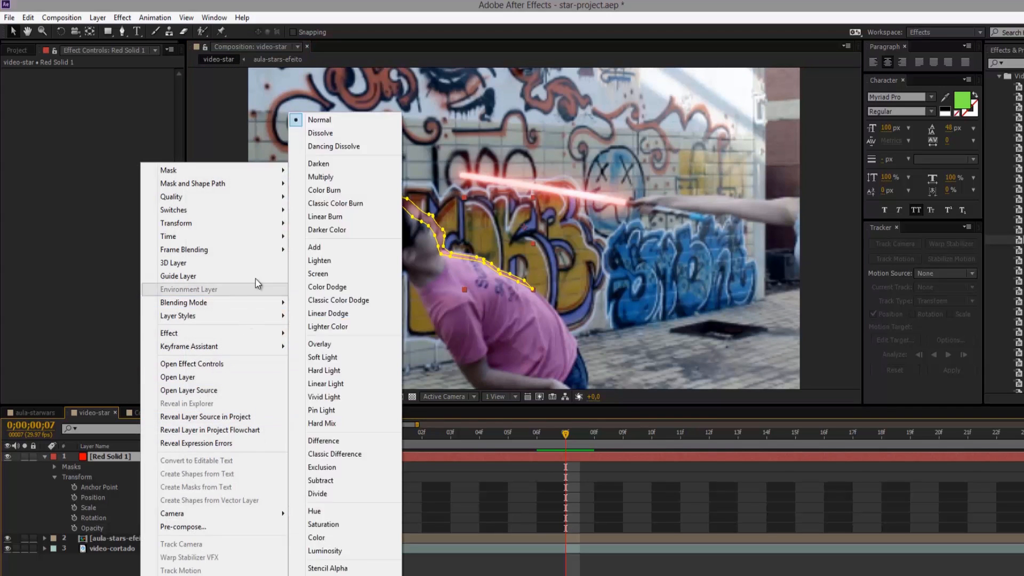
{"action": "mouse_move", "coordinate": [261, 305]}
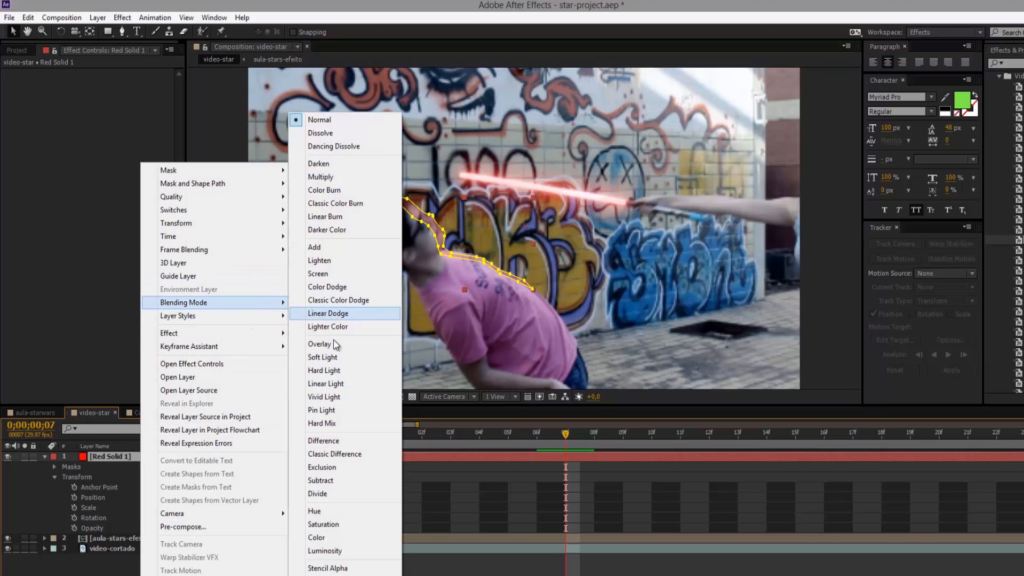
{"action": "left_click", "coordinate": [353, 347]}
{"action": "left_click", "coordinate": [835, 344]}
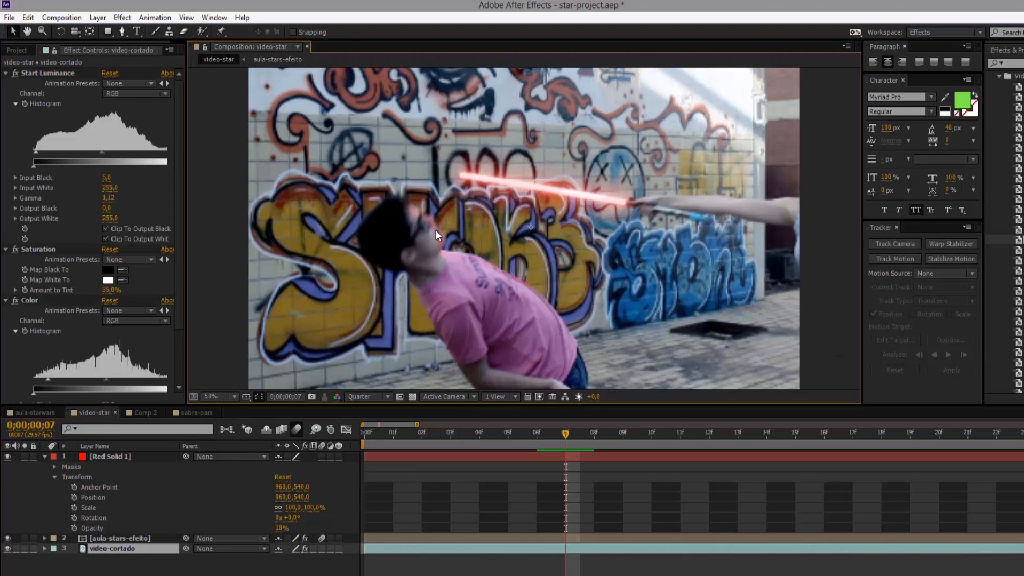
Set Red Solid 1's blending mode to Multiply and inspect the tint on the face and shirt
{"action": "left_click", "coordinate": [138, 457]}
{"action": "key", "text": "period"}
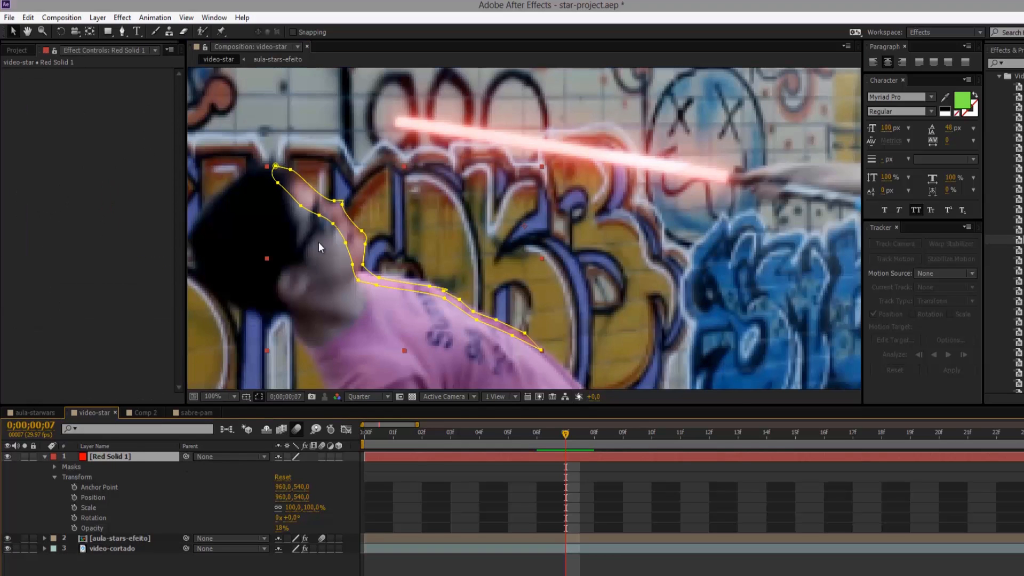
{"action": "right_click", "coordinate": [124, 453]}
{"action": "mouse_move", "coordinate": [233, 334]}
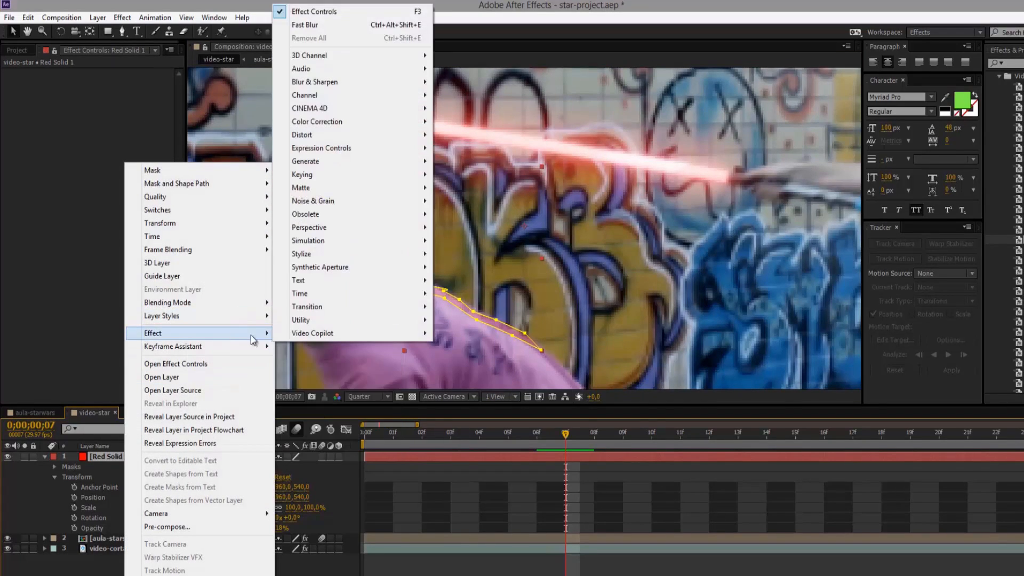
{"action": "mouse_move", "coordinate": [259, 304]}
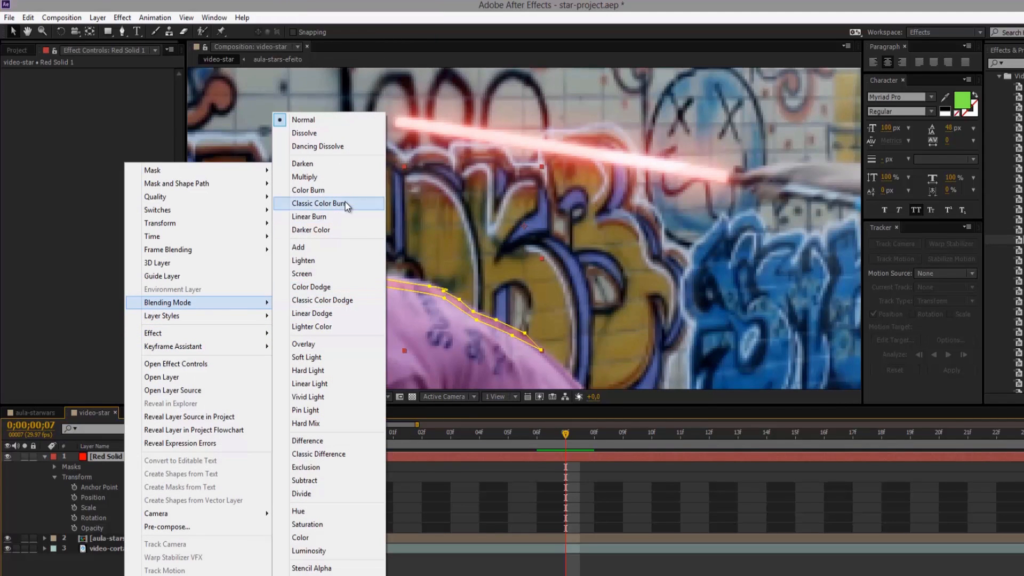
{"action": "left_click", "coordinate": [340, 181]}
{"action": "key", "text": "comma"}
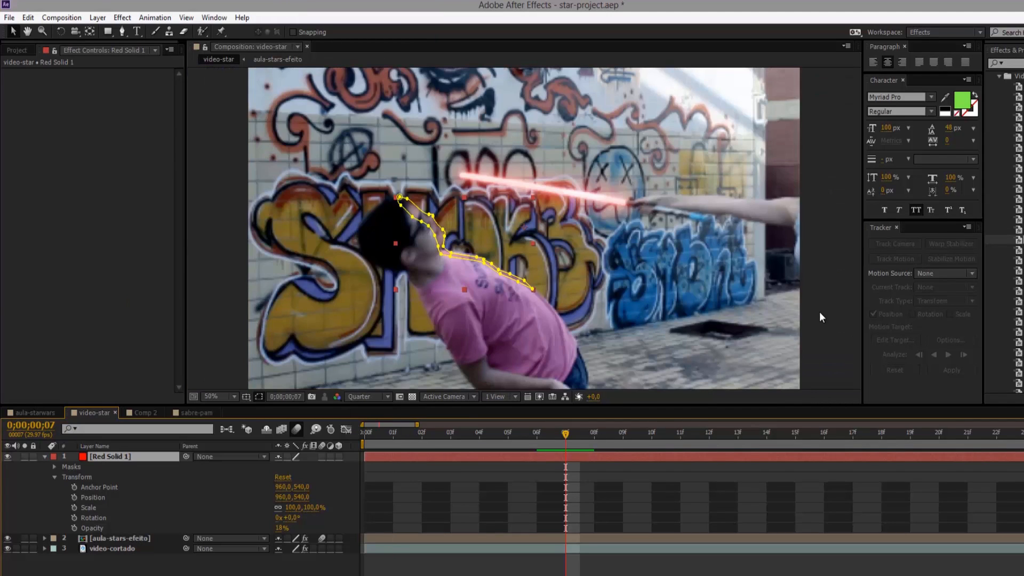
{"action": "key", "text": "KP_3"}
{"action": "scroll", "coordinate": [714, 318], "scroll_direction": "down", "scroll_amount": 2}
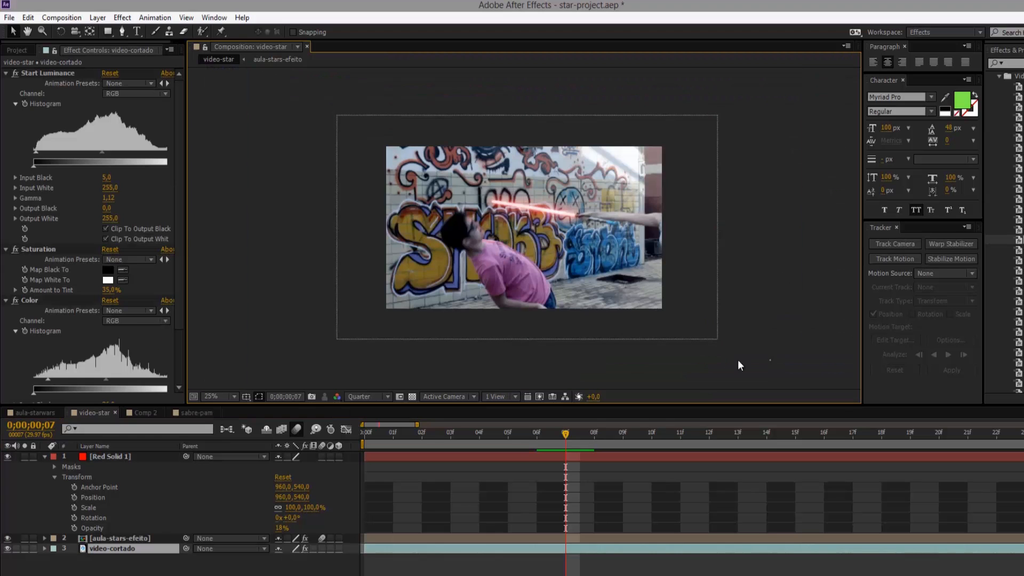
{"action": "left_click", "coordinate": [738, 360]}
{"action": "scroll", "coordinate": [465, 236], "scroll_direction": "up", "scroll_amount": 3}
{"action": "left_click", "coordinate": [350, 239]}
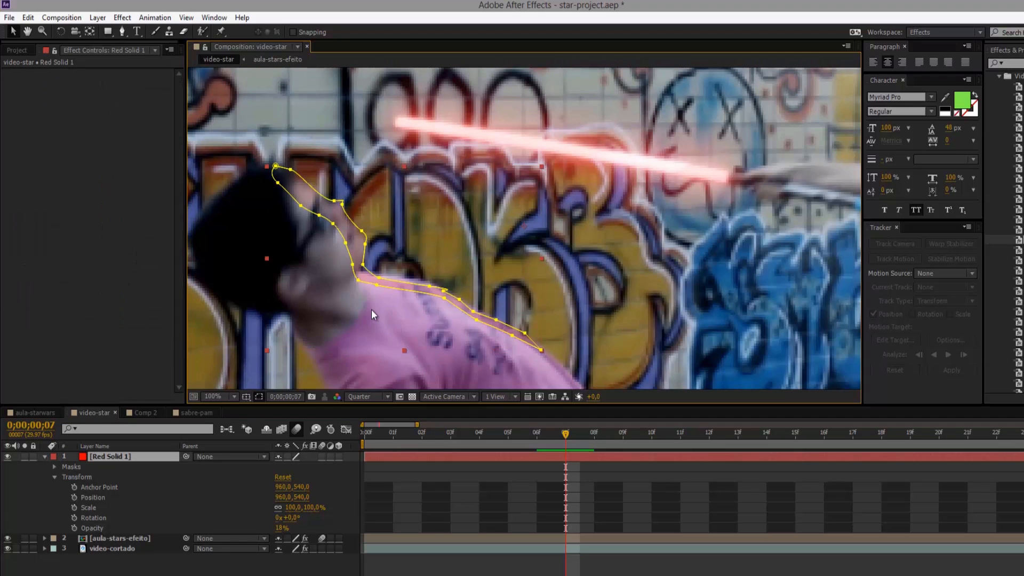
{"action": "scroll", "coordinate": [371, 310], "scroll_direction": "down", "scroll_amount": 2}
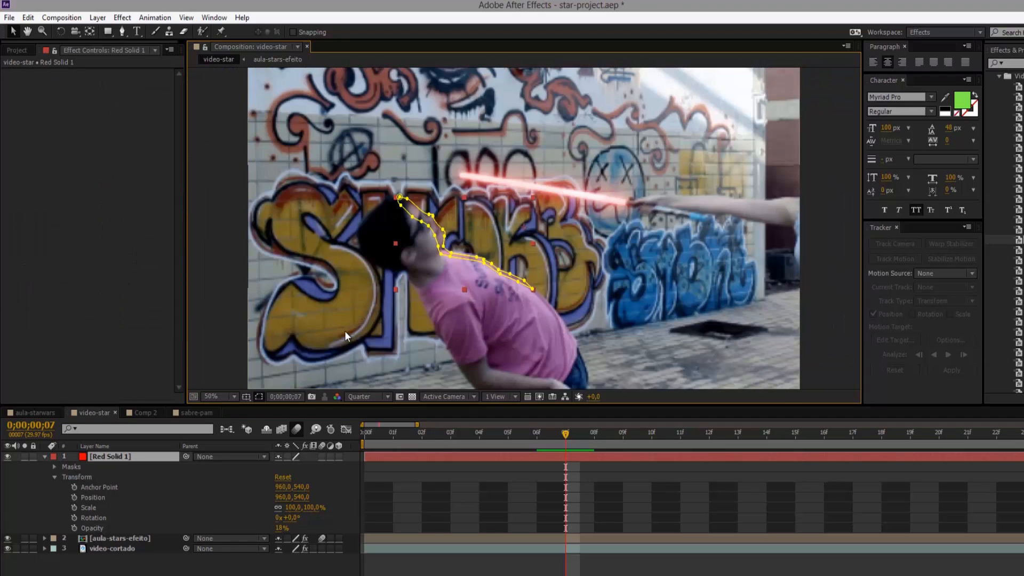
Reveal Mask 1's properties and, at frame 3, move the red solid to position 970, 526 to fit the man's outline
{"action": "left_click", "coordinate": [54, 466]}
{"action": "left_click", "coordinate": [64, 477]}
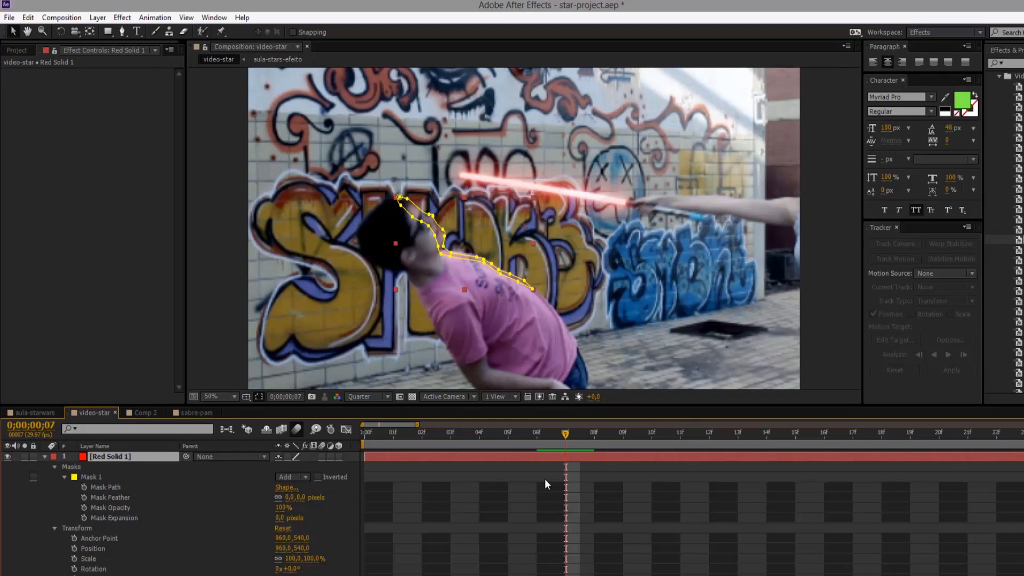
{"action": "left_click_drag", "start_coordinate": [556, 436], "coordinate": [444, 435]}
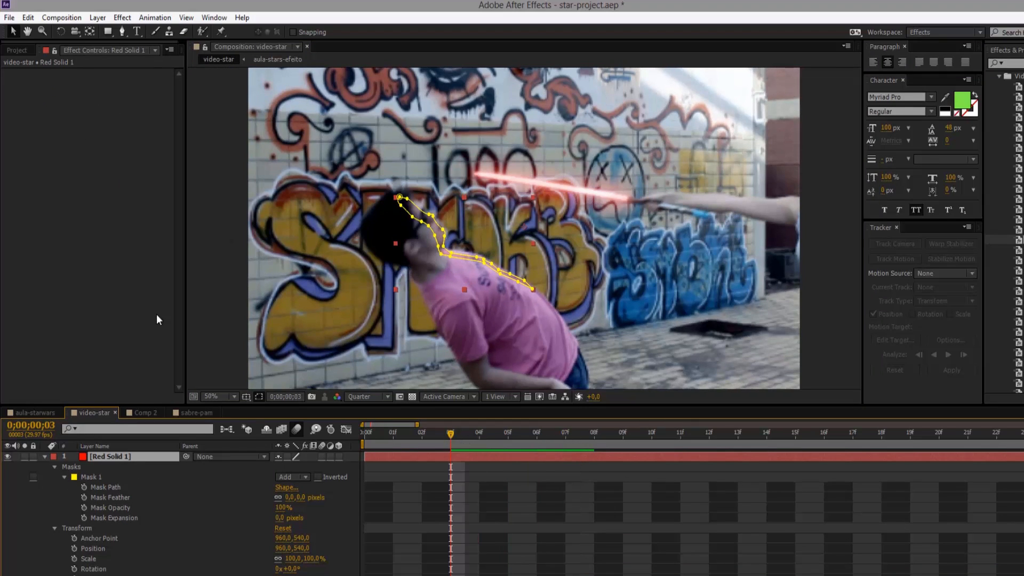
{"action": "key", "text": "period"}
{"action": "left_click_drag", "start_coordinate": [347, 242], "coordinate": [352, 233]}
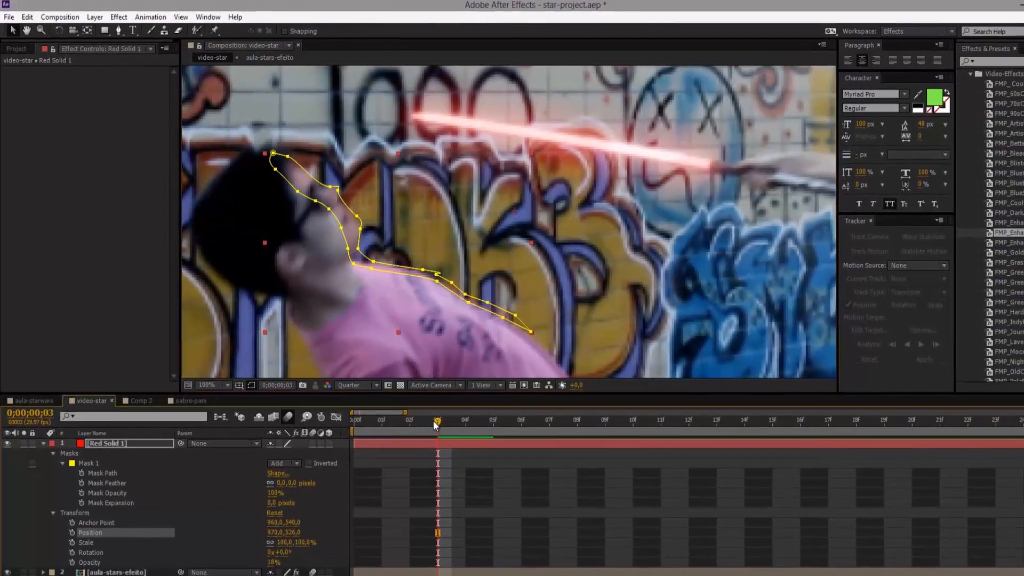
Add an opacity keyframe of 0% to Red Solid 1 at frame 3
{"action": "left_click", "coordinate": [72, 562]}
{"action": "left_click", "coordinate": [273, 562]}
{"action": "type", "text": "0"}
{"action": "key", "text": "Return"}
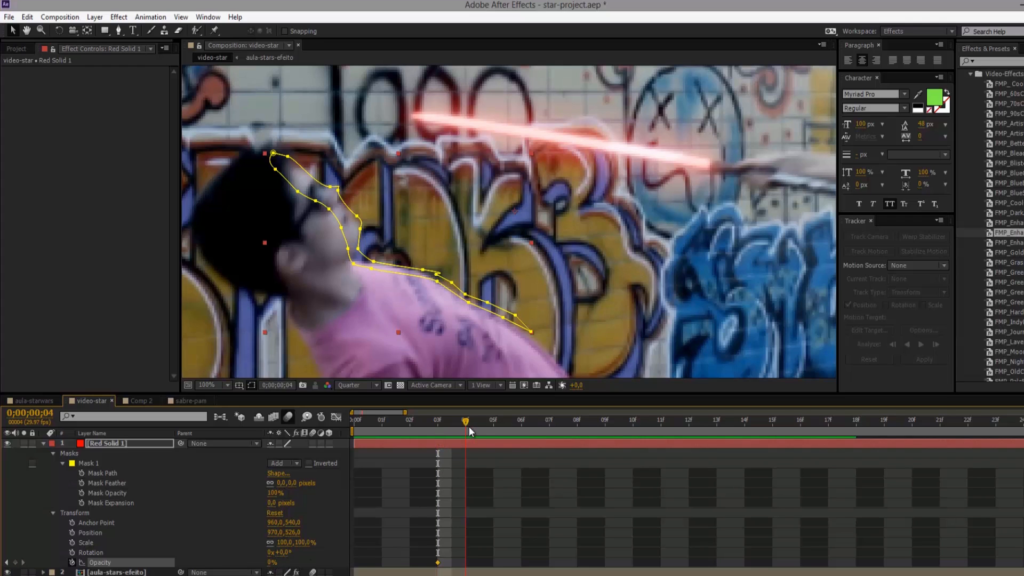
Add an opacity keyframe of 15% to Red Solid 1 at frame 5
{"action": "left_click_drag", "start_coordinate": [475, 427], "coordinate": [491, 430]}
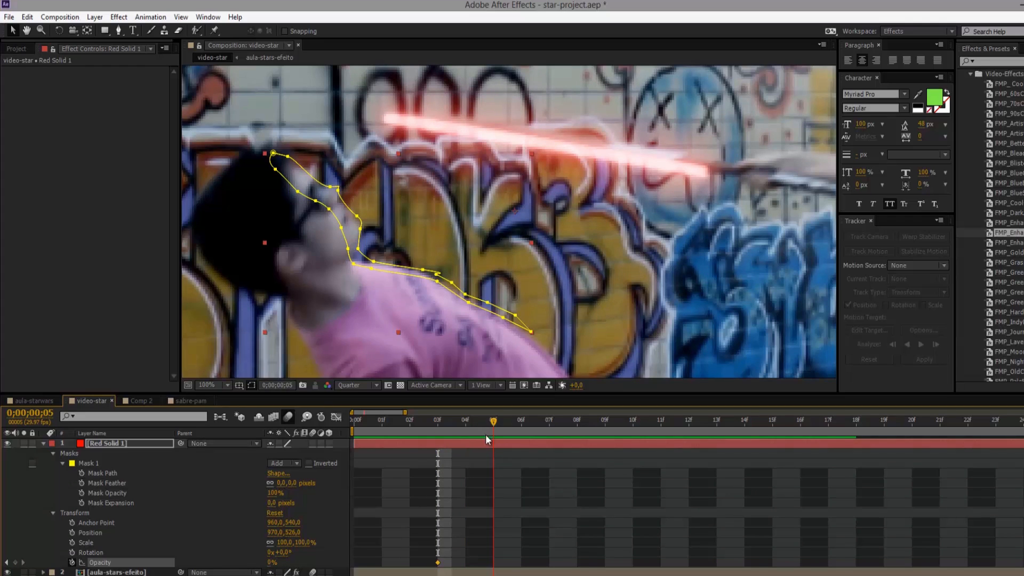
{"action": "left_click", "coordinate": [272, 563]}
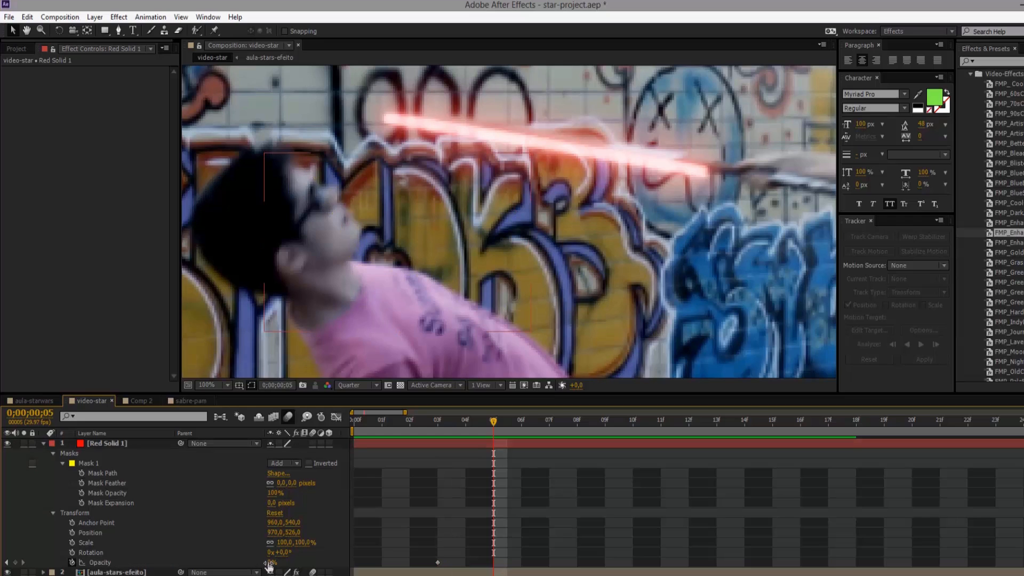
{"action": "type", "text": "15"}
{"action": "key", "text": "Return"}
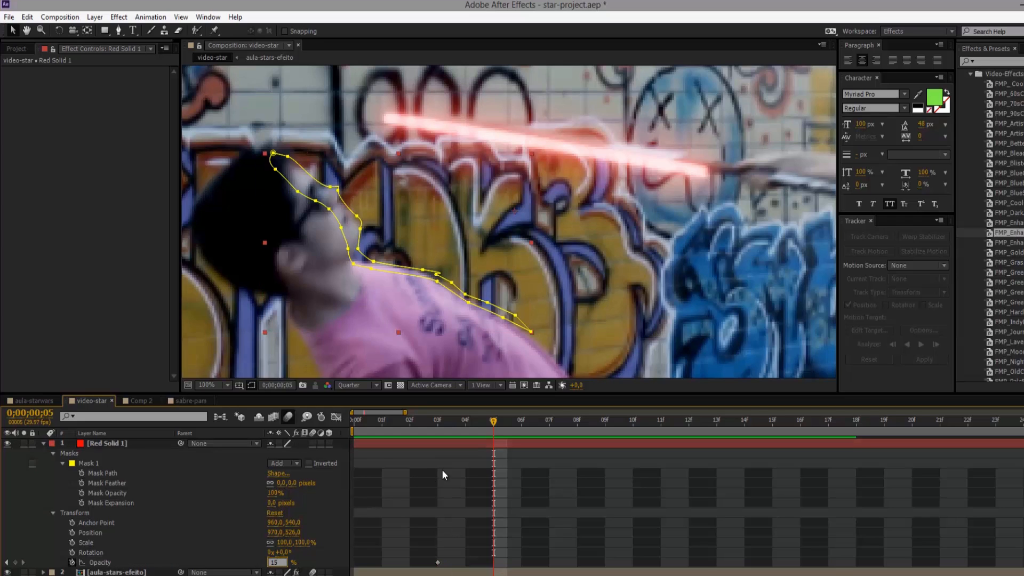
Keyframe Mask 1's path and feather at frame 5, with the feather set to 10 pixels
{"action": "left_click", "coordinate": [82, 473]}
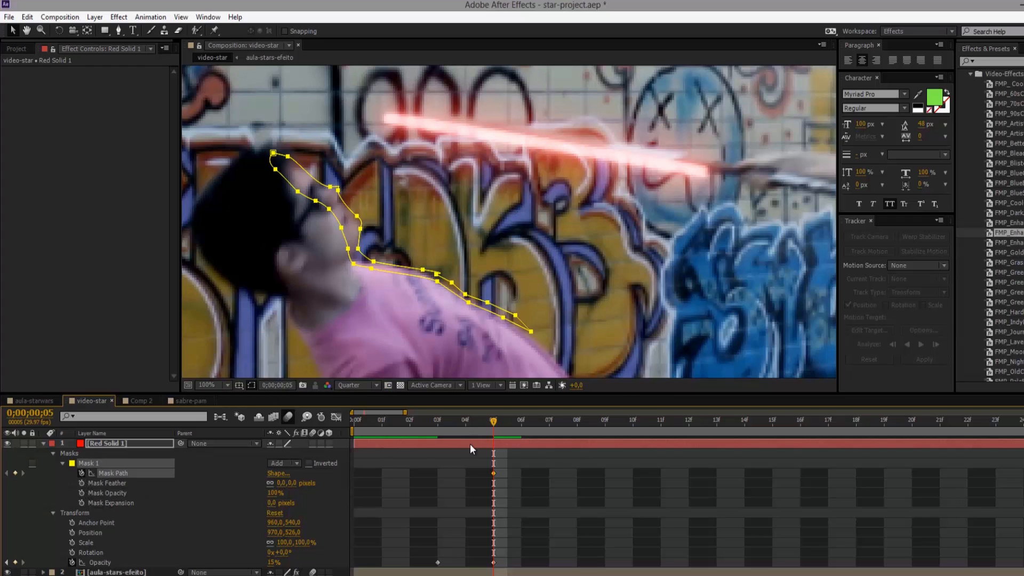
{"action": "left_click", "coordinate": [81, 483]}
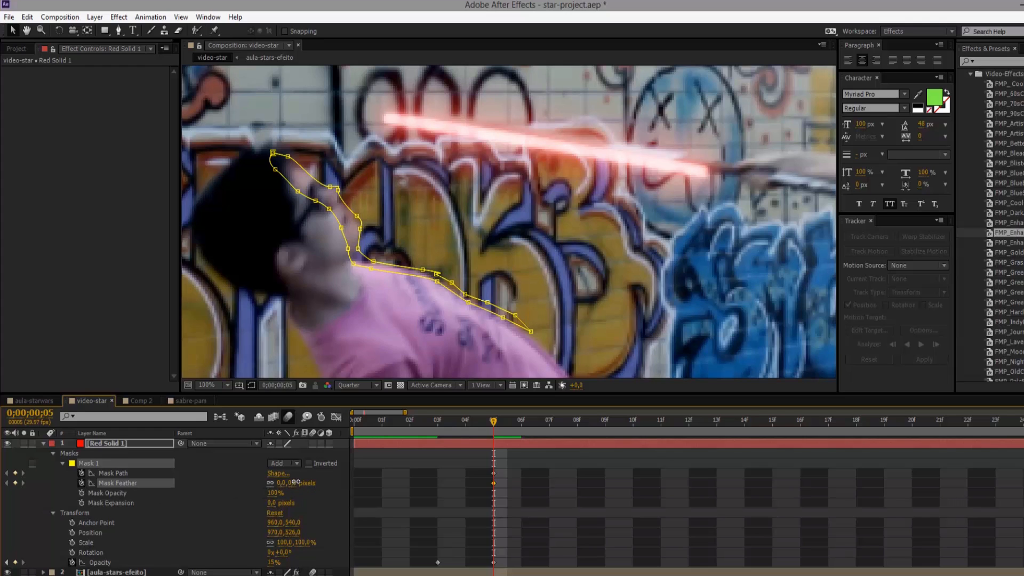
{"action": "left_click_drag", "start_coordinate": [295, 482], "coordinate": [306, 482]}
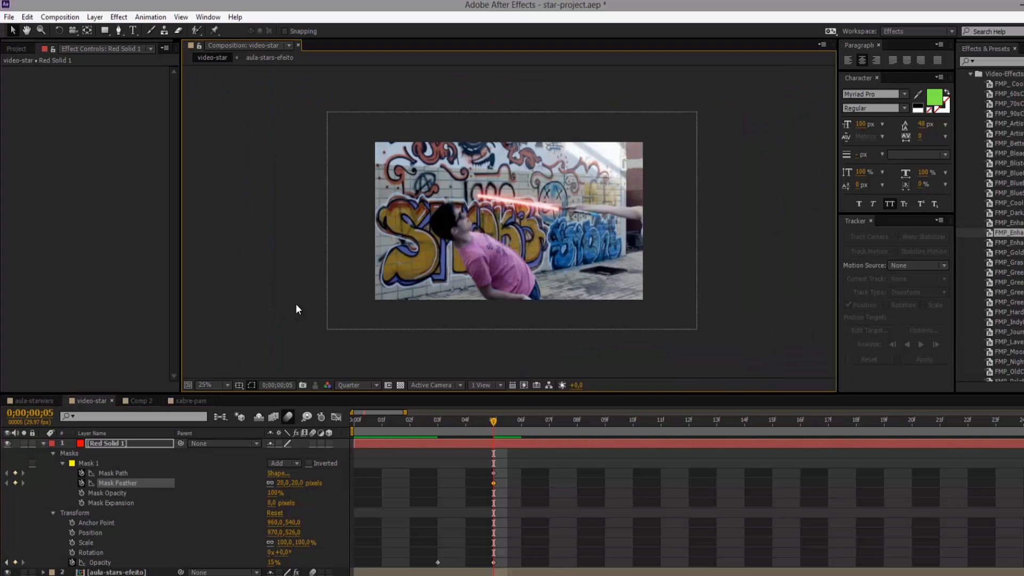
{"action": "left_click", "coordinate": [290, 299]}
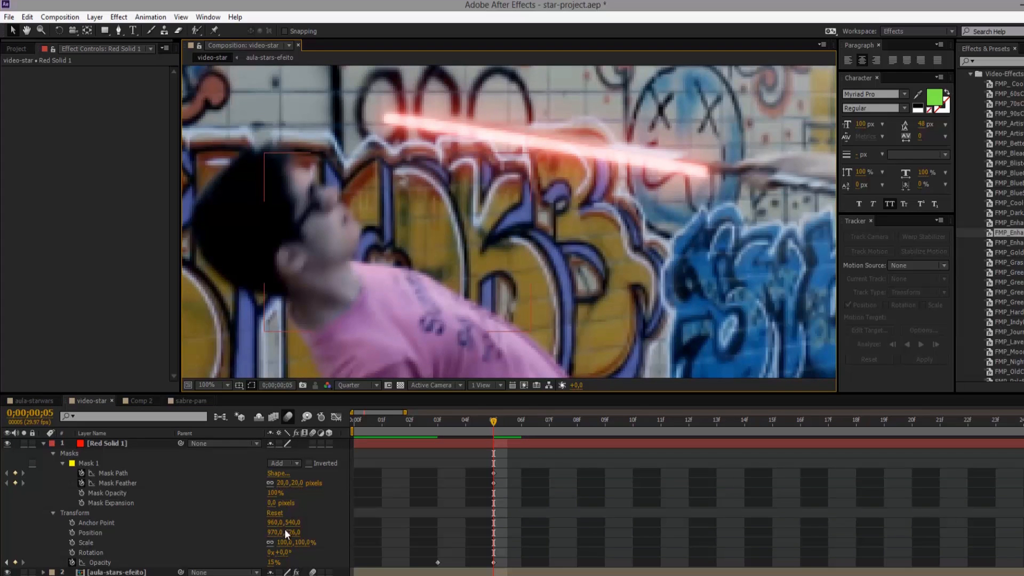
{"action": "mouse_move", "coordinate": [300, 483]}
{"action": "left_mouse_down"}
{"action": "mouse_move", "coordinate": [308, 478]}
{"action": "mouse_move", "coordinate": [288, 479]}
{"action": "left_mouse_up"}
{"action": "scroll", "coordinate": [500, 344], "scroll_direction": "down", "scroll_amount": 2}
{"action": "left_click", "coordinate": [540, 329]}
{"action": "scroll", "coordinate": [423, 238], "scroll_direction": "up", "scroll_amount": 1}
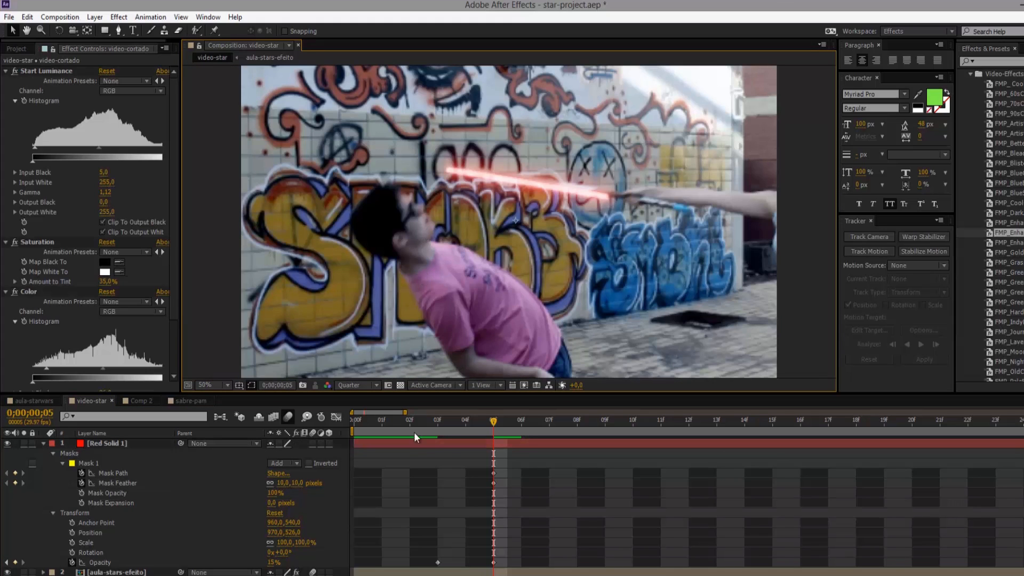
Compare the tint at frames 3 and 5, and increase Mask 1's expansion at frame 5
{"action": "left_click", "coordinate": [430, 435]}
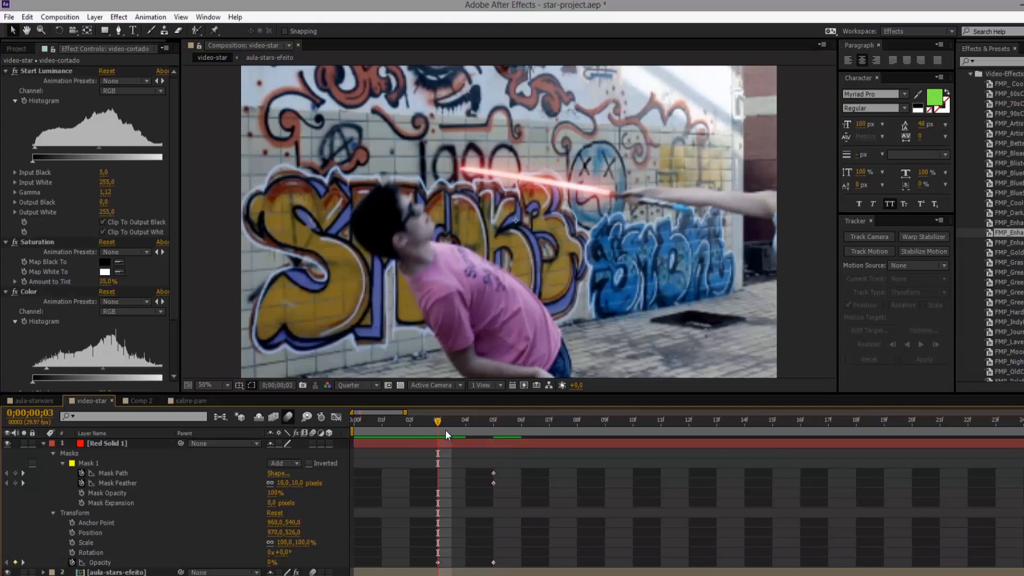
{"action": "left_click", "coordinate": [480, 421]}
{"action": "left_click", "coordinate": [472, 440]}
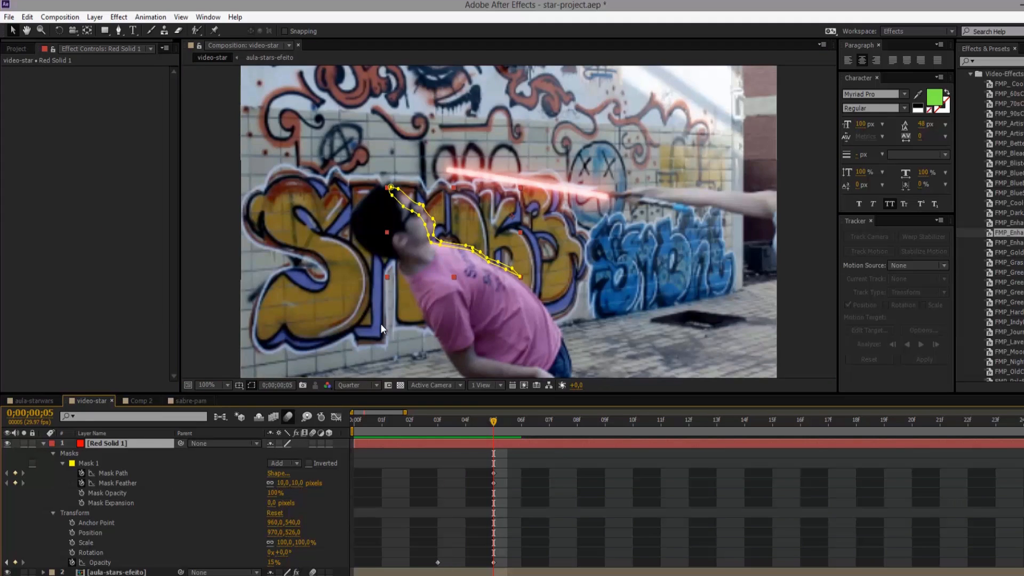
{"action": "scroll", "coordinate": [382, 325], "scroll_direction": "up", "scroll_amount": 1}
{"action": "mouse_move", "coordinate": [268, 503]}
{"action": "left_mouse_down"}
{"action": "mouse_move", "coordinate": [354, 491]}
{"action": "mouse_move", "coordinate": [312, 492]}
{"action": "mouse_move", "coordinate": [317, 499]}
{"action": "mouse_move", "coordinate": [282, 489]}
{"action": "left_mouse_up"}
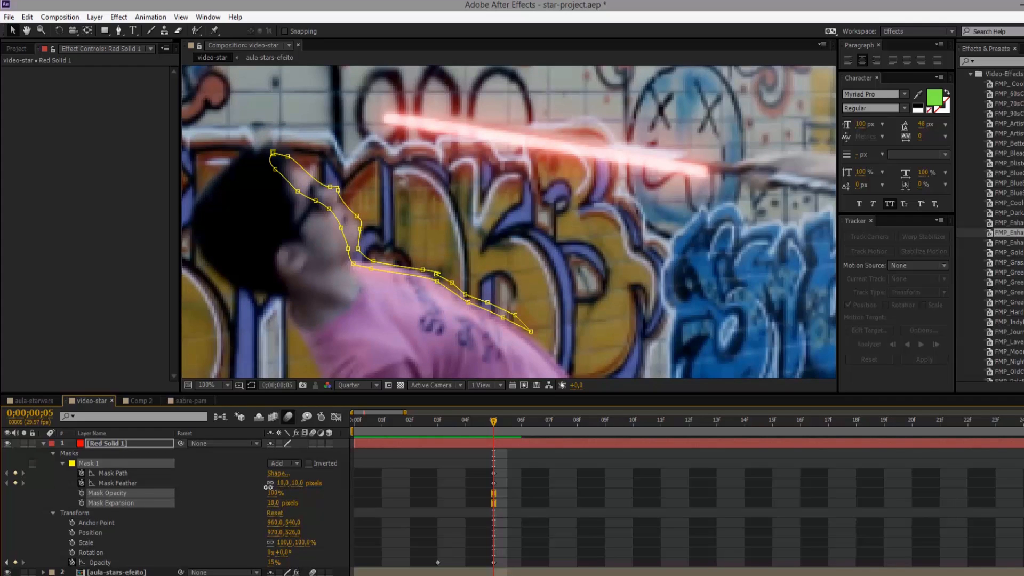
Set Mask 1's expansion to 12 pixels at frame 5 and try a higher opacity on Red Solid 1
{"action": "left_click_drag", "start_coordinate": [267, 488], "coordinate": [267, 489]}
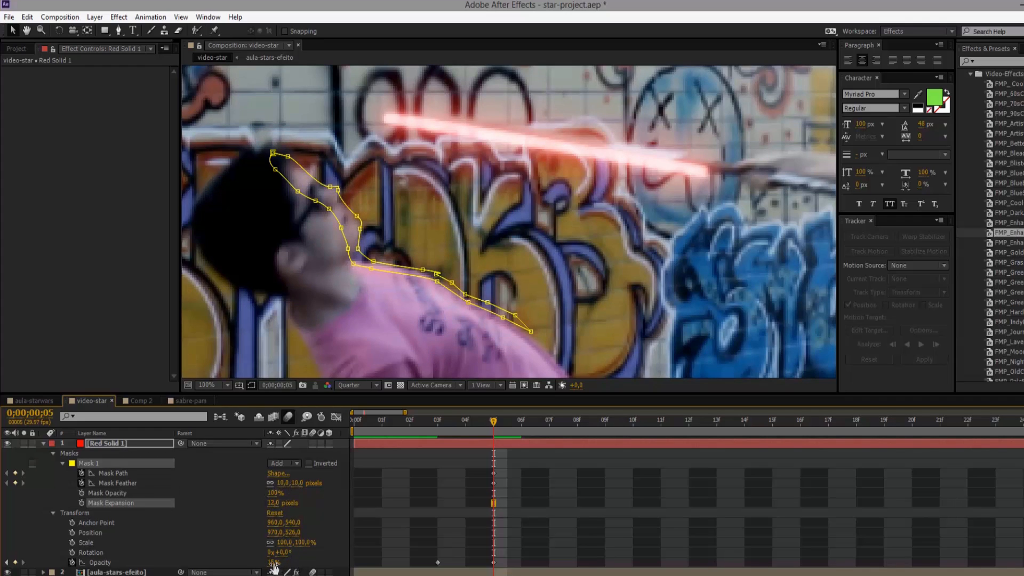
{"action": "mouse_move", "coordinate": [272, 563]}
{"action": "left_mouse_down"}
{"action": "mouse_move", "coordinate": [259, 560]}
{"action": "mouse_move", "coordinate": [274, 554]}
{"action": "left_mouse_up"}
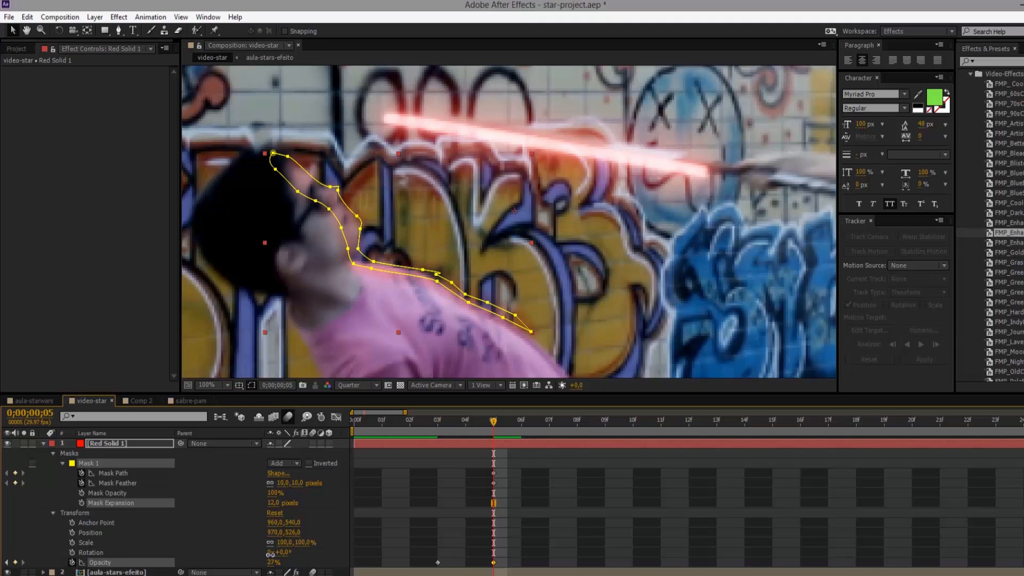
{"action": "left_click_drag", "start_coordinate": [262, 553], "coordinate": [261, 553]}
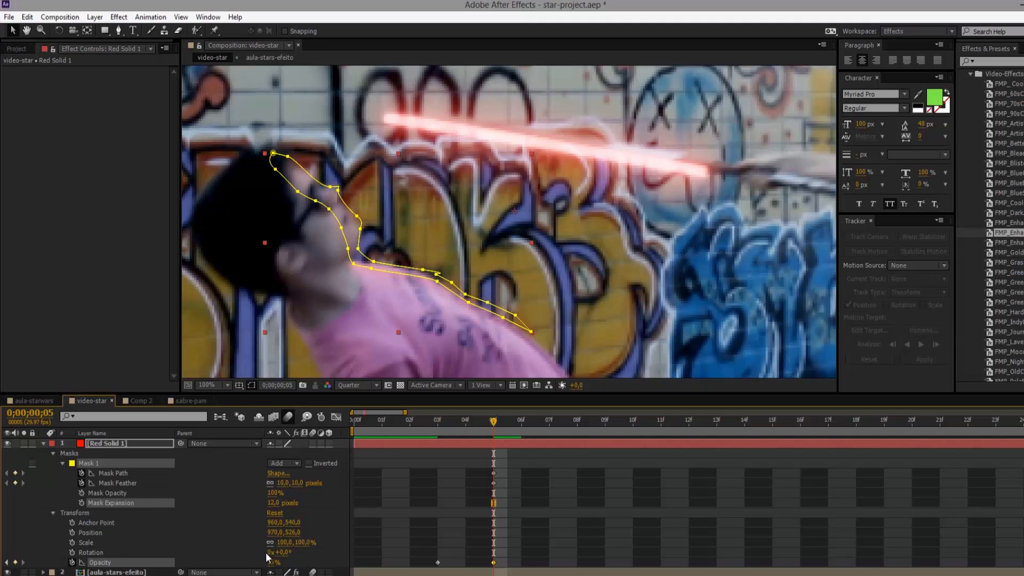
{"action": "scroll", "coordinate": [418, 315], "scroll_direction": "down", "scroll_amount": 2}
{"action": "left_click", "coordinate": [273, 273]}
{"action": "scroll", "coordinate": [273, 273], "scroll_direction": "up", "scroll_amount": 1}
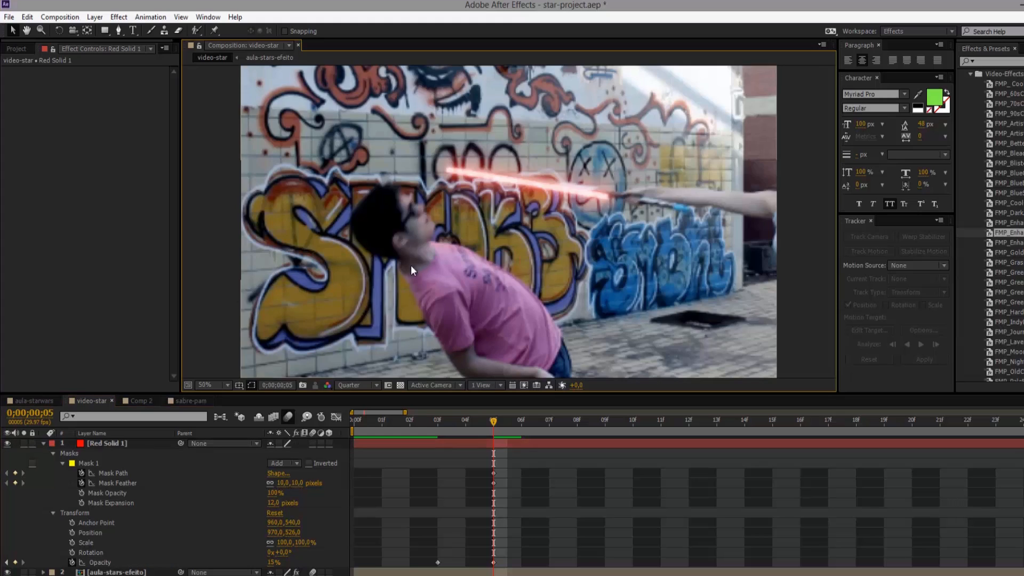
{"action": "left_click", "coordinate": [441, 254]}
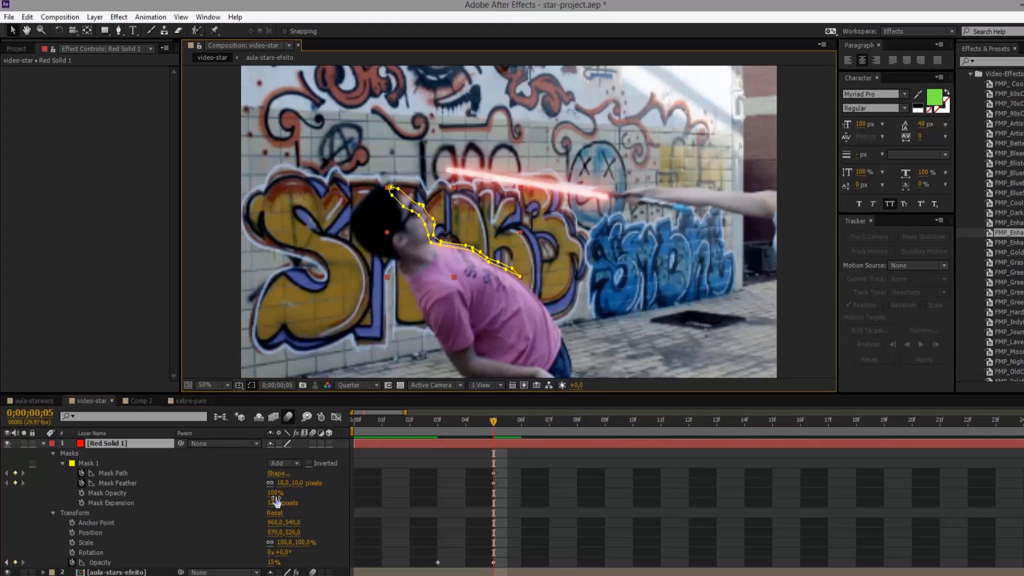
Set Mask 1's feather to 48 pixels and delete its feather keyframe at frame 5
{"action": "mouse_move", "coordinate": [285, 483]}
{"action": "left_mouse_down"}
{"action": "mouse_move", "coordinate": [336, 481]}
{"action": "mouse_move", "coordinate": [272, 496]}
{"action": "mouse_move", "coordinate": [282, 500]}
{"action": "left_mouse_up"}
{"action": "left_click", "coordinate": [807, 274]}
{"action": "left_click", "coordinate": [433, 267]}
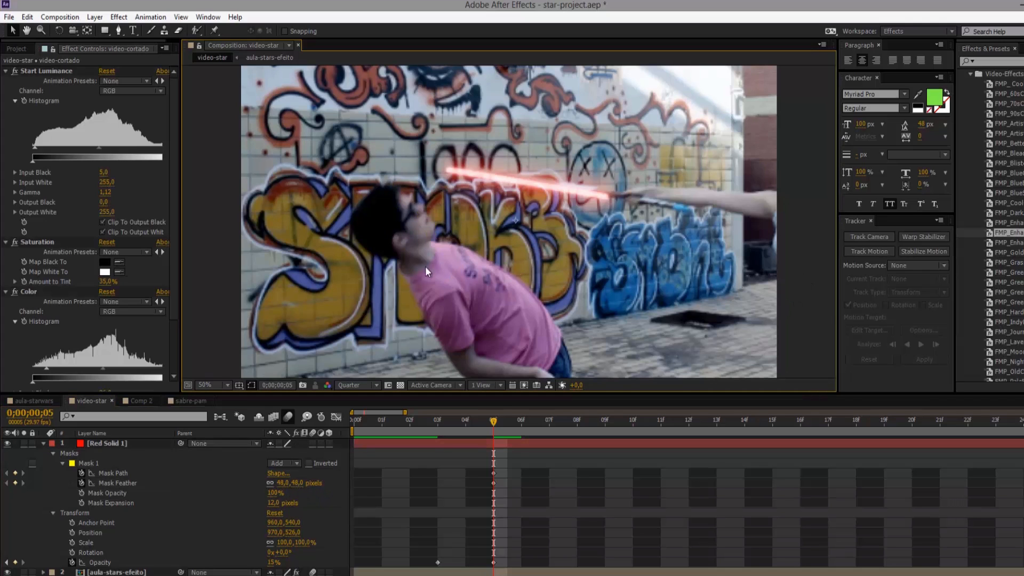
{"action": "scroll", "coordinate": [334, 230], "scroll_direction": "up", "scroll_amount": 1}
{"action": "scroll", "coordinate": [403, 274], "scroll_direction": "down", "scroll_amount": 1}
{"action": "left_click", "coordinate": [511, 427]}
{"action": "left_click", "coordinate": [495, 429]}
{"action": "left_click", "coordinate": [494, 483]}
{"action": "key", "text": "Delete"}
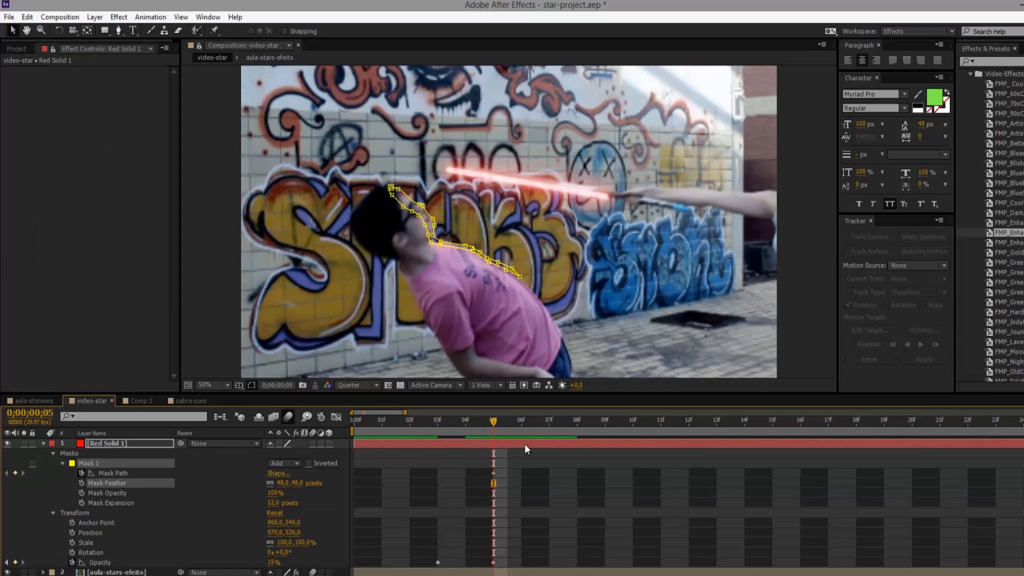
Set Mask 1's expansion to 0 pixels and check the tint without the mask outline
{"action": "left_click", "coordinate": [274, 504]}
{"action": "type", "text": "0"}
{"action": "key", "text": "Return"}
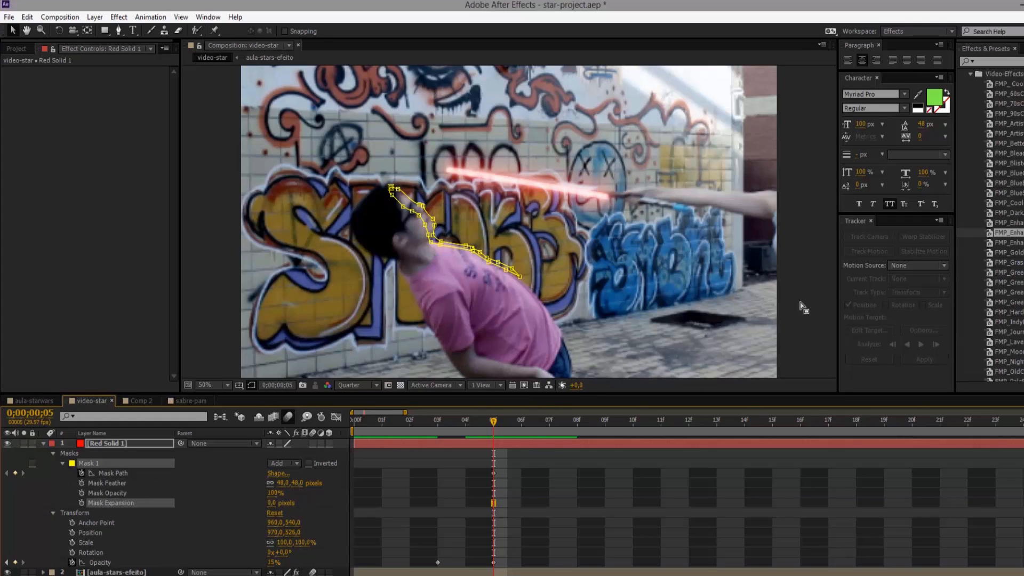
{"action": "left_click", "coordinate": [575, 289]}
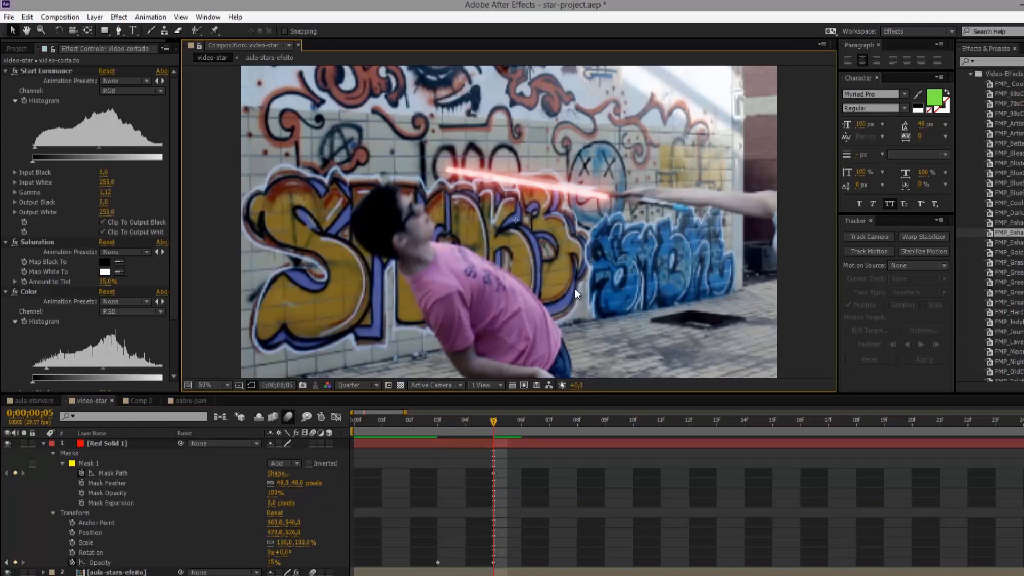
Raise Red Solid 1's opacity keyframe at frame 5 to 41%
{"action": "left_click", "coordinate": [446, 443]}
{"action": "key", "text": "period"}
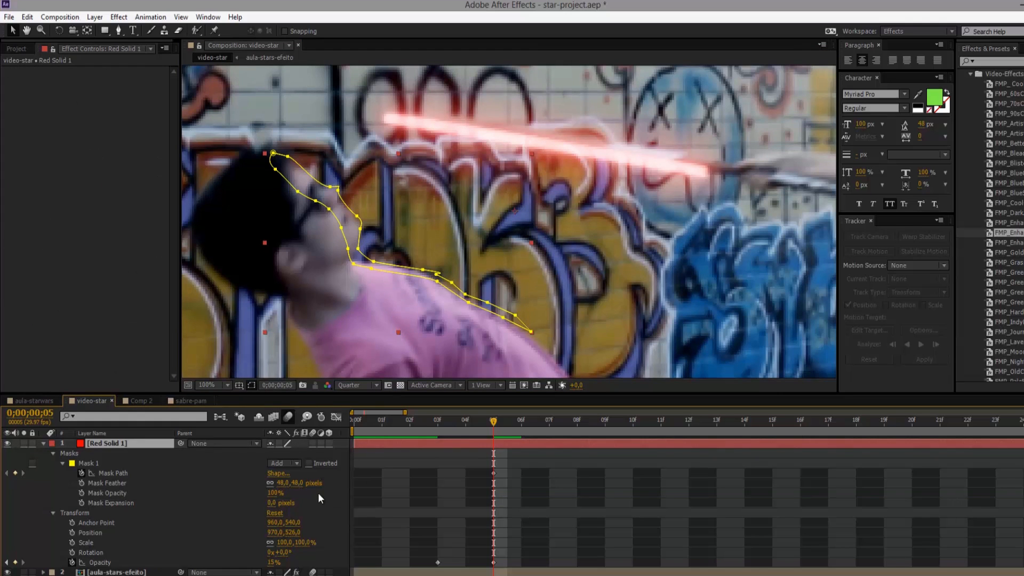
{"action": "left_click_drag", "start_coordinate": [274, 563], "coordinate": [291, 563]}
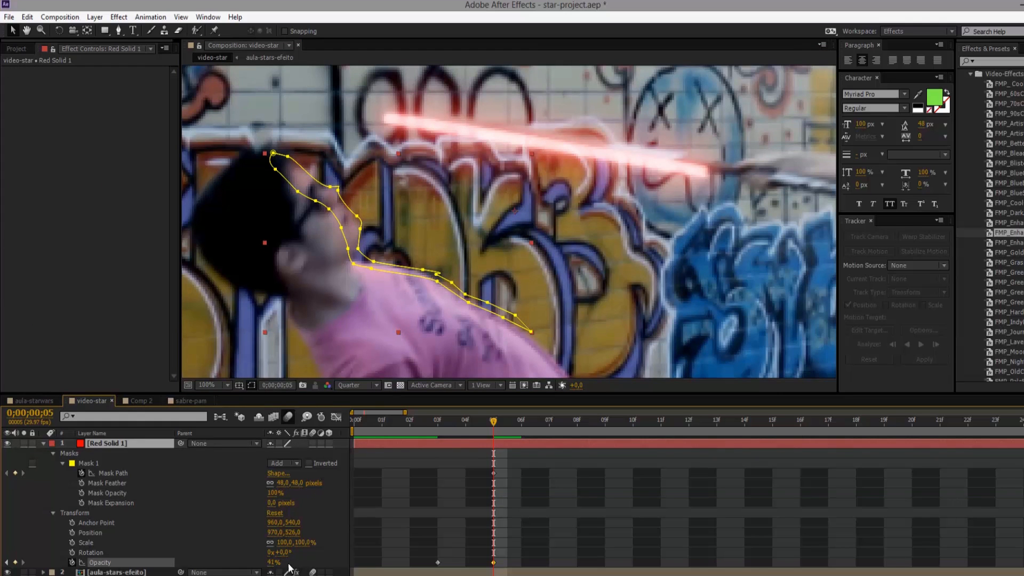
At frame 6, reshape the upper part of Mask 1 to follow the man's hair and face
{"action": "left_click", "coordinate": [494, 473]}
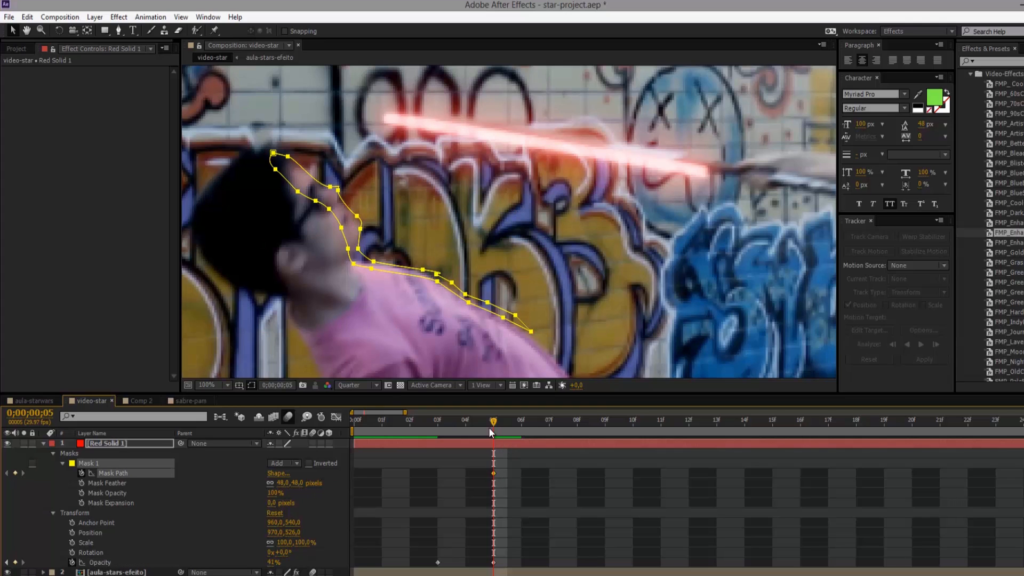
{"action": "left_click_drag", "start_coordinate": [507, 424], "coordinate": [524, 426]}
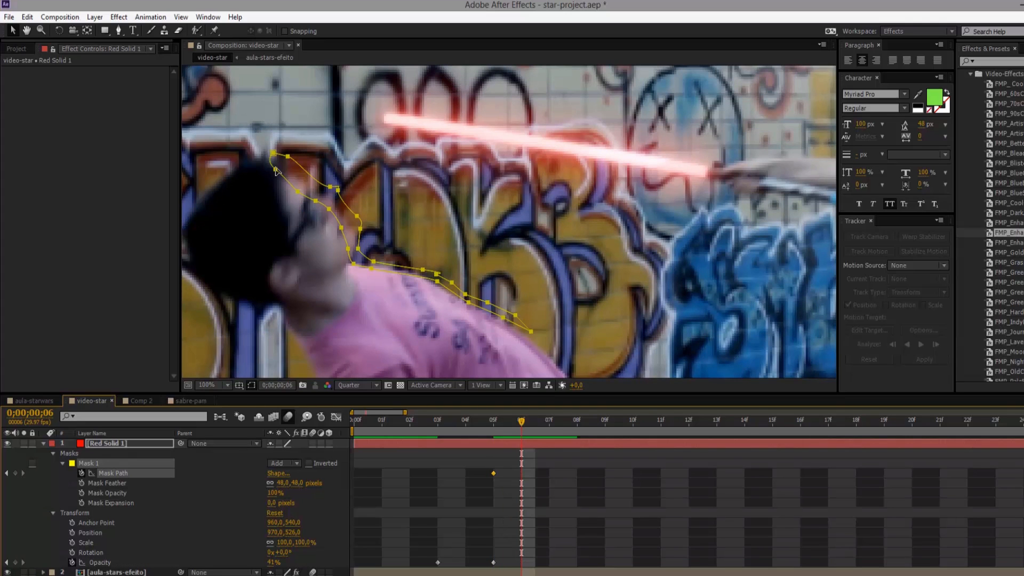
{"action": "left_click", "coordinate": [524, 443]}
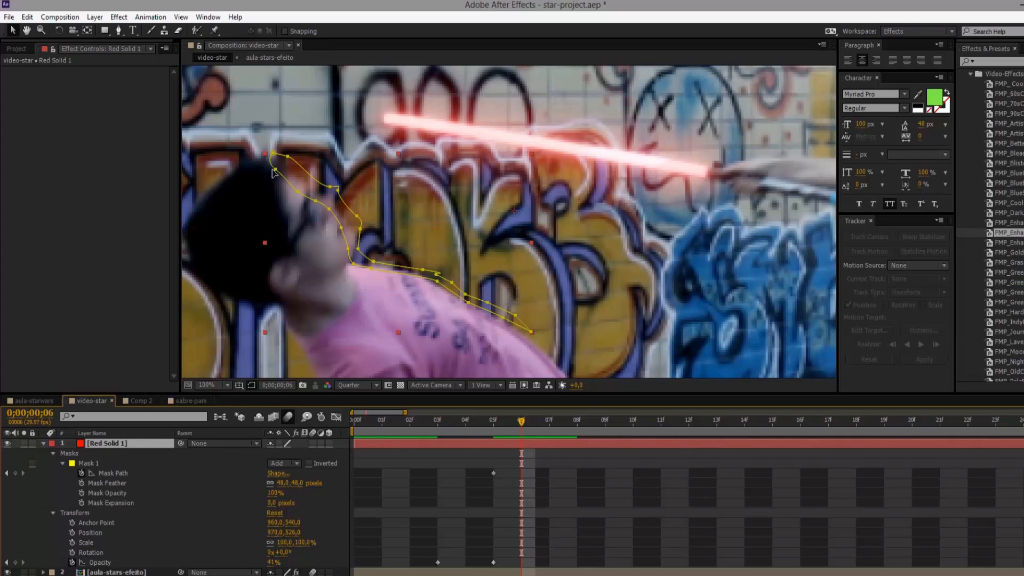
{"action": "left_click", "coordinate": [274, 172]}
{"action": "left_click_drag", "start_coordinate": [276, 170], "coordinate": [263, 189]}
{"action": "left_click_drag", "start_coordinate": [273, 153], "coordinate": [248, 165]}
{"action": "left_click_drag", "start_coordinate": [273, 166], "coordinate": [277, 154]}
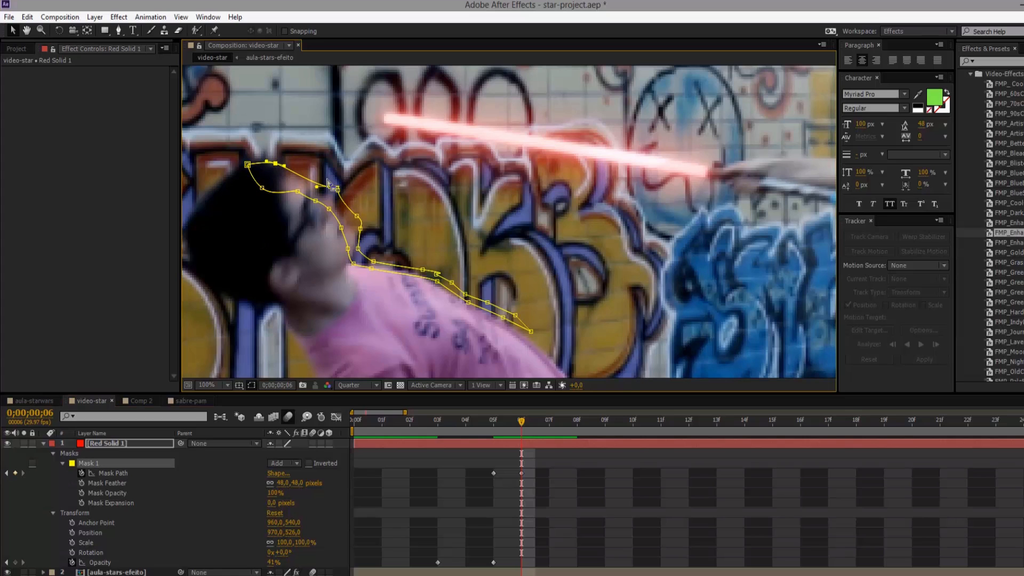
{"action": "left_click_drag", "start_coordinate": [298, 191], "coordinate": [329, 220]}
{"action": "left_click", "coordinate": [343, 229]}
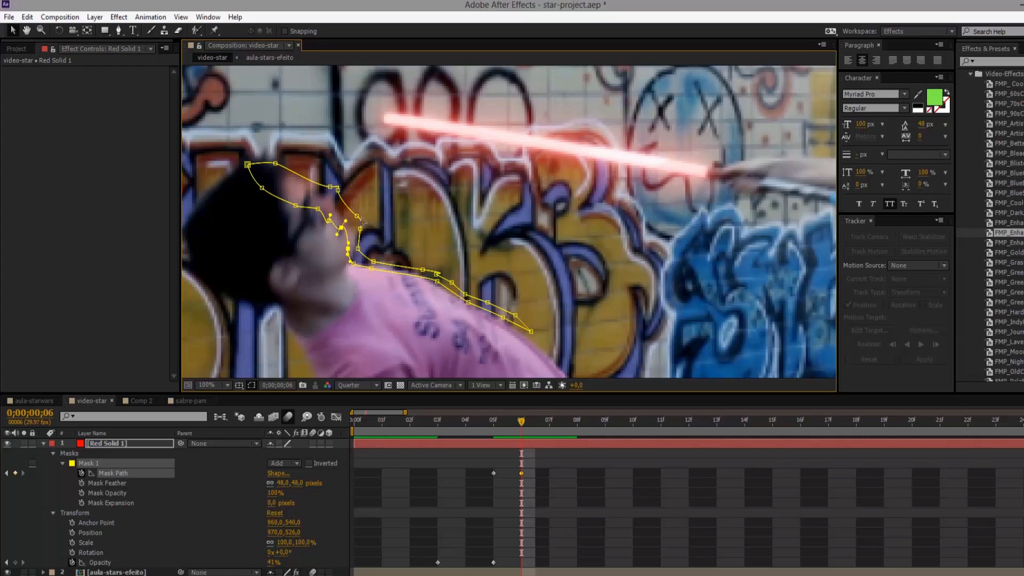
At frame 6, adjust the lower part of Mask 1 along the man's neck and the chest of his shirt
{"action": "left_click", "coordinate": [355, 222]}
{"action": "mouse_move", "coordinate": [371, 269]}
{"action": "left_mouse_down"}
{"action": "mouse_move", "coordinate": [372, 280]}
{"action": "mouse_move", "coordinate": [337, 248]}
{"action": "mouse_move", "coordinate": [350, 274]}
{"action": "mouse_move", "coordinate": [359, 270]}
{"action": "left_mouse_up"}
{"action": "left_click_drag", "start_coordinate": [438, 281], "coordinate": [439, 298]}
{"action": "left_click_drag", "start_coordinate": [434, 240], "coordinate": [421, 288]}
{"action": "mouse_move", "coordinate": [503, 318]}
{"action": "left_mouse_down"}
{"action": "mouse_move", "coordinate": [500, 331]}
{"action": "mouse_move", "coordinate": [538, 344]}
{"action": "mouse_move", "coordinate": [516, 321]}
{"action": "left_mouse_up"}
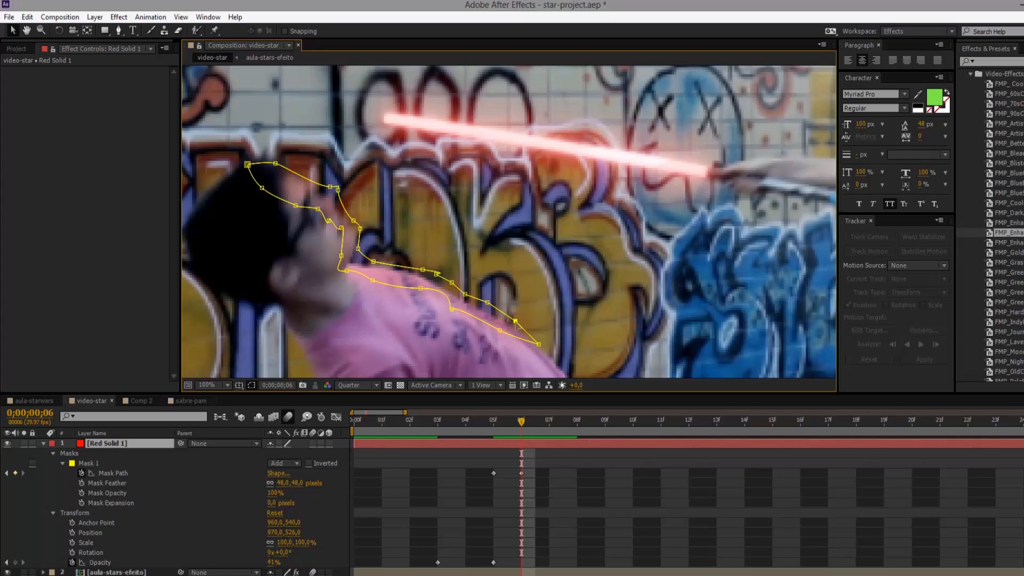
Keyframe Mask 1's expansion at 0 pixels on frame 5 and 8 pixels on frame 6
{"action": "left_click_drag", "start_coordinate": [517, 421], "coordinate": [478, 425]}
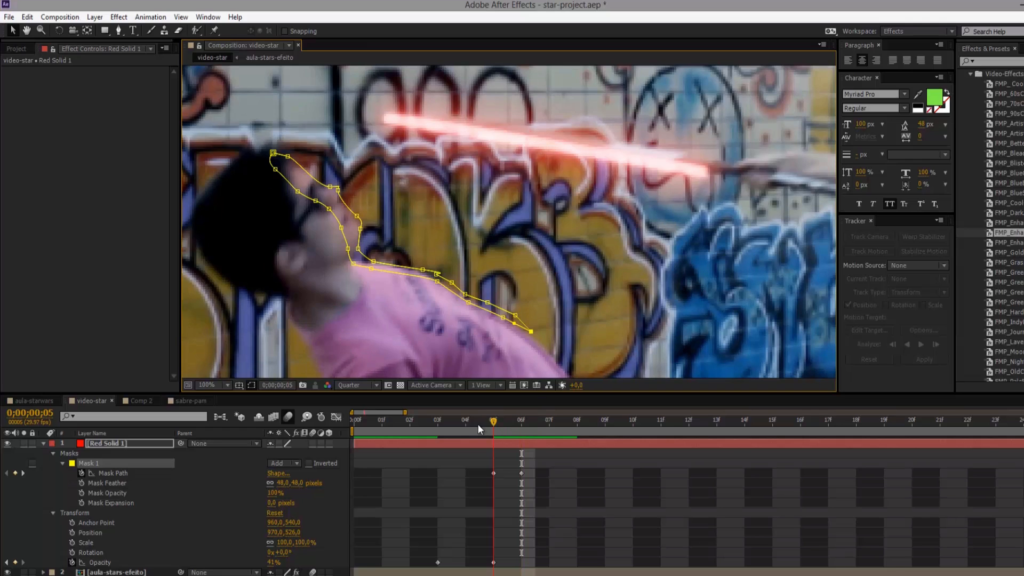
{"action": "left_click", "coordinate": [513, 426]}
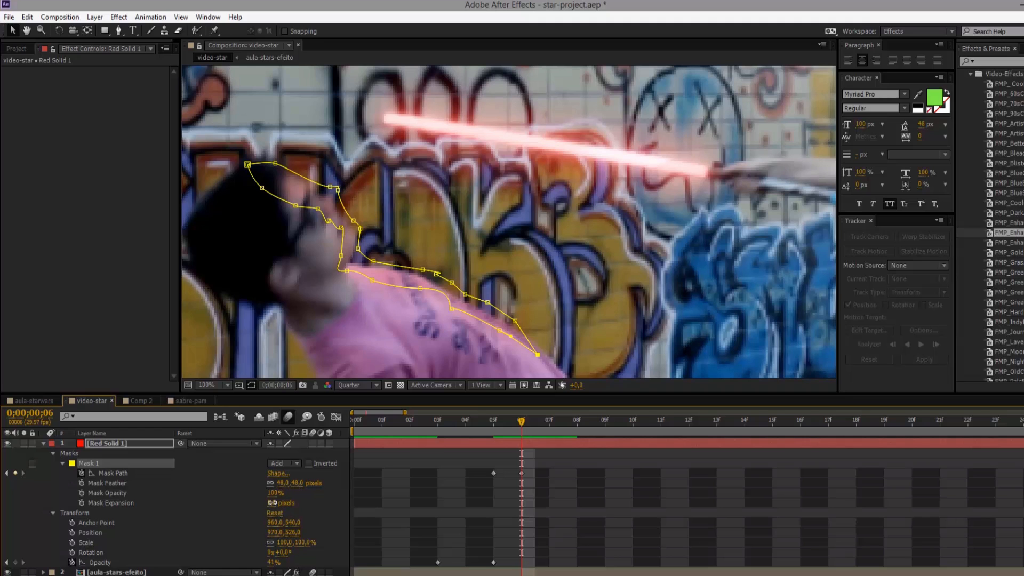
{"action": "left_click_drag", "start_coordinate": [271, 503], "coordinate": [277, 504]}
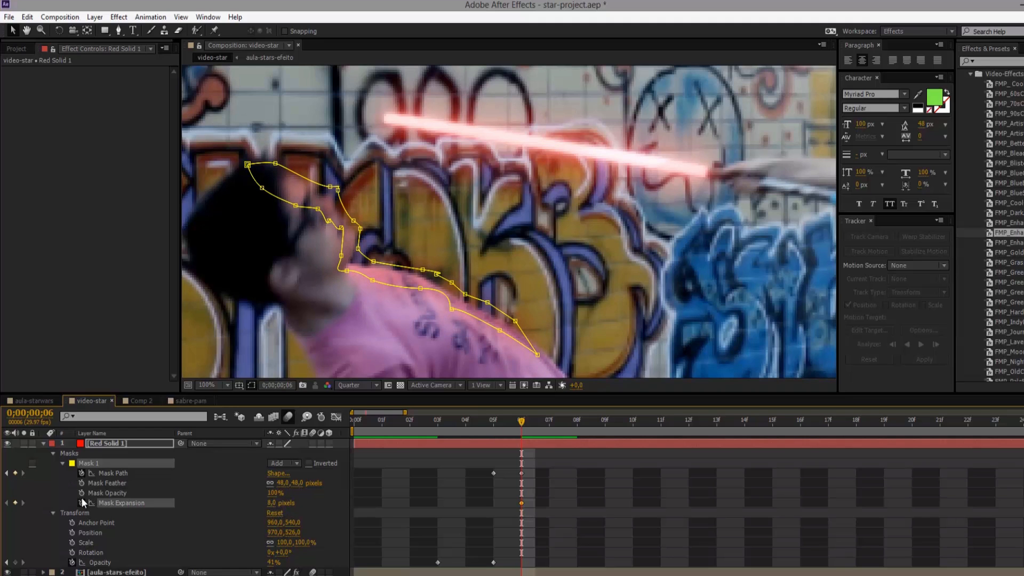
{"action": "left_click_drag", "start_coordinate": [514, 425], "coordinate": [482, 446]}
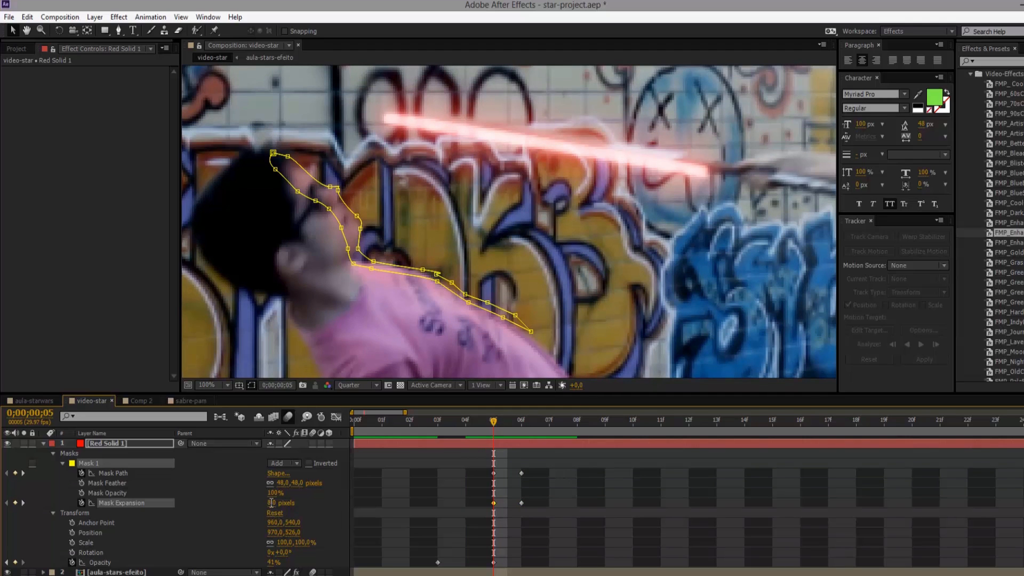
{"action": "left_click_drag", "start_coordinate": [484, 419], "coordinate": [520, 445]}
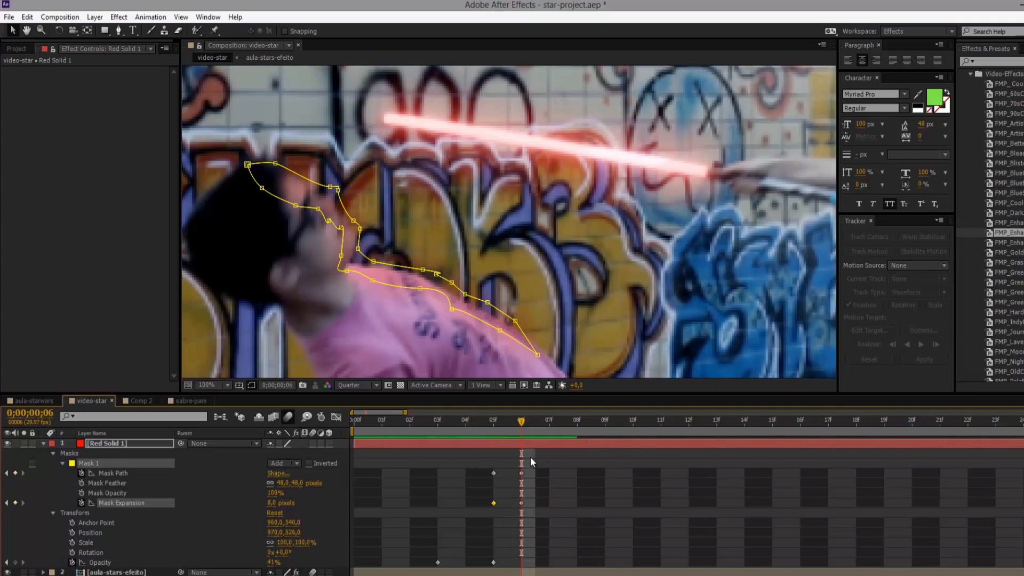
Set Red Solid 1's opacity keyframe at frame 5 to 10%
{"action": "left_click_drag", "start_coordinate": [515, 424], "coordinate": [498, 438]}
{"action": "left_click", "coordinate": [273, 563]}
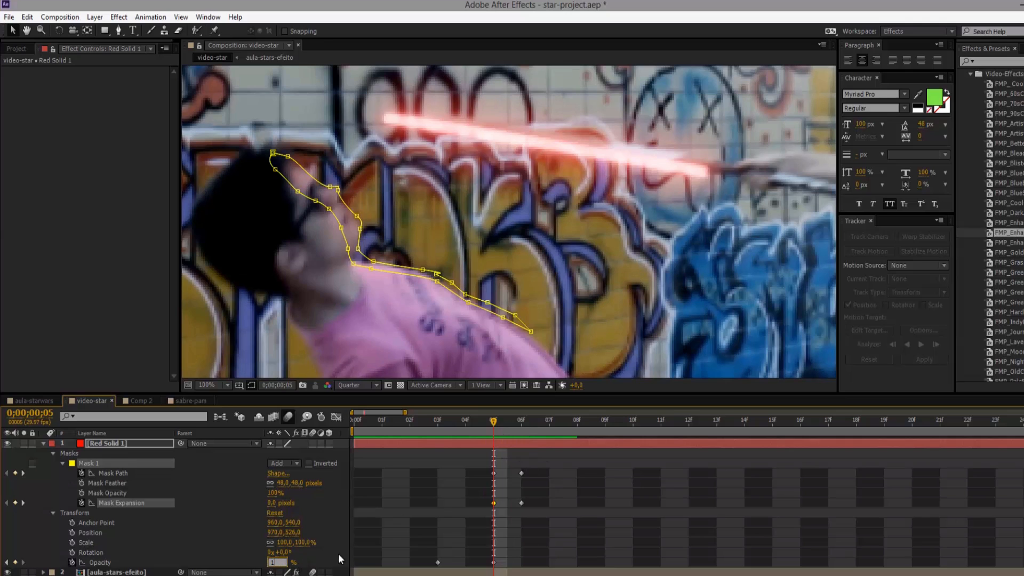
{"action": "type", "text": "10"}
{"action": "key", "text": "Return"}
Add an opacity keyframe of 25% to Red Solid 1 at frame 6
{"action": "left_click", "coordinate": [521, 421]}
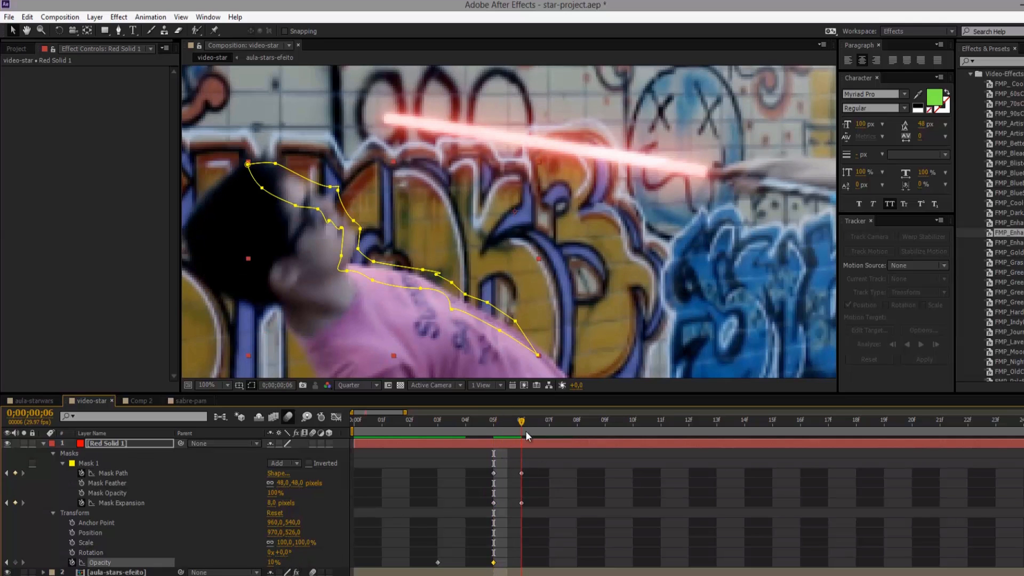
{"action": "left_click", "coordinate": [280, 567]}
{"action": "left_click", "coordinate": [274, 561]}
{"action": "type", "text": "25"}
{"action": "key", "text": "Return"}
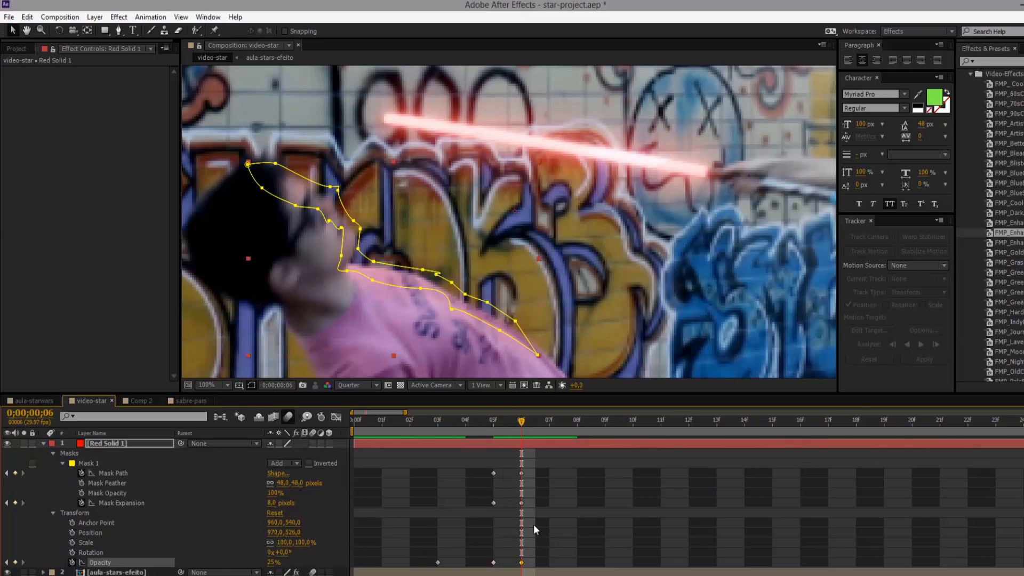
Move the frame 6 keyframes for mask path, mask expansion and opacity to frame 9, and scrub through the animation
{"action": "left_click_drag", "start_coordinate": [510, 552], "coordinate": [602, 475]}
{"action": "left_click_drag", "start_coordinate": [521, 563], "coordinate": [577, 562]}
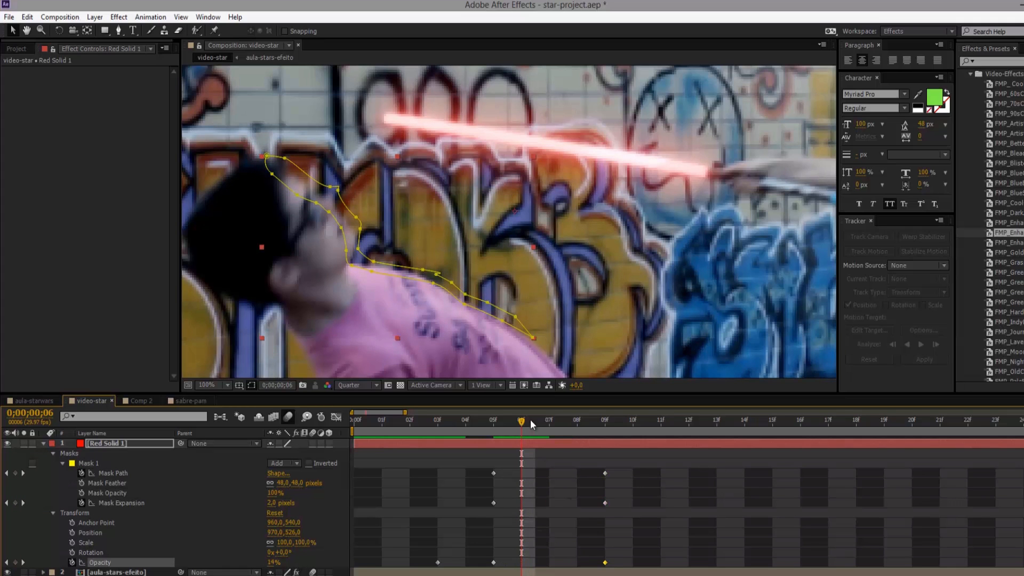
{"action": "left_click_drag", "start_coordinate": [482, 427], "coordinate": [656, 434]}
Examine how the red tint on the man looks around frame 11 in both the full and close-up view
{"action": "scroll", "coordinate": [576, 293], "scroll_direction": "down", "scroll_amount": 2}
{"action": "left_click", "coordinate": [350, 318]}
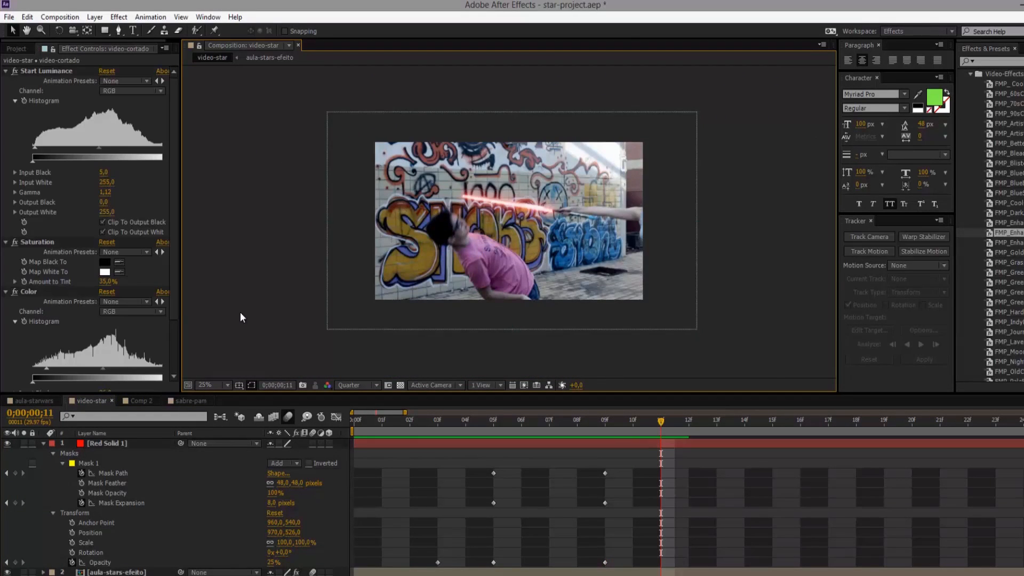
{"action": "left_click", "coordinate": [240, 312]}
{"action": "scroll", "coordinate": [265, 299], "scroll_direction": "up", "scroll_amount": 1}
{"action": "mouse_move", "coordinate": [661, 424]}
{"action": "left_mouse_down"}
{"action": "mouse_move", "coordinate": [462, 418]}
{"action": "mouse_move", "coordinate": [757, 419]}
{"action": "mouse_move", "coordinate": [440, 415]}
{"action": "mouse_move", "coordinate": [673, 417]}
{"action": "left_mouse_up"}
{"action": "scroll", "coordinate": [567, 341], "scroll_direction": "down", "scroll_amount": 2}
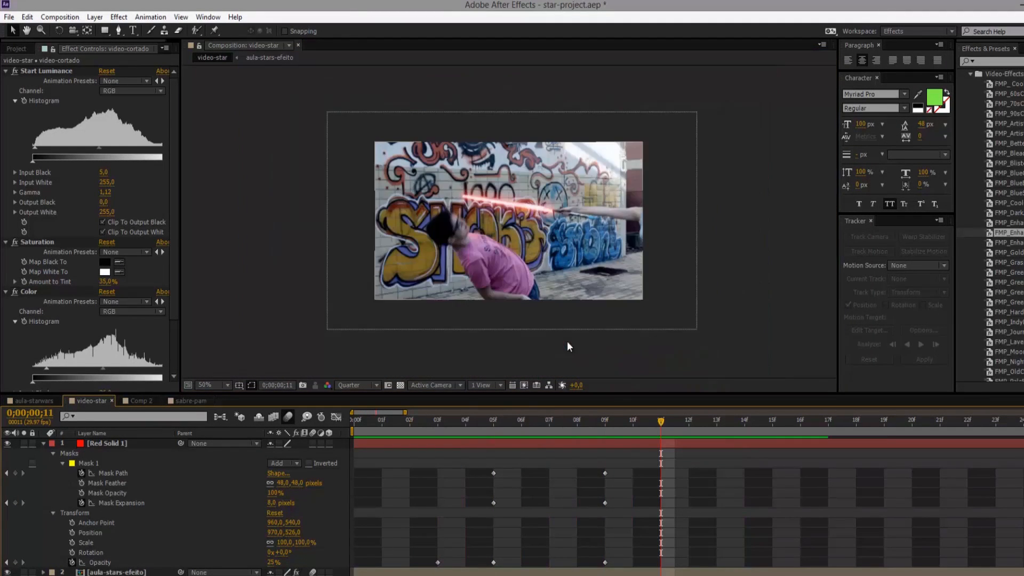
{"action": "scroll", "coordinate": [565, 350], "scroll_direction": "up", "scroll_amount": 2}
{"action": "left_click_drag", "start_coordinate": [591, 419], "coordinate": [716, 411]}
{"action": "mouse_move", "coordinate": [654, 413]}
{"action": "left_mouse_down"}
{"action": "mouse_move", "coordinate": [627, 415]}
{"action": "mouse_move", "coordinate": [653, 422]}
{"action": "left_mouse_up"}
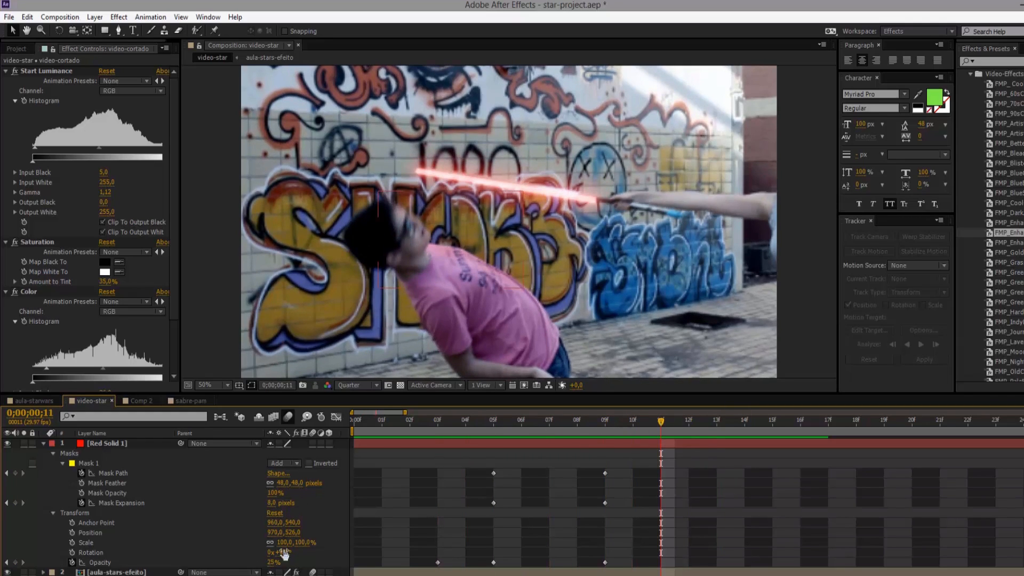
Set Mask 1's feather to 60 pixels without any feather keyframes
{"action": "left_click_drag", "start_coordinate": [282, 482], "coordinate": [295, 483]}
{"action": "left_click", "coordinate": [81, 483]}
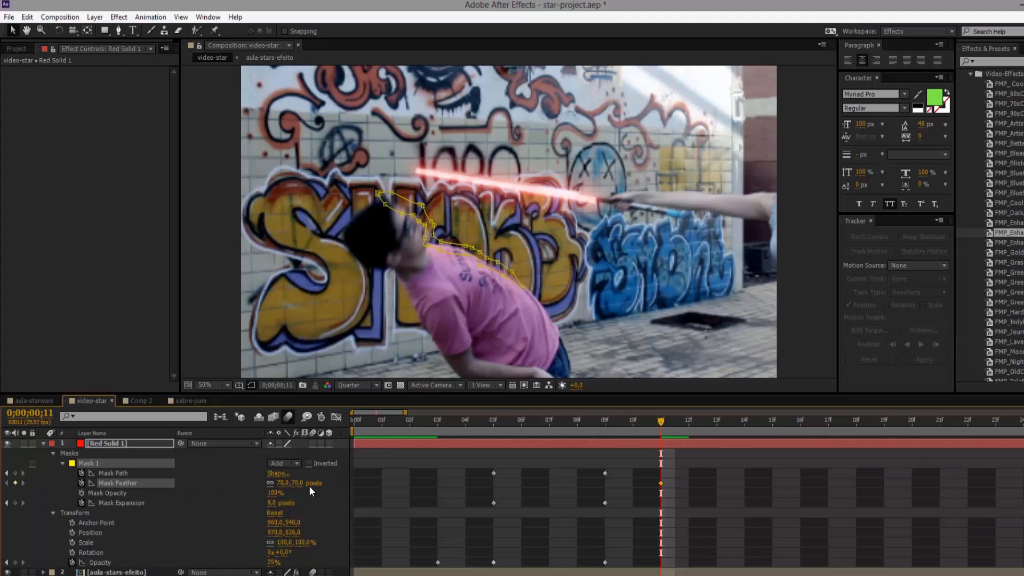
{"action": "mouse_move", "coordinate": [294, 483]}
{"action": "left_mouse_down"}
{"action": "mouse_move", "coordinate": [356, 483]}
{"action": "mouse_move", "coordinate": [288, 481]}
{"action": "left_mouse_up"}
{"action": "left_click", "coordinate": [81, 483]}
At frame 11, keyframe Mask 1's expansion at 34 pixels and Red Solid 1's opacity at 29%, and check the full frame
{"action": "mouse_move", "coordinate": [270, 503]}
{"action": "left_mouse_down"}
{"action": "mouse_move", "coordinate": [302, 503]}
{"action": "mouse_move", "coordinate": [273, 498]}
{"action": "left_mouse_up"}
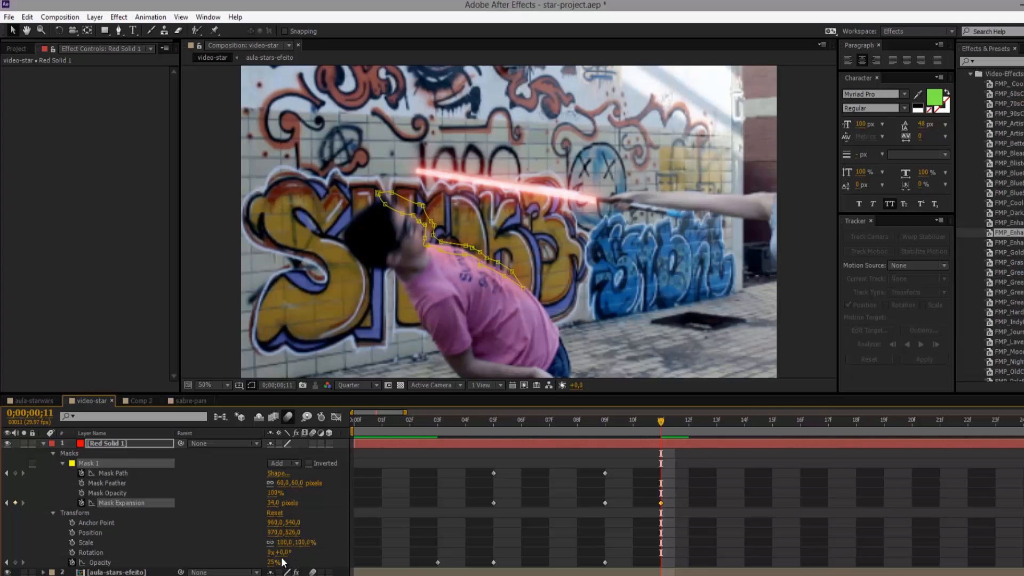
{"action": "left_click_drag", "start_coordinate": [287, 560], "coordinate": [272, 561]}
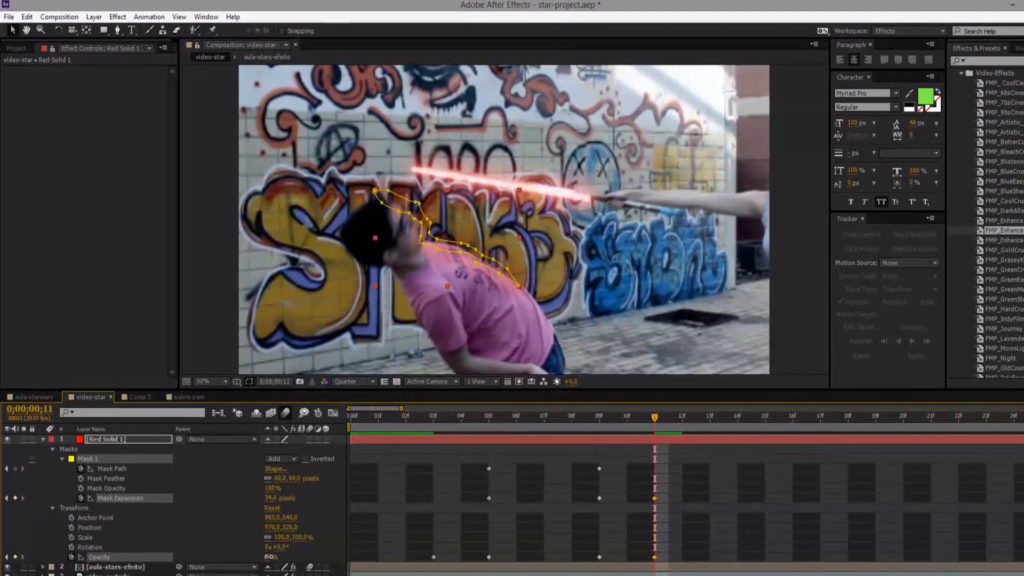
{"action": "scroll", "coordinate": [771, 320], "scroll_direction": "down", "scroll_amount": 2}
{"action": "left_click", "coordinate": [614, 328]}
{"action": "scroll", "coordinate": [266, 307], "scroll_direction": "up", "scroll_amount": 2}
Add an opacity keyframe of 0% to Red Solid 1 at frame 15 and check the full frame
{"action": "left_click_drag", "start_coordinate": [635, 414], "coordinate": [750, 422]}
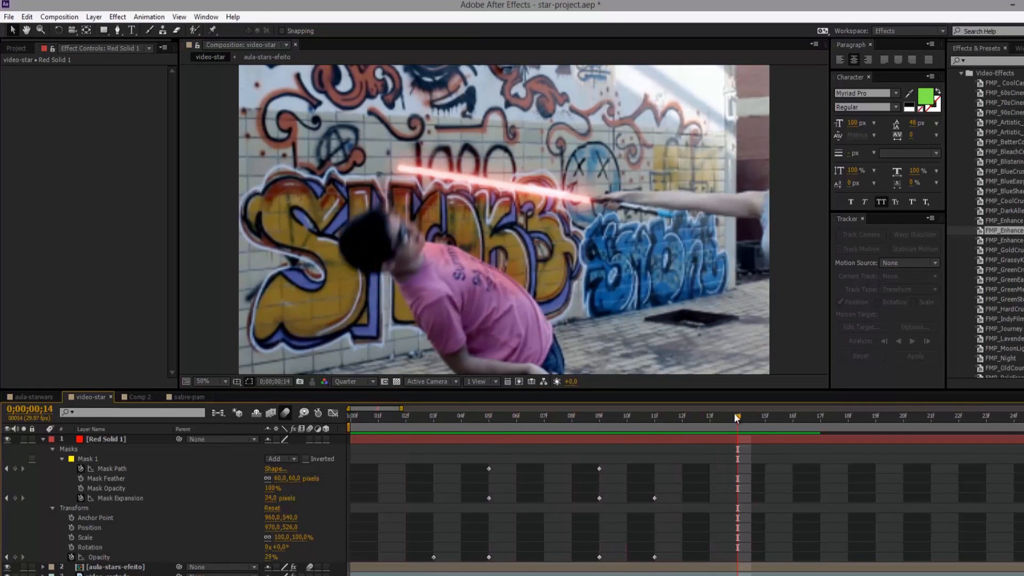
{"action": "left_click", "coordinate": [756, 419]}
{"action": "left_click", "coordinate": [270, 557]}
{"action": "type", "text": "0"}
{"action": "key", "text": "Return"}
{"action": "scroll", "coordinate": [246, 296], "scroll_direction": "down", "scroll_amount": 2}
{"action": "left_click", "coordinate": [312, 276]}
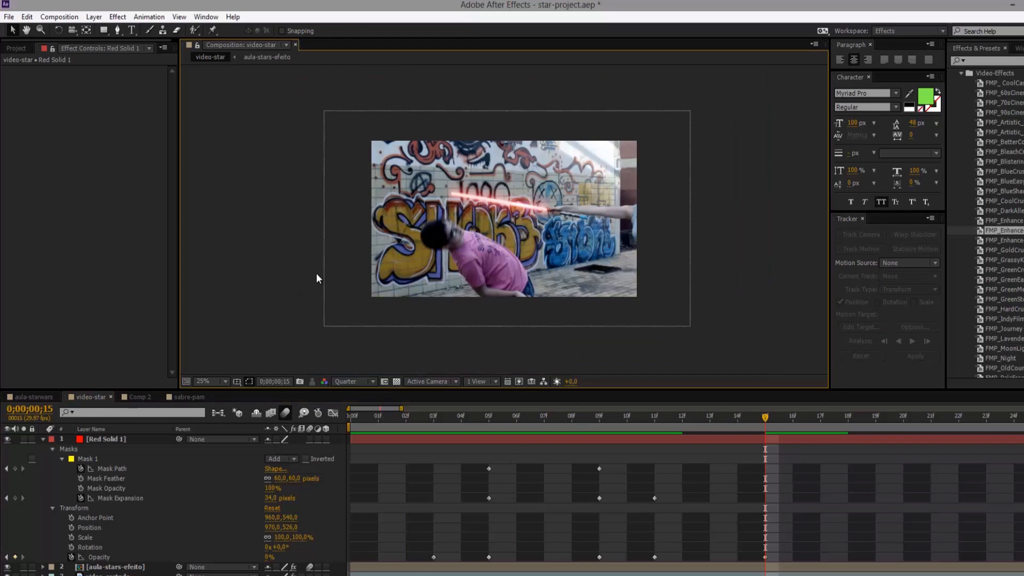
Examine how Mask 1's path and the red glow follow the man between frames 9 and 5, in close-up and full view
{"action": "scroll", "coordinate": [468, 238], "scroll_direction": "up", "scroll_amount": 2}
{"action": "left_click", "coordinate": [583, 417]}
{"action": "key", "text": "Page_Down"}
{"action": "left_click", "coordinate": [120, 469]}
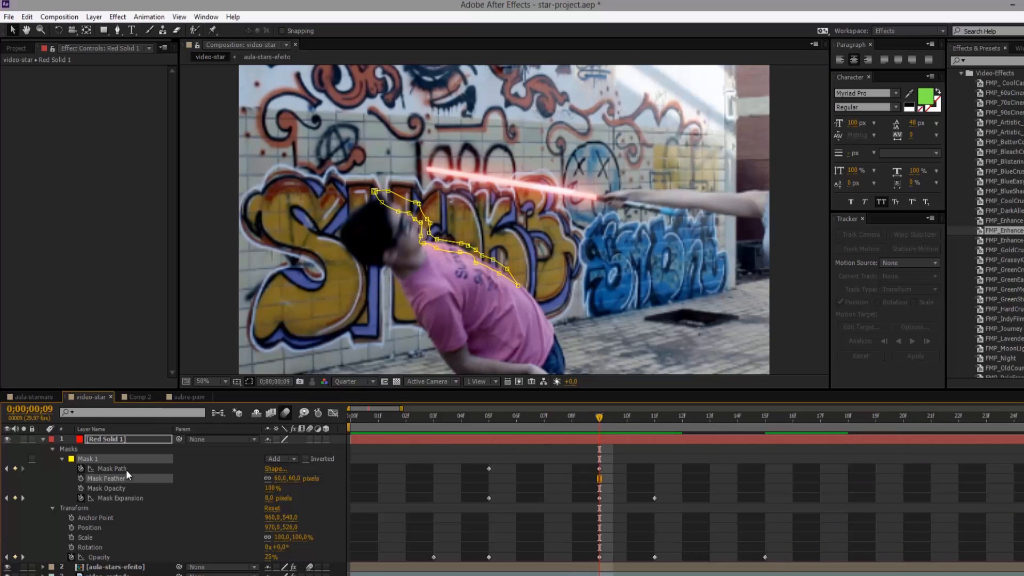
{"action": "left_click_drag", "start_coordinate": [603, 422], "coordinate": [709, 468]}
{"action": "left_click_drag", "start_coordinate": [589, 471], "coordinate": [683, 466]}
{"action": "left_click_drag", "start_coordinate": [526, 472], "coordinate": [488, 469]}
{"action": "scroll", "coordinate": [269, 262], "scroll_direction": "down", "scroll_amount": 3}
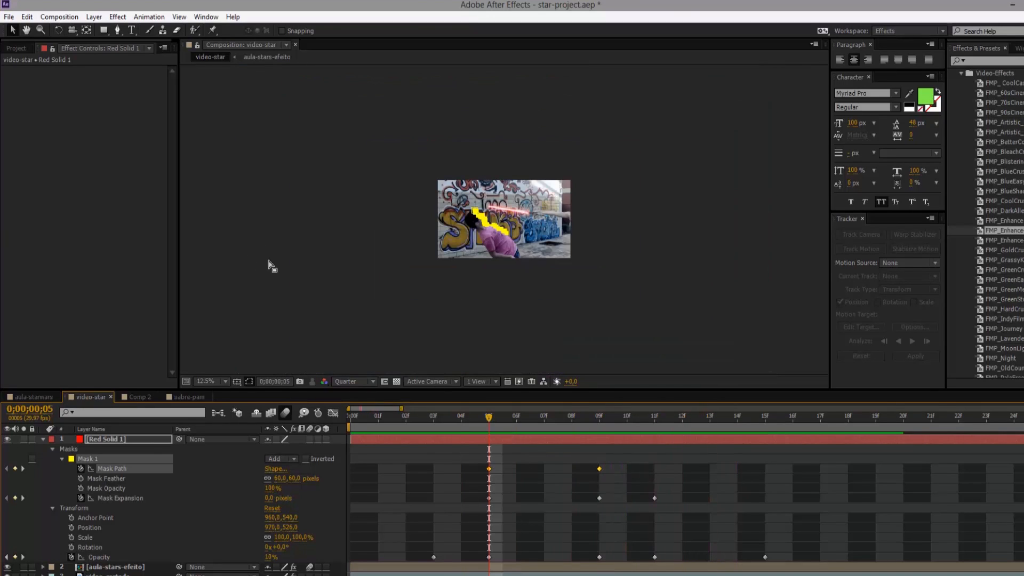
{"action": "left_click", "coordinate": [269, 262]}
{"action": "scroll", "coordinate": [364, 220], "scroll_direction": "up", "scroll_amount": 3}
{"action": "scroll", "coordinate": [255, 254], "scroll_direction": "down", "scroll_amount": 2}
{"action": "left_click", "coordinate": [281, 254]}
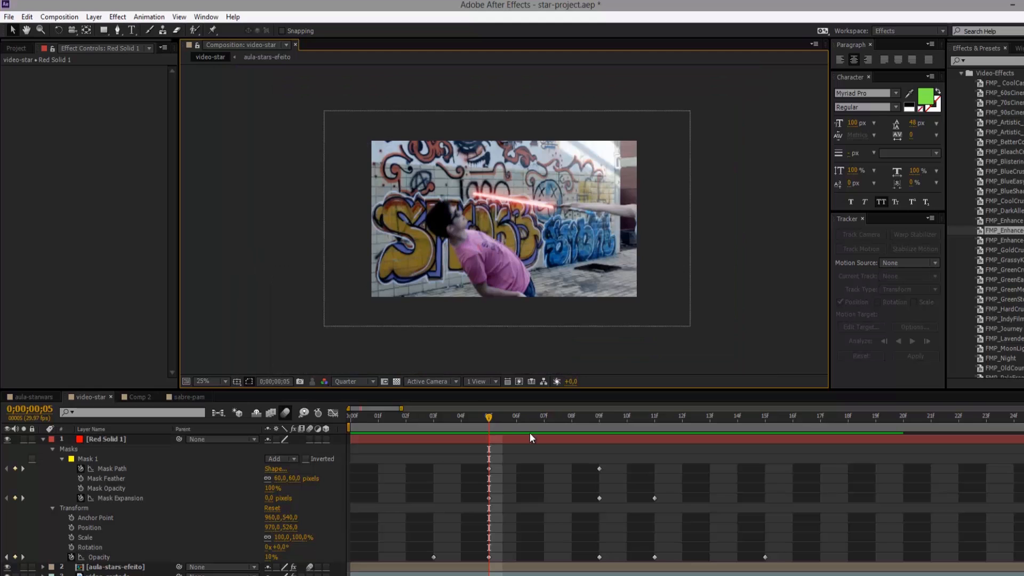
Set Mask 1's expansion keyframe at frame 11 to 24 pixels and check the glow in close-up and full view
{"action": "left_click_drag", "start_coordinate": [489, 424], "coordinate": [663, 476]}
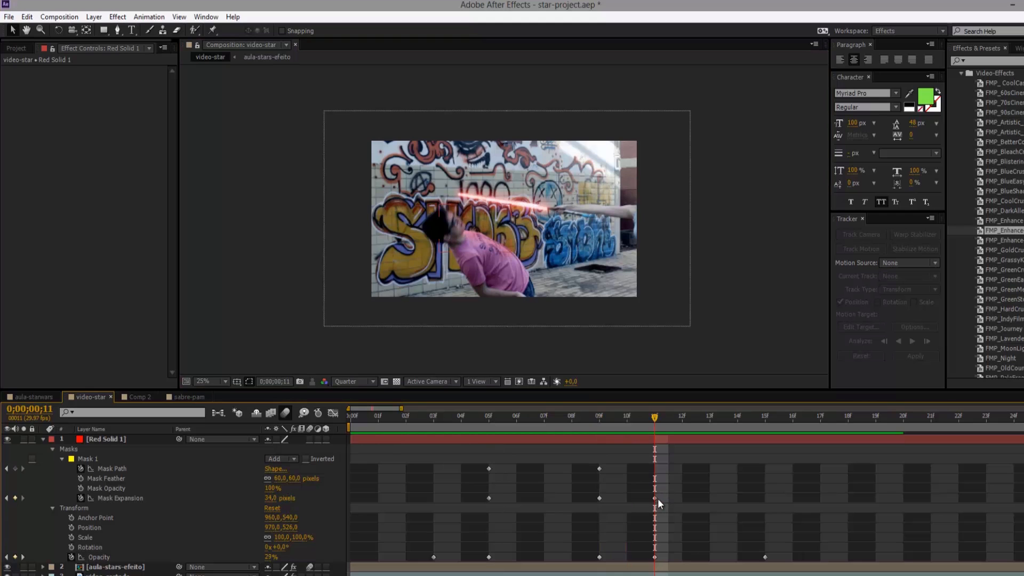
{"action": "left_click", "coordinate": [656, 498]}
{"action": "left_click_drag", "start_coordinate": [272, 500], "coordinate": [270, 499]}
{"action": "left_click", "coordinate": [298, 277]}
{"action": "scroll", "coordinate": [363, 286], "scroll_direction": "up", "scroll_amount": 2}
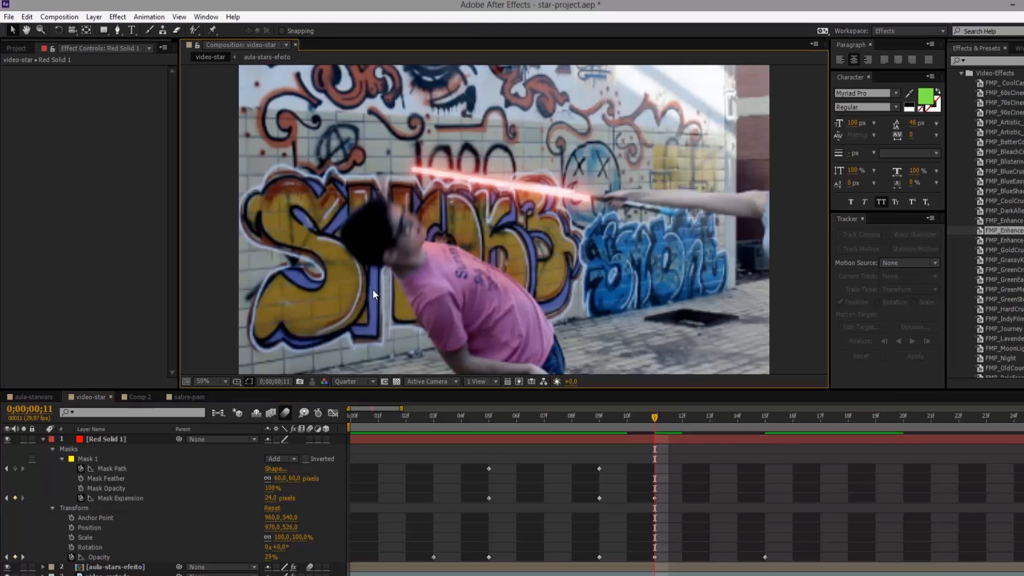
{"action": "scroll", "coordinate": [523, 315], "scroll_direction": "down", "scroll_amount": 2}
{"action": "scroll", "coordinate": [470, 219], "scroll_direction": "up", "scroll_amount": 2}
{"action": "scroll", "coordinate": [626, 292], "scroll_direction": "down", "scroll_amount": 2}
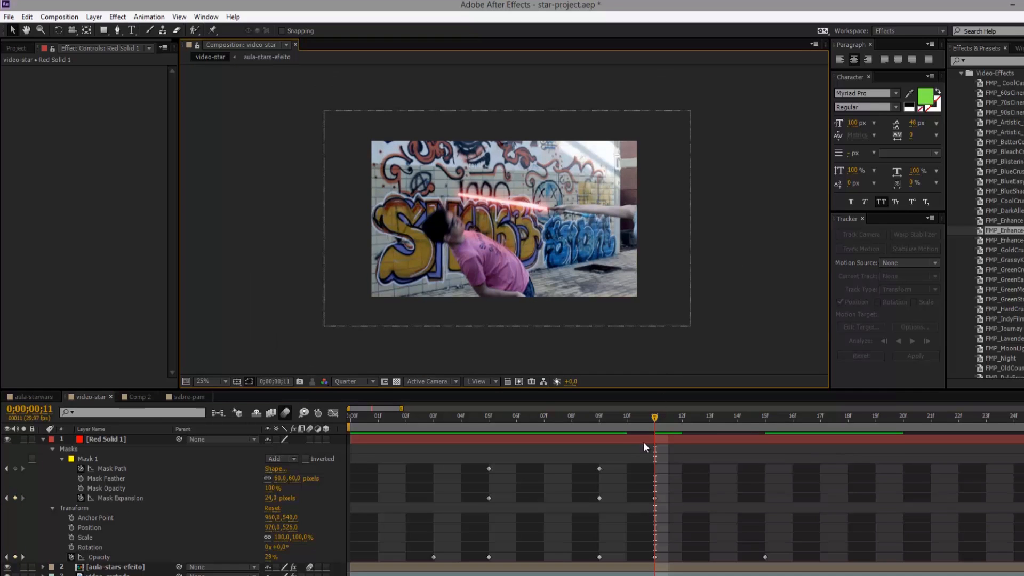
Return to the first frame with the timeline's whole duration in view, and collapse Red Solid 1's properties
{"action": "left_click_drag", "start_coordinate": [651, 420], "coordinate": [337, 439]}
{"action": "left_click_drag", "start_coordinate": [401, 408], "coordinate": [1023, 409]}
{"action": "left_click", "coordinate": [42, 438]}
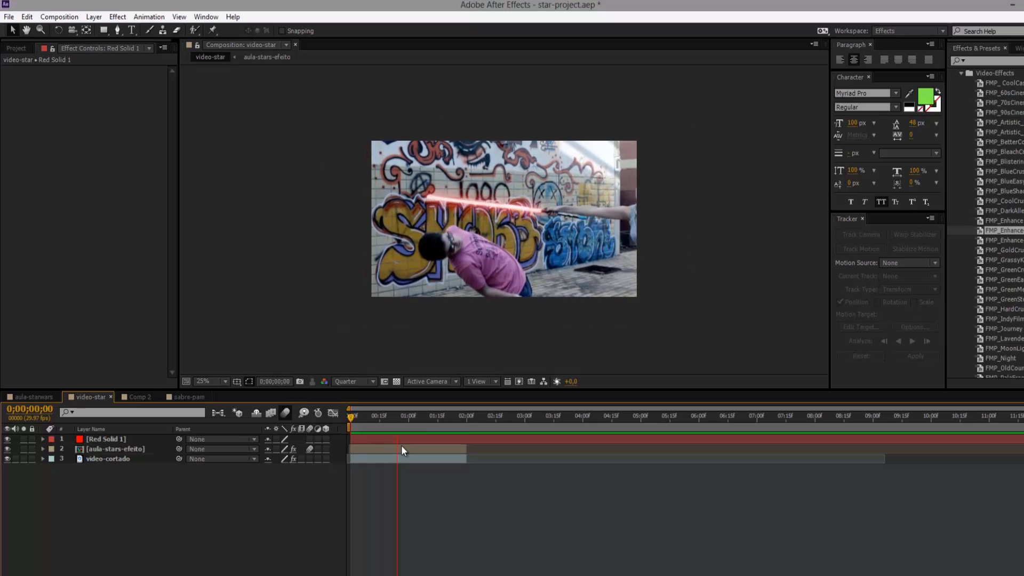
Preview the video-star composition several times and scrub through the lightsaber shot, ending at the first frame
{"action": "key", "text": "space"}
{"action": "key", "text": "KP_0"}
{"action": "key", "text": "space"}
{"action": "key", "text": "KP_0"}
{"action": "key", "text": "space"}
{"action": "key", "text": "KP_0"}
{"action": "key", "text": "space"}
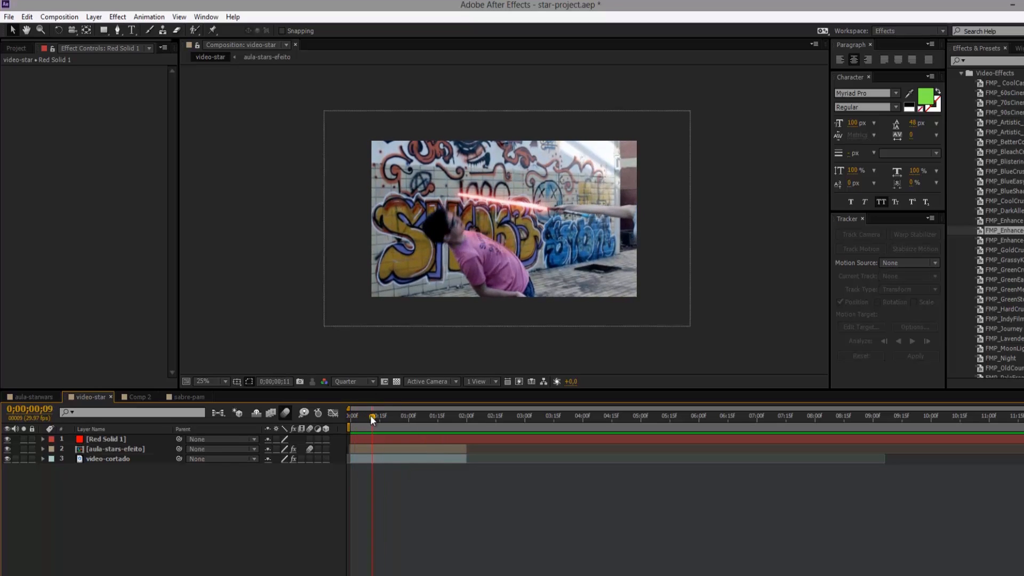
{"action": "left_click_drag", "start_coordinate": [386, 421], "coordinate": [414, 420]}
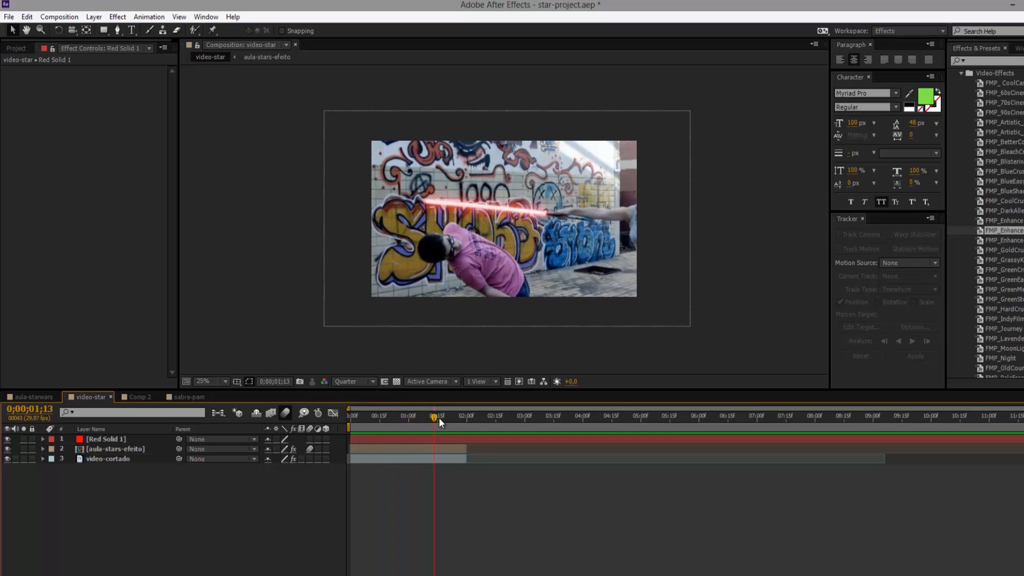
{"action": "left_click_drag", "start_coordinate": [430, 427], "coordinate": [406, 419]}
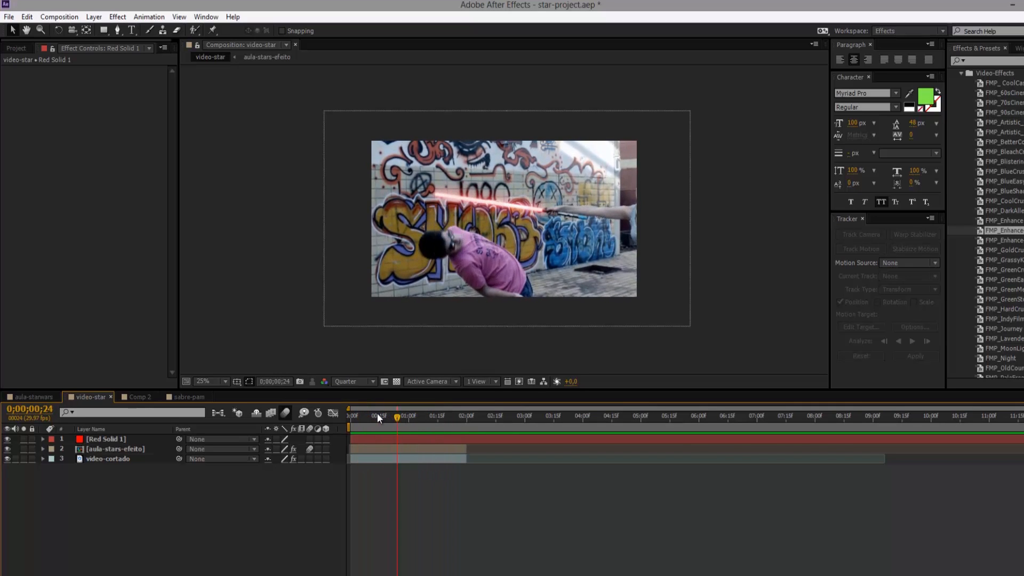
{"action": "left_click_drag", "start_coordinate": [376, 413], "coordinate": [348, 414]}
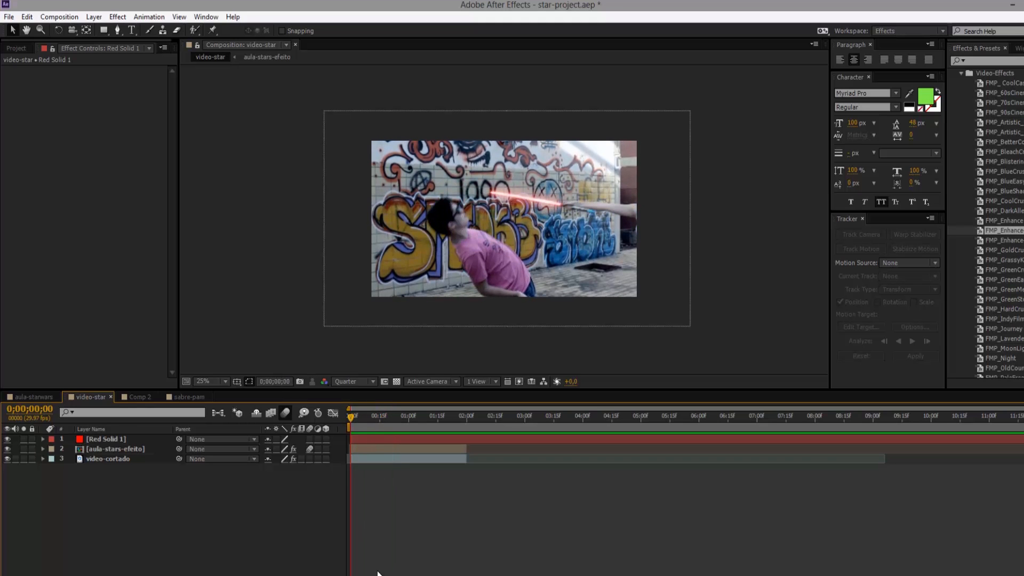